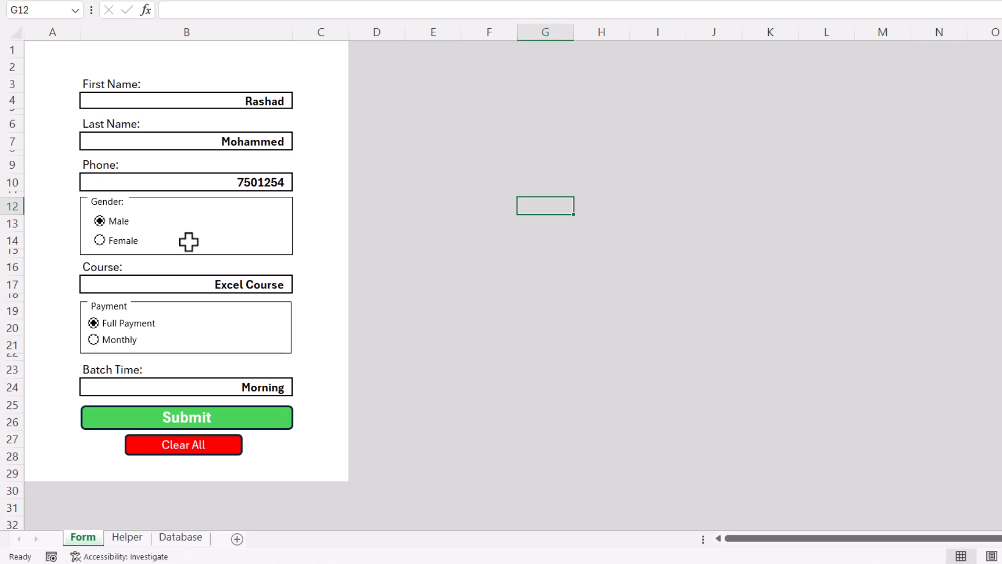
Submit the already-filled form and confirm the entry on the Database sheet
click(178, 538)
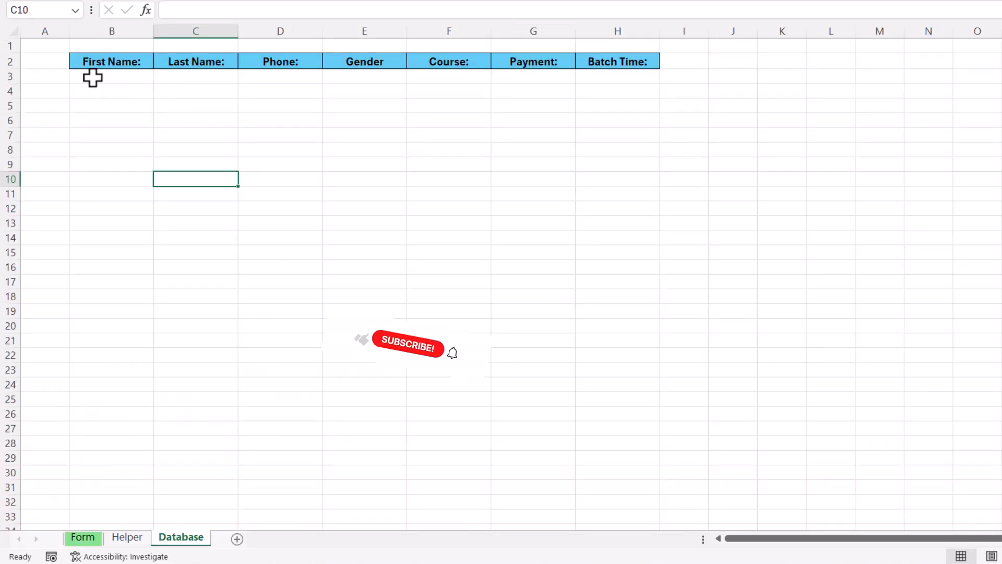
click(87, 543)
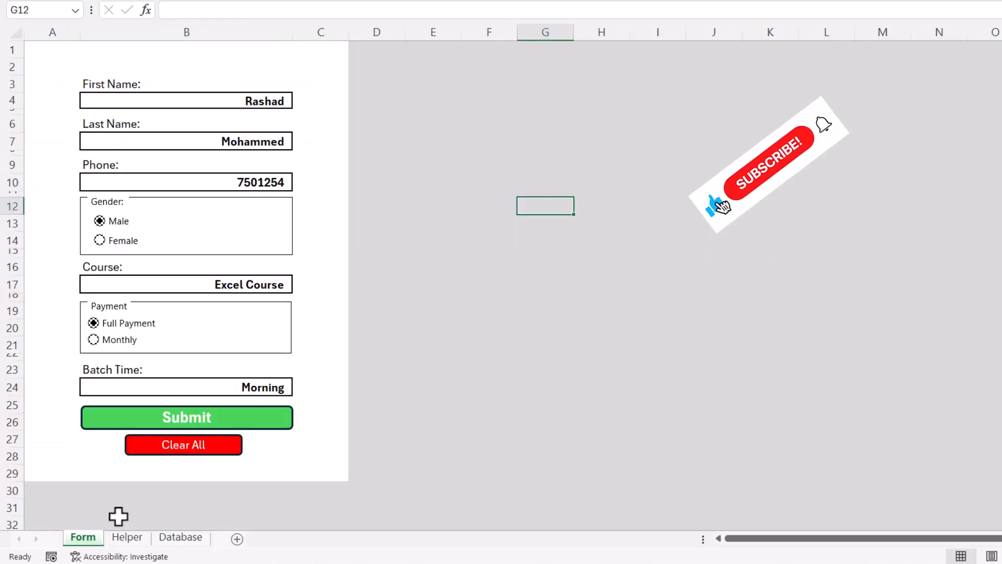
click(194, 418)
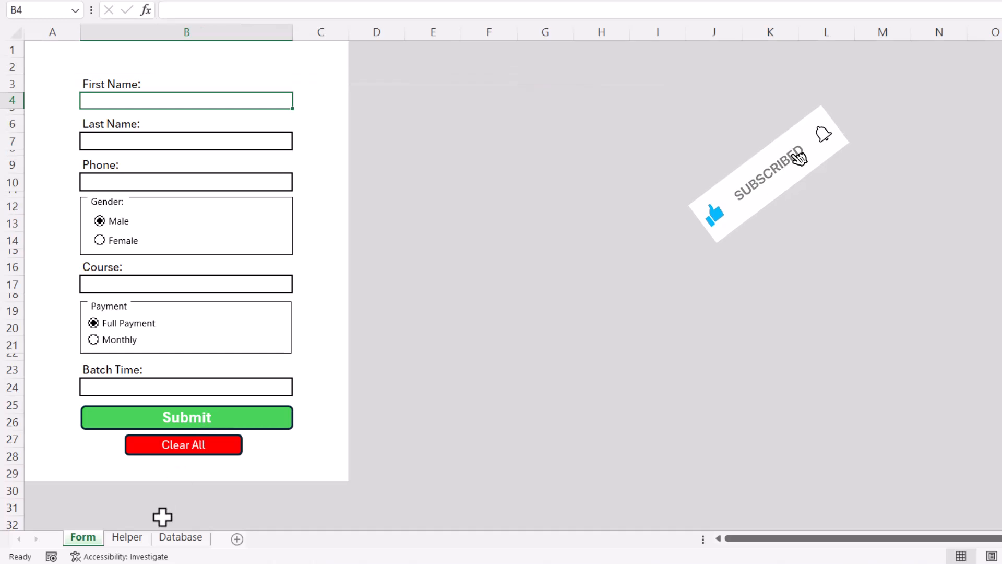
click(192, 538)
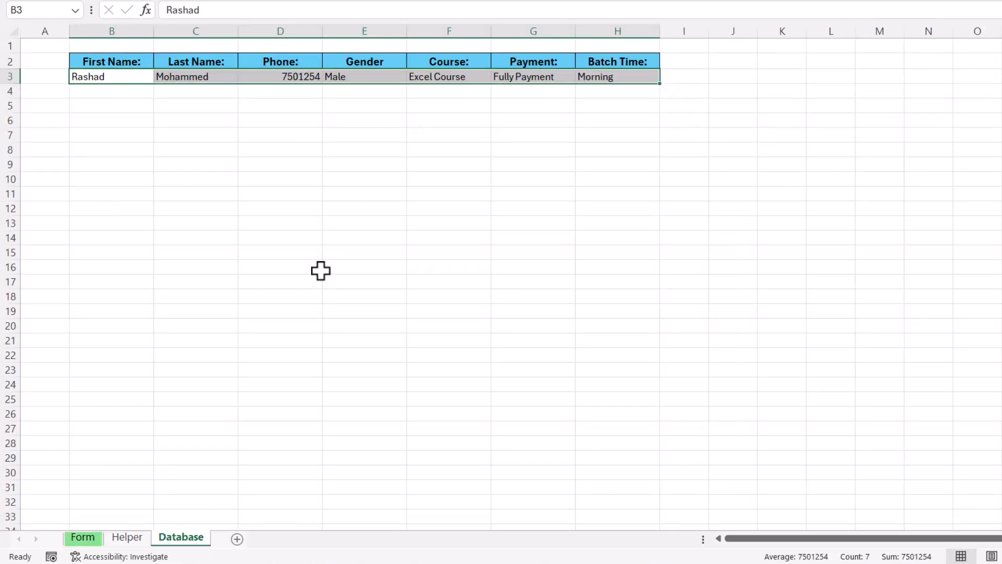
click(82, 539)
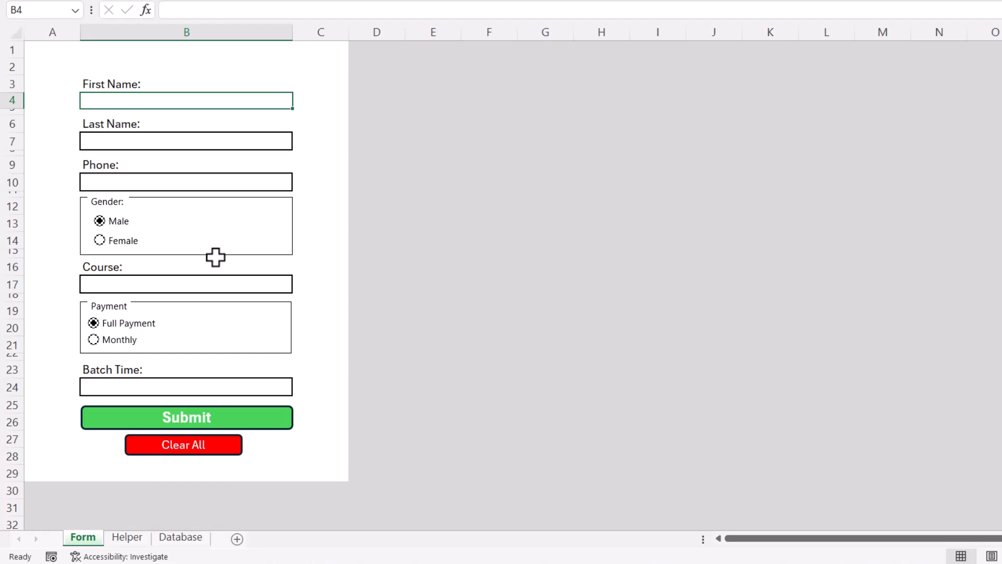
Fill in the student's first name, last name and phone, choosing Monthly payment and Evening batch
double_click(226, 99)
text(azad)
click(210, 141)
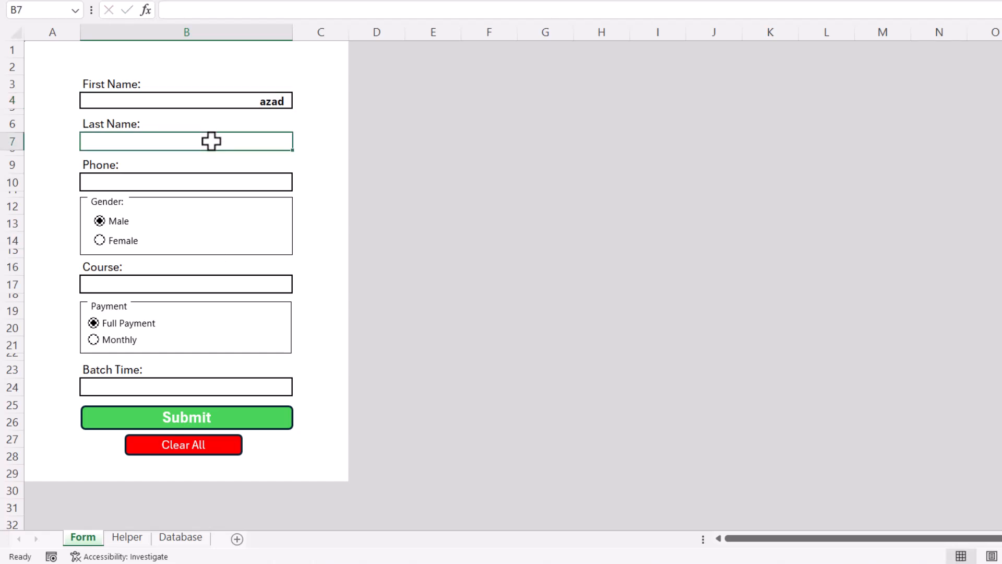
text(m)
click(173, 192)
click(172, 182)
text(123)
click(120, 342)
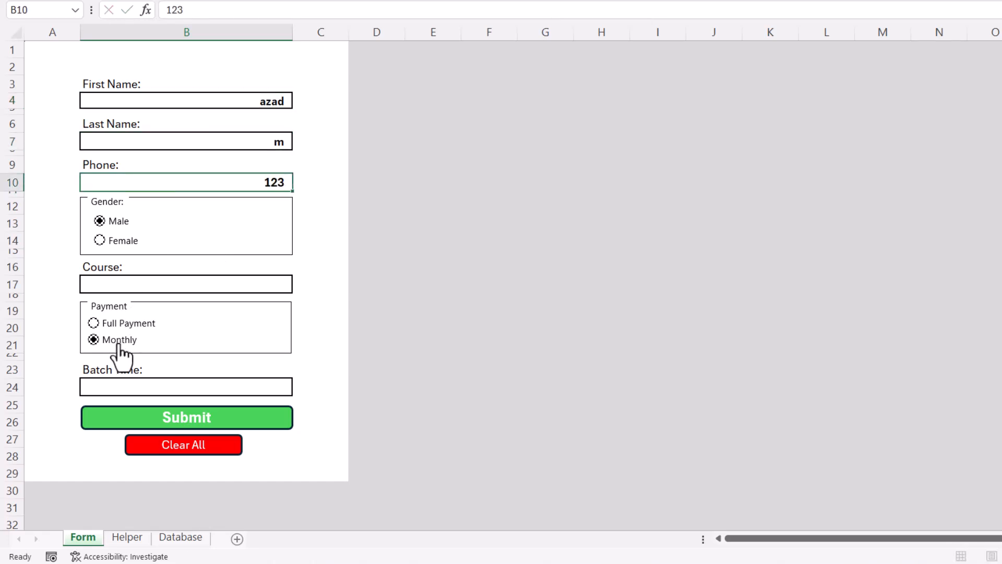
click(119, 385)
click(299, 389)
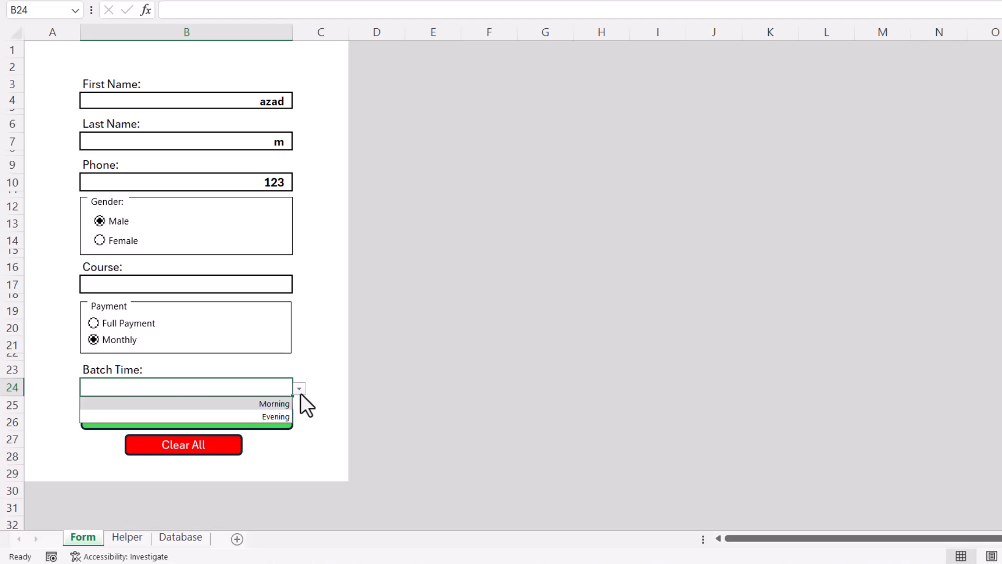
click(268, 414)
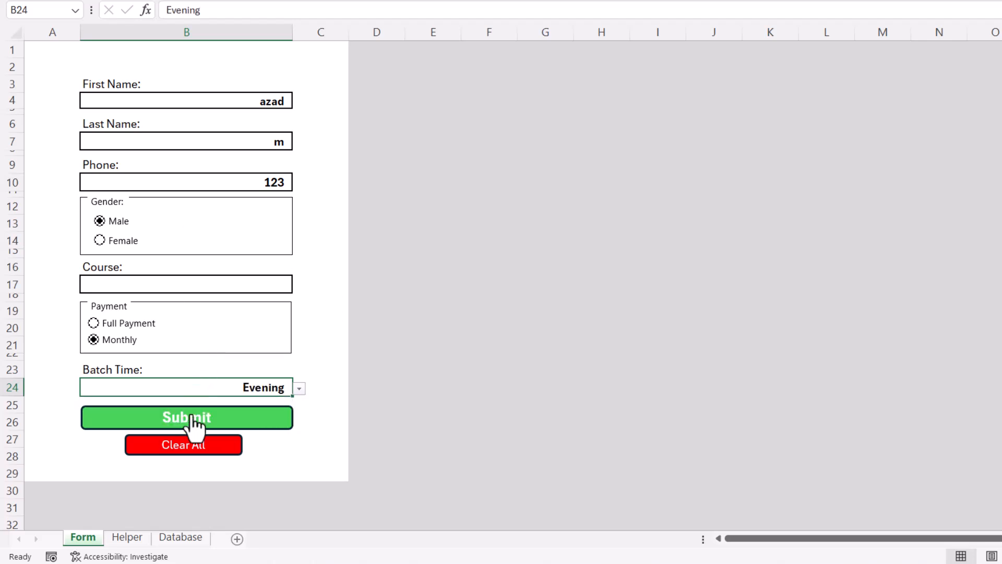
Submit the new student and verify the new top record on the Database sheet
click(185, 538)
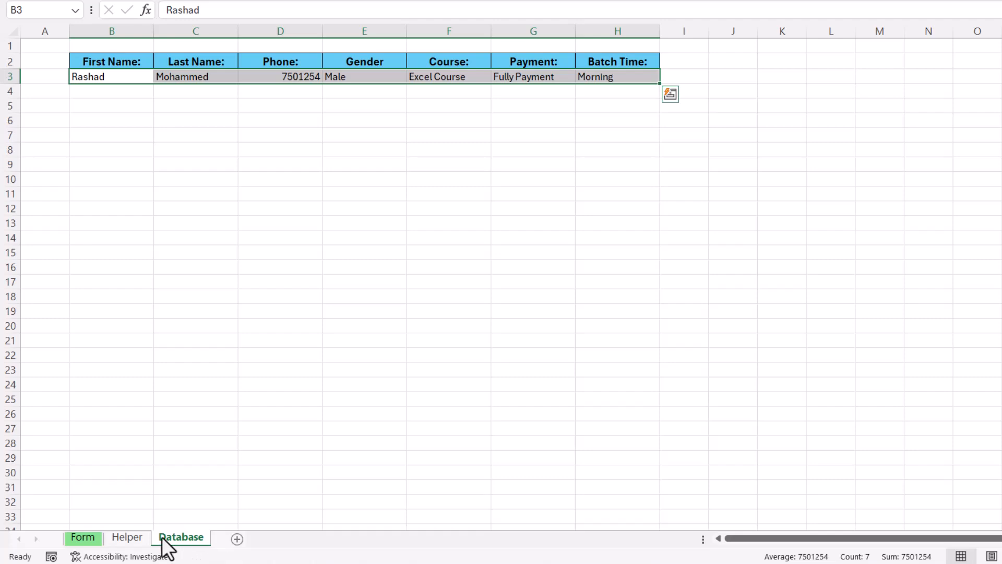
click(86, 541)
click(198, 423)
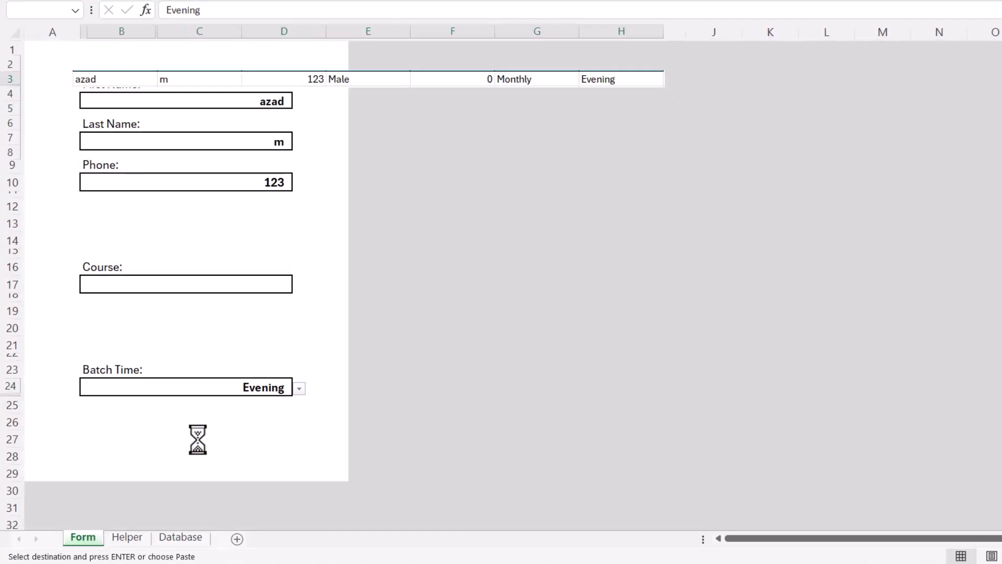
click(183, 537)
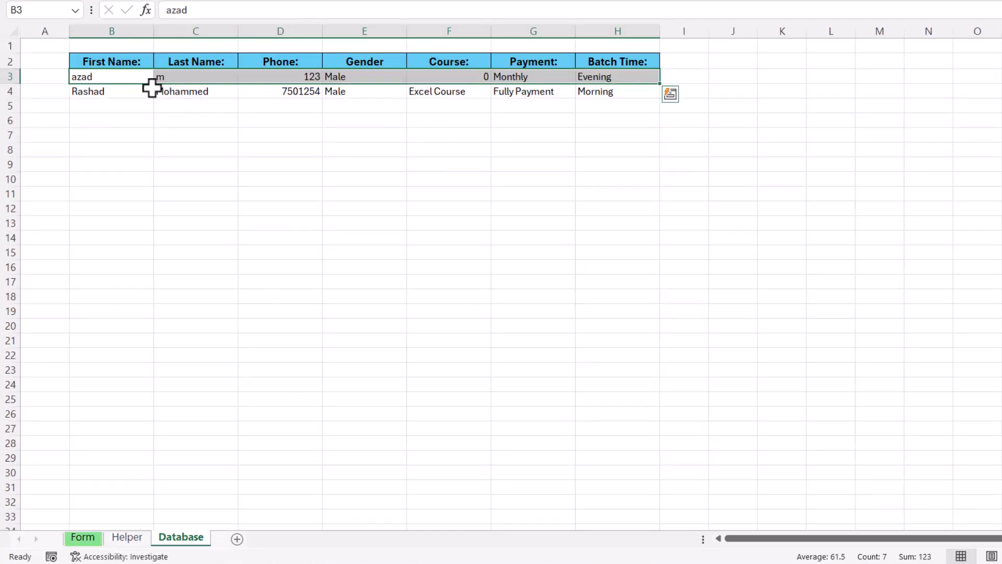
Enter test values in First Name, Last Name and Phone, then empty them with Clear All
click(83, 538)
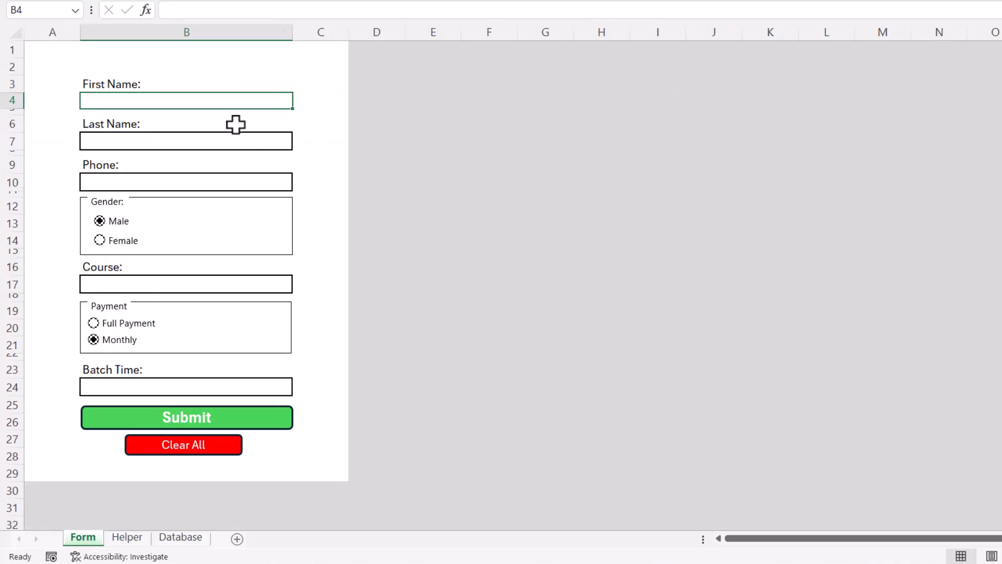
text(hj)
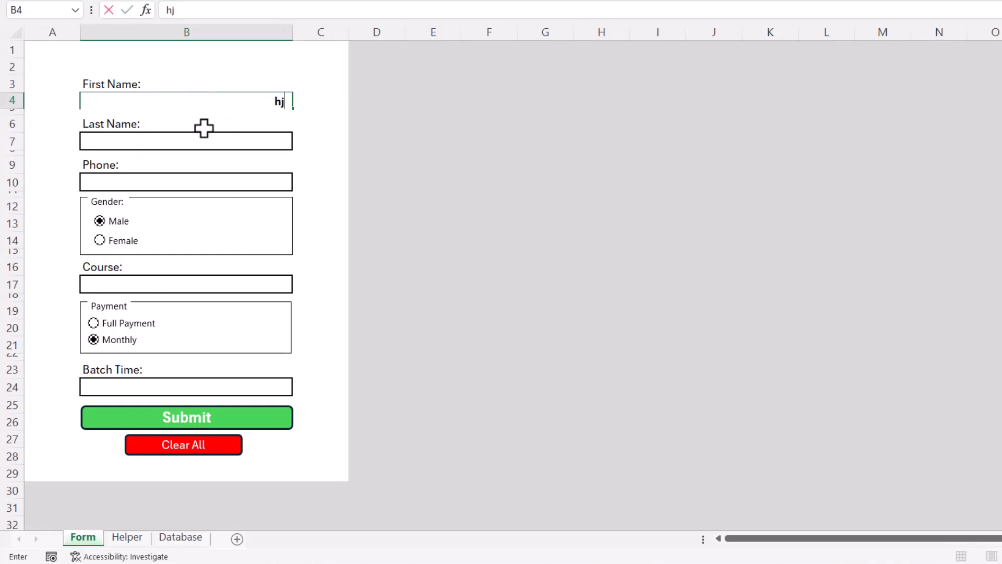
click(209, 142)
text(er)
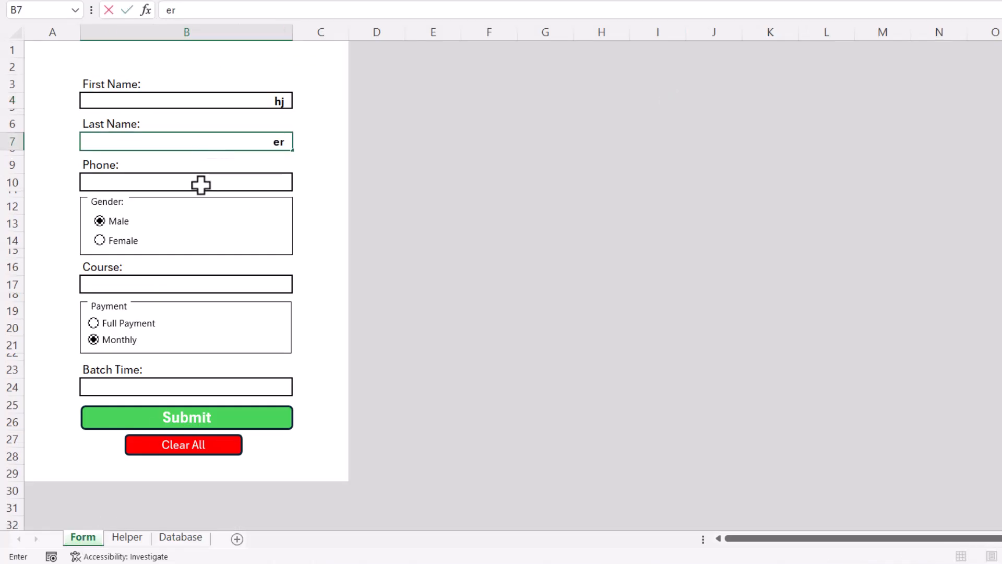
click(201, 184)
text(1234)
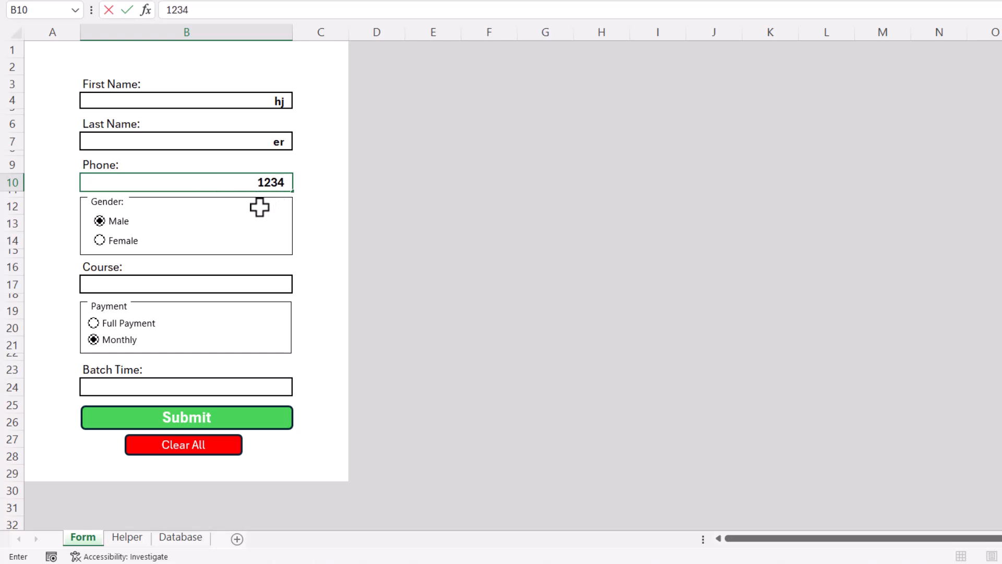
click(188, 450)
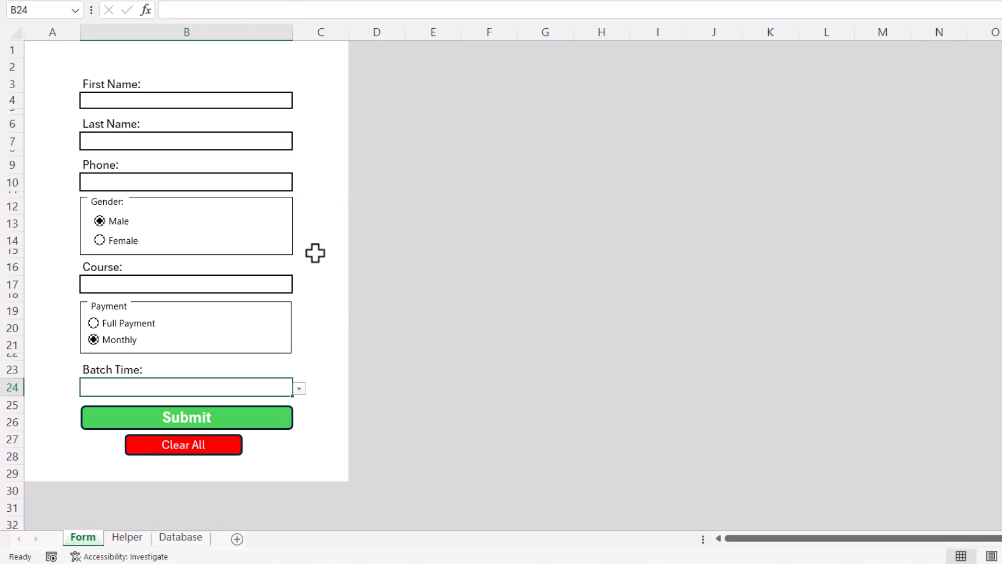
Insert a new, much wider column A before the form and cancel the pending copy
click(41, 26)
right_click(41, 26)
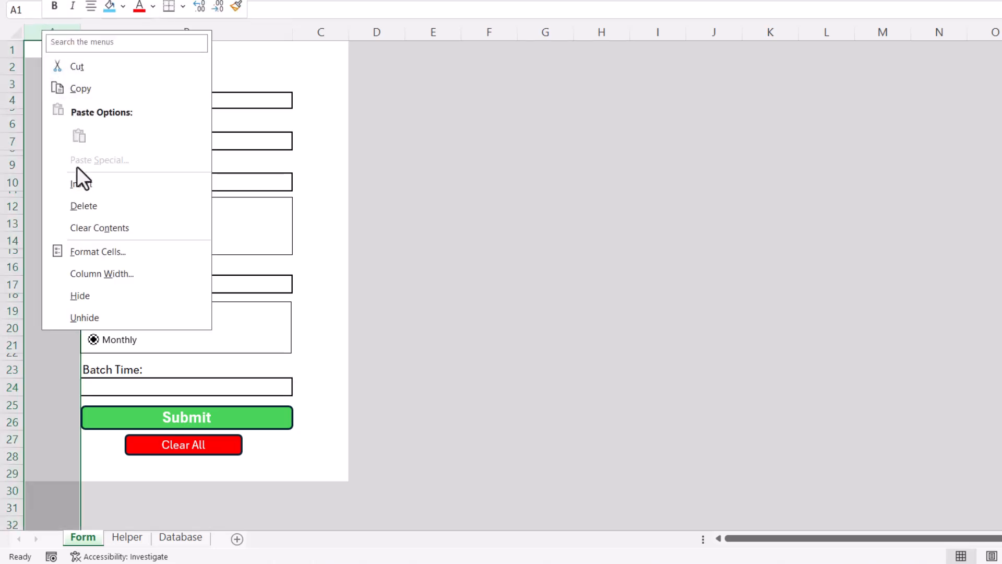
click(77, 179)
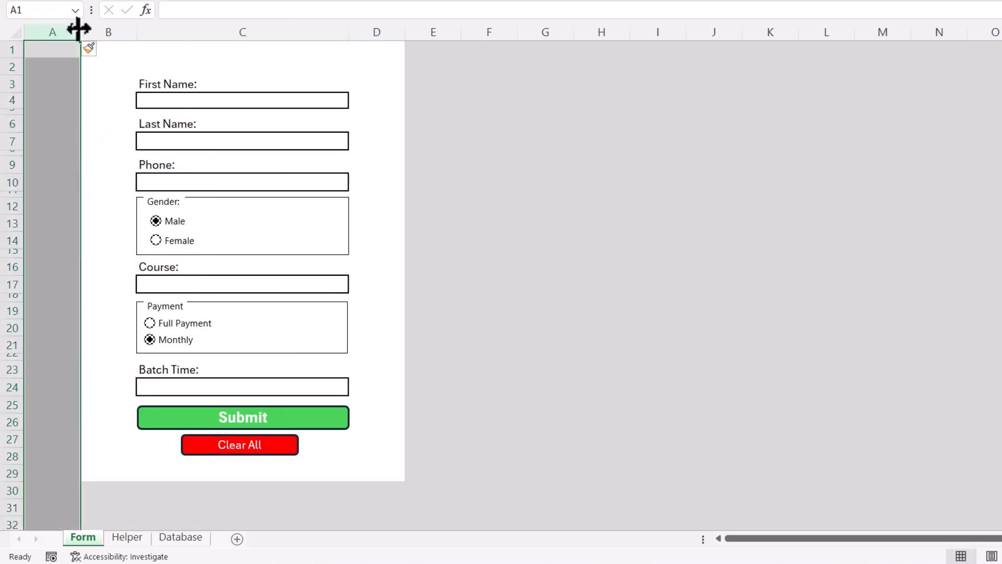
drag(78, 29, 472, 34)
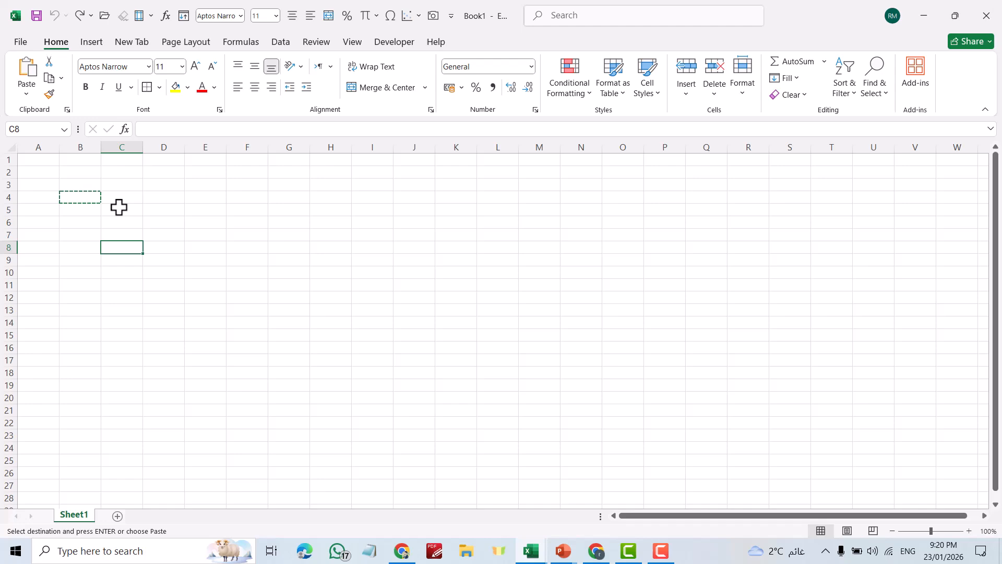
key(Escape)
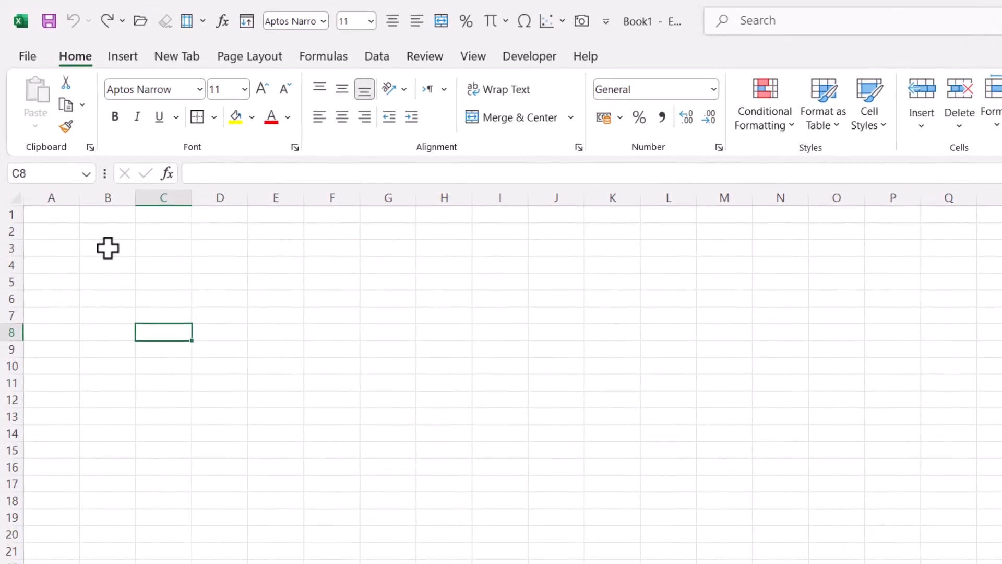
Widen column B to 301 px and enter First Name:, Last Name:, Phone: in B3, B6, B9
drag(135, 198, 287, 195)
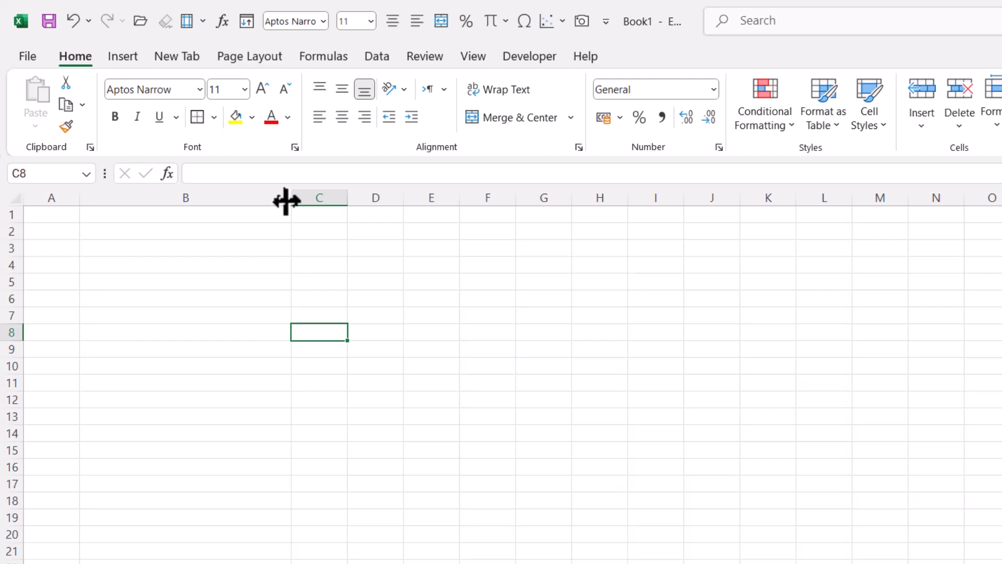
click(112, 250)
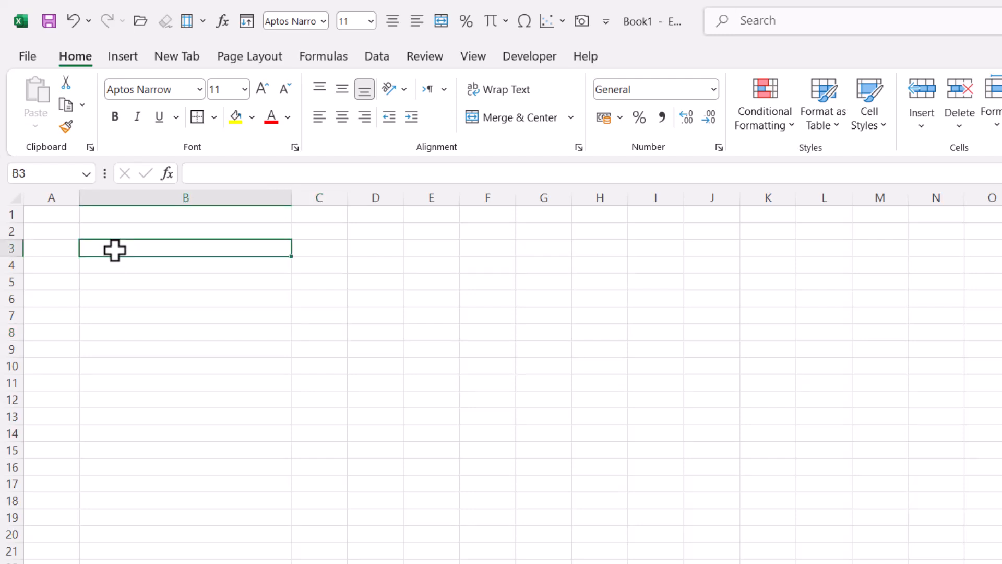
text(Fir)
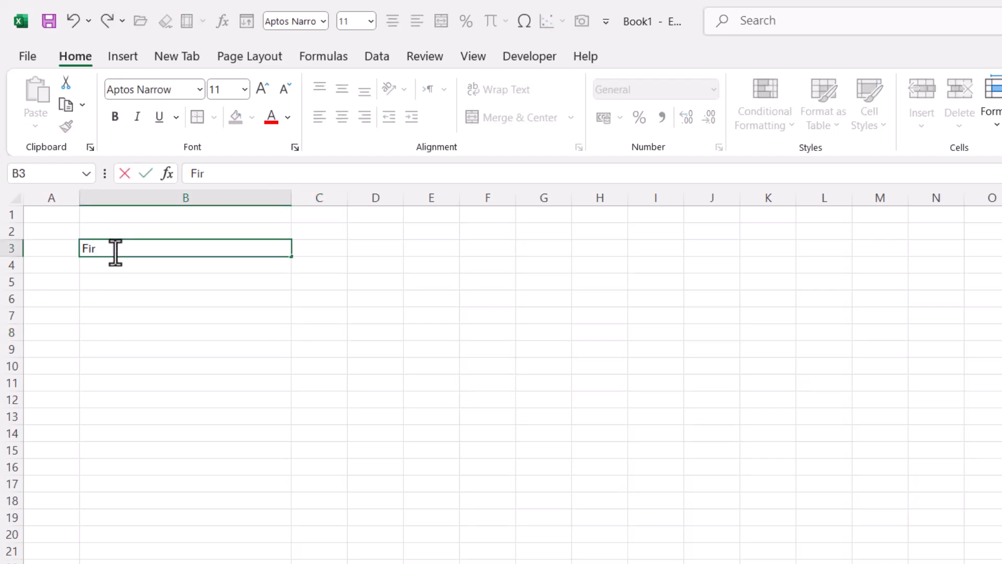
text(st Name:)
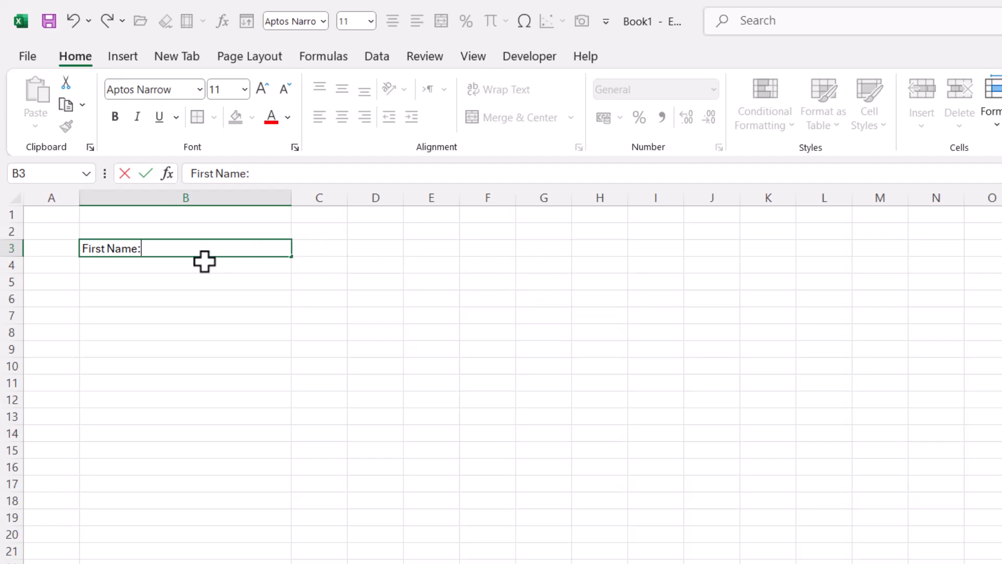
click(180, 265)
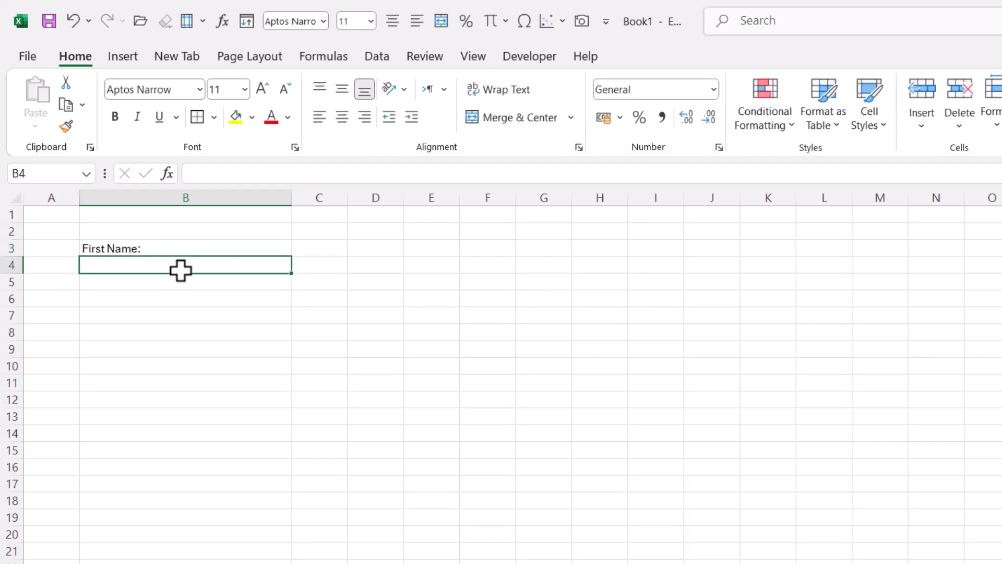
click(111, 298)
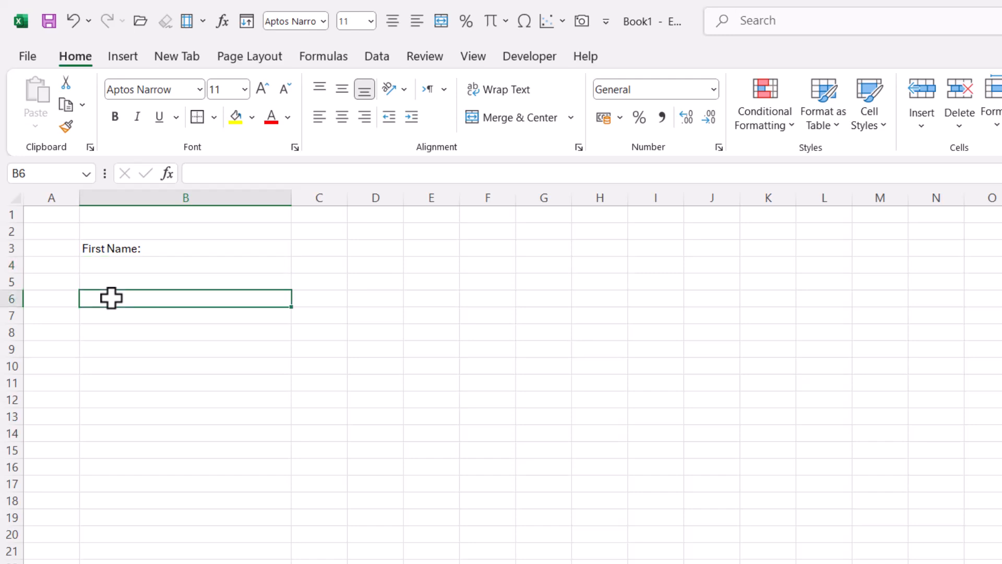
text(Last Name:)
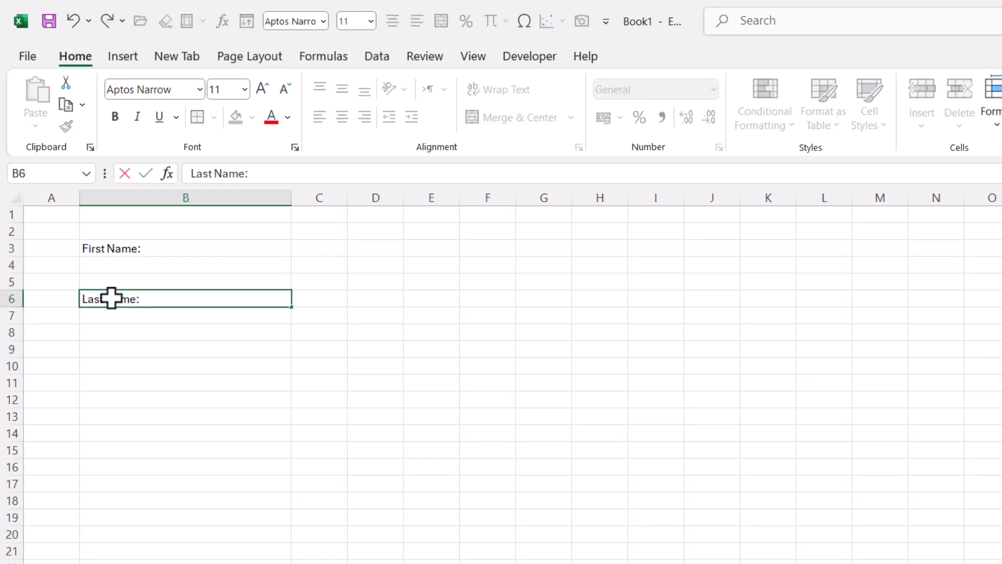
click(107, 348)
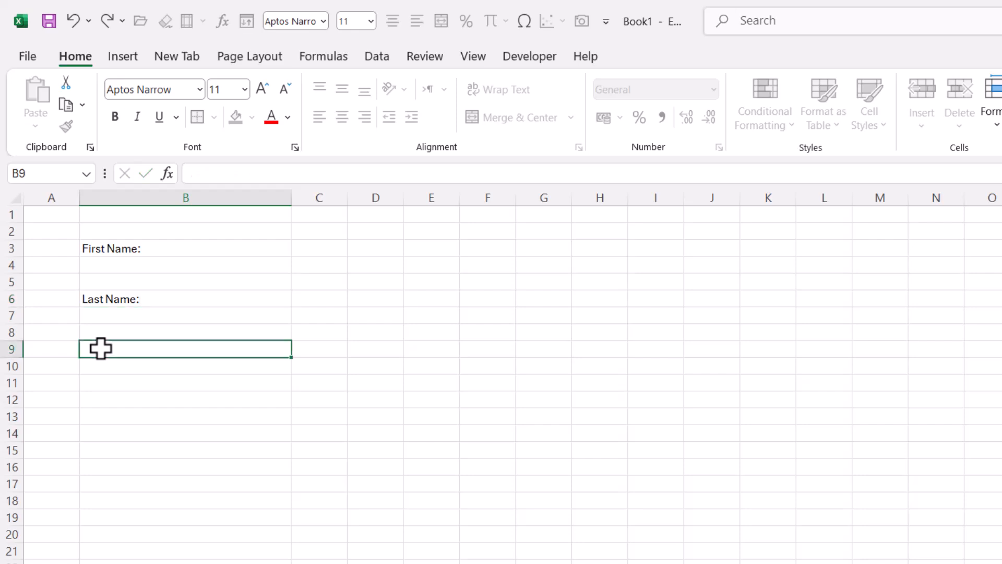
text(Phone:)
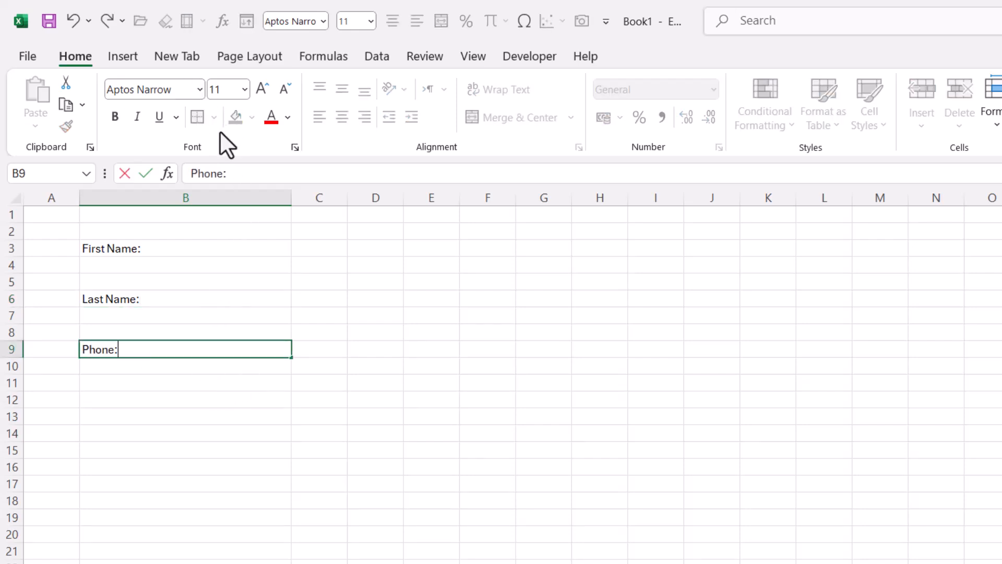
click(146, 266)
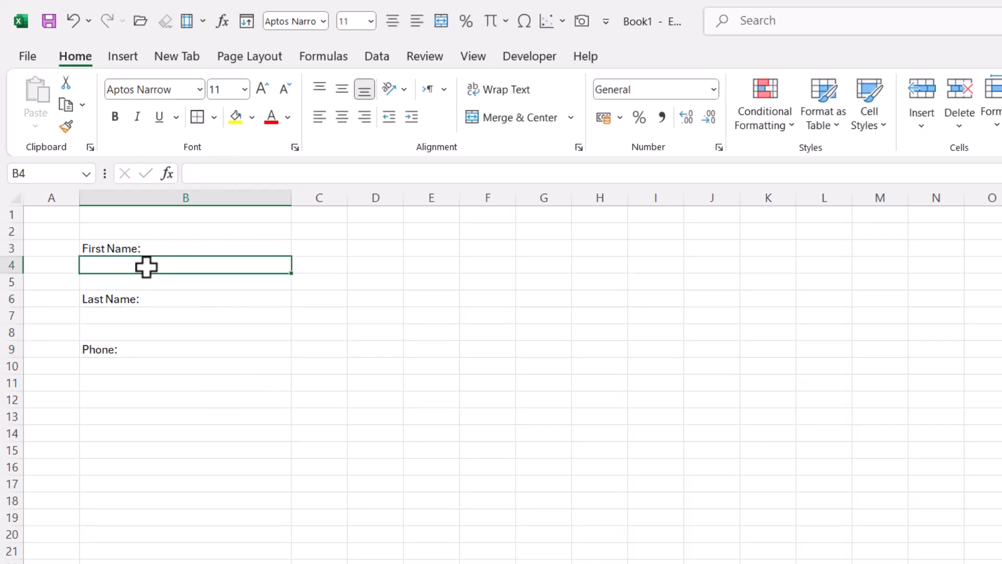
Give B4 a thick outside border and copy it to B7 and B10 with Format Painter
click(214, 116)
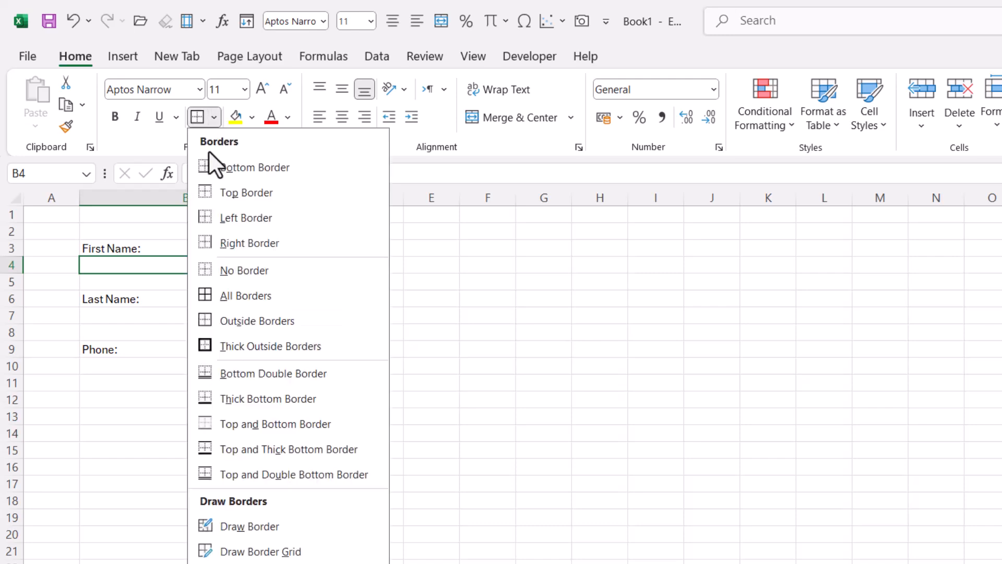
click(207, 339)
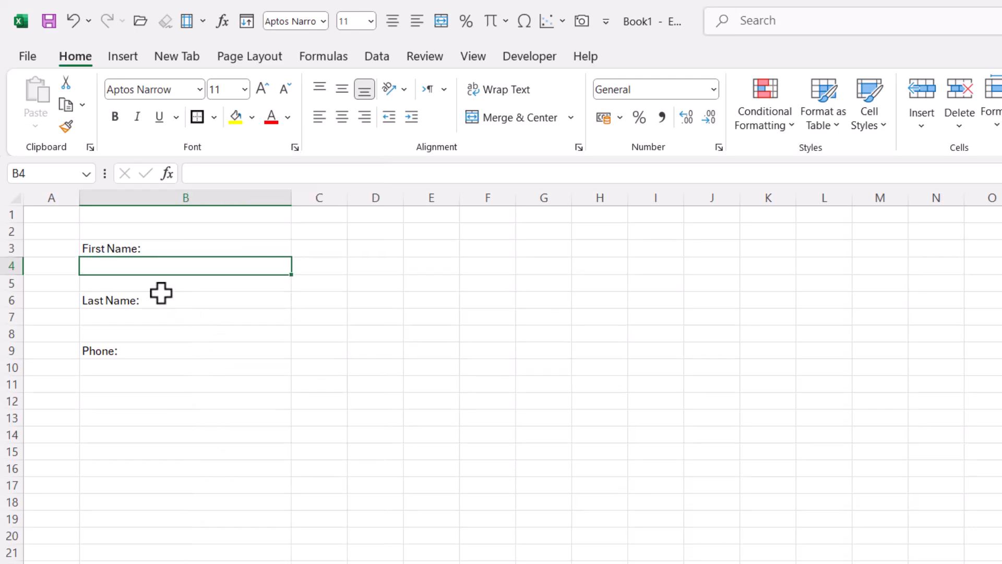
click(65, 125)
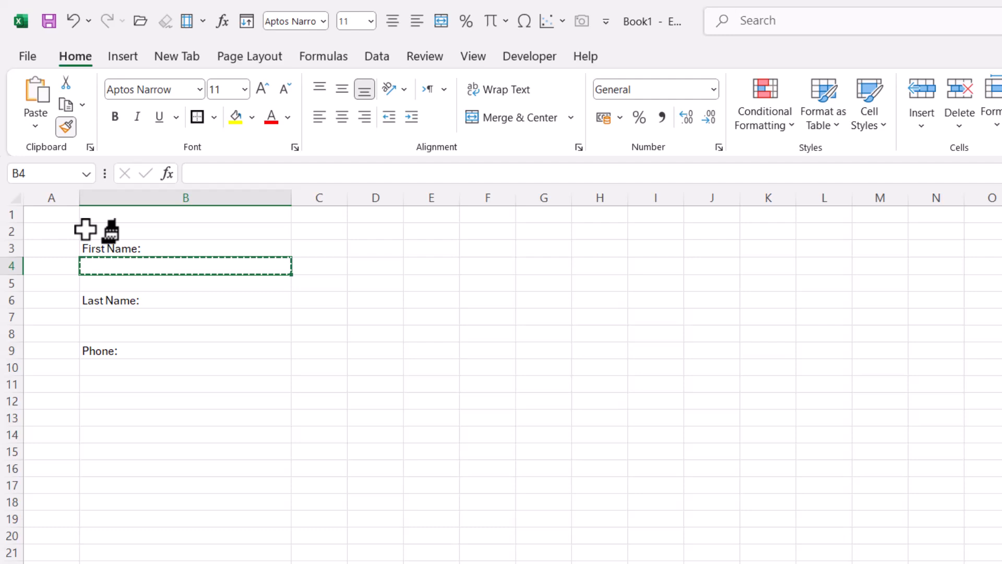
click(126, 317)
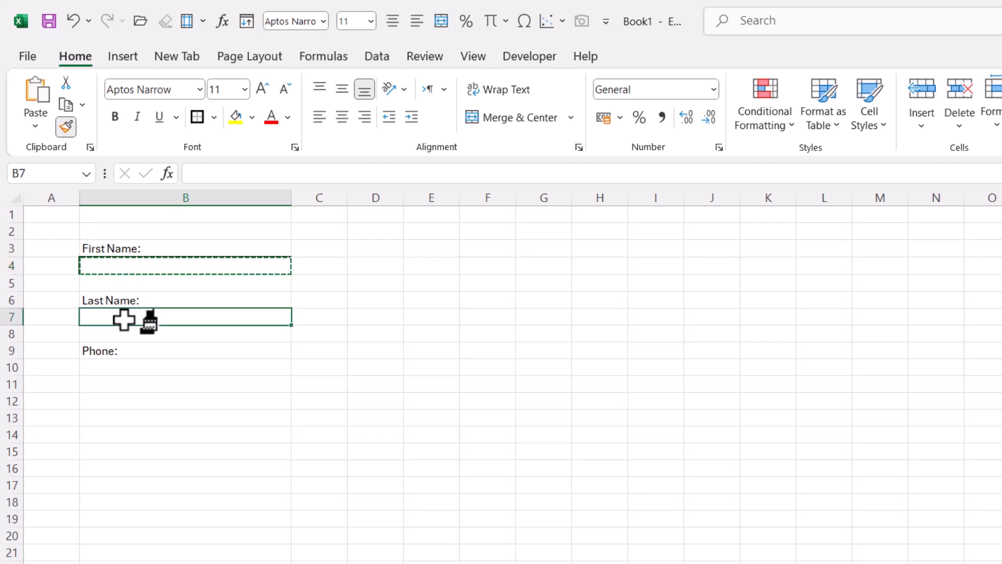
click(133, 369)
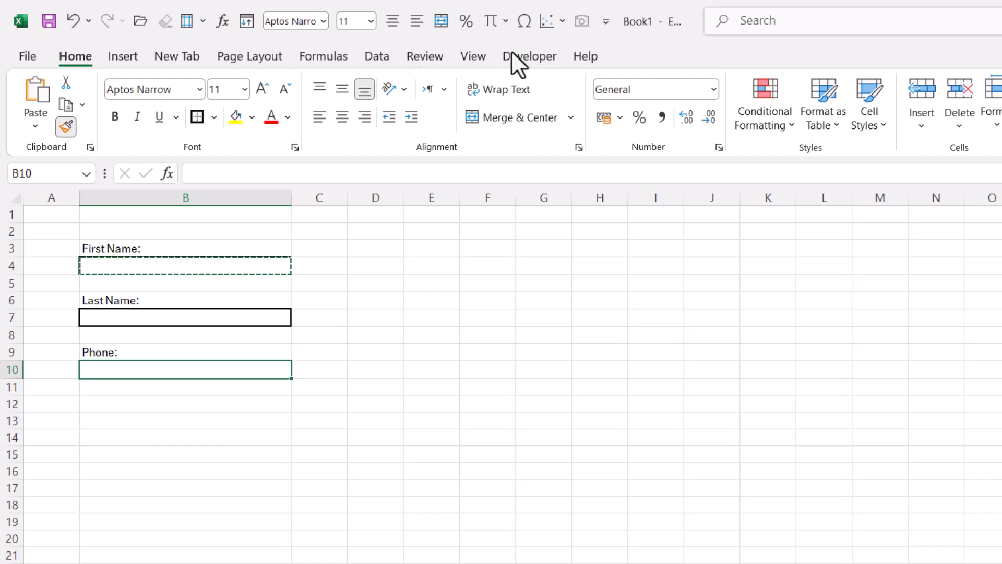
Enable and show the Developer tab via Customize the Ribbon, then stop format painting
right_click(479, 53)
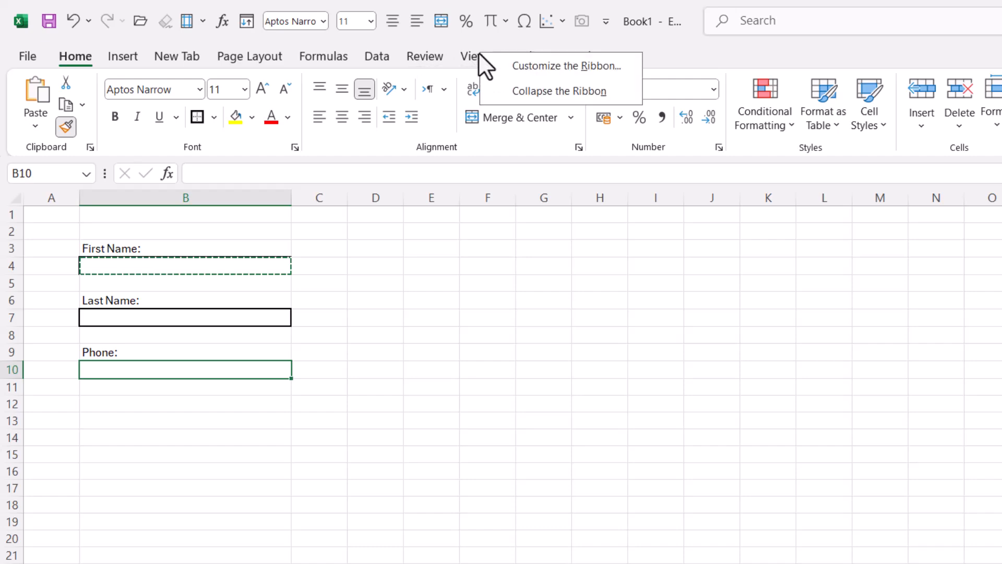
click(552, 67)
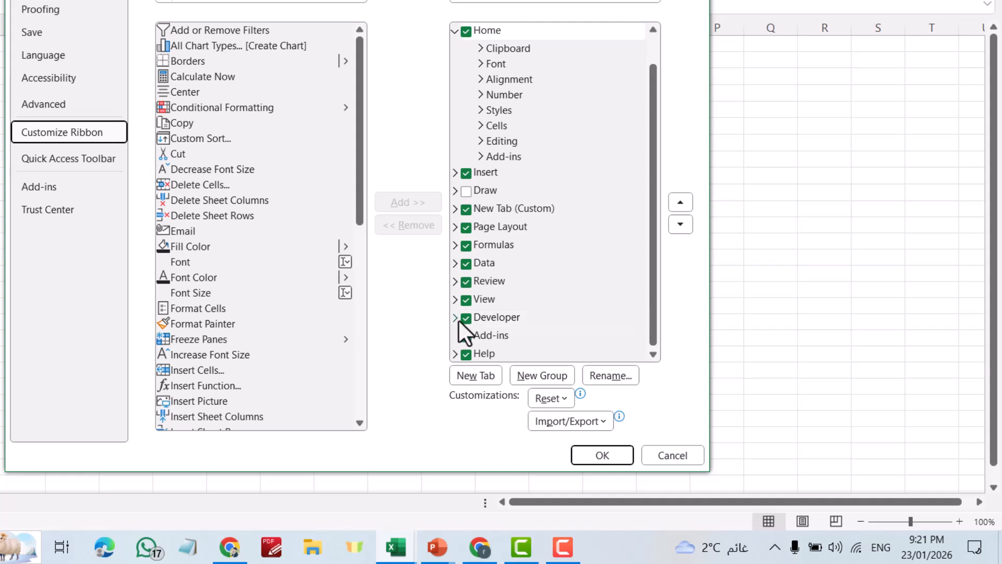
click(466, 318)
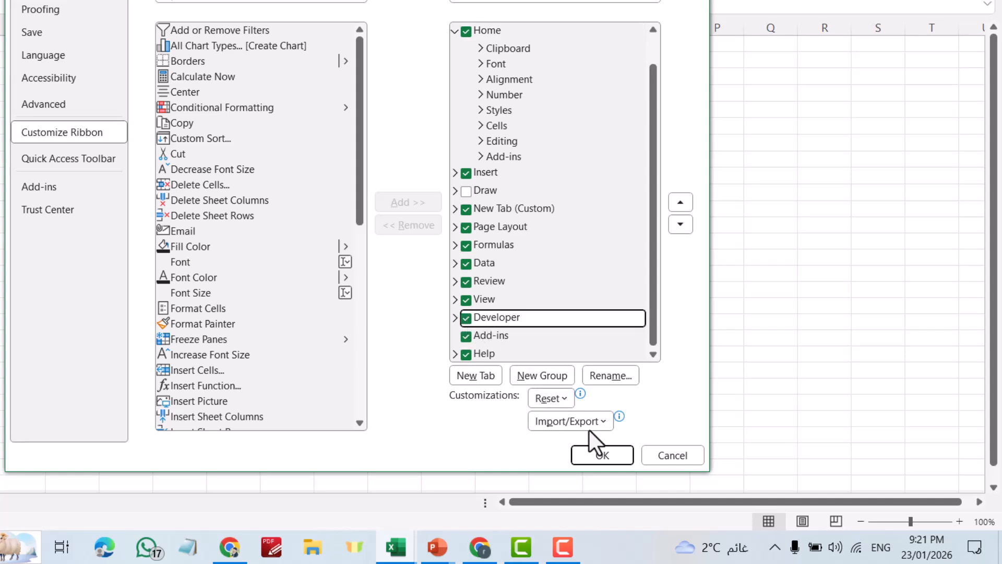
click(603, 452)
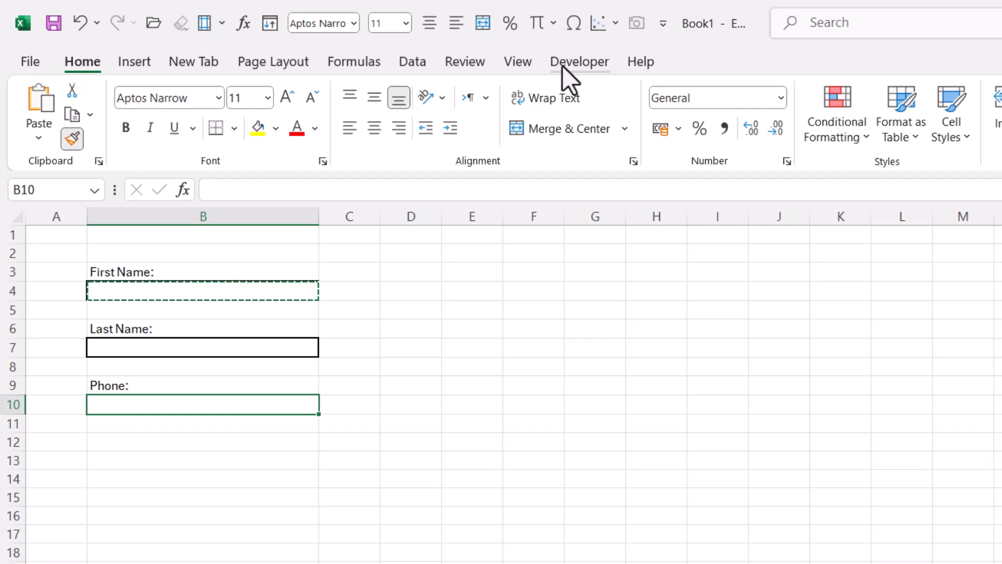
click(563, 61)
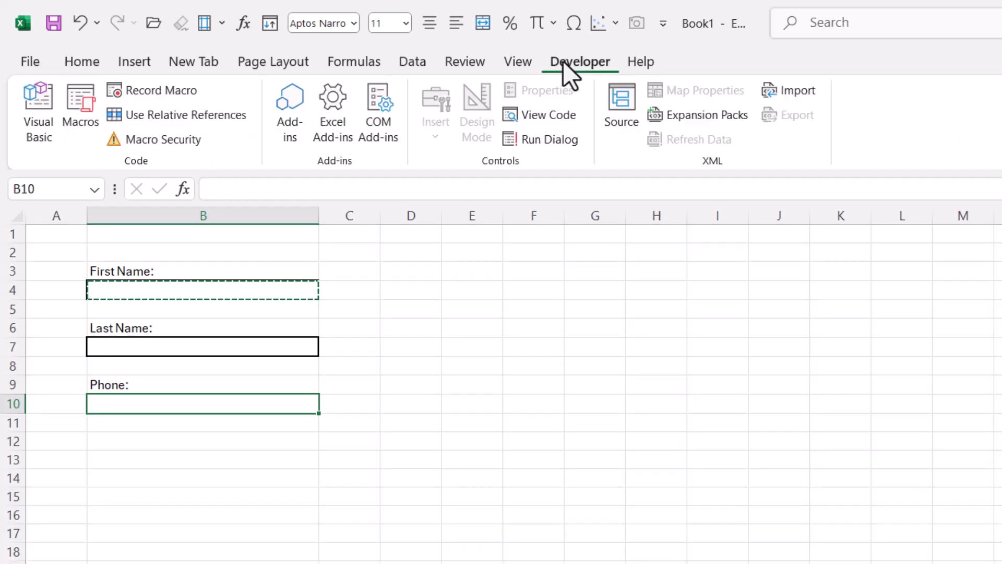
click(601, 348)
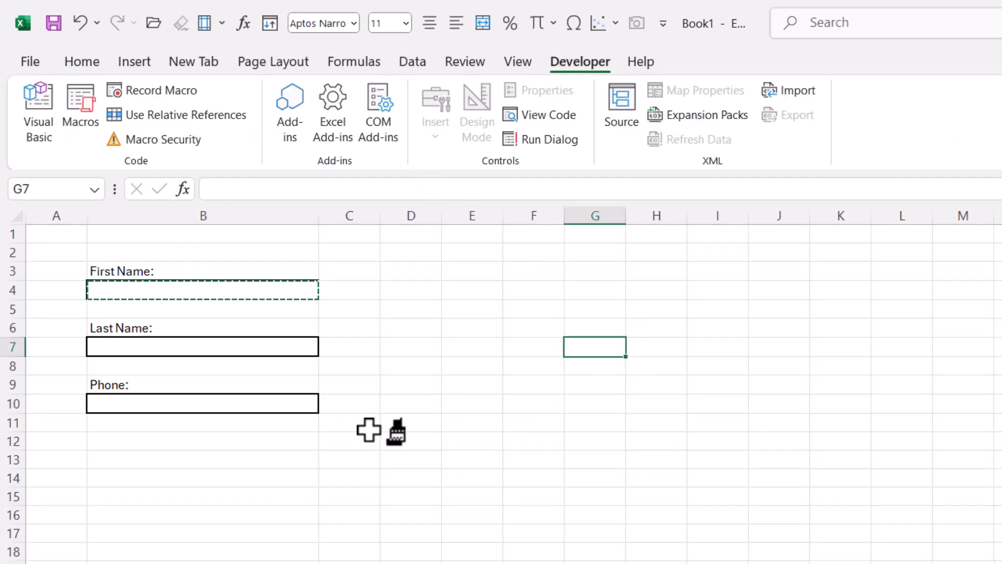
key(Escape)
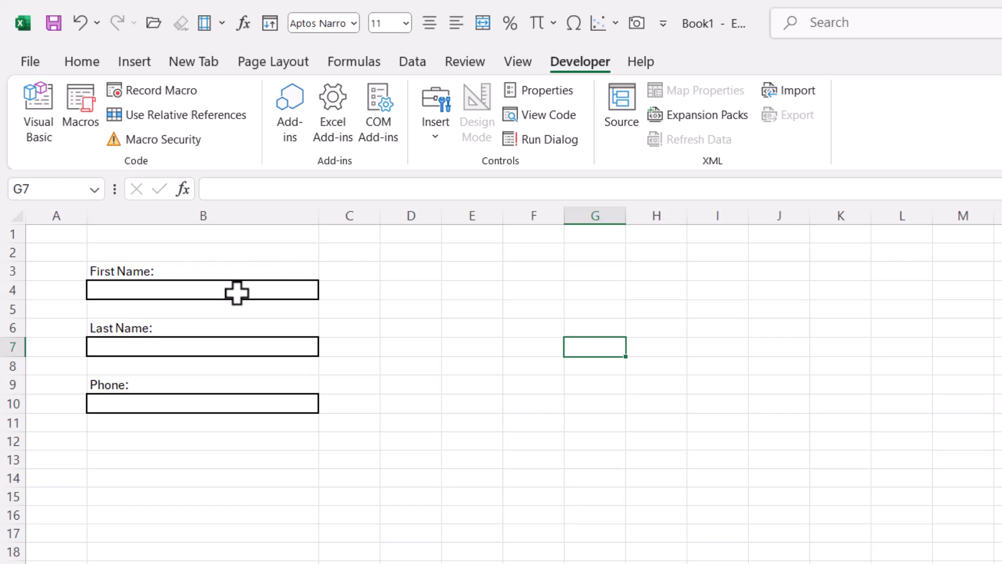
Draw a group box over B12:B15 below Phone and caption it 'Gender:'
click(438, 130)
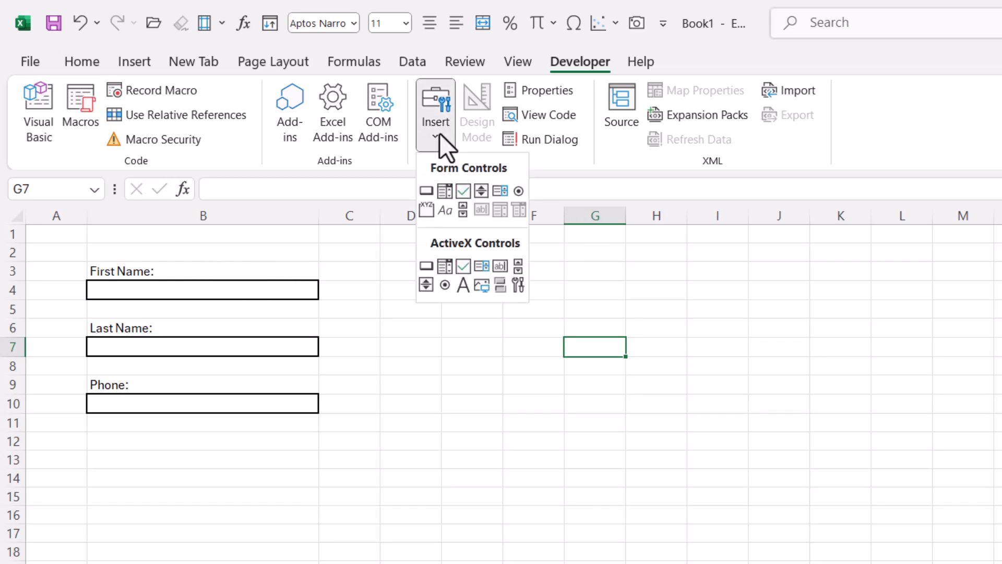
click(426, 210)
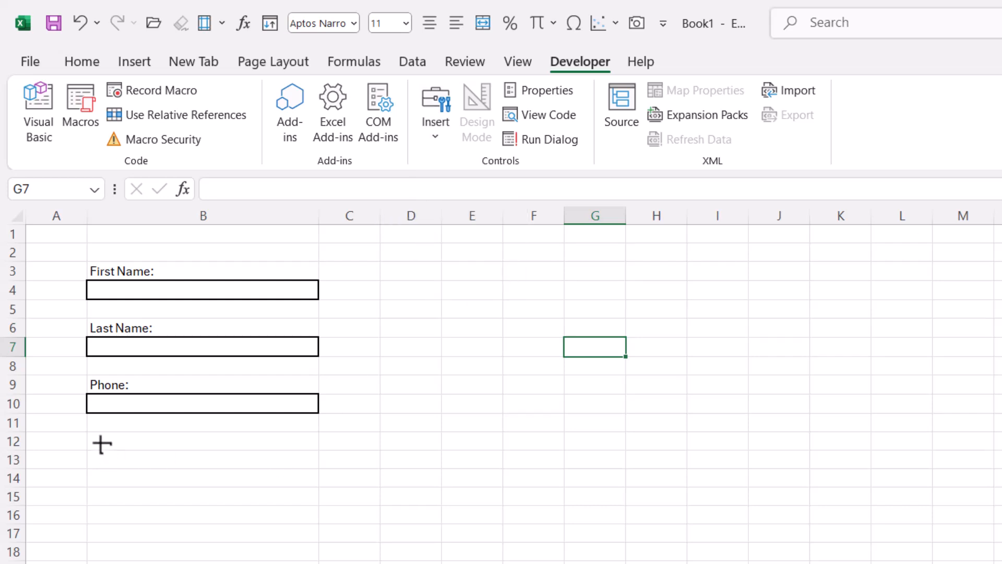
drag(90, 433, 321, 509)
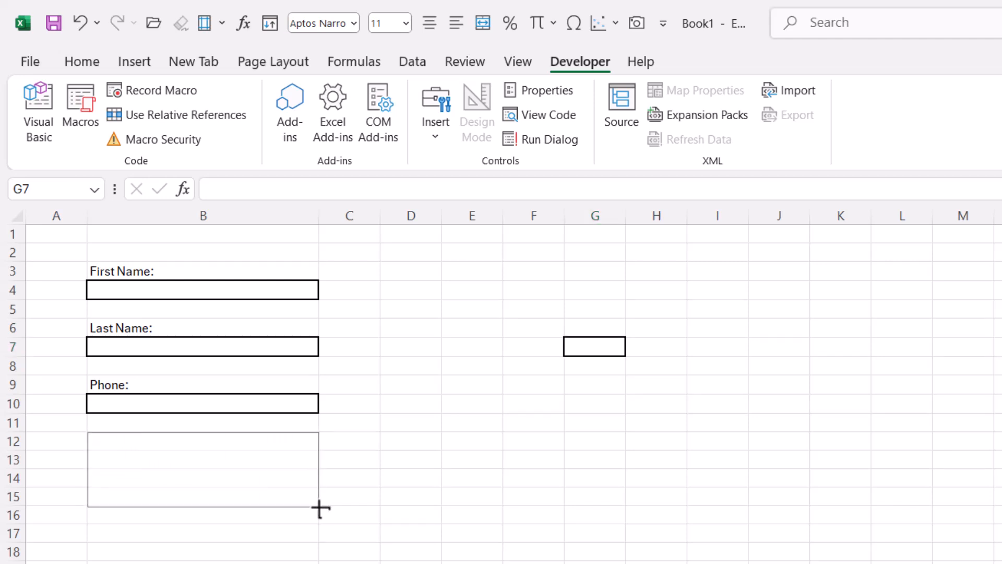
drag(320, 509, 319, 507)
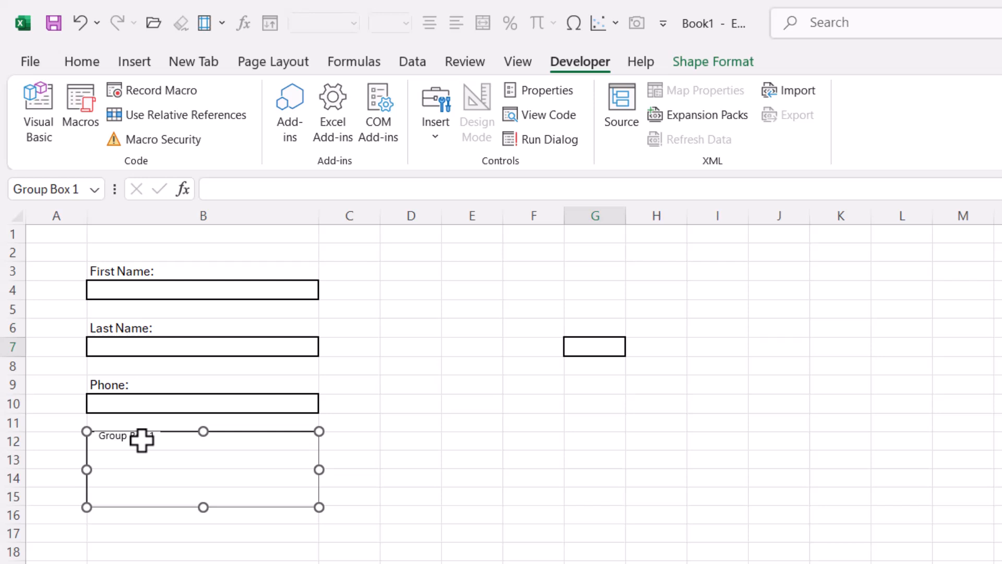
click(101, 438)
drag(105, 441, 168, 454)
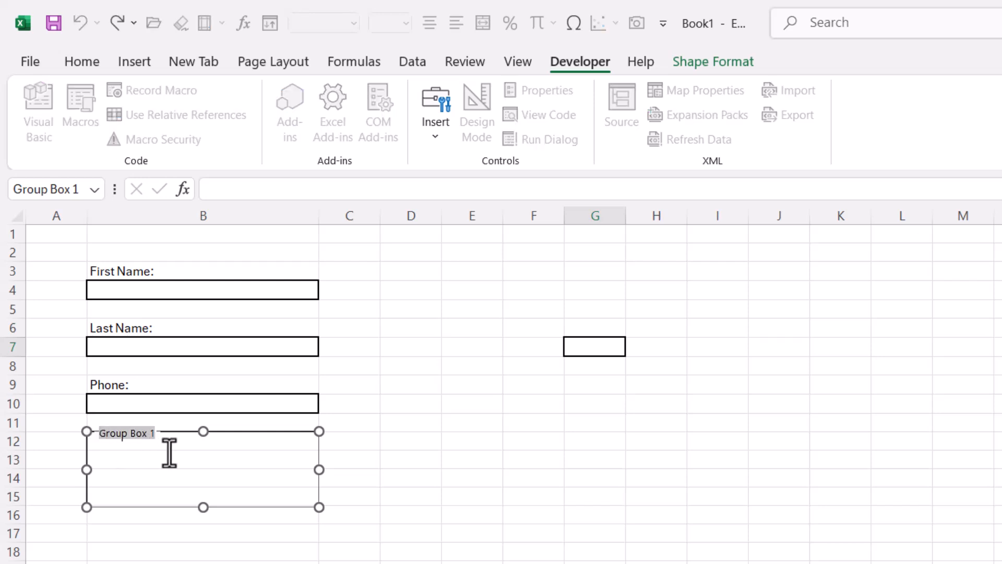
text(Gender:)
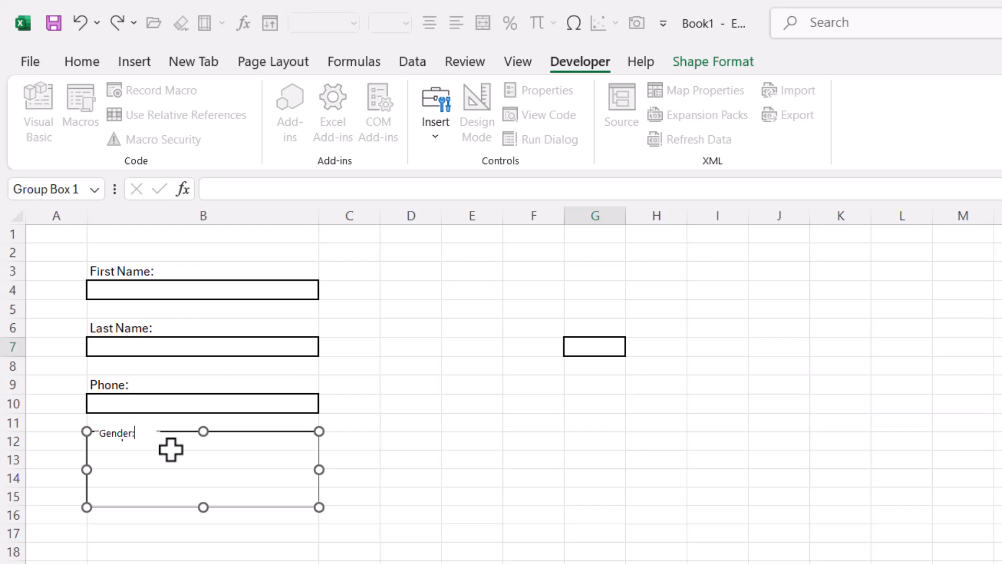
click(543, 530)
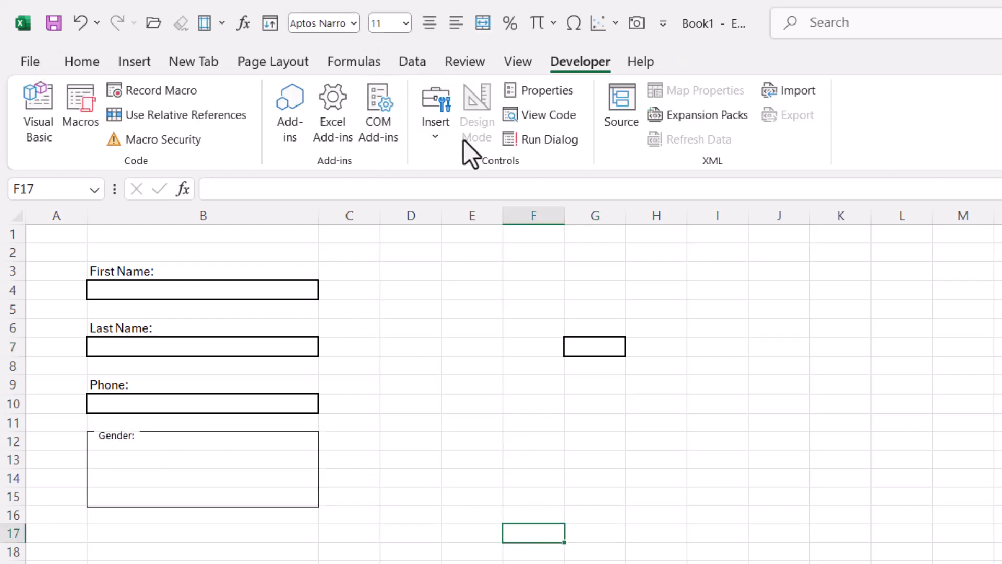
Place an option button captioned 'Male' inside the Gender box
click(436, 133)
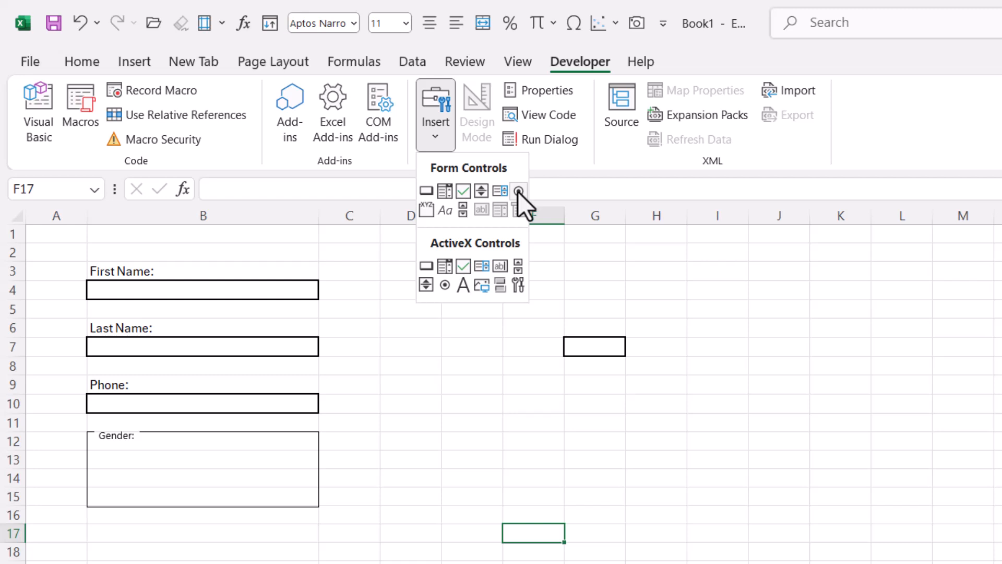
click(518, 192)
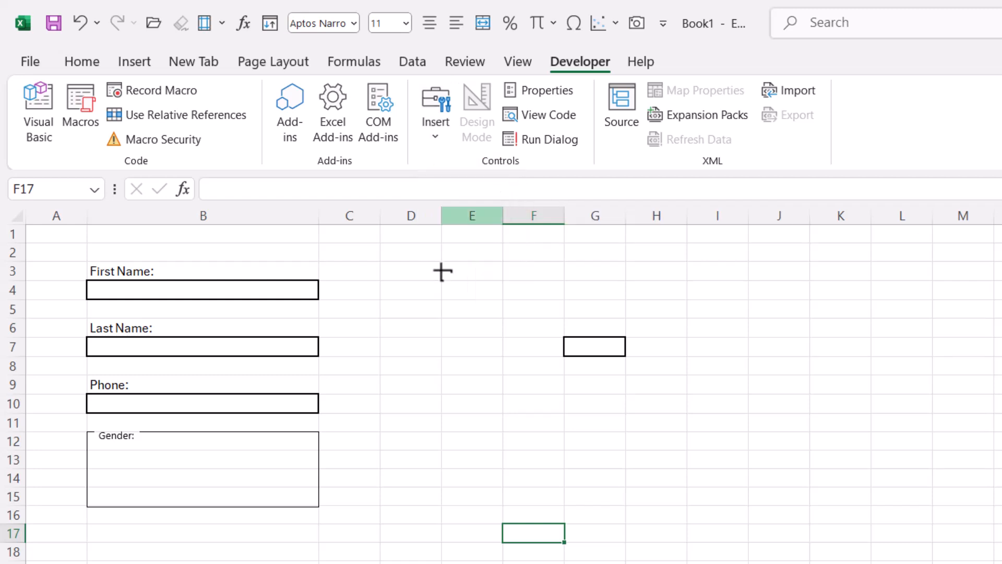
click(104, 460)
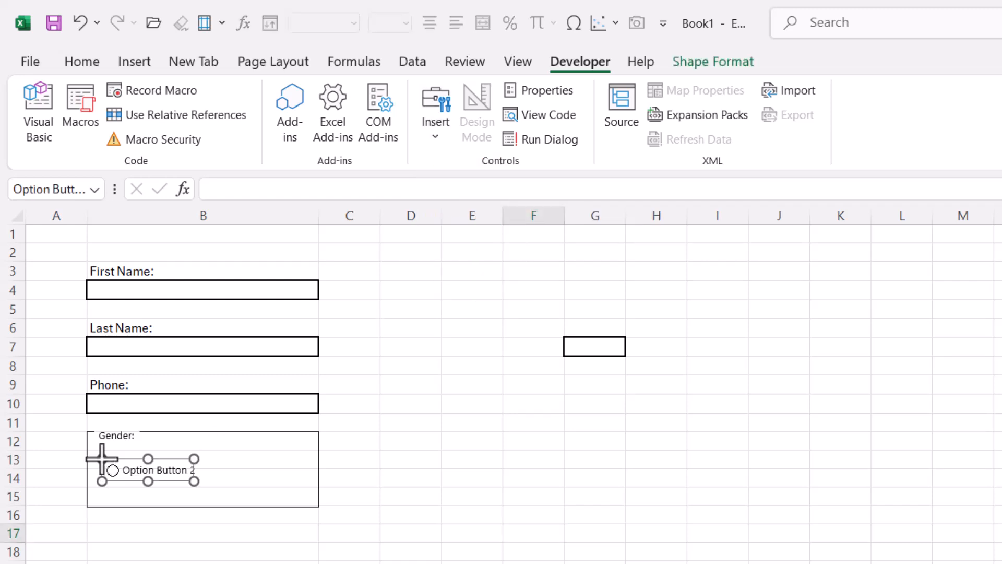
drag(118, 449, 196, 465)
click(117, 462)
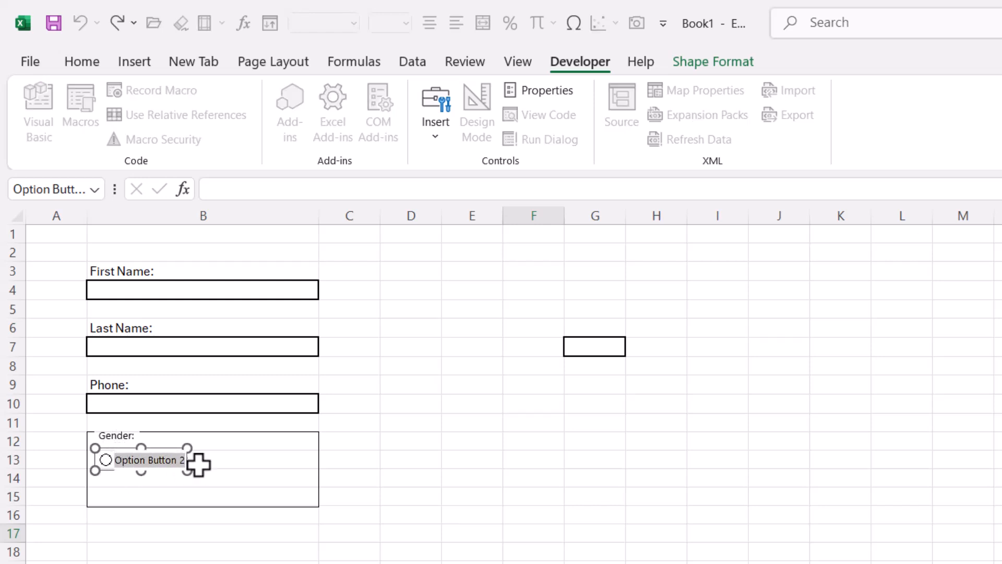
text(Male)
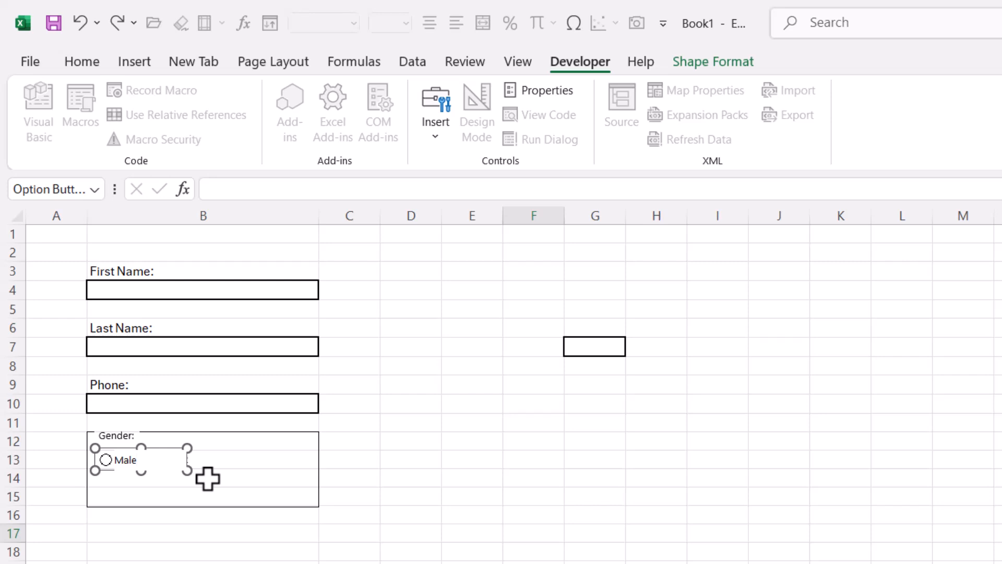
click(400, 561)
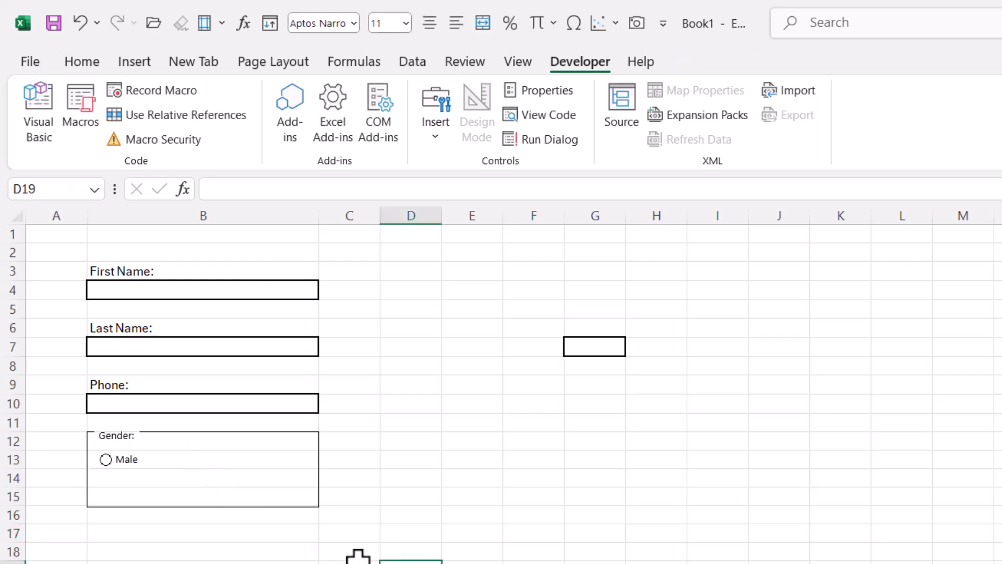
Copy the Male option button to make a second one beneath it and align both
ctrl+click(139, 470)
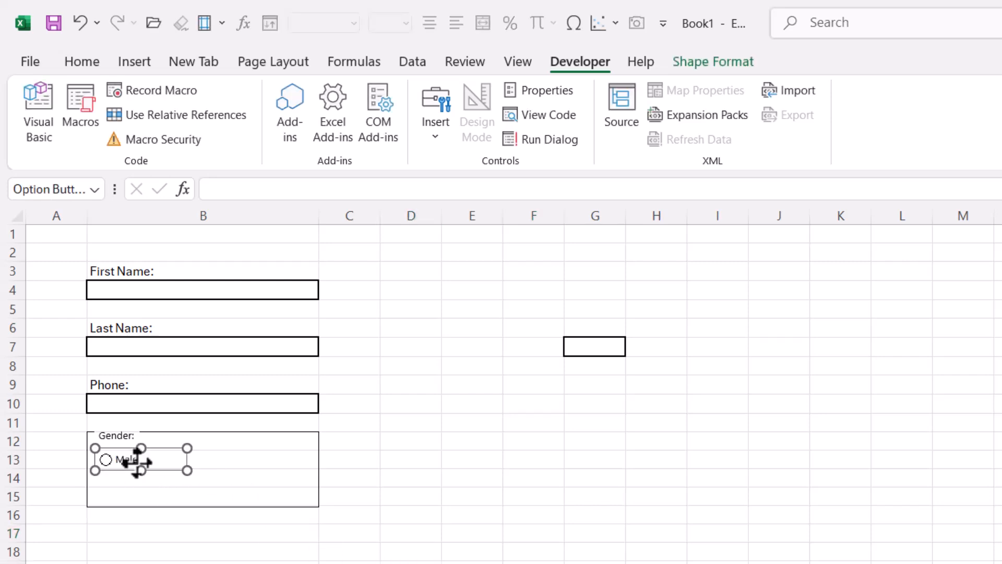
key(ctrl+c)
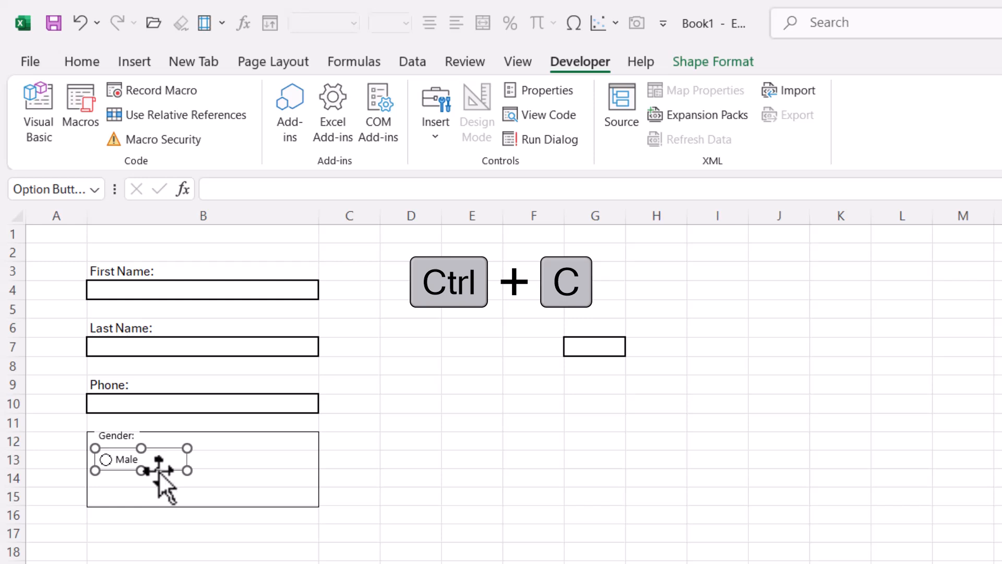
key(ctrl+v)
mouse_move(168, 484)
mouse_down()
mouse_move(172, 494)
mouse_move(153, 490)
mouse_up()
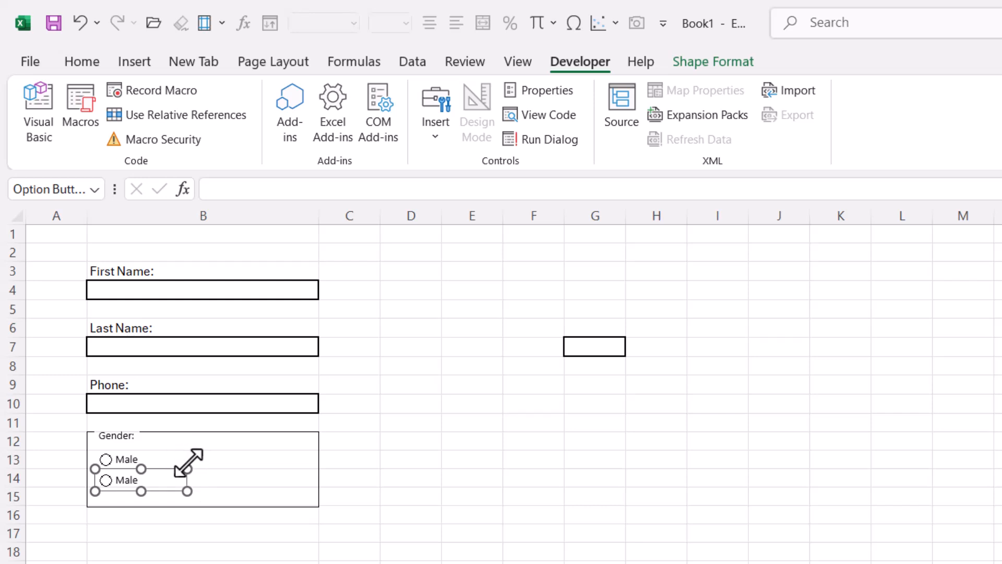
ctrl+click(128, 462)
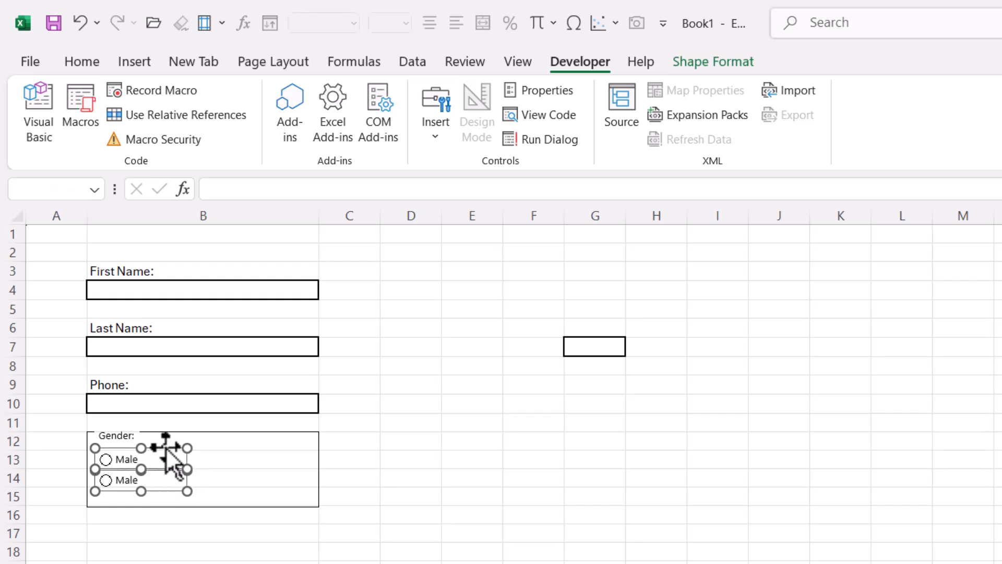
mouse_move(169, 450)
mouse_down()
mouse_move(177, 445)
mouse_move(179, 458)
mouse_move(168, 445)
mouse_up()
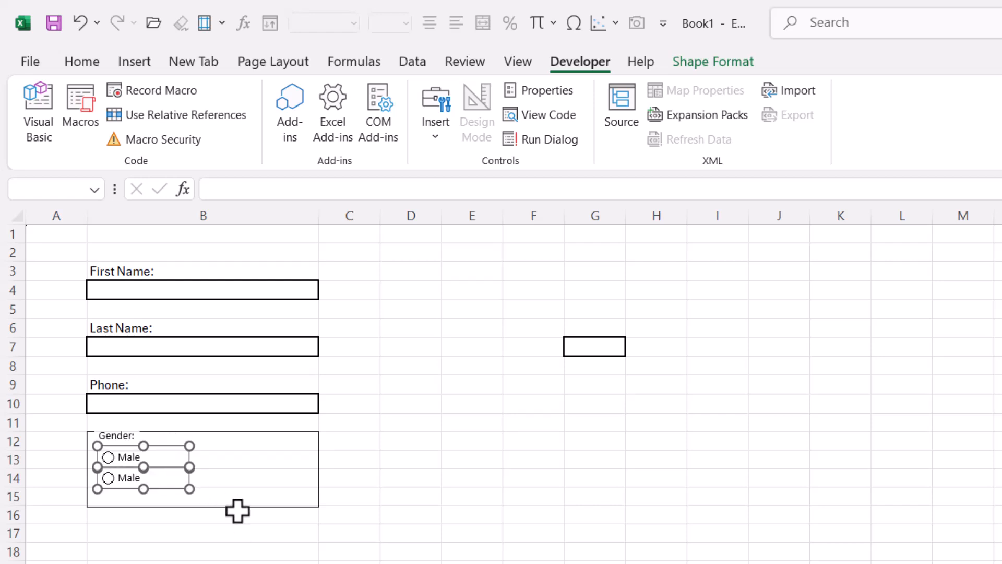
Shorten the Gender group box to end at row 15 and select B17
click(295, 535)
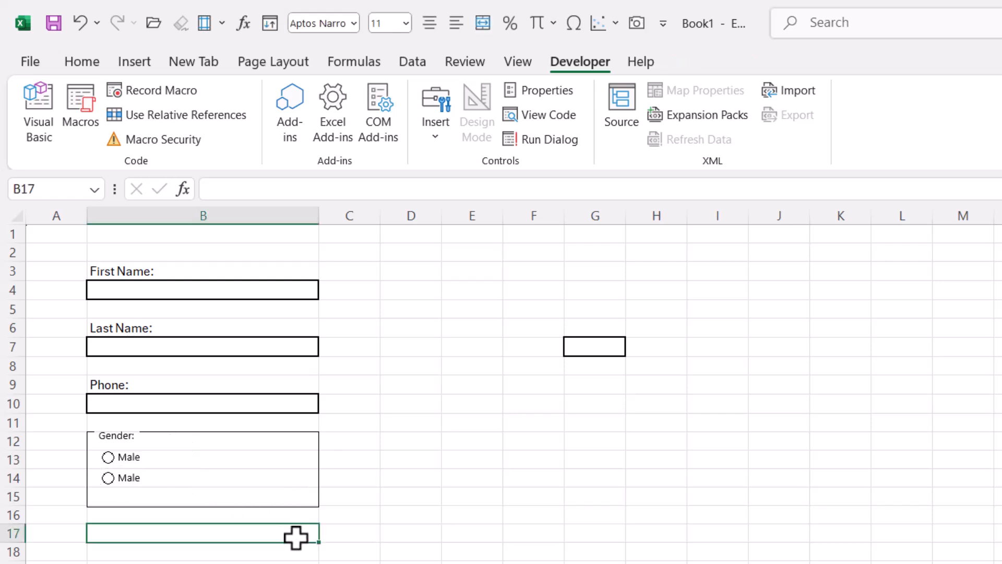
click(291, 507)
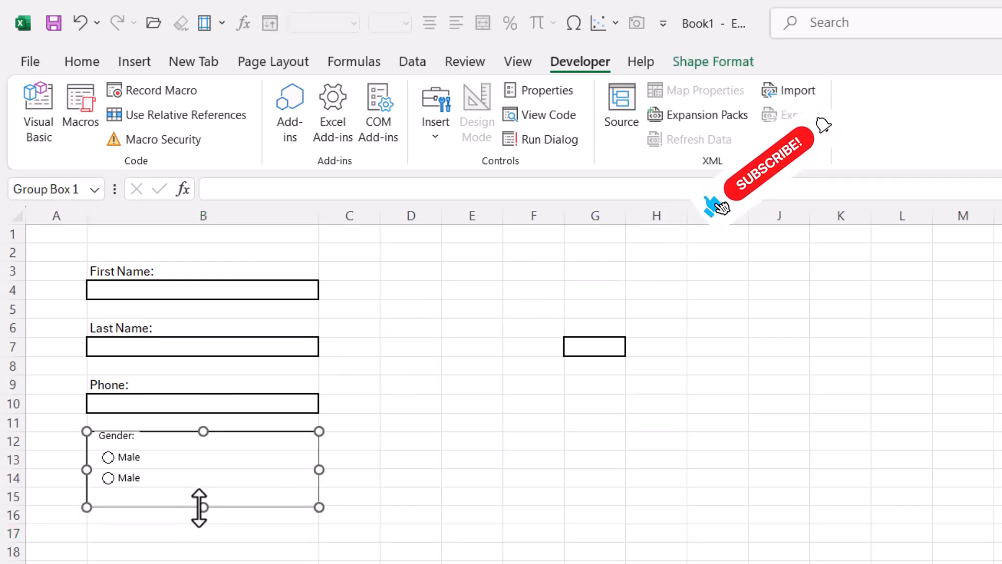
drag(199, 506, 198, 494)
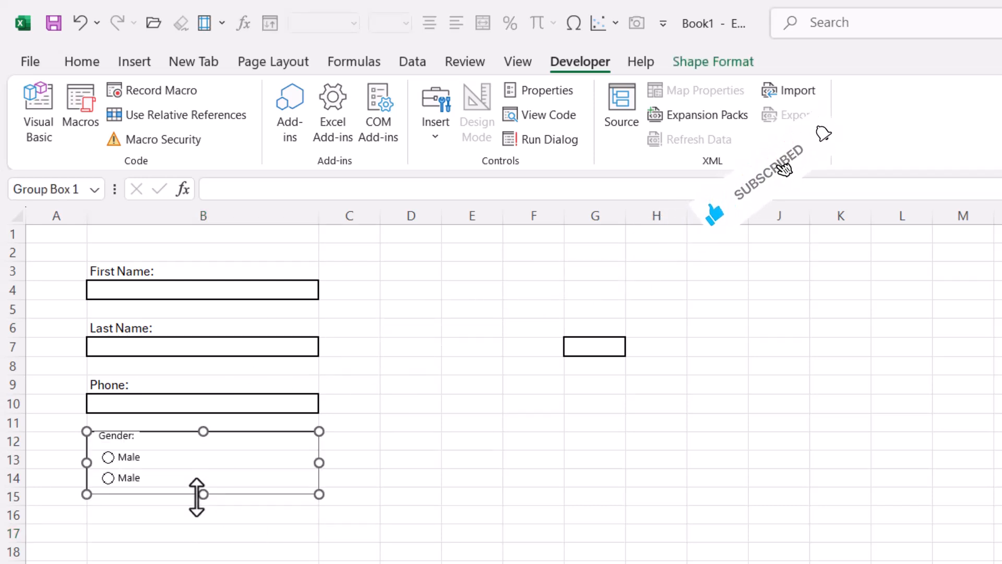
click(371, 489)
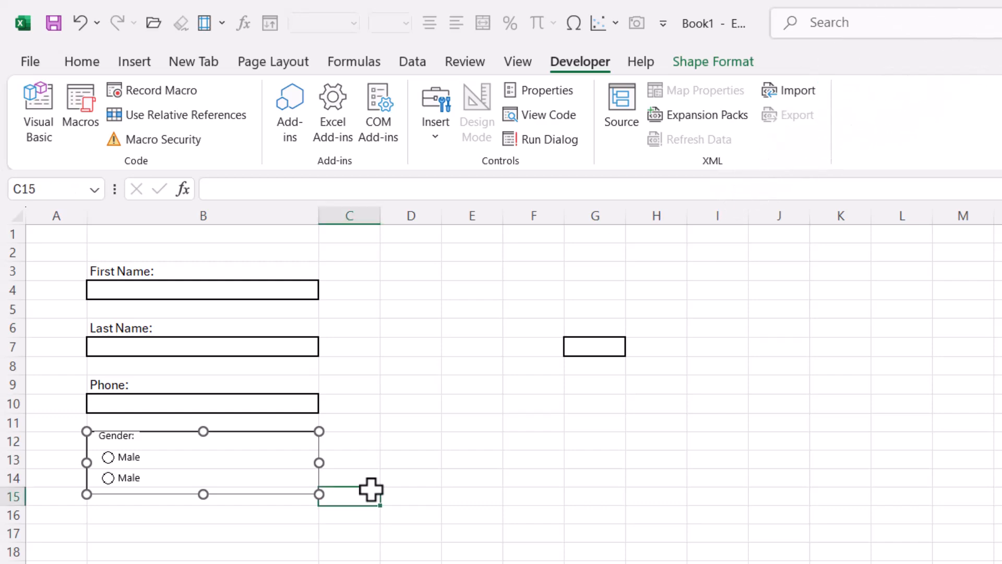
click(109, 533)
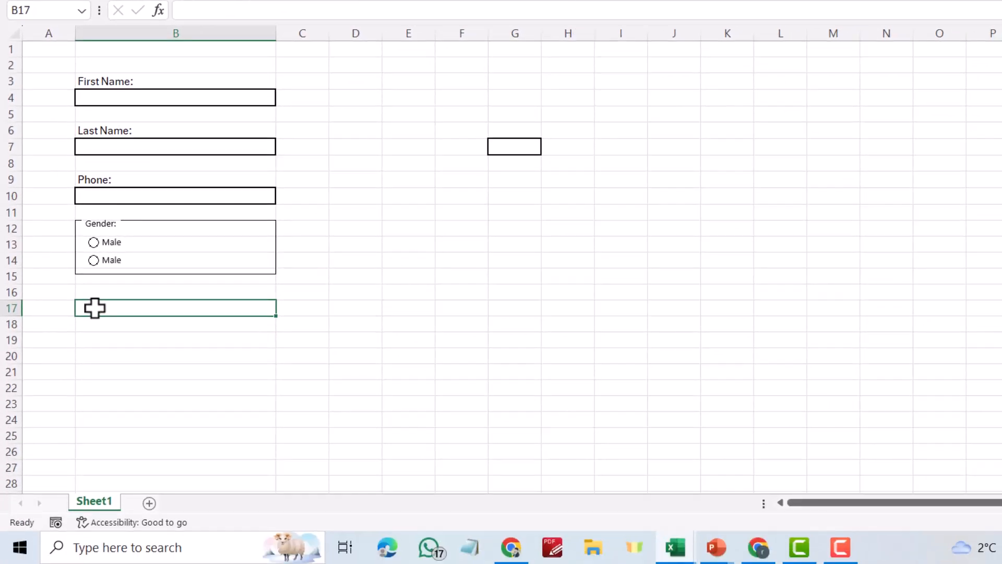
Type 'Course:' in B17 and give B18 a thick outside border
text(Course:)
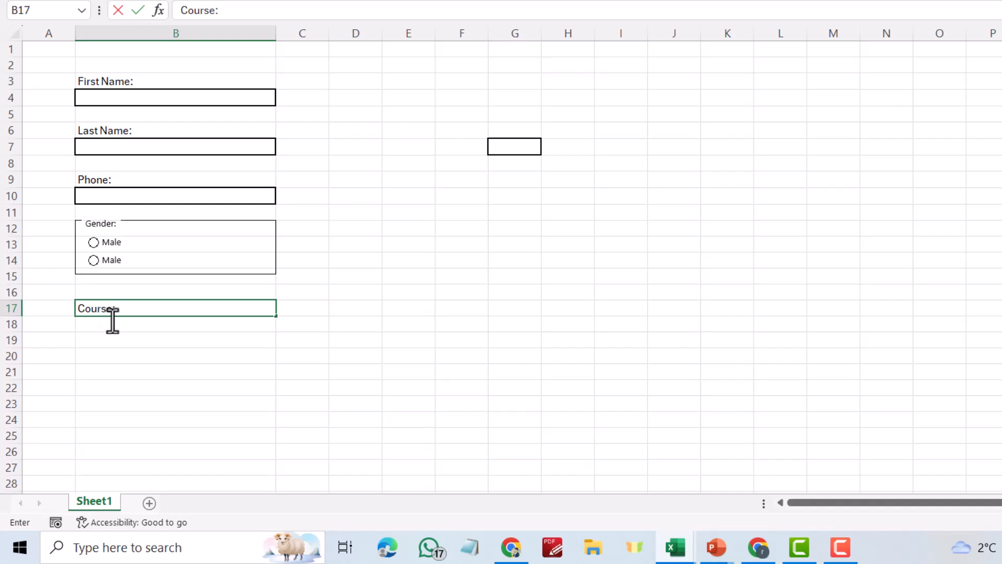
click(116, 323)
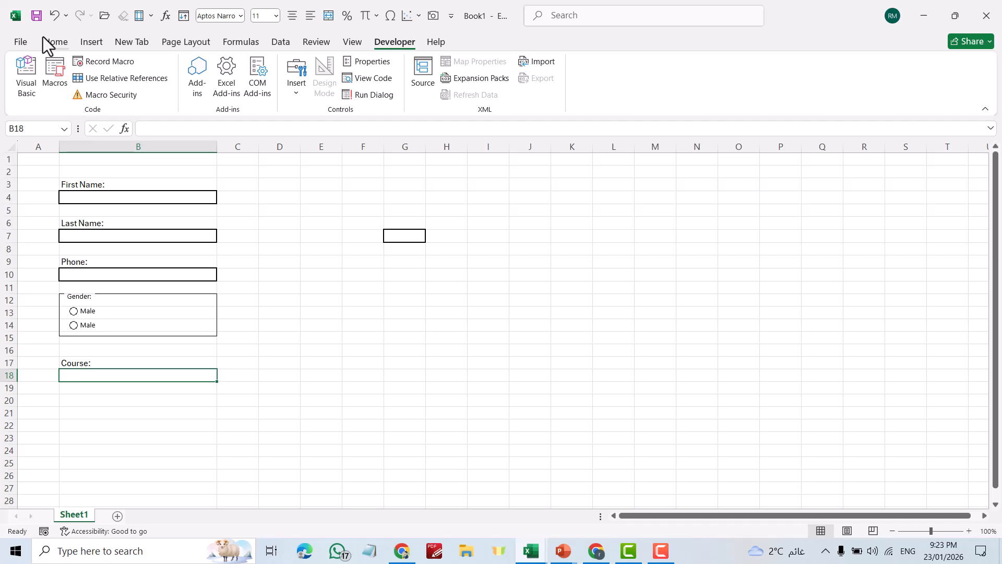
click(54, 42)
click(159, 87)
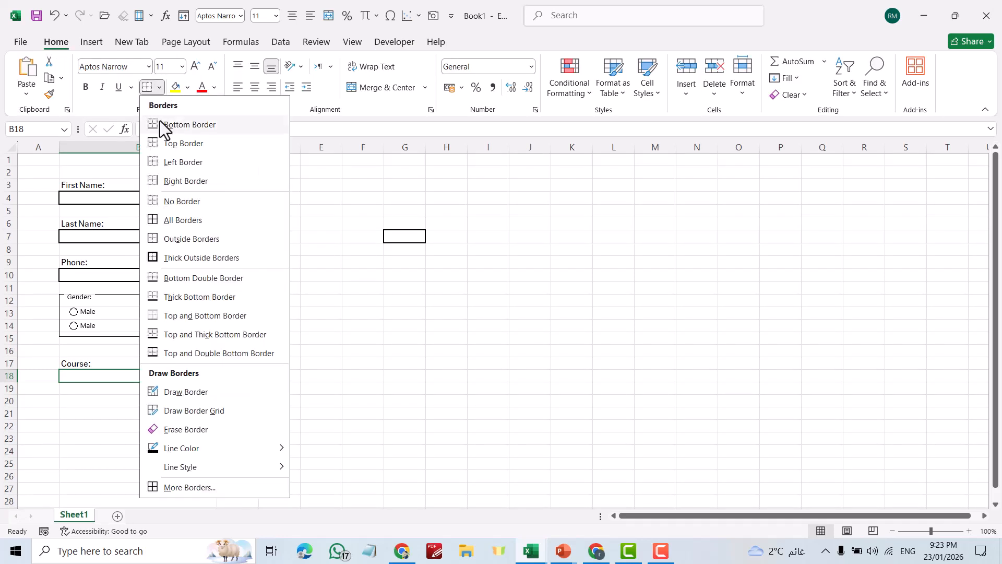
click(152, 256)
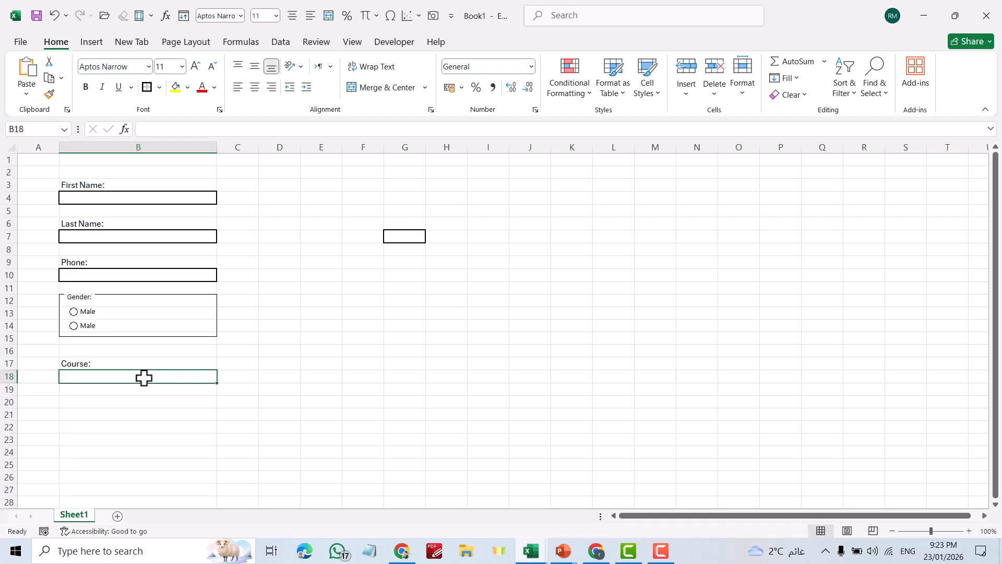
click(280, 42)
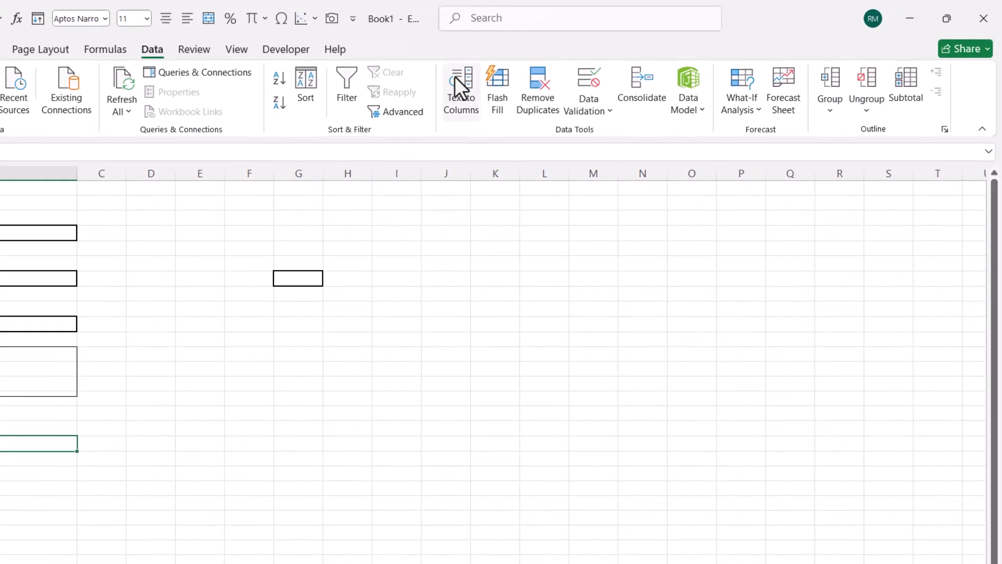
Add a list validation of Excel Course, Autocad Training, Data Analysis to B18 and pick Excel Course
click(532, 125)
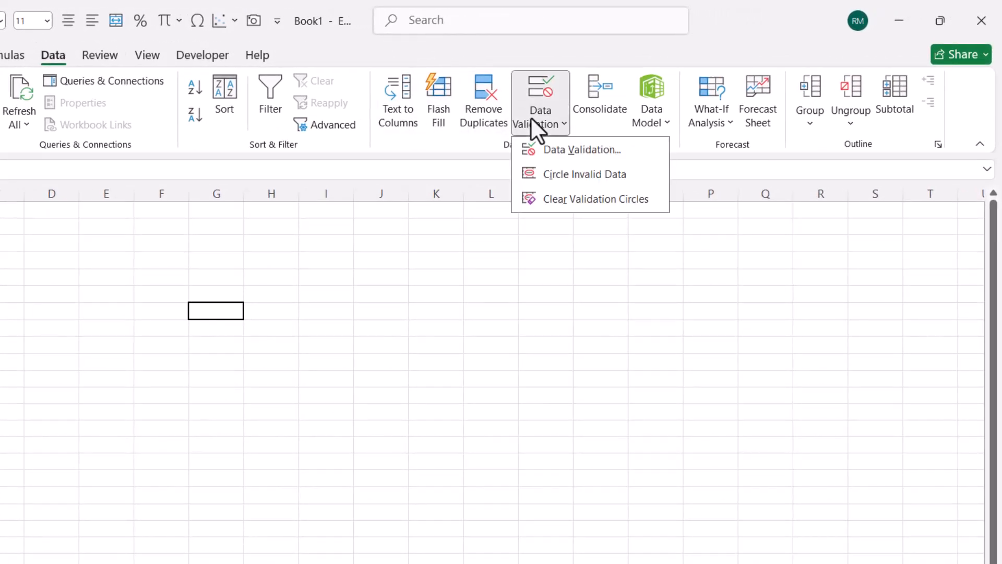
click(568, 153)
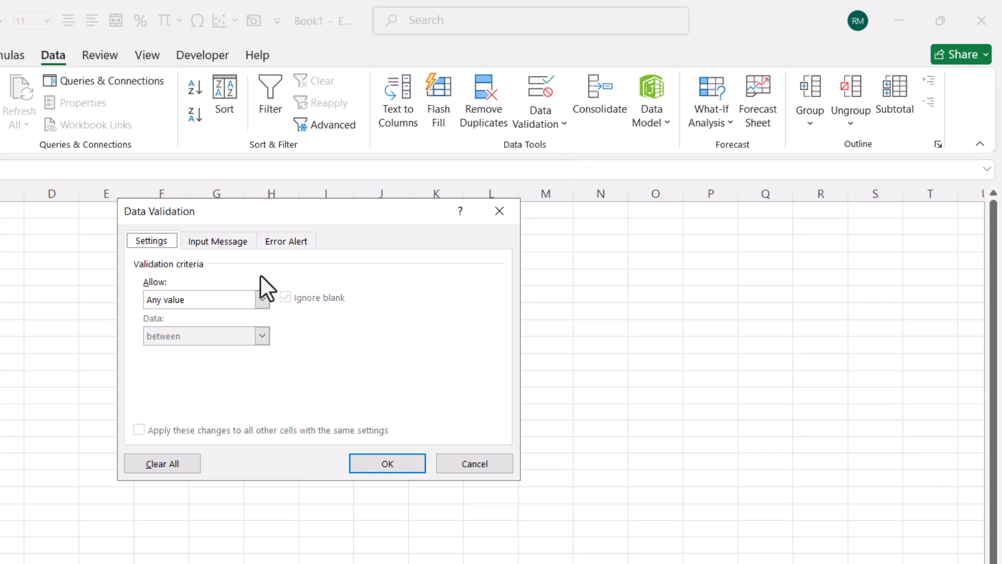
click(198, 297)
click(152, 349)
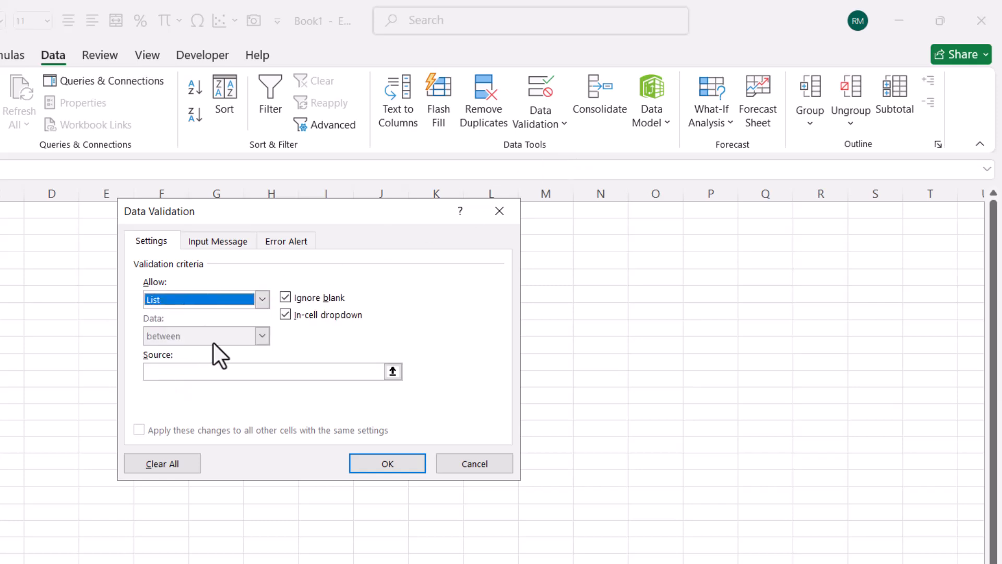
click(180, 371)
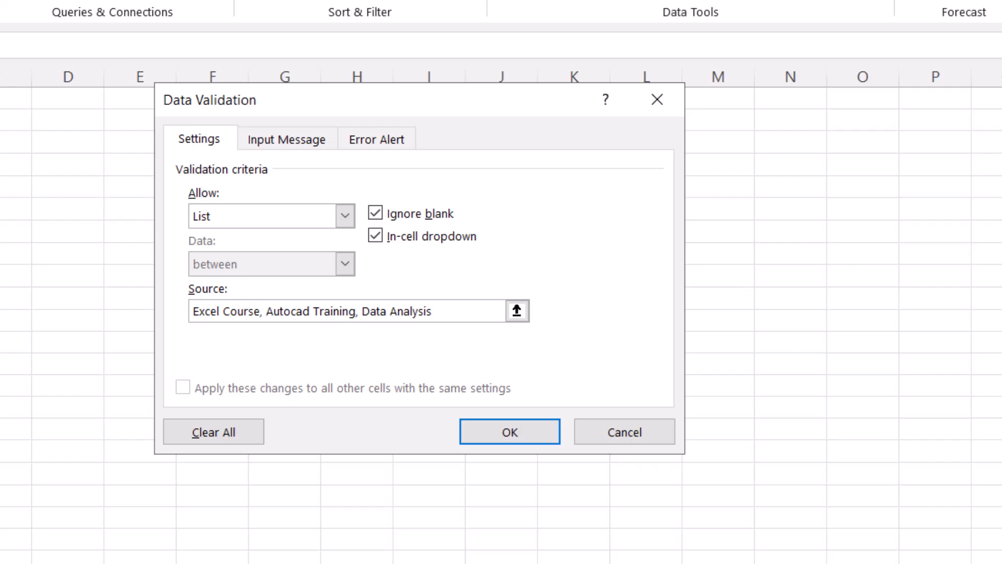
click(483, 433)
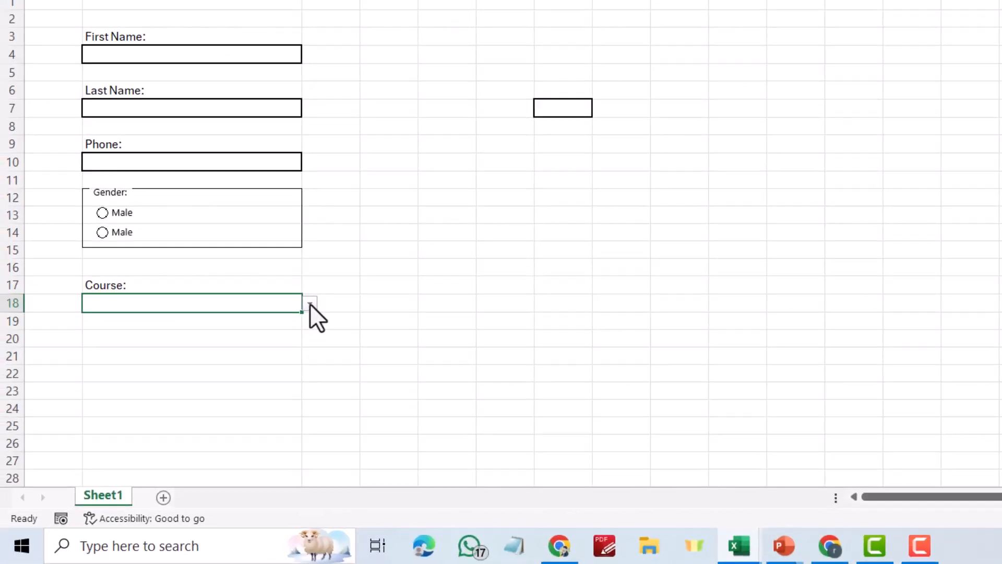
click(311, 304)
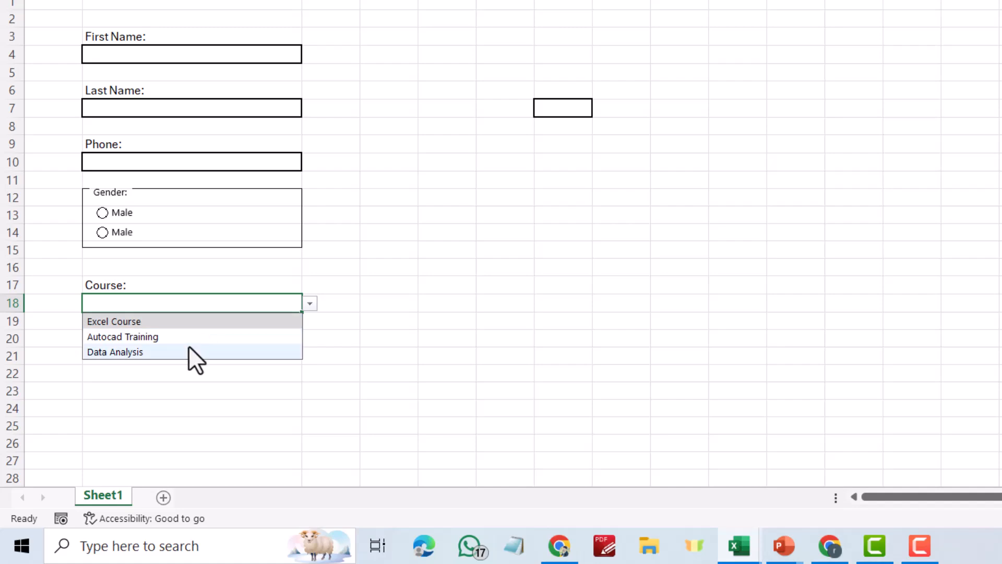
click(124, 322)
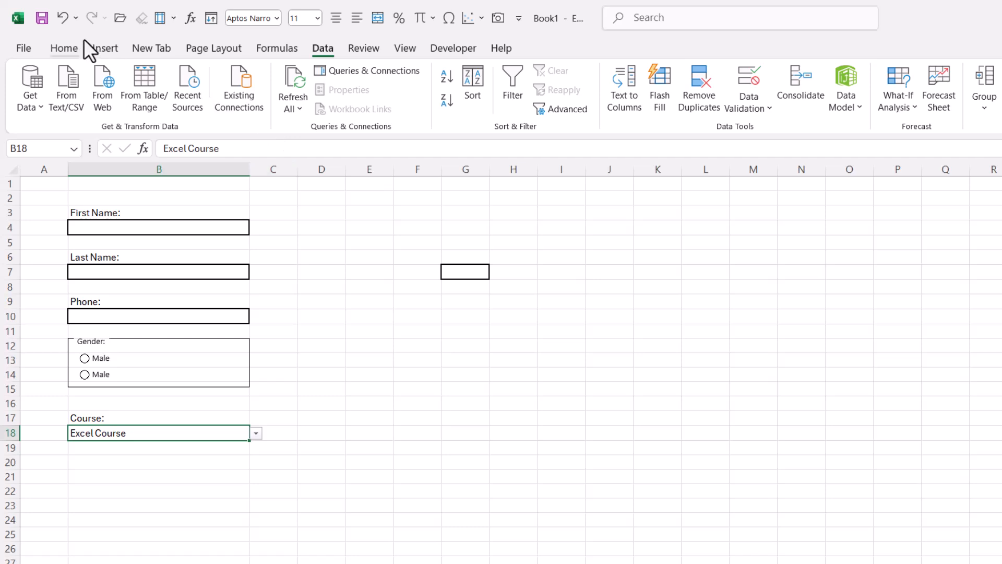
Draw a group box over B20:B23 below Course and caption it 'Payment'
click(459, 48)
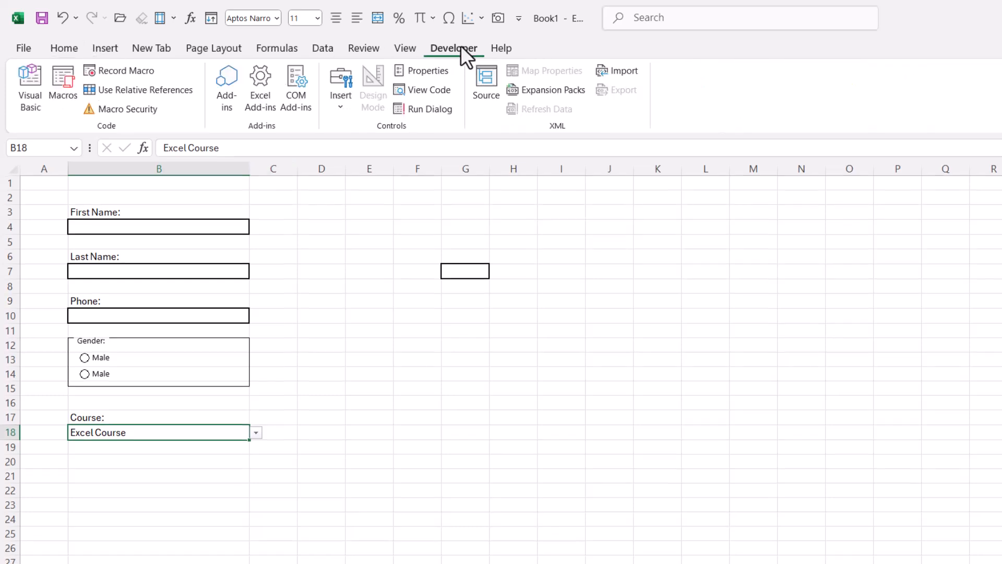
click(341, 104)
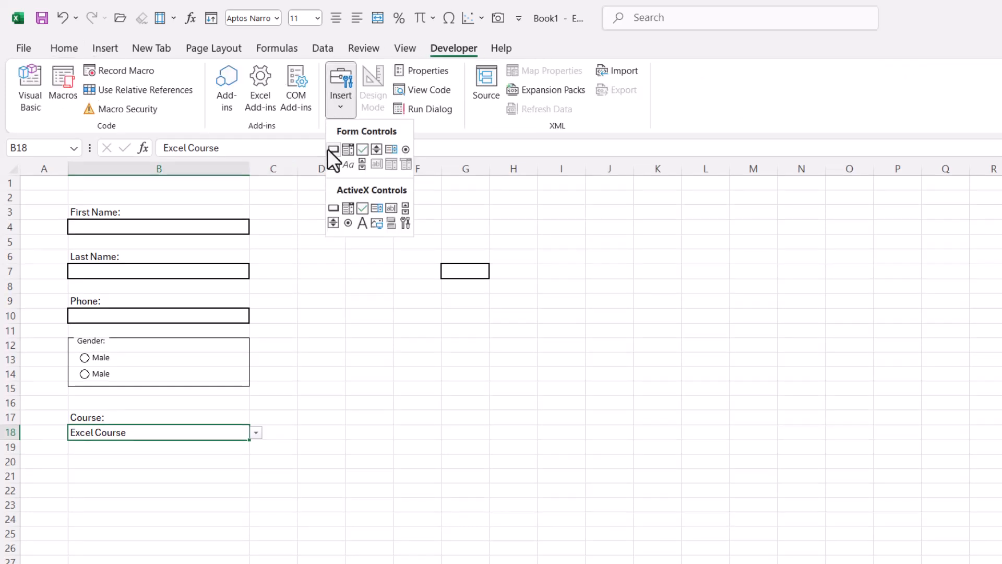
click(334, 164)
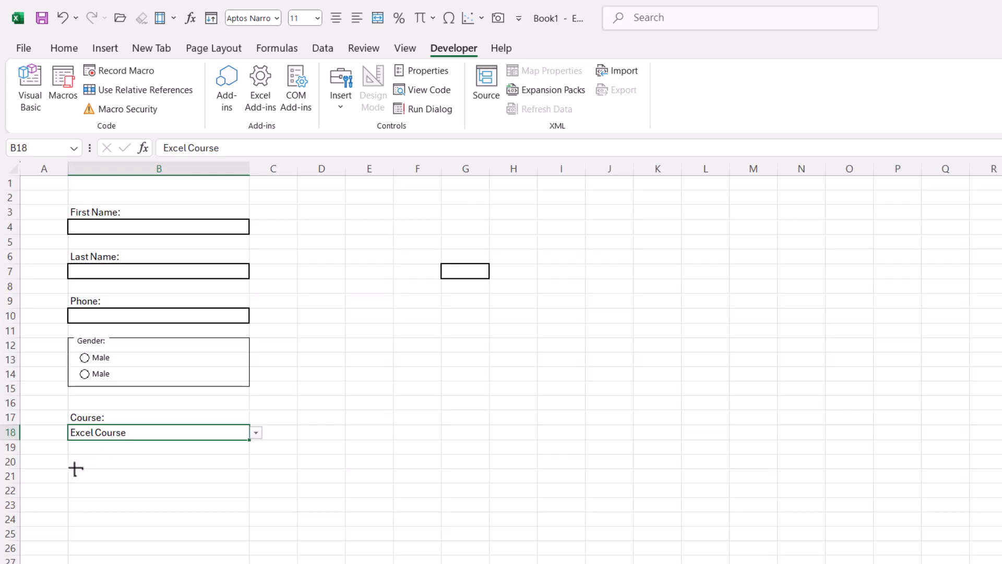
drag(69, 455, 249, 498)
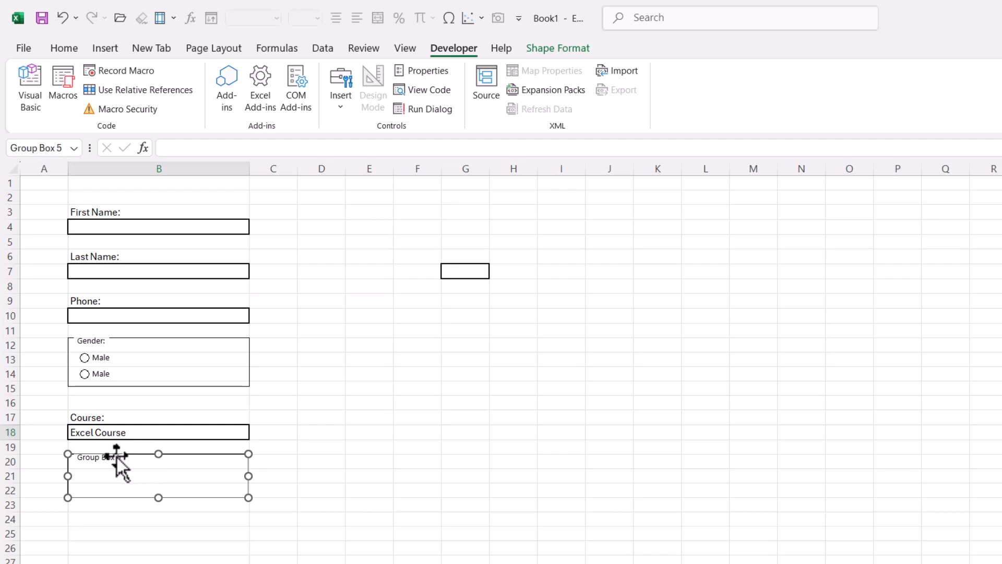
click(96, 459)
drag(79, 458, 123, 463)
text(Payment)
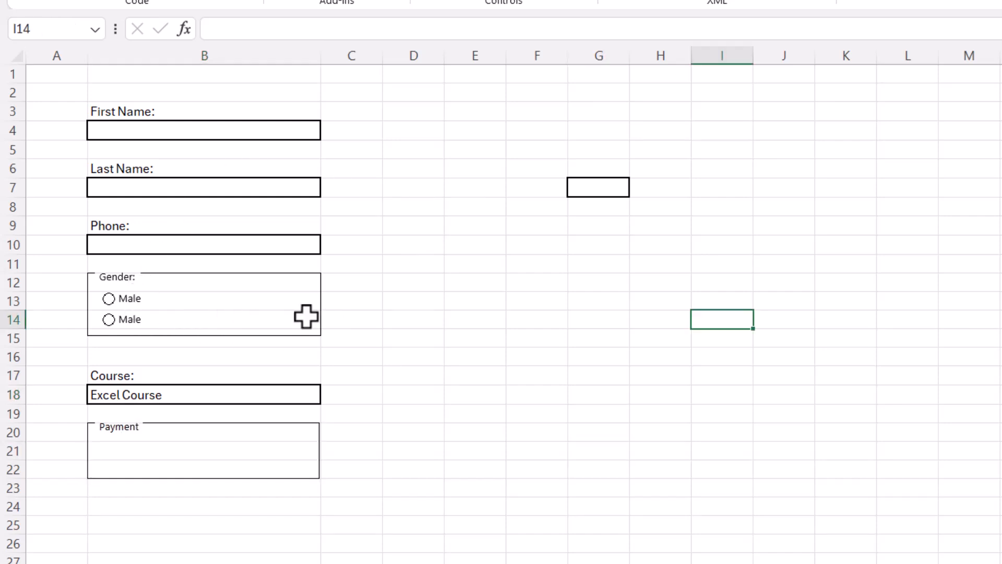
Copy a Male option button and place two copies in the Payment box at rows 21 and 22
ctrl+click(141, 305)
key(ctrl+c)
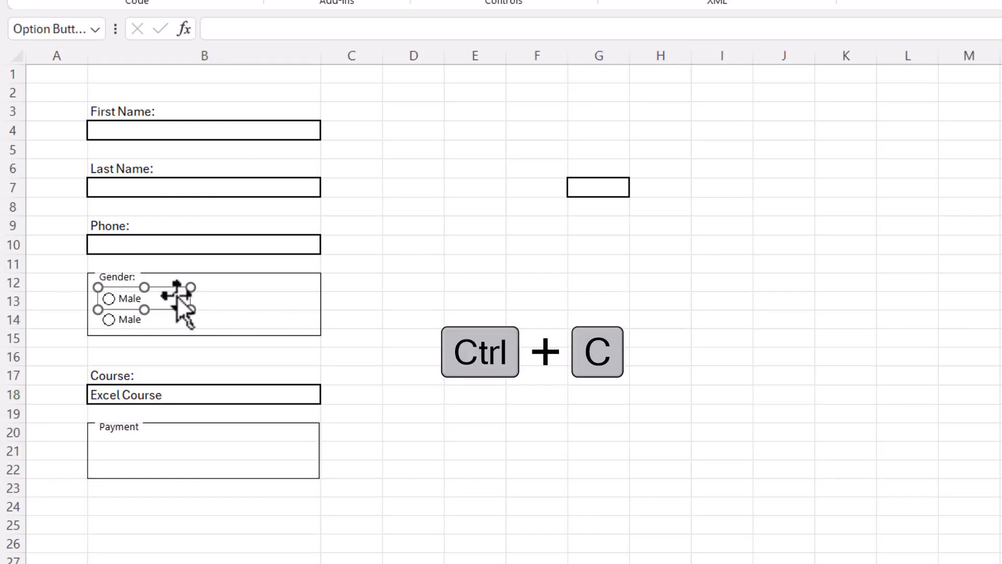
click(125, 444)
key(ctrl+v)
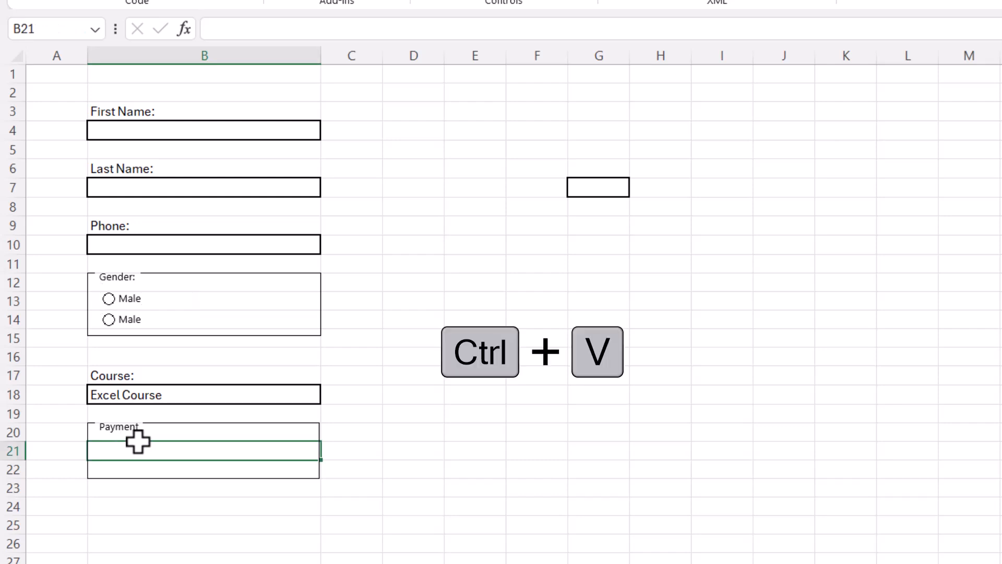
drag(163, 454, 155, 437)
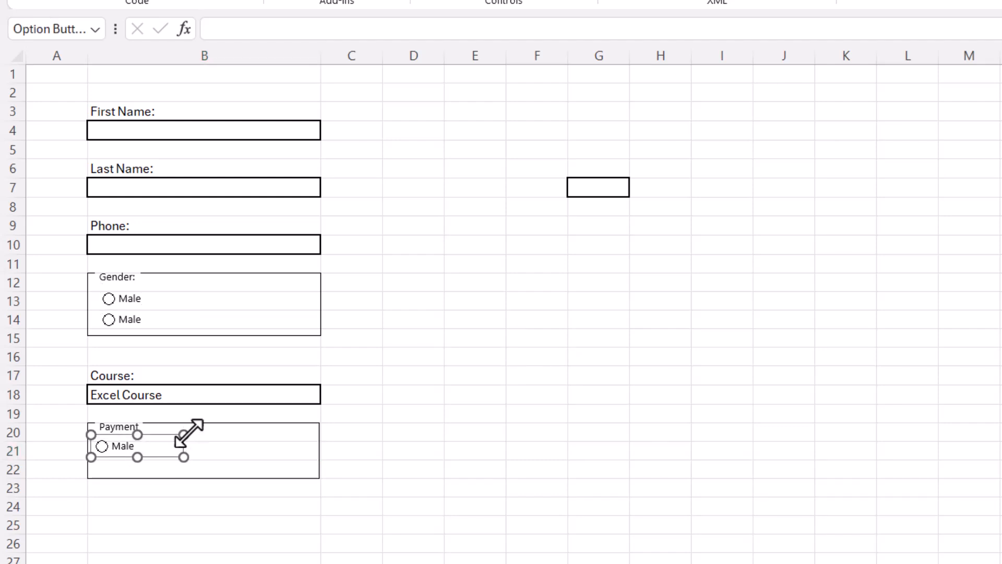
key(ctrl+v)
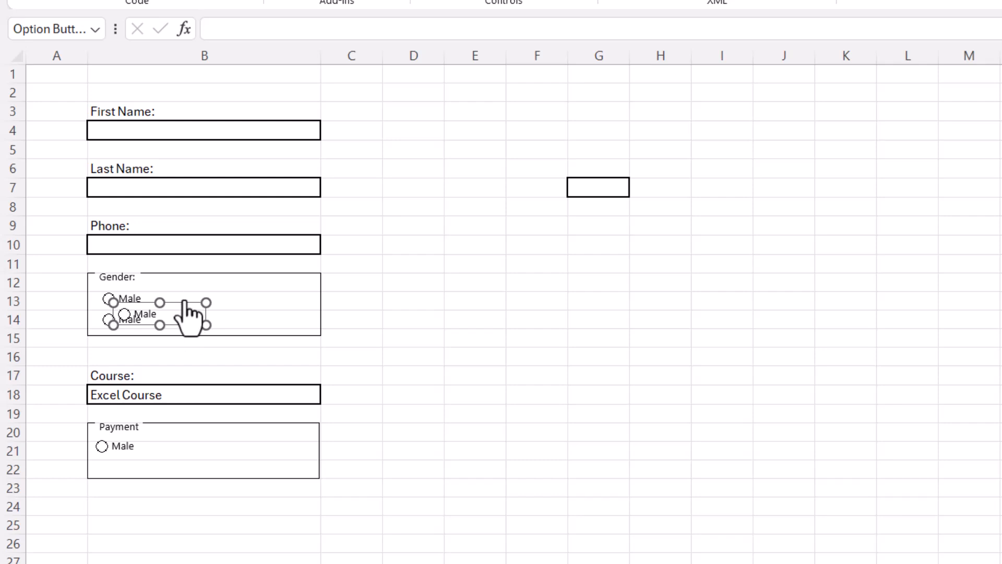
drag(181, 312, 158, 453)
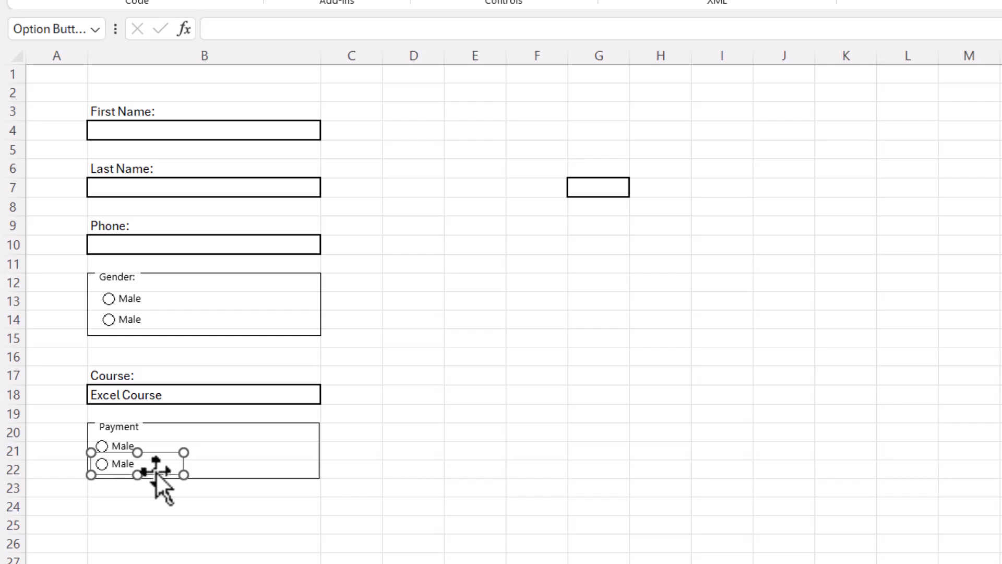
Relabel the row-22 button 'Monthly' and the row-21 button 'Full Payment'
double_click(116, 464)
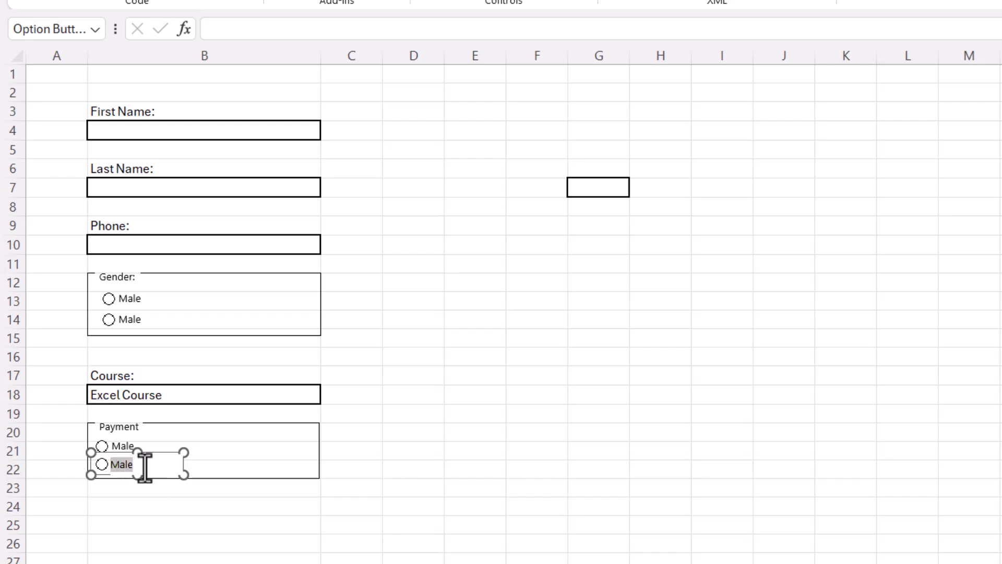
text(Mony)
key(BackSpace)
text(thly)
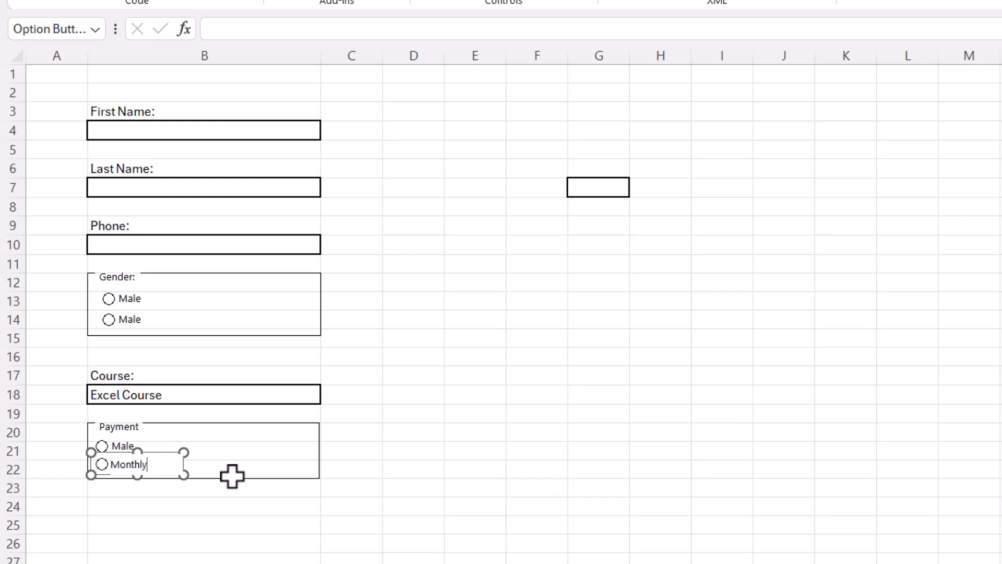
click(233, 457)
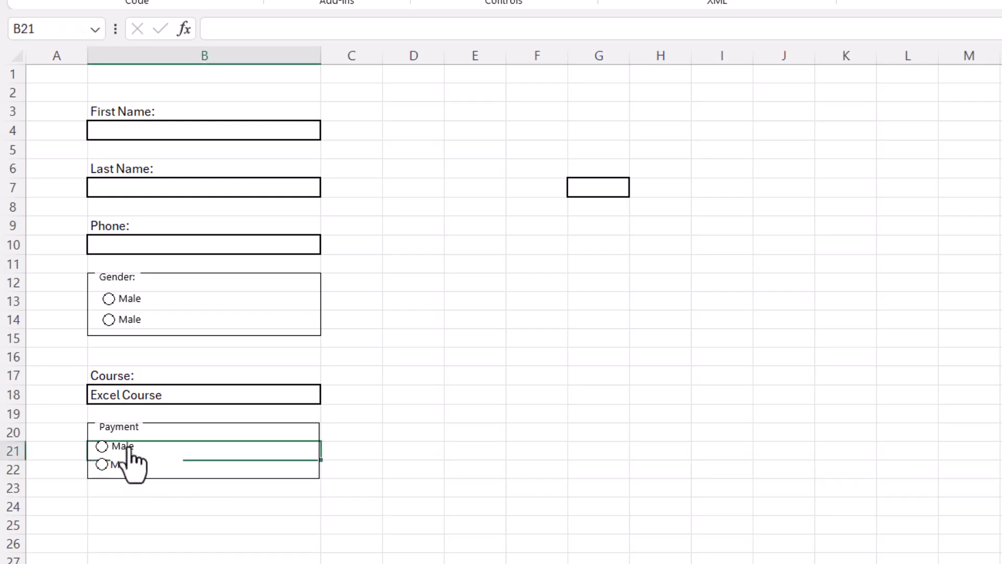
click(497, 528)
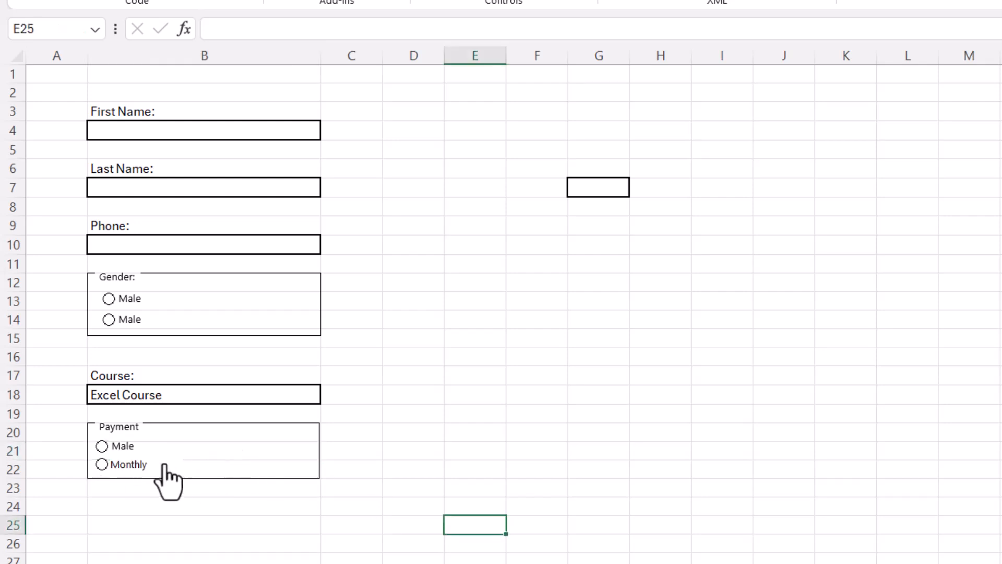
ctrl+click(137, 447)
click(116, 448)
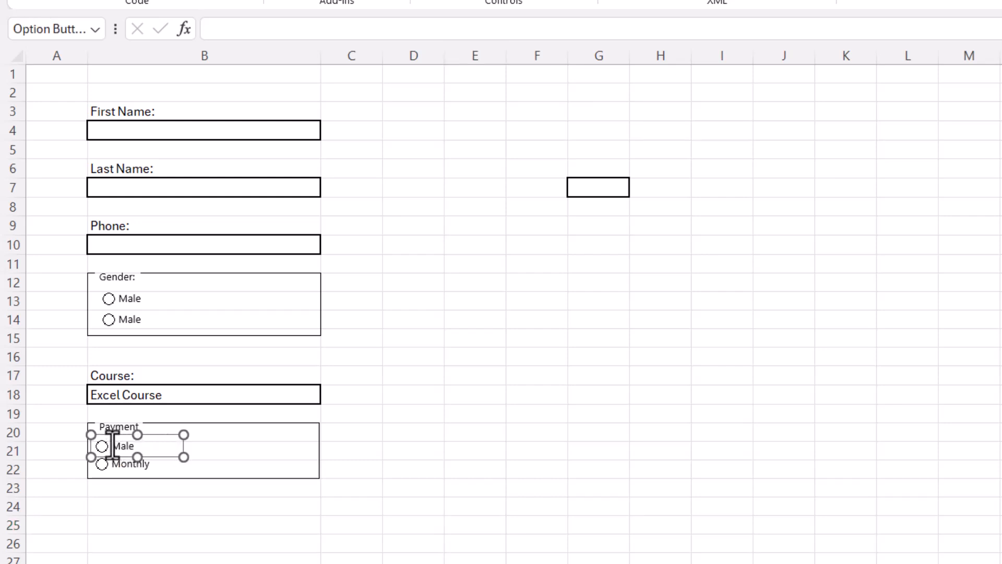
drag(113, 445, 161, 446)
text(Full Payment)
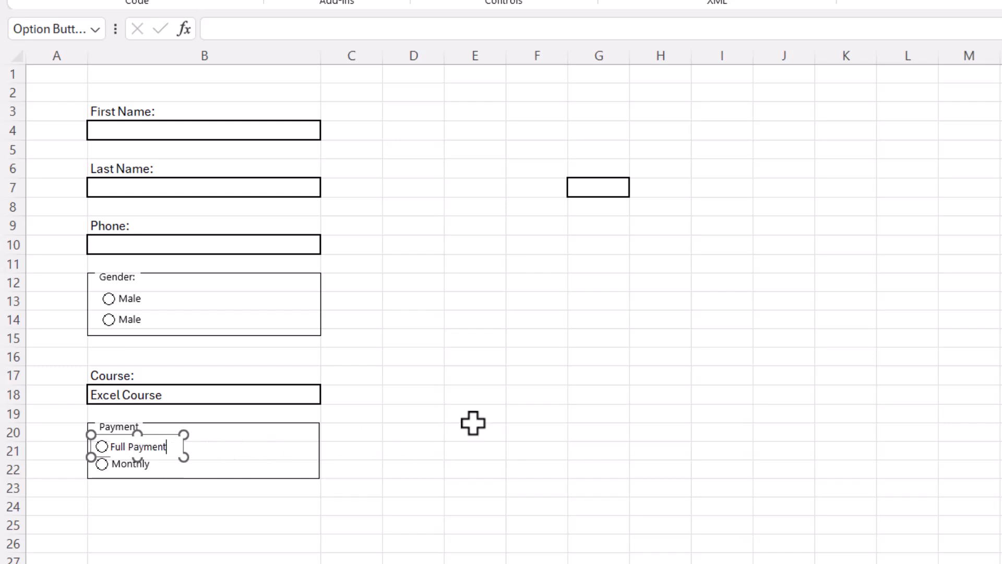
click(473, 423)
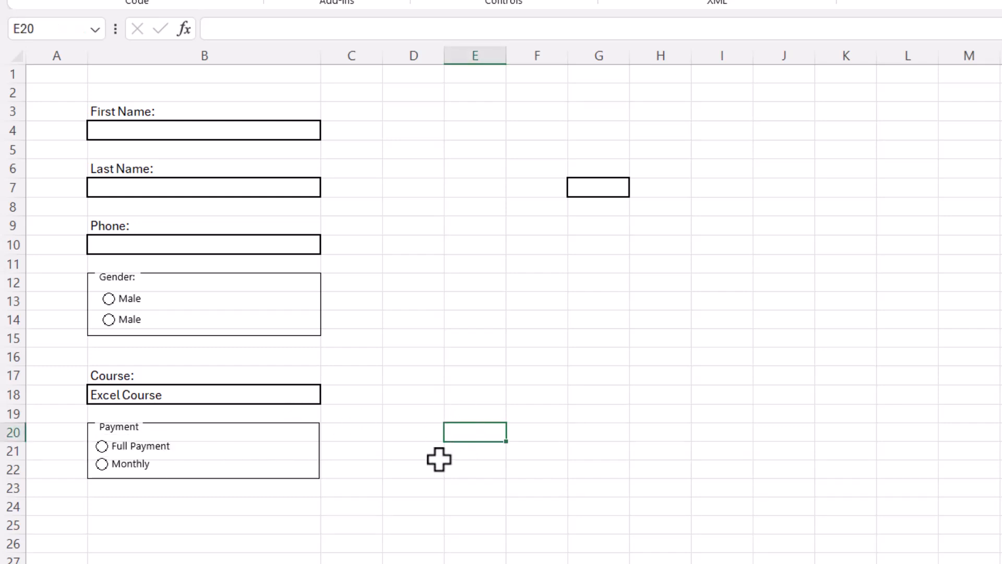
Enter 'Batch Time:' in B24 and give B25 an outside border as its entry box
click(123, 509)
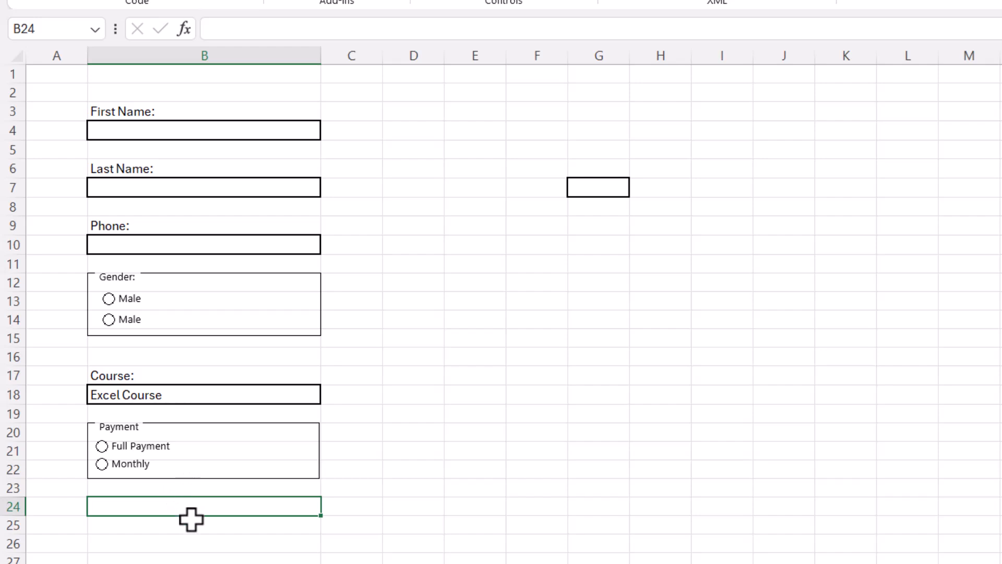
text(B)
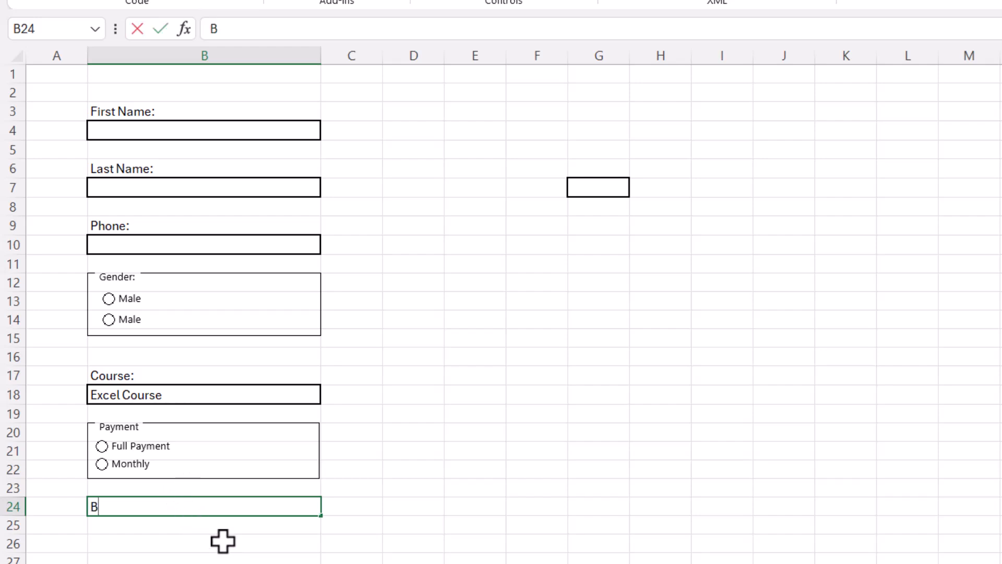
text(atch Time:)
key(Return)
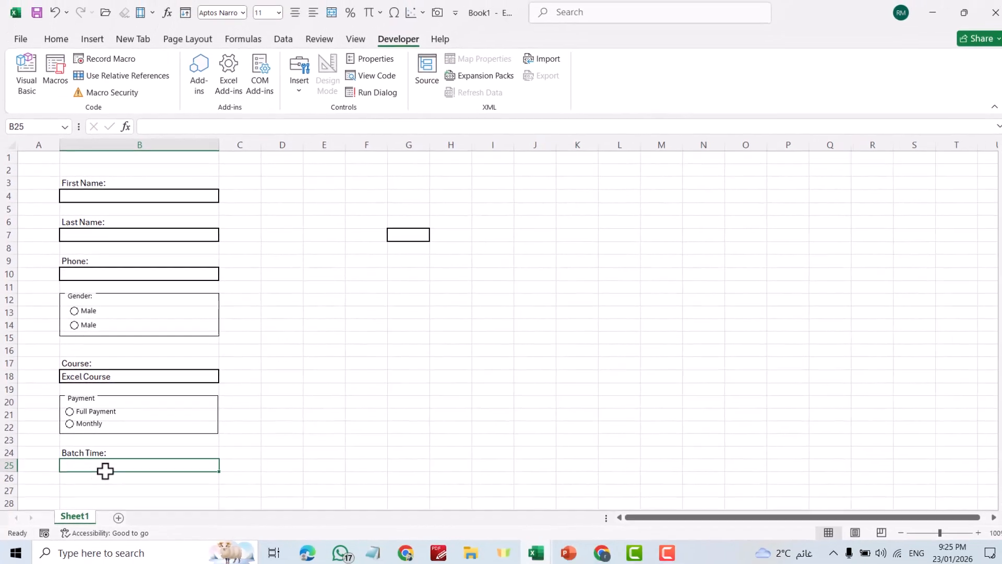
click(56, 41)
click(147, 88)
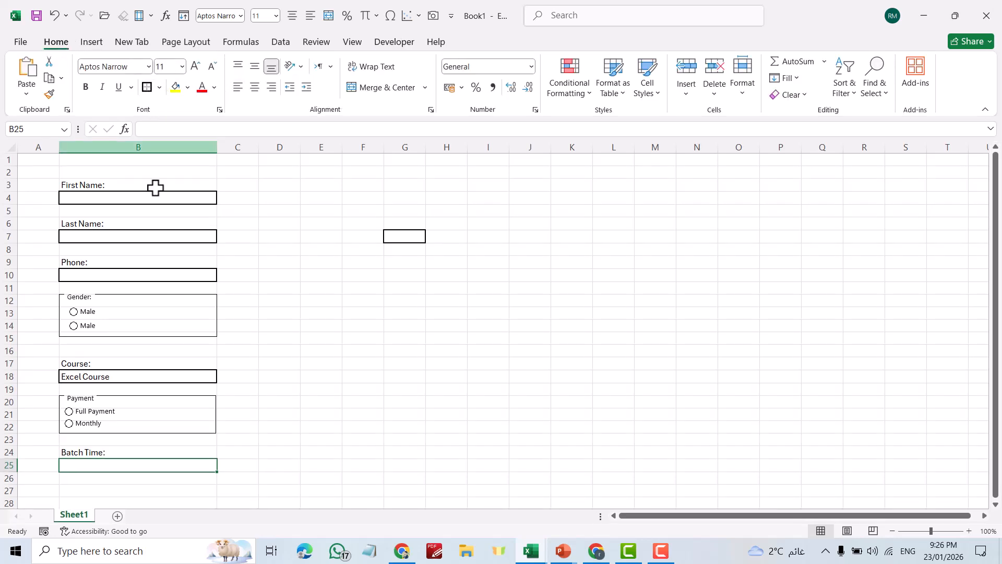
click(295, 455)
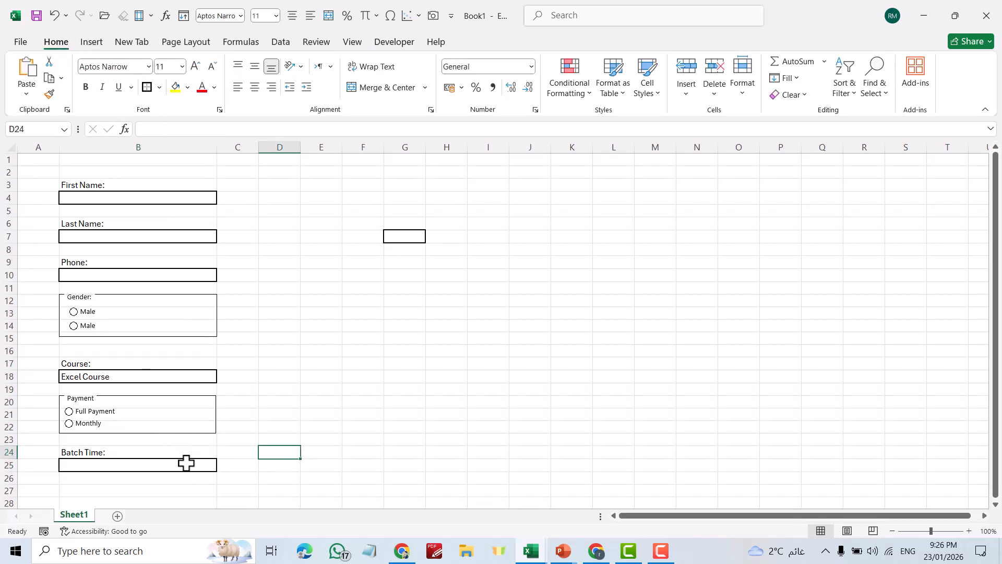
click(188, 464)
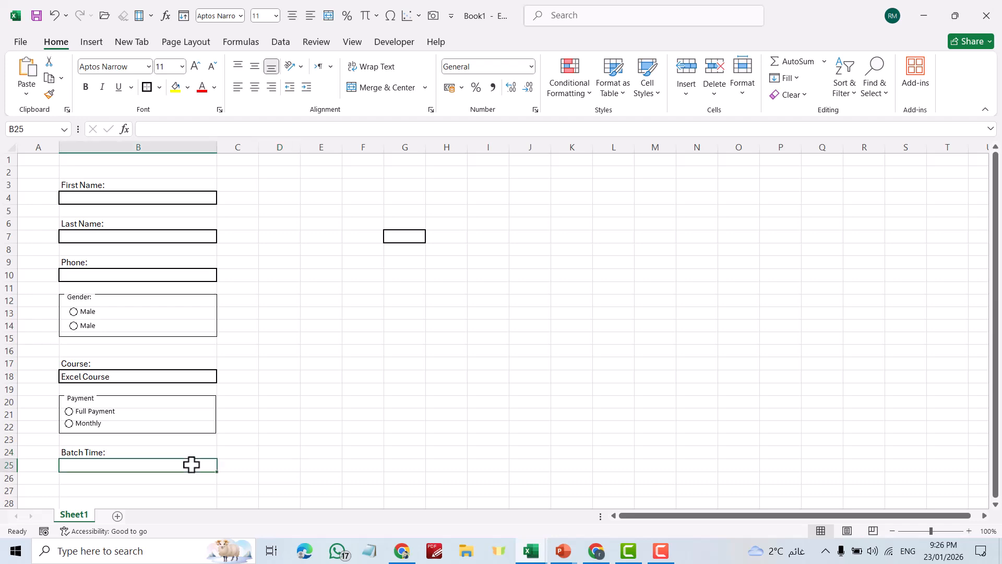
Apply List data validation to B25 with source 'Morning, Evening'
click(284, 45)
click(652, 93)
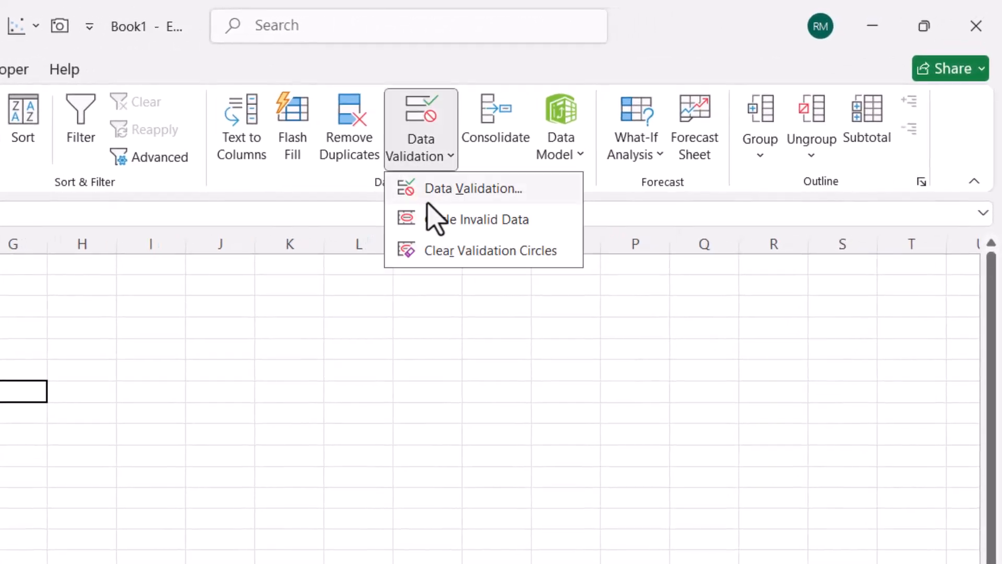
click(448, 189)
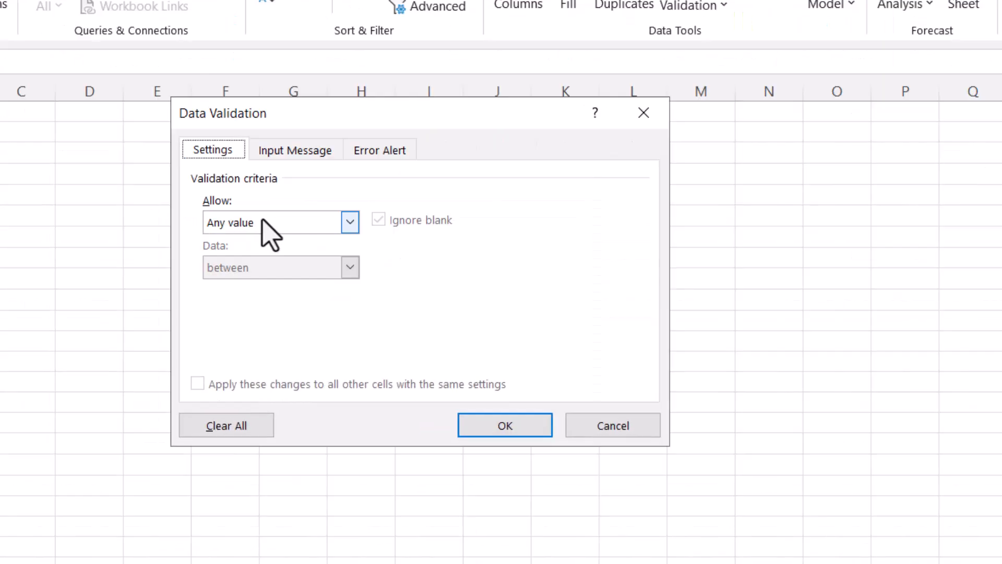
click(264, 223)
click(232, 286)
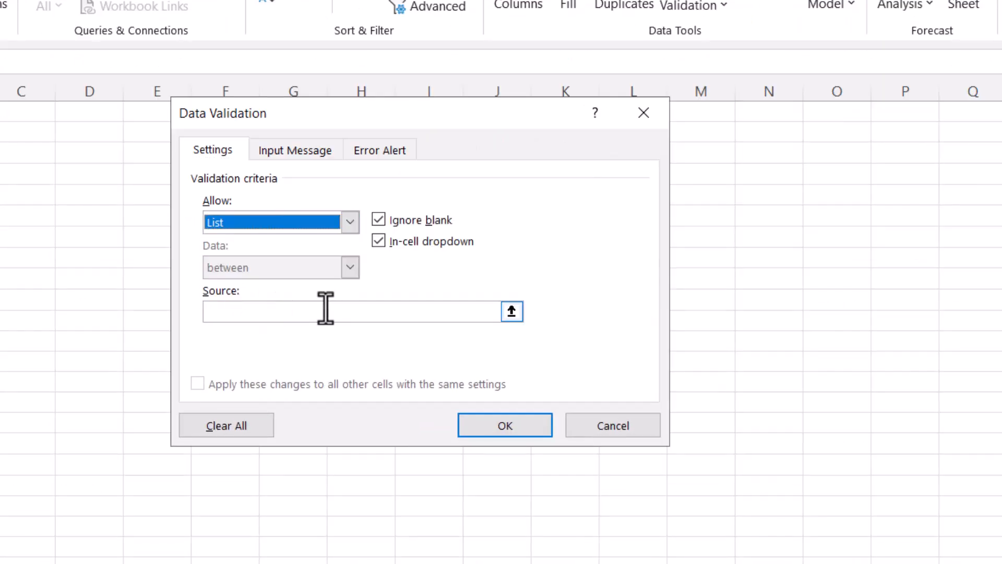
click(267, 312)
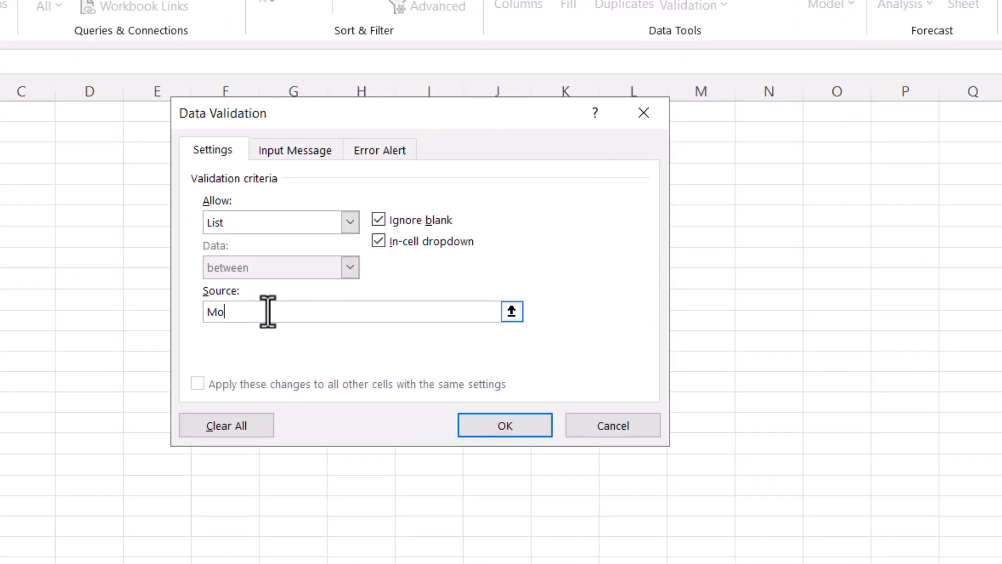
text(Morning, Ev)
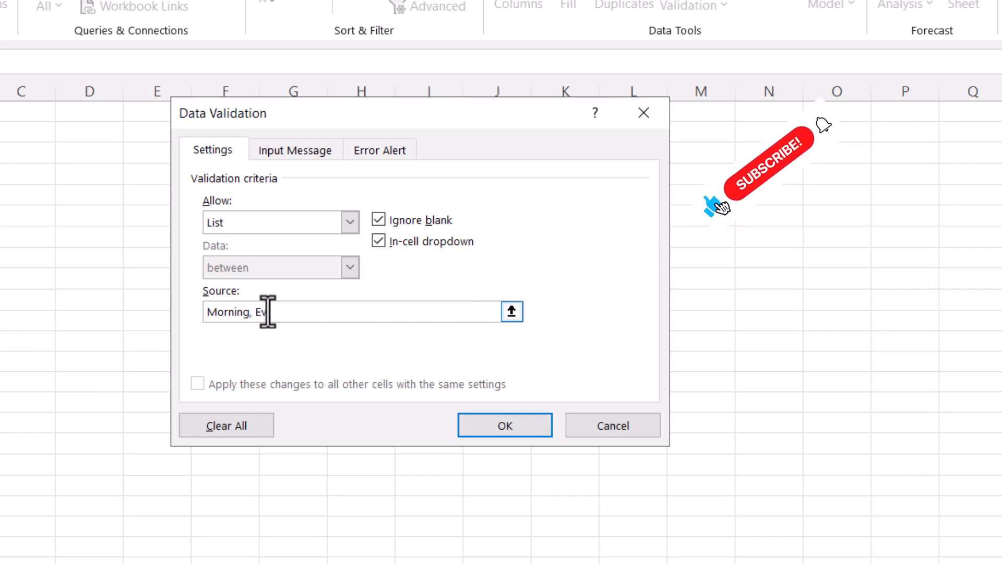
text(en)
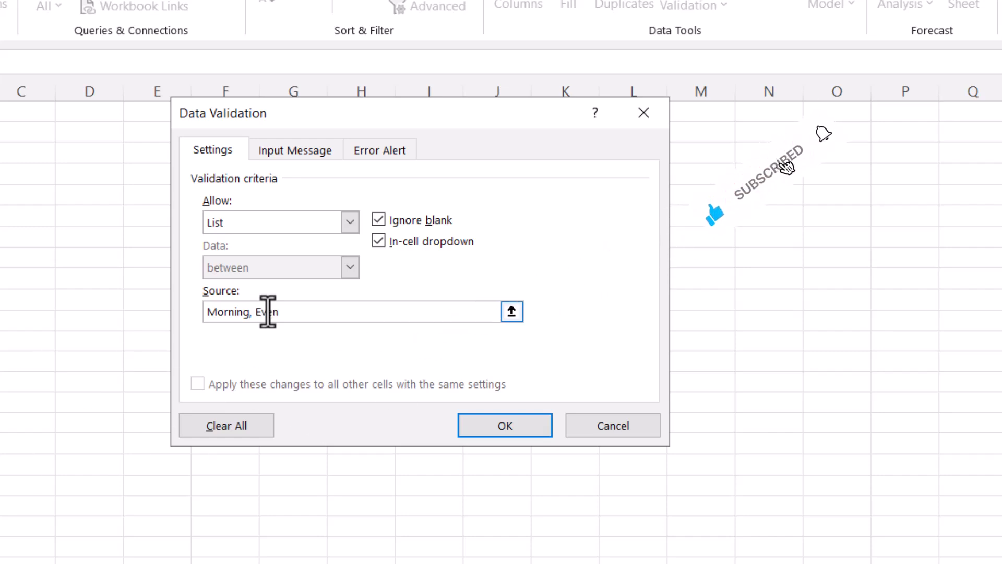
text(ing)
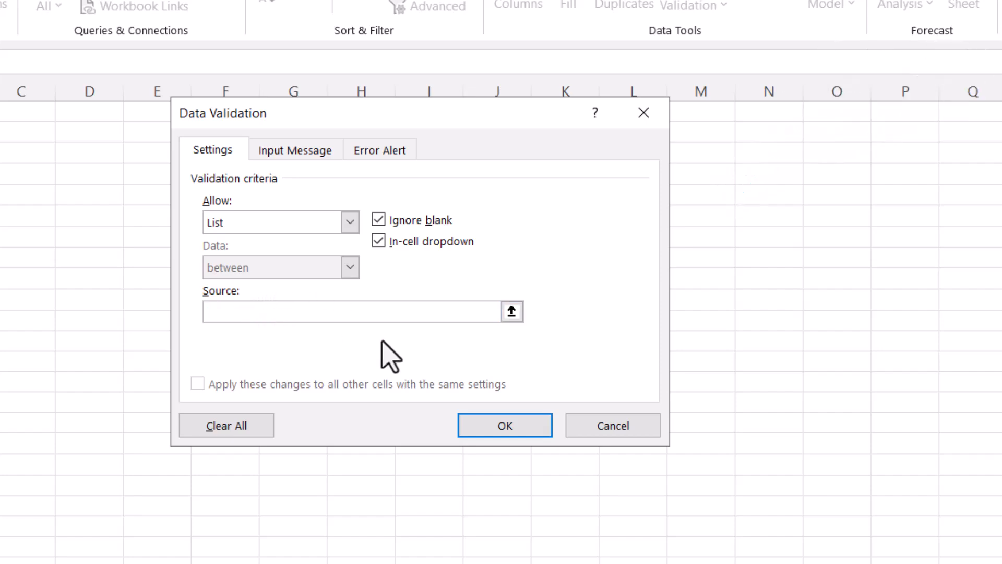
click(498, 427)
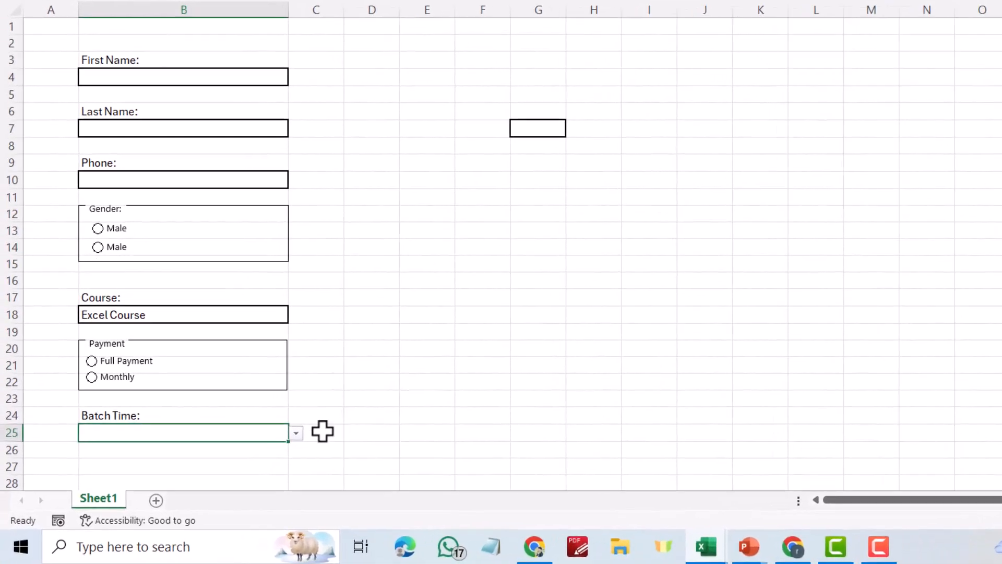
Check the Batch Time dropdown, then rename Sheet1 to 'Form'
click(223, 466)
click(323, 423)
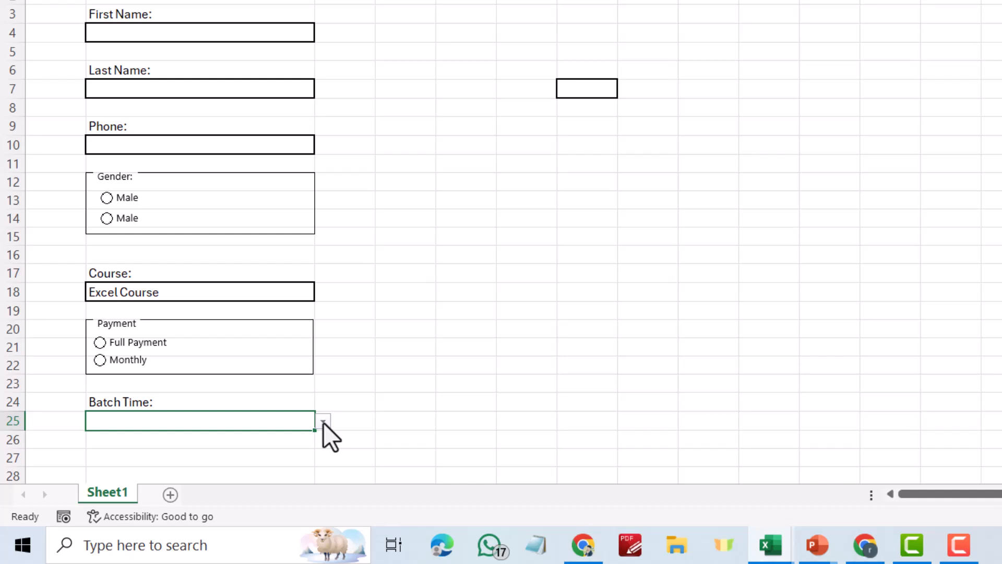
right_click(107, 492)
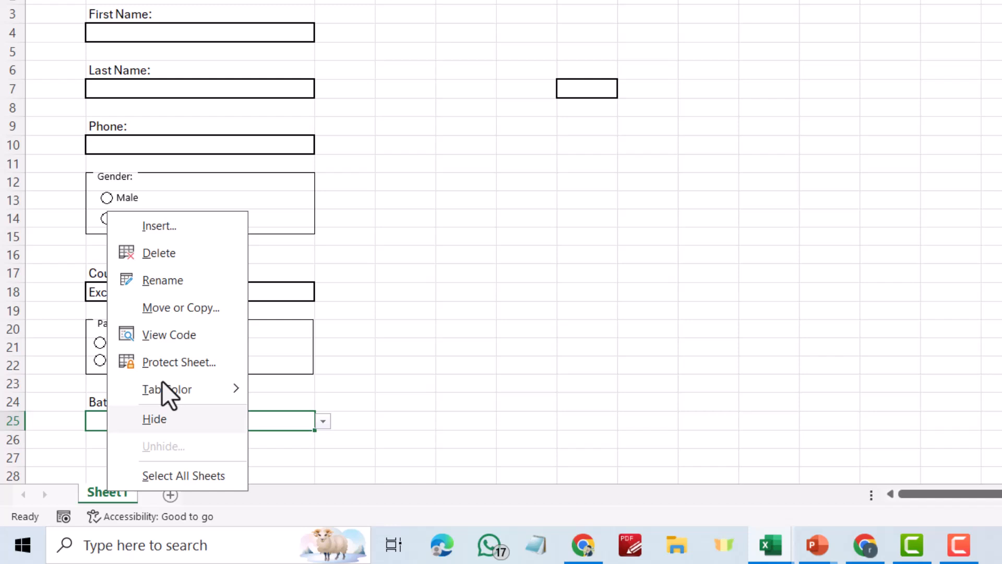
click(165, 278)
text(F)
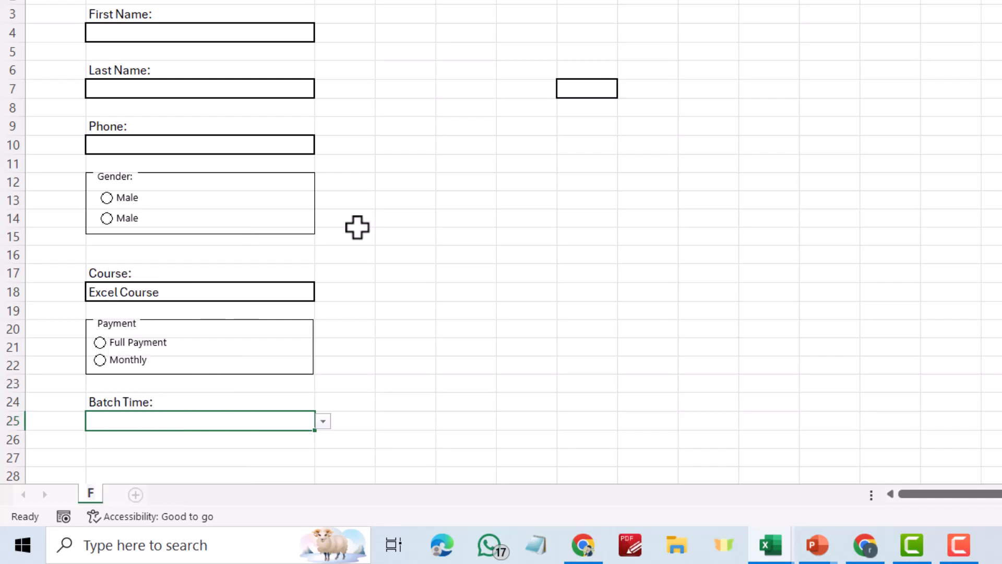
text(orm)
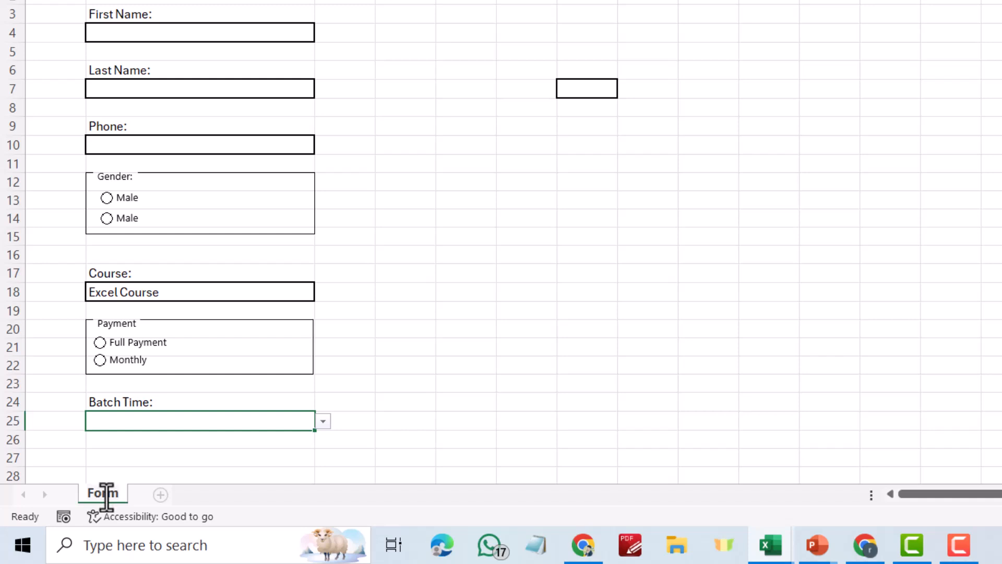
click(388, 452)
Colour the Form sheet tab green
right_click(108, 496)
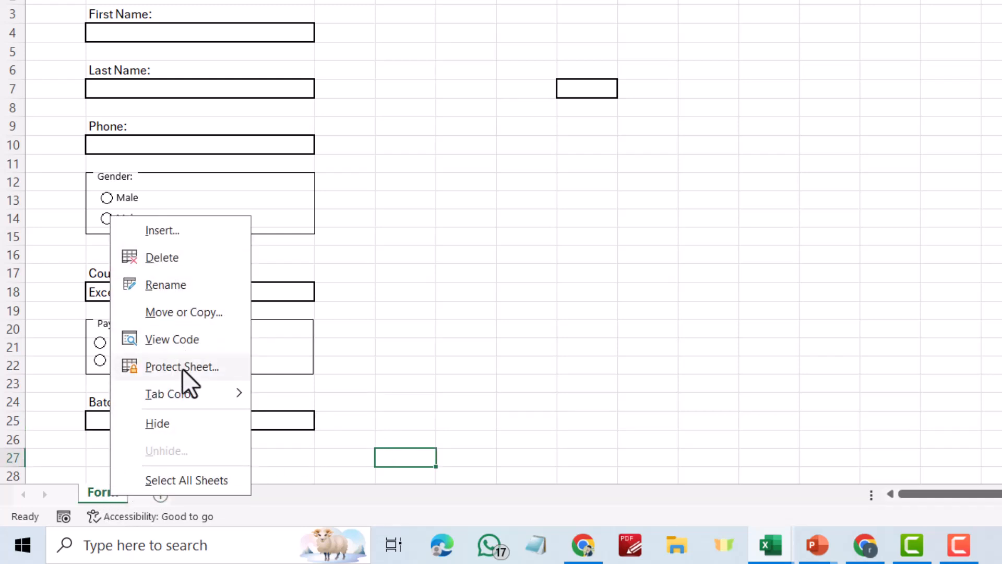
mouse_move(187, 393)
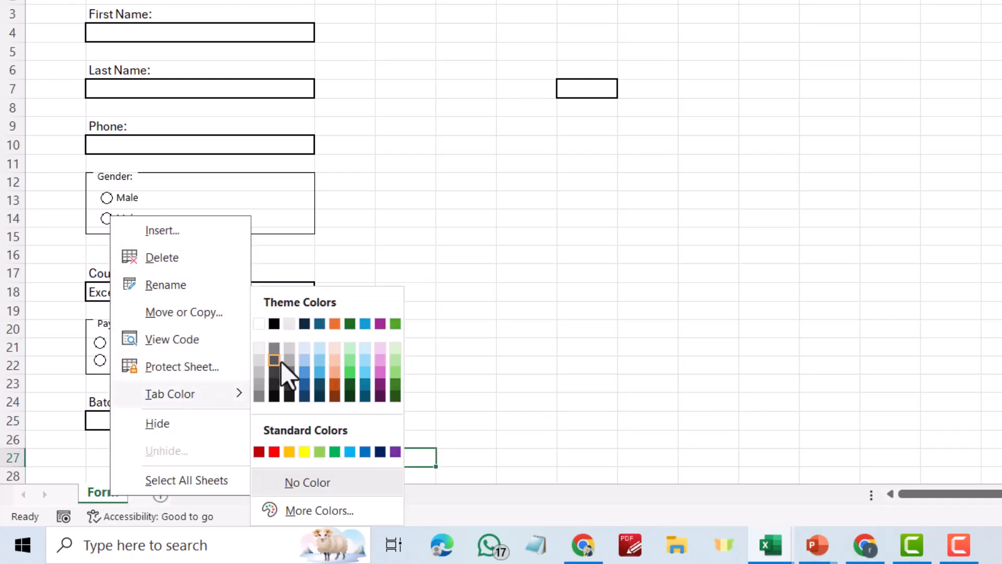
click(351, 364)
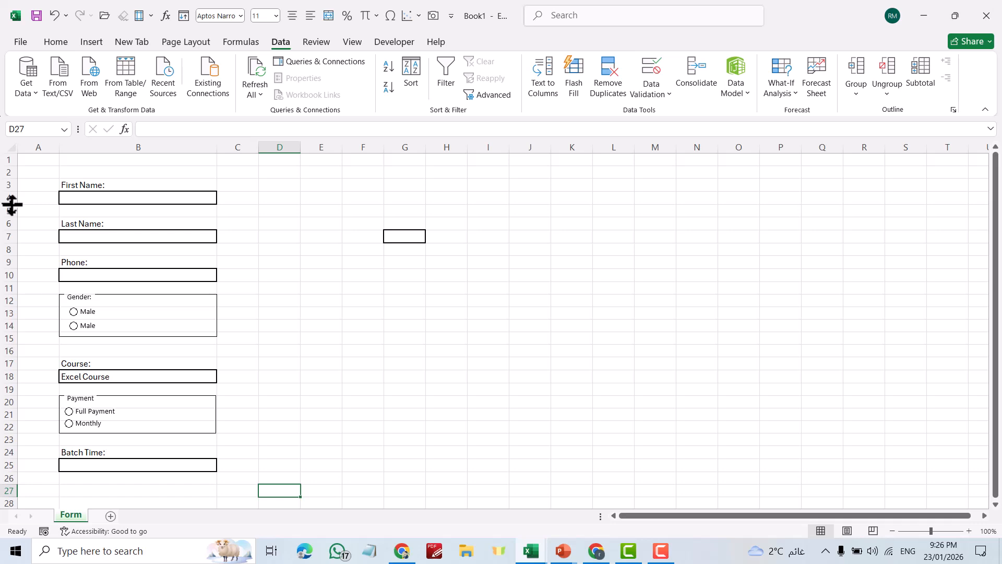
Shrink the empty gap rows between the upper form fields, through row 15
drag(12, 204, 15, 203)
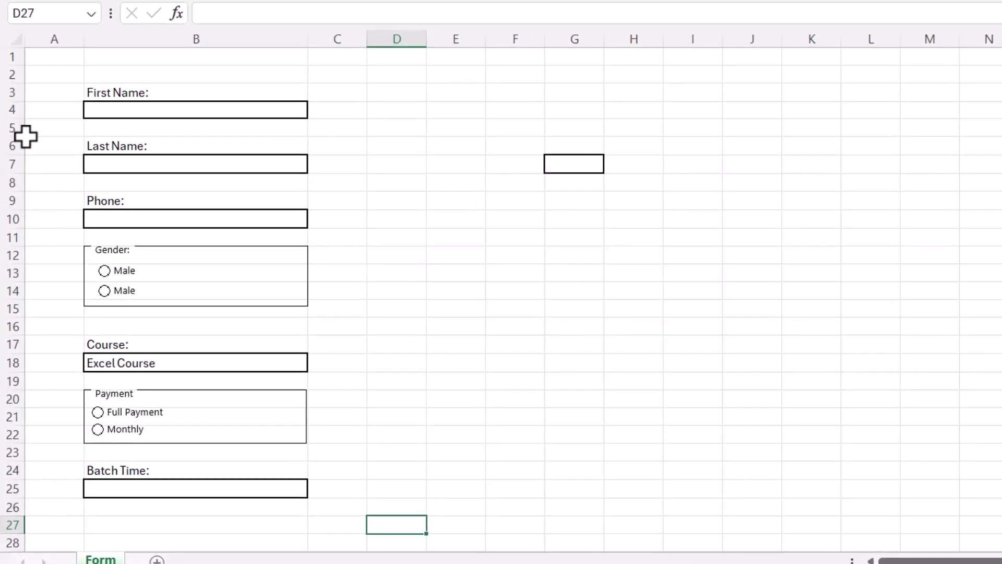
click(18, 218)
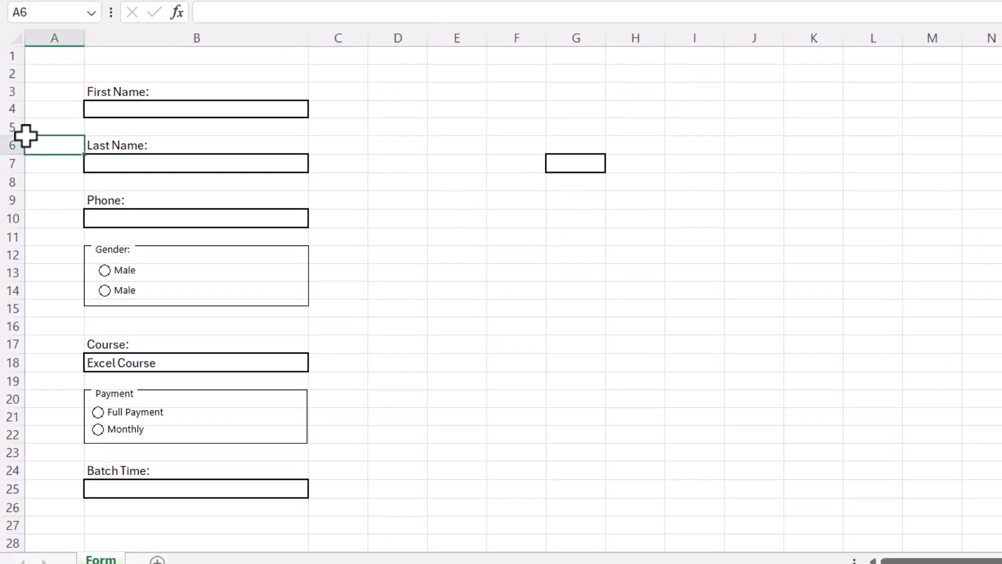
drag(20, 134, 17, 122)
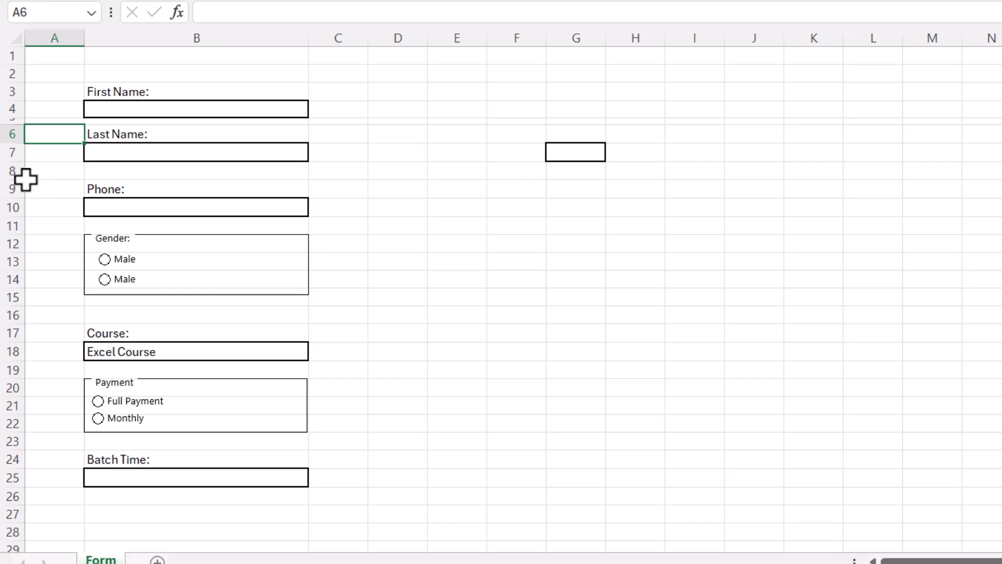
drag(20, 178, 16, 169)
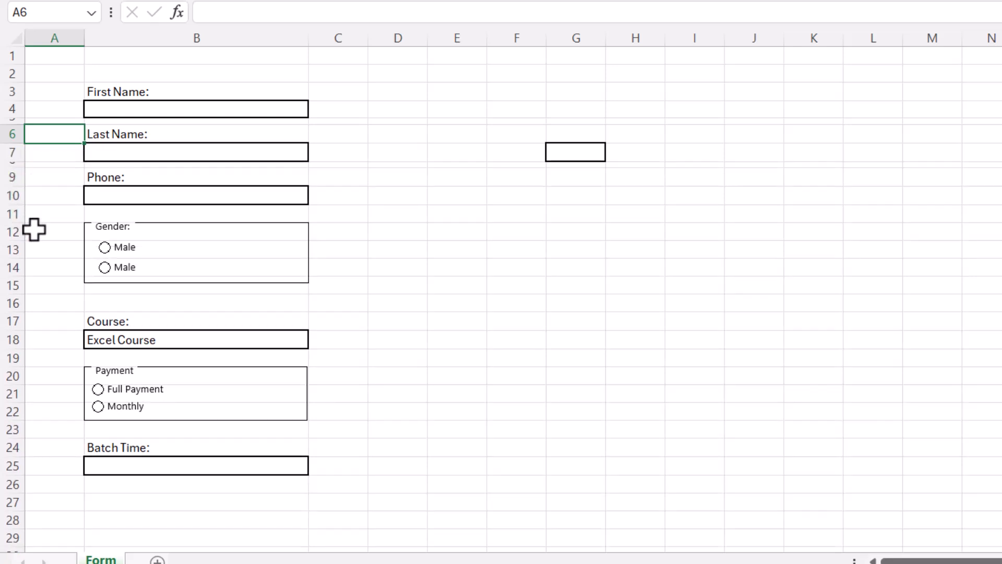
drag(18, 223, 16, 211)
drag(19, 282, 20, 274)
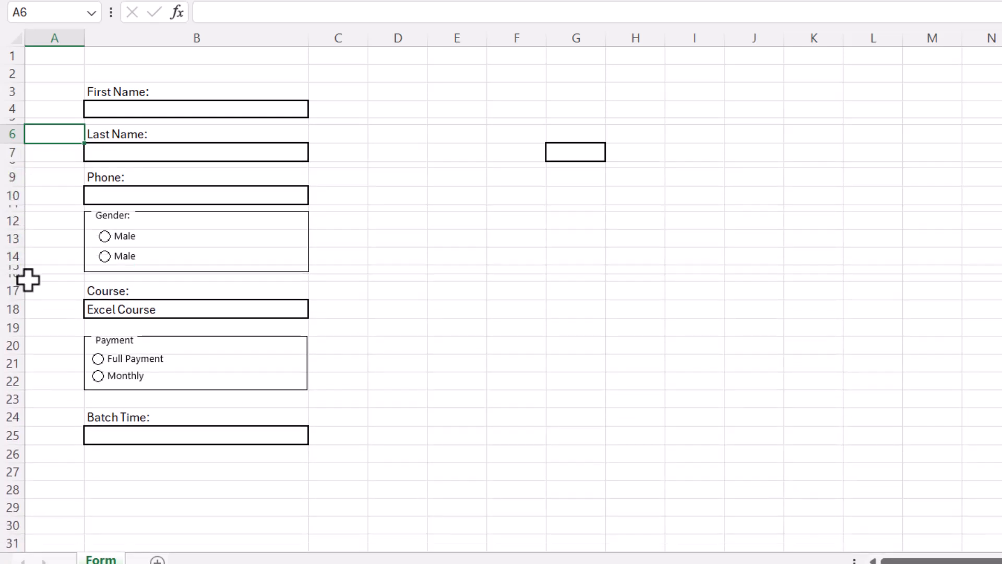
Delete the extra empty row 16 and shorten the gap rows above Payment and Batch Time
right_click(10, 278)
click(60, 170)
drag(16, 329, 16, 320)
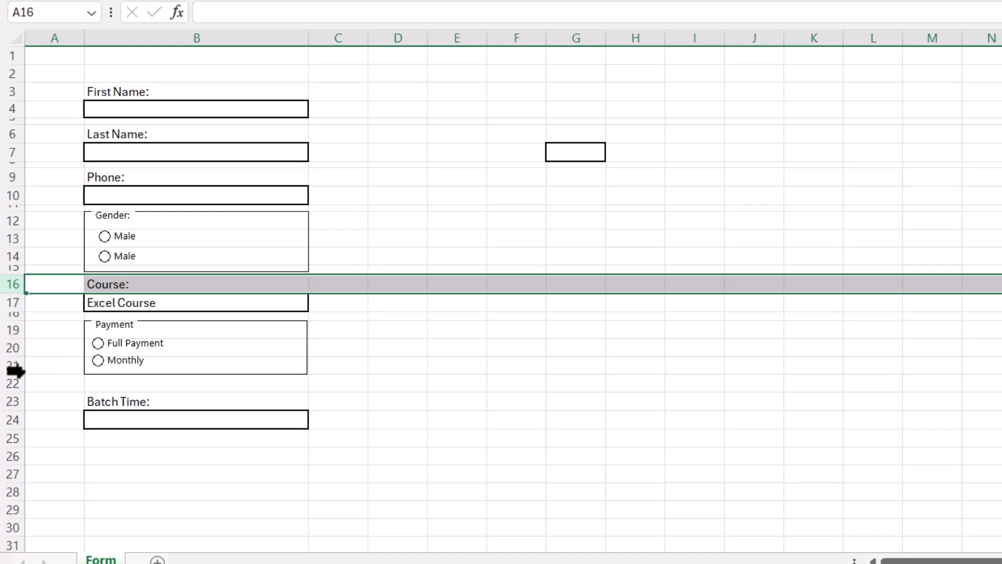
drag(14, 392, 18, 382)
Format-paint a plain cell onto G7 to remove its stray border
click(824, 195)
click(694, 151)
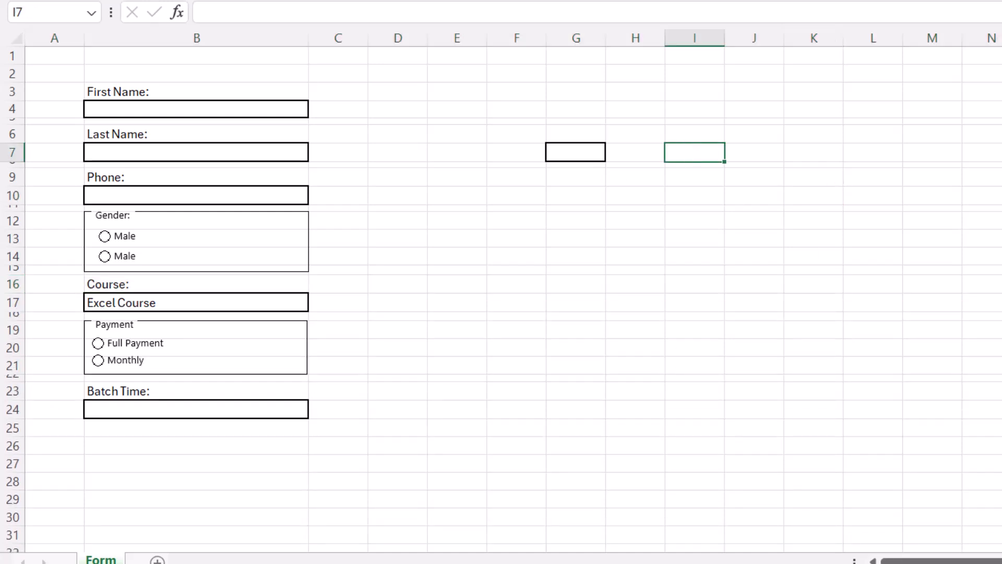
click(599, 156)
click(580, 270)
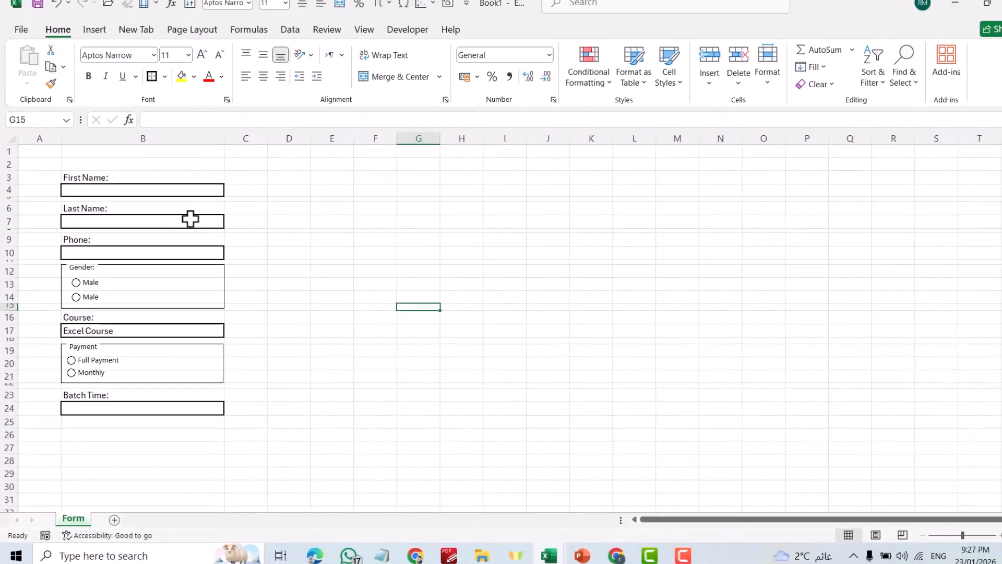
Draw a green rounded rectangle below the Batch Time box, slightly taller
click(96, 42)
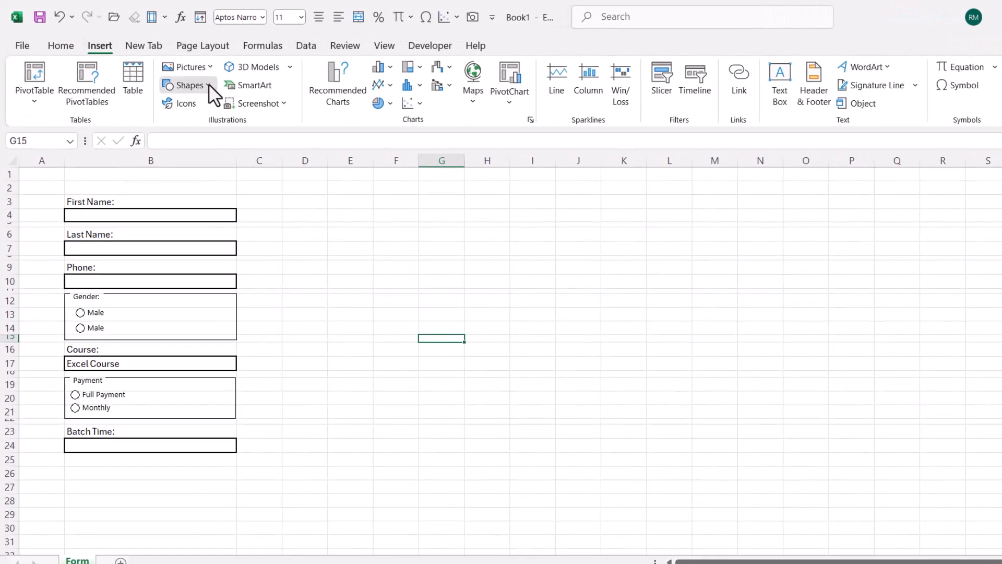
click(208, 84)
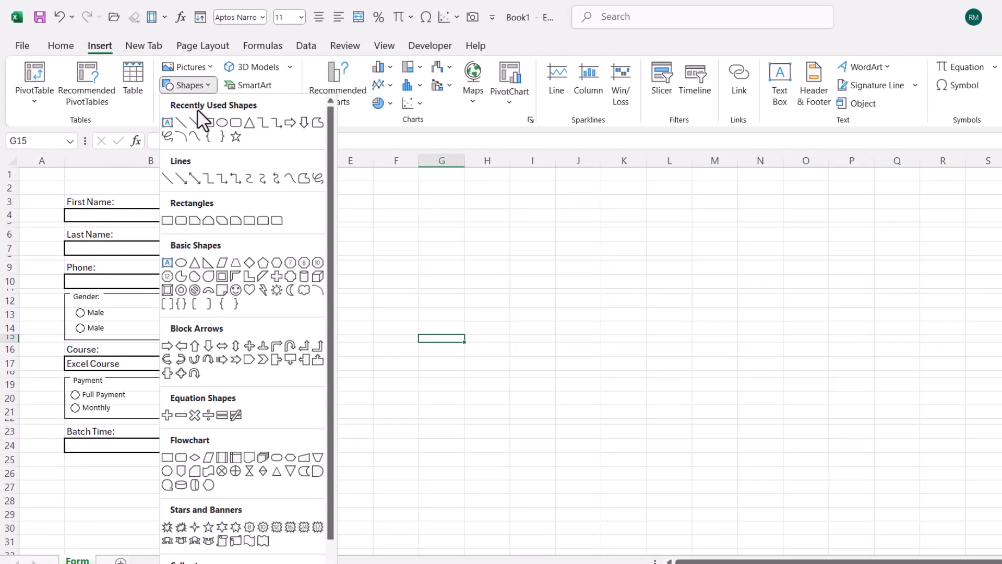
click(236, 123)
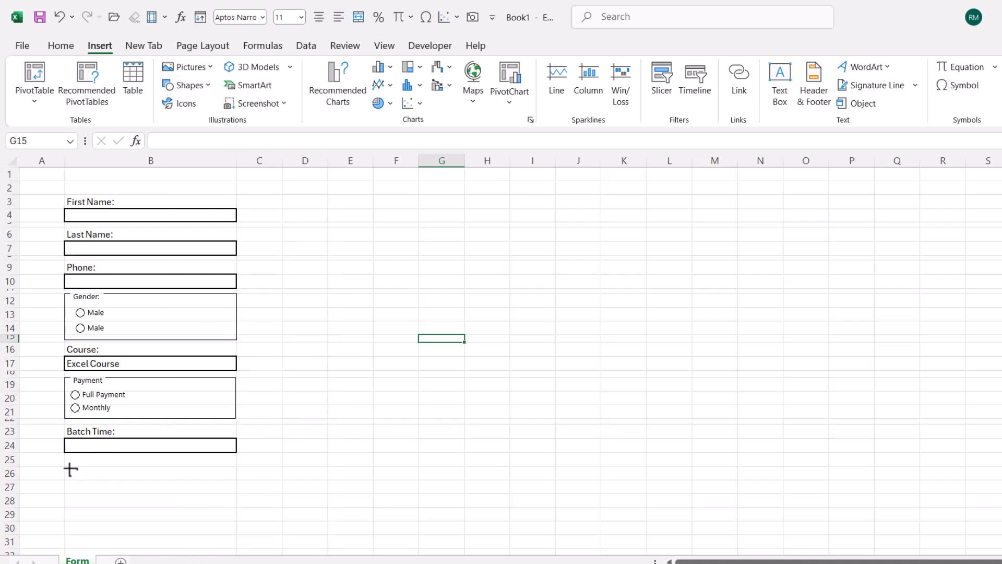
drag(66, 462, 236, 475)
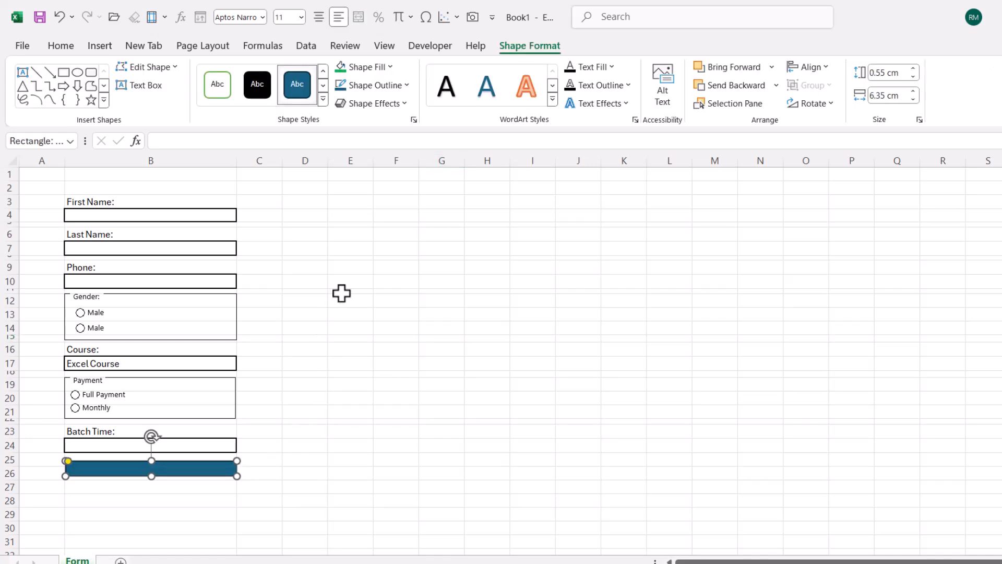
click(390, 66)
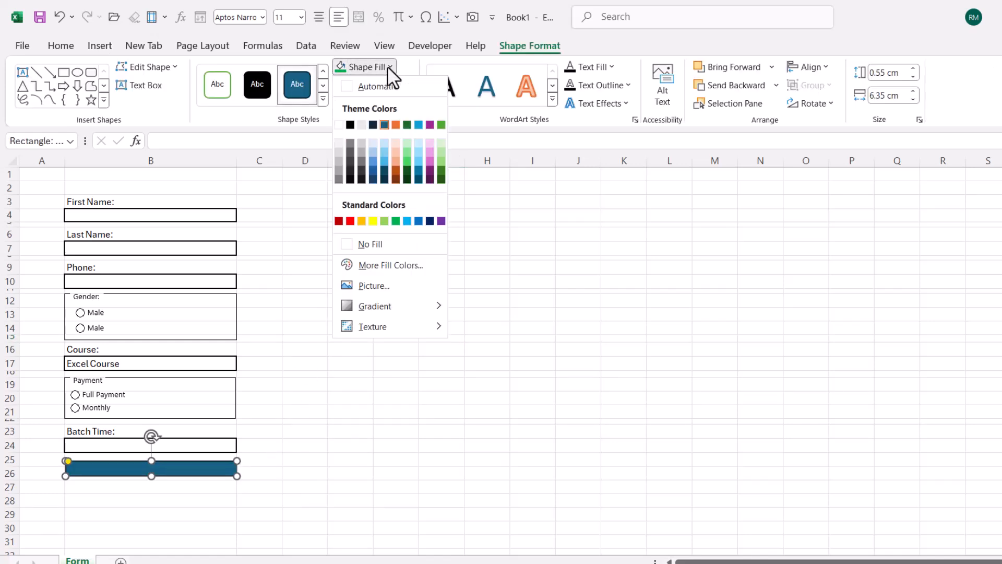
click(406, 161)
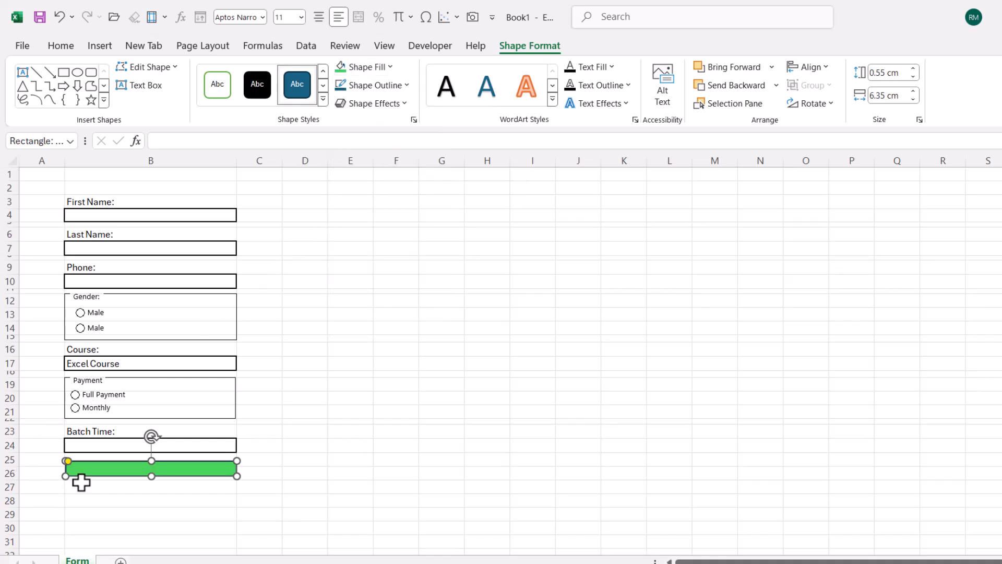
drag(152, 476, 152, 479)
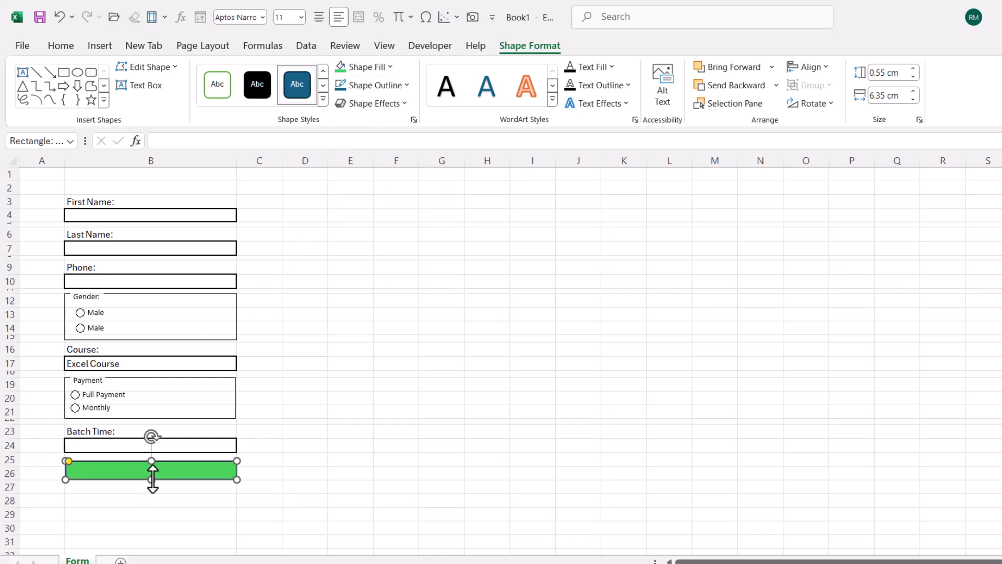
Add centred, bold, 14-point 'Submit' text inside the green rectangle
click(22, 73)
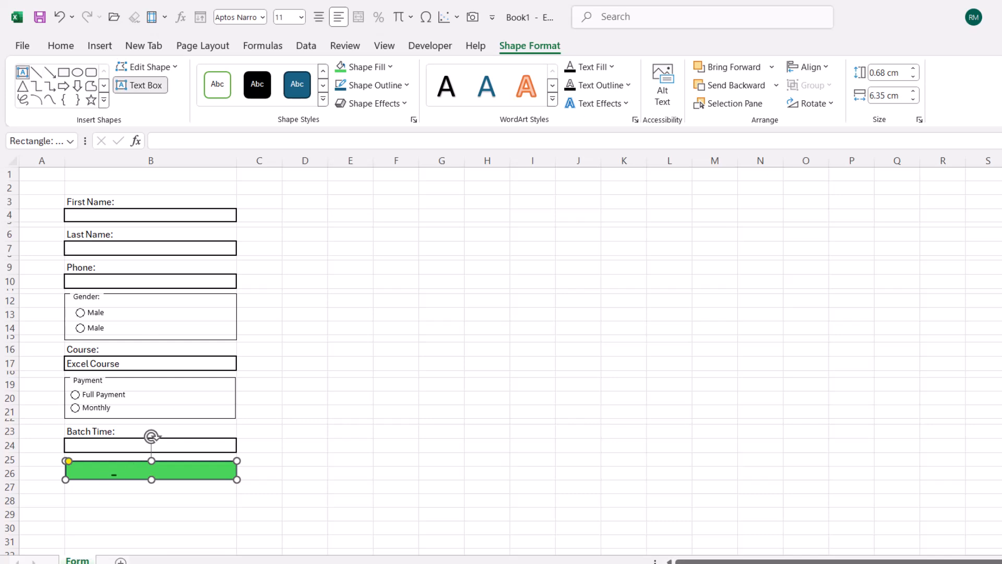
click(114, 475)
text(S)
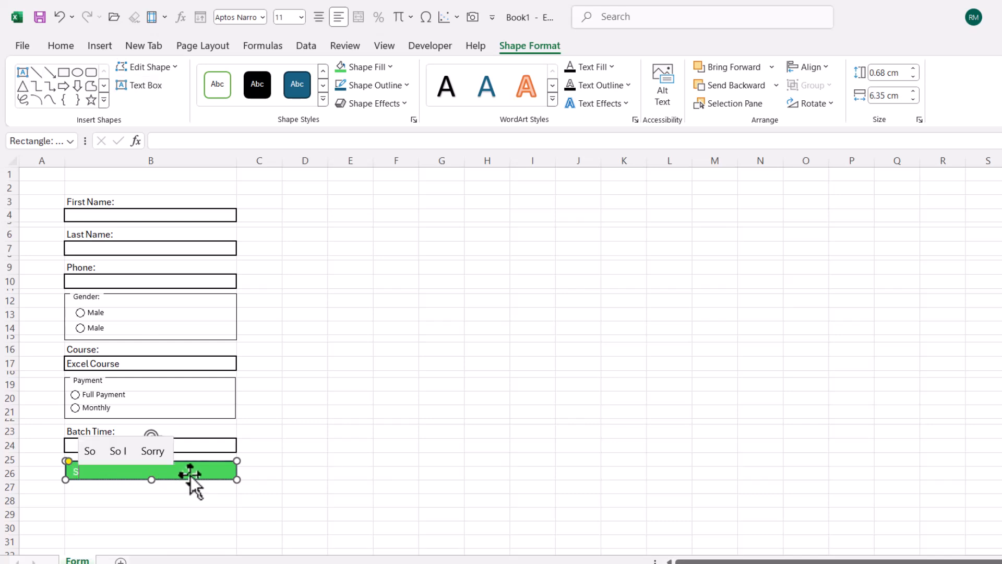
text(ubmit)
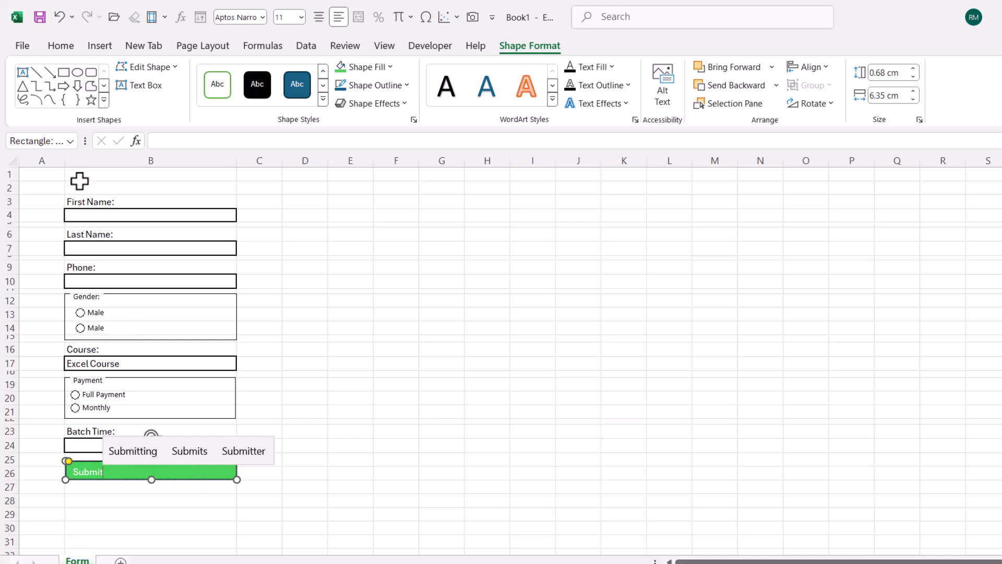
click(70, 45)
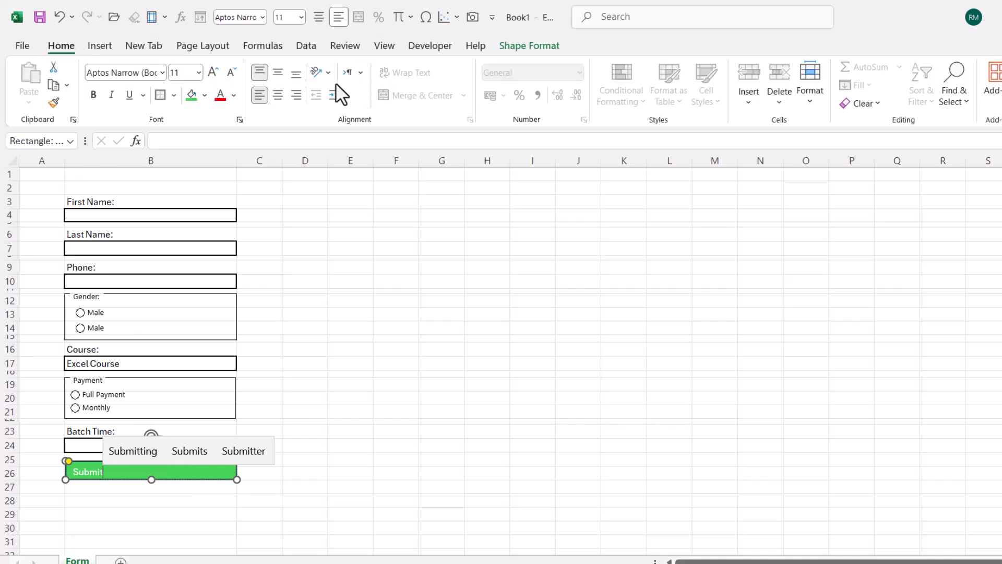
click(279, 94)
click(94, 99)
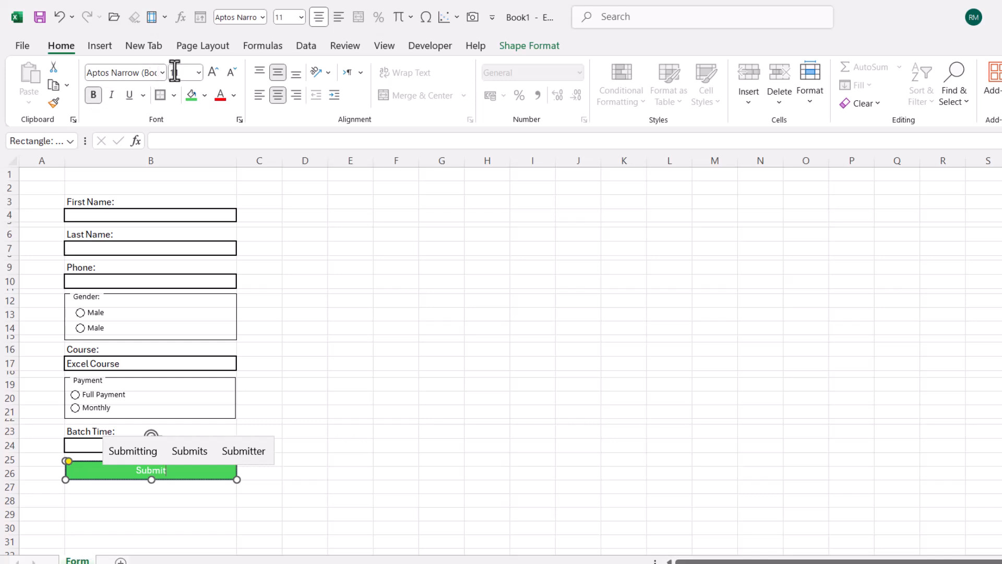
click(180, 73)
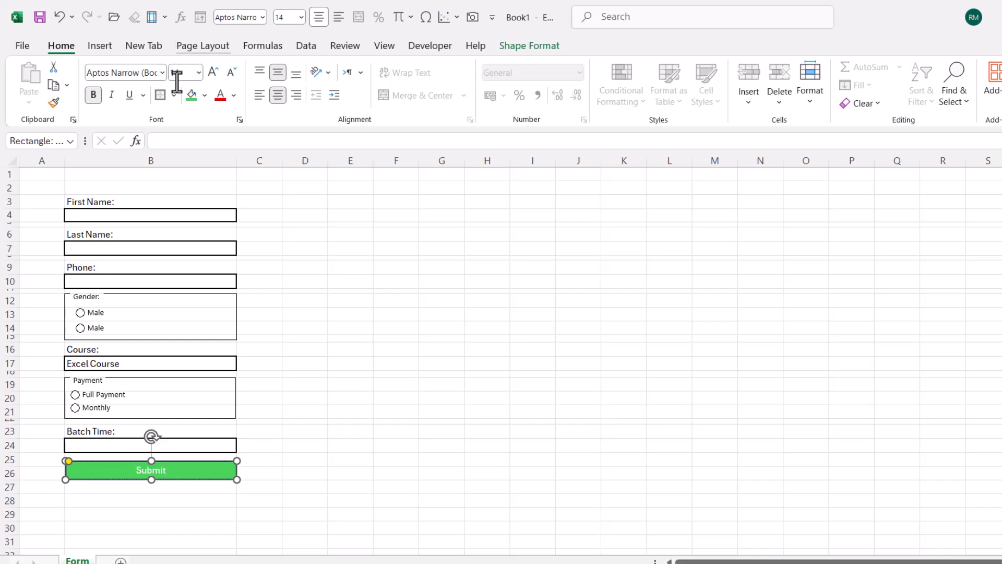
drag(137, 471, 186, 472)
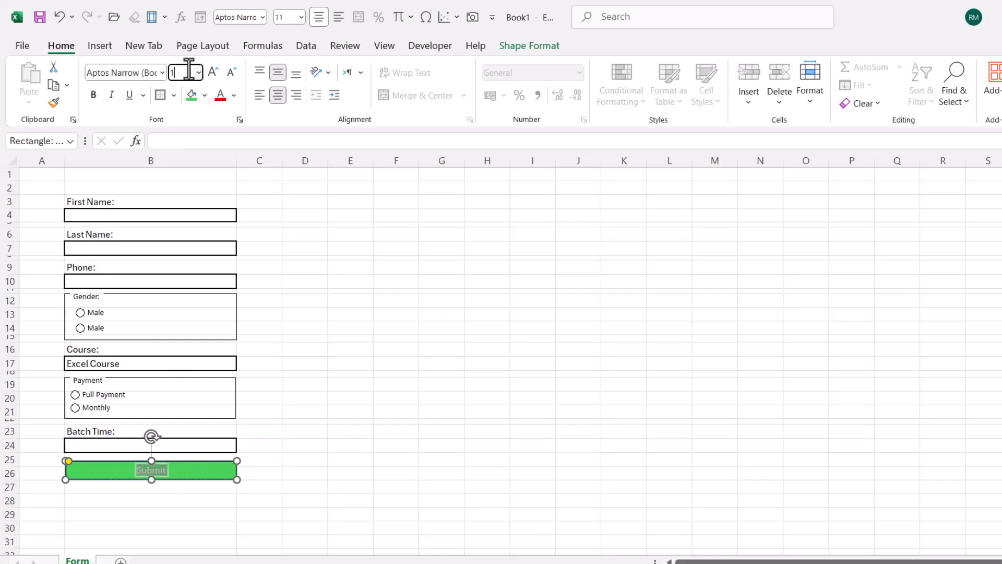
text(14)
key(Return)
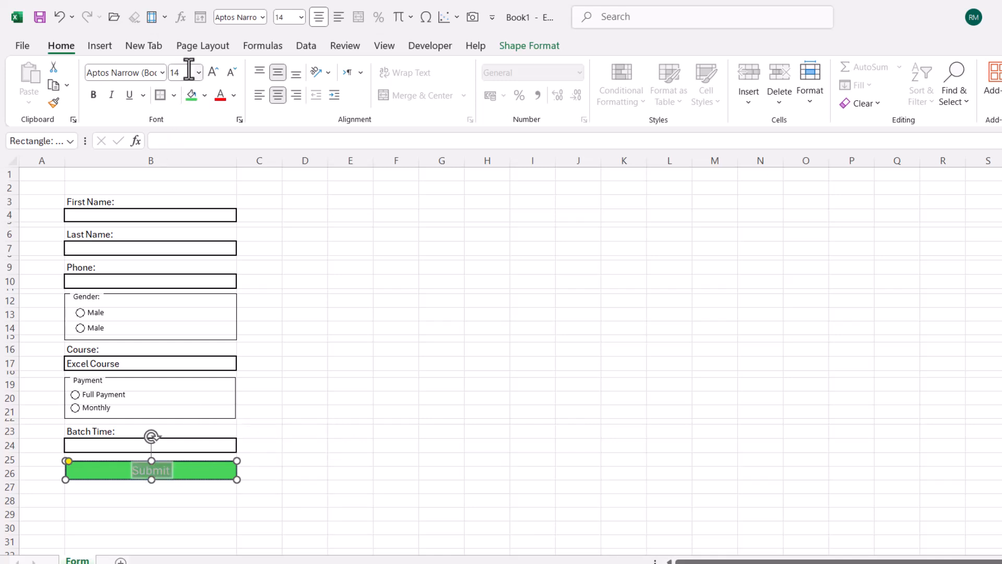
click(88, 96)
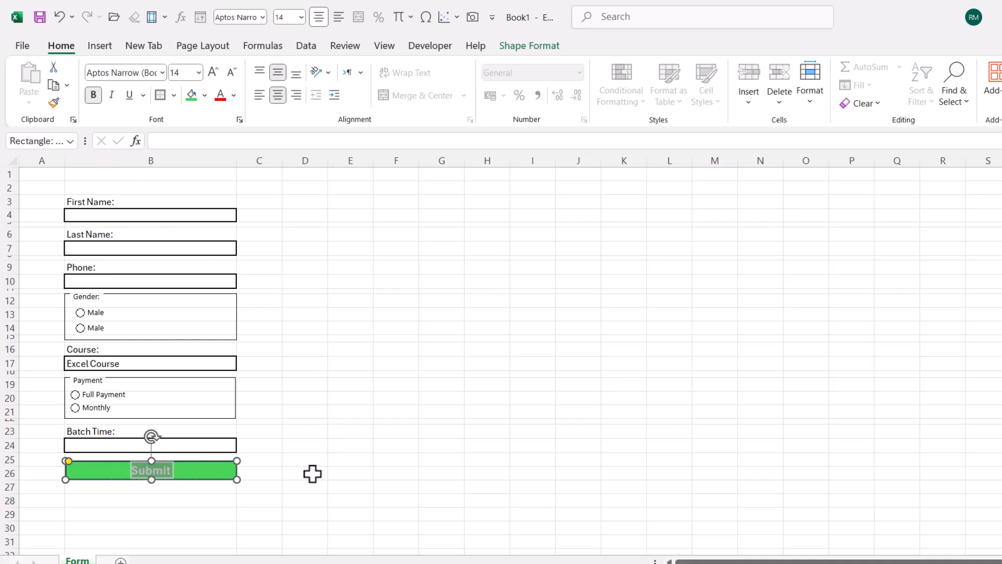
drag(340, 475, 344, 485)
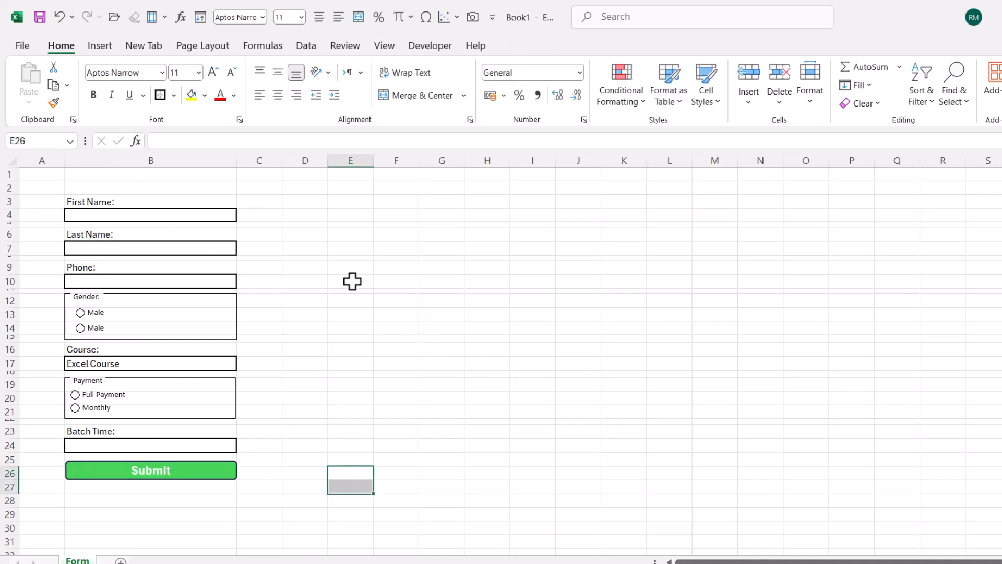
Draw a red-filled rectangle just below the Submit button
click(104, 48)
click(61, 46)
click(95, 47)
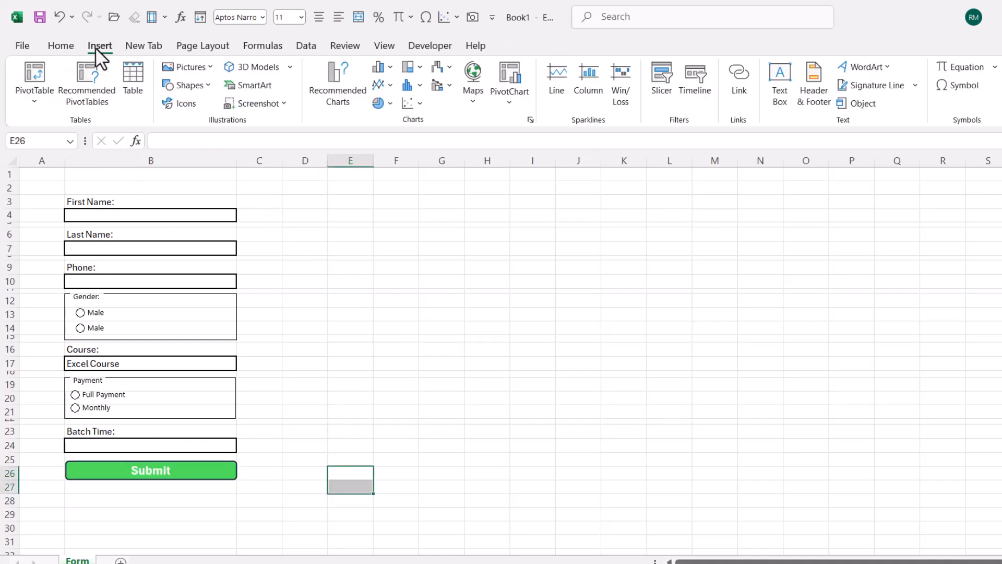
click(189, 86)
click(226, 123)
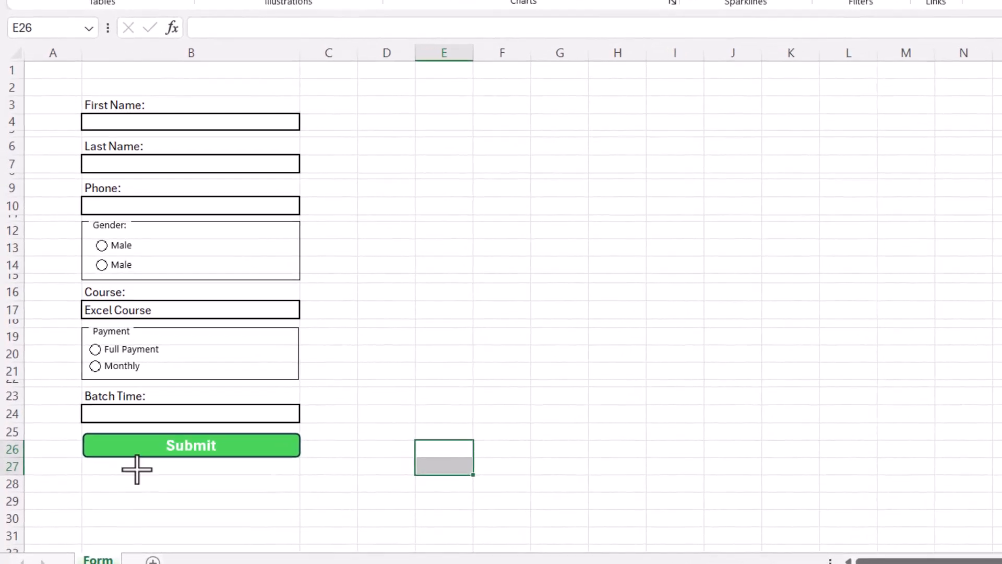
drag(100, 484, 187, 498)
drag(239, 481, 250, 481)
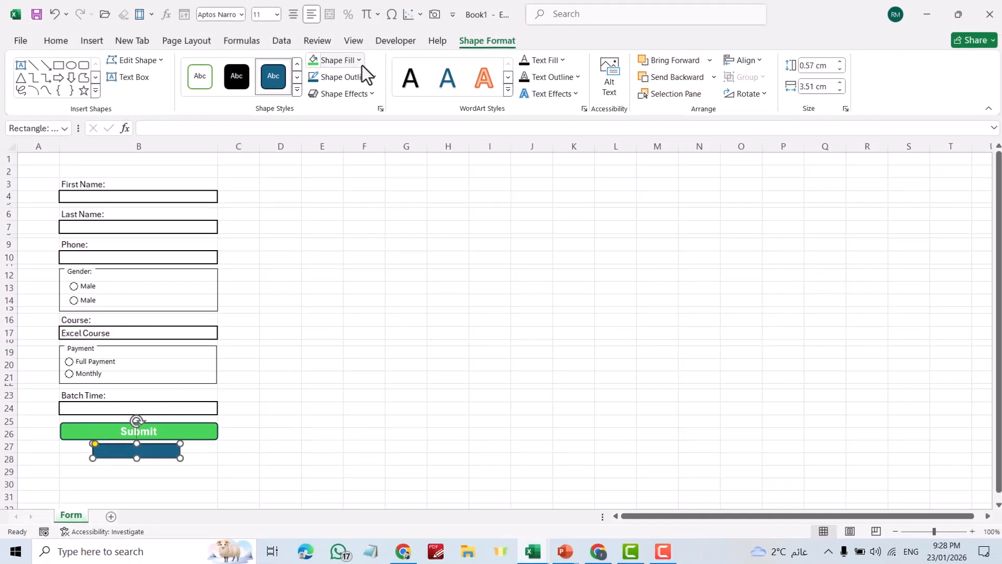
click(356, 62)
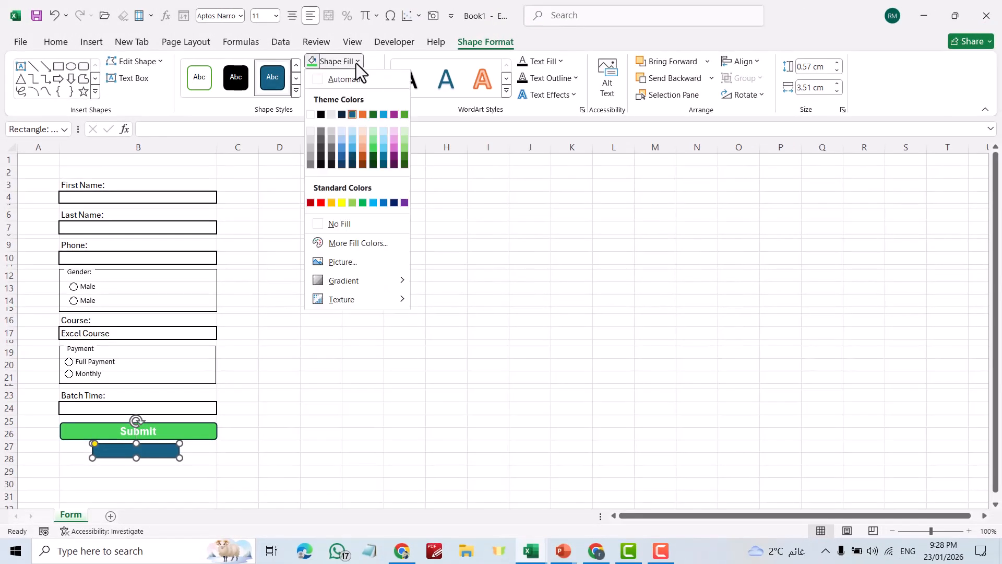
click(318, 204)
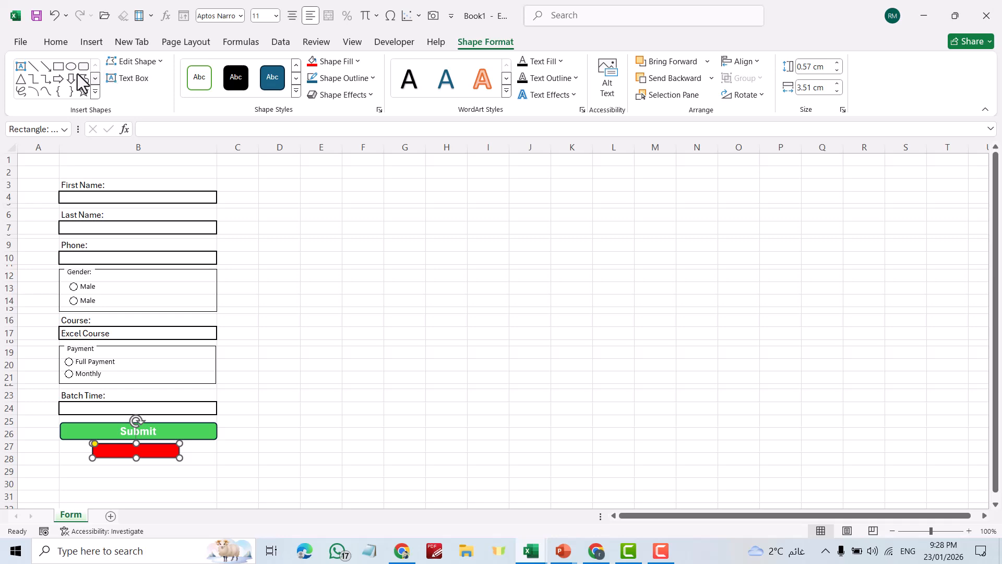
Add centred, bold 'Clear All' text inside the red rectangle
click(21, 67)
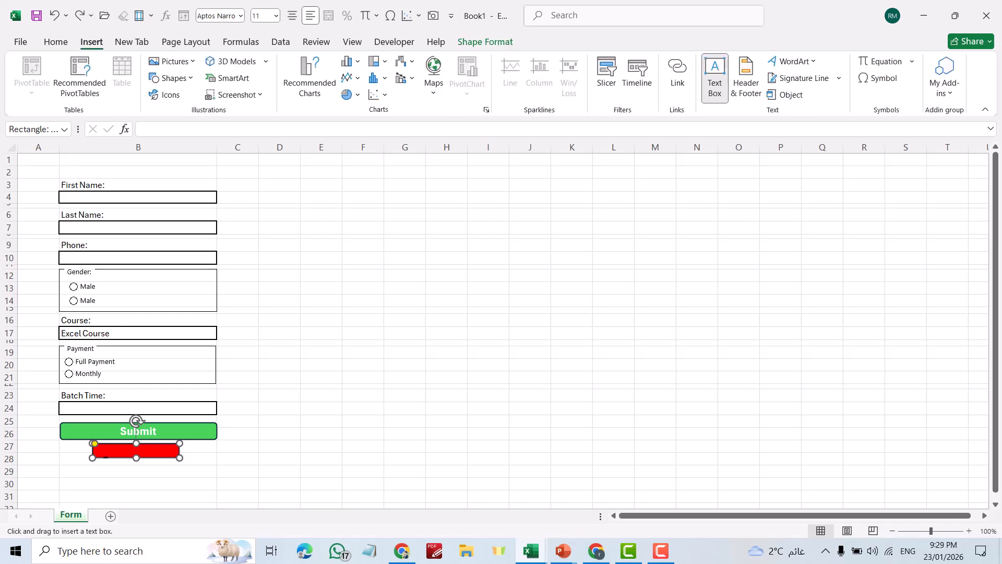
click(108, 452)
text(C)
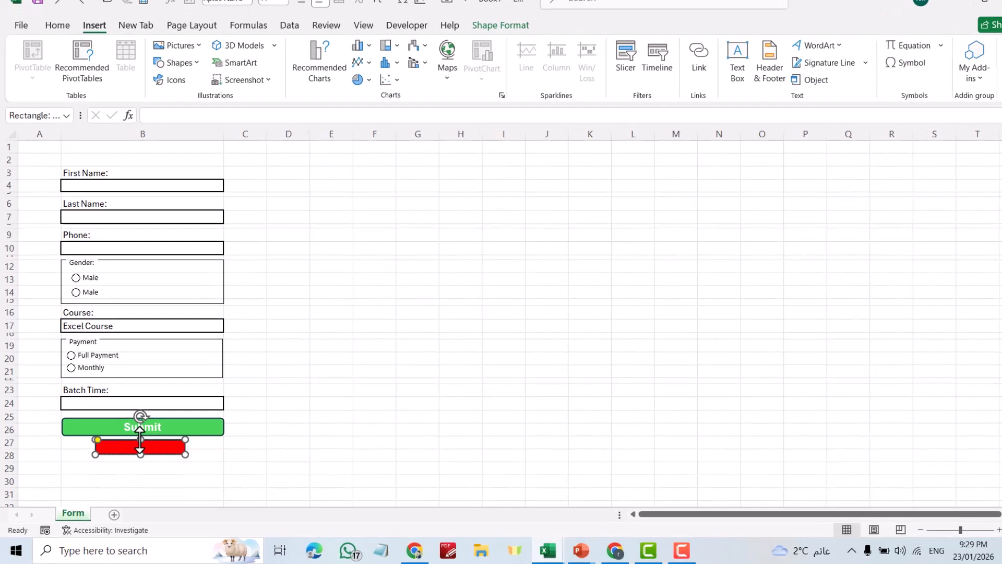
text(lear)
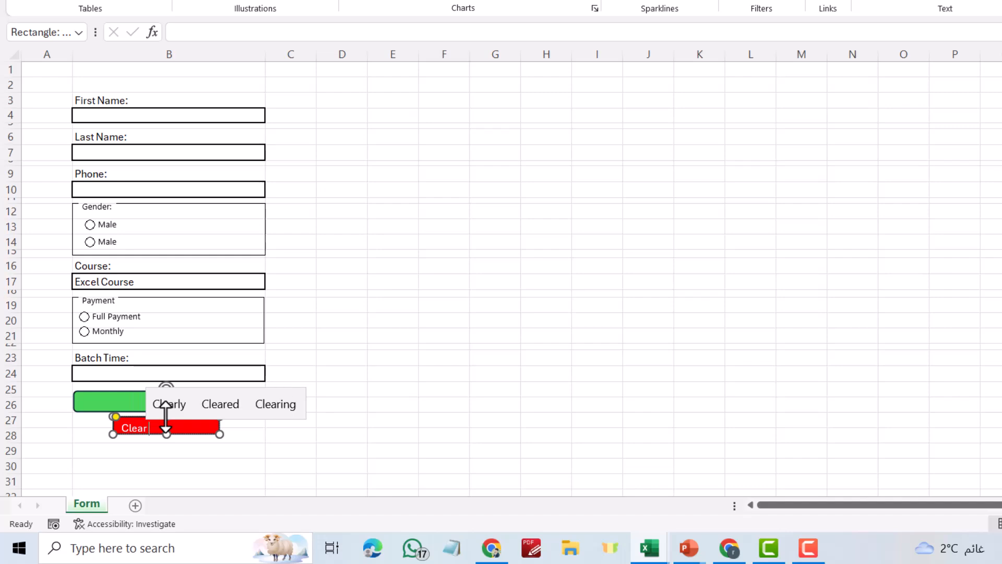
text( All)
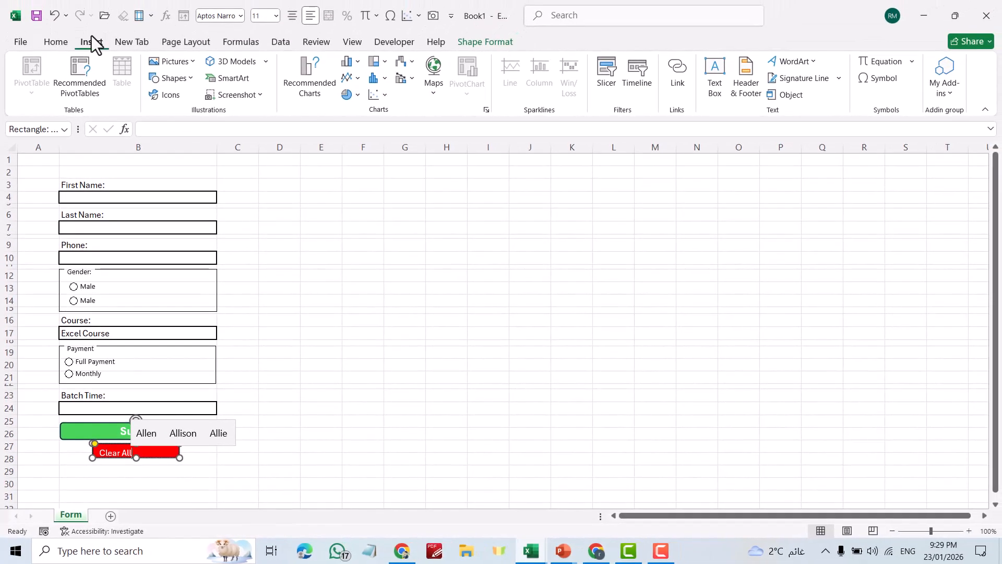
click(57, 42)
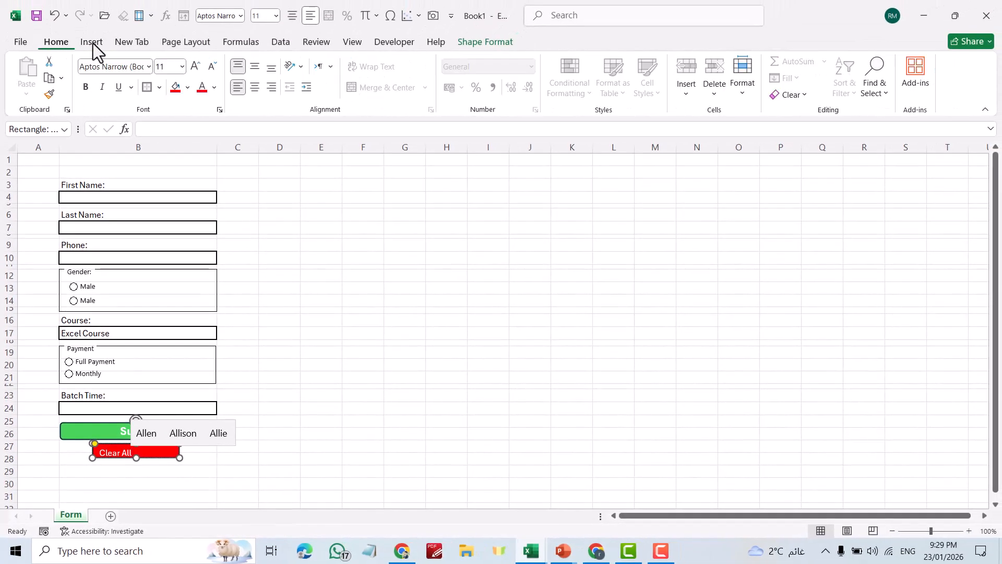
click(255, 89)
click(86, 87)
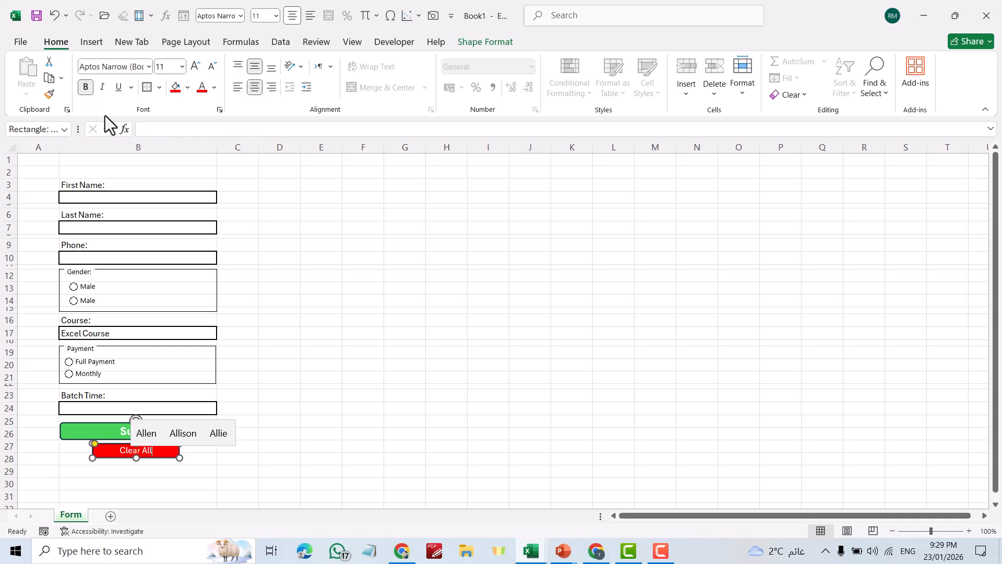
click(393, 372)
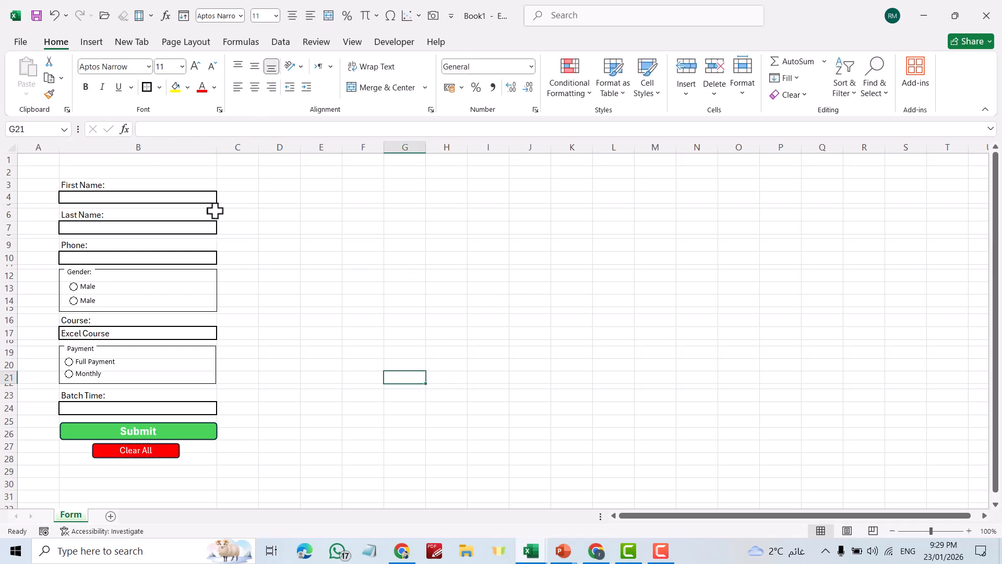
Select the whole sheet except A1:C29 and fill those cells grey
click(12, 148)
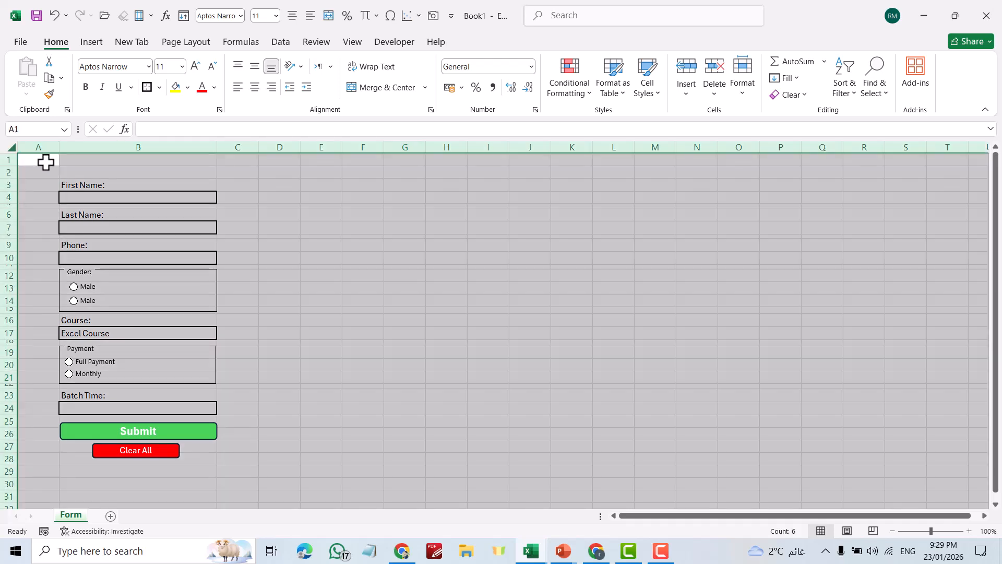
drag(29, 160, 253, 467)
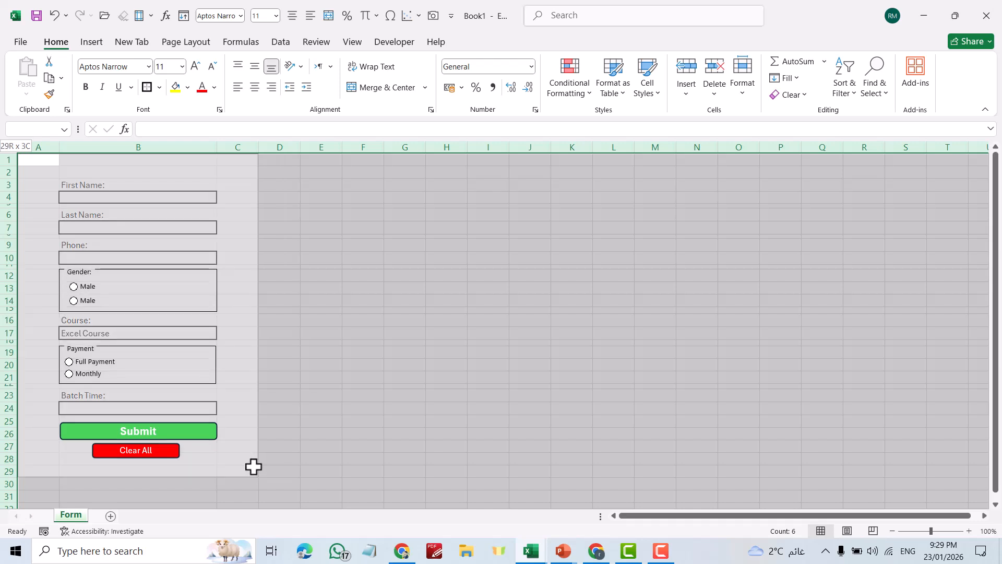
drag(253, 467, 254, 467)
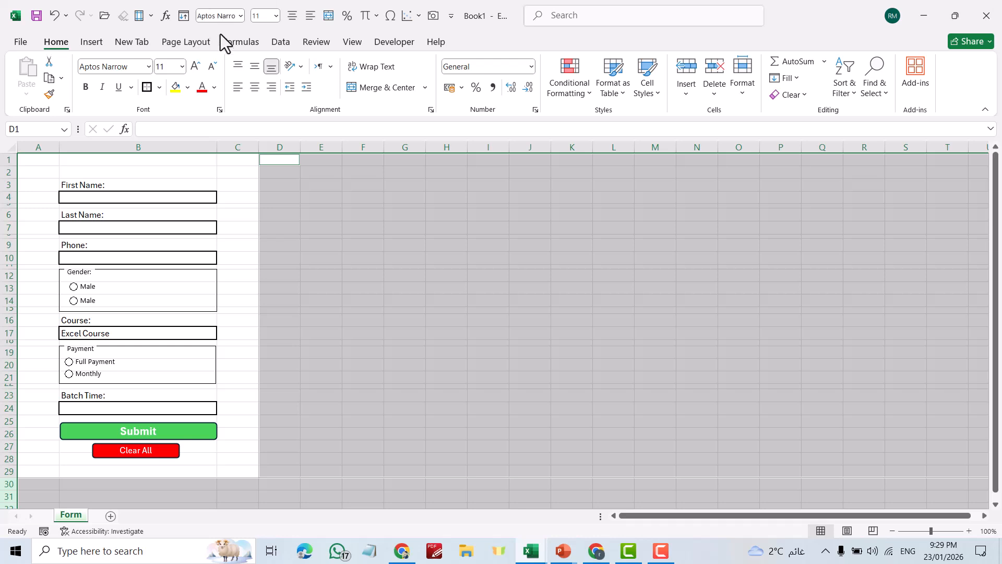
click(188, 87)
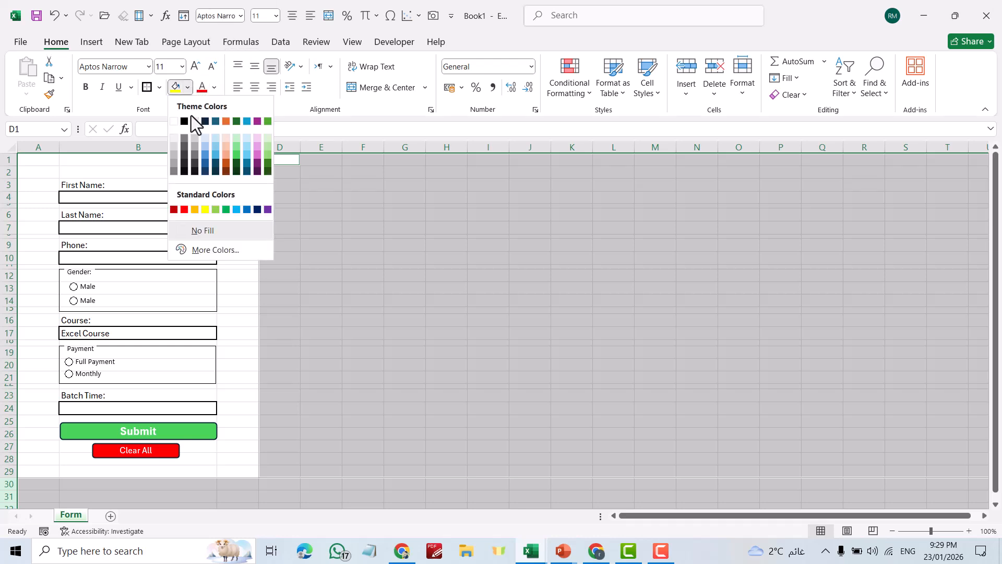
click(175, 146)
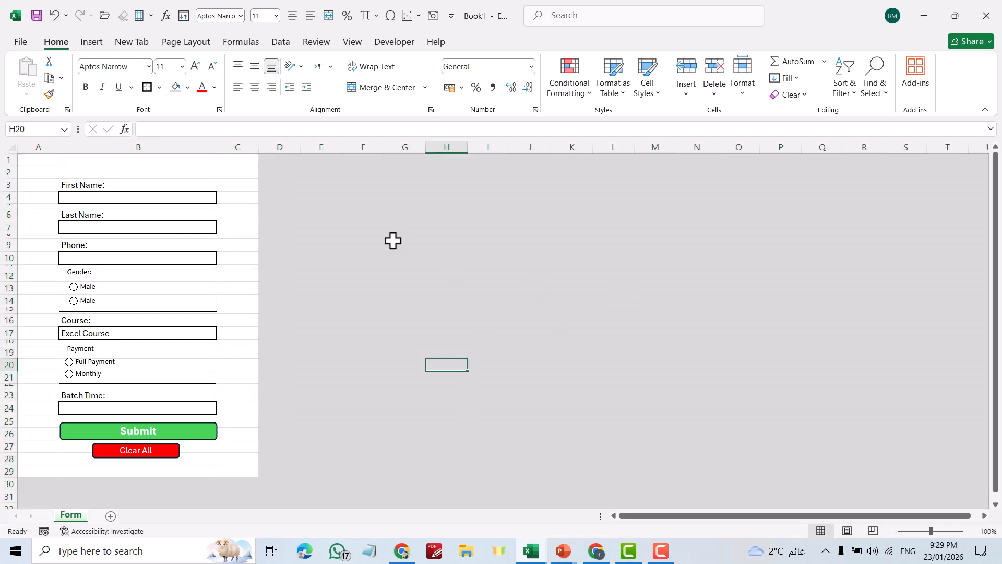
click(435, 361)
click(351, 43)
Turn off Gridlines on the Form sheet and scroll up to see the full form
click(159, 78)
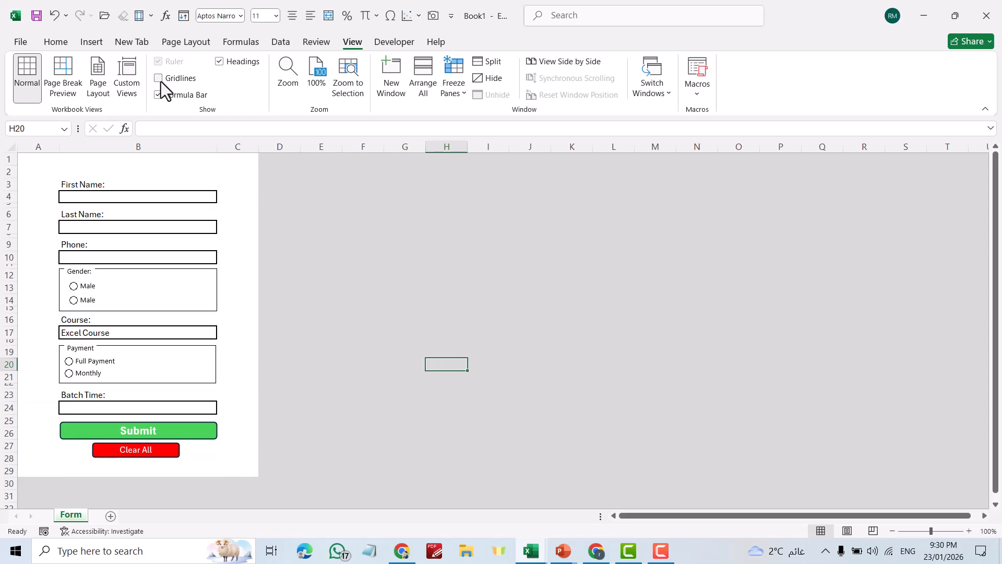
click(441, 275)
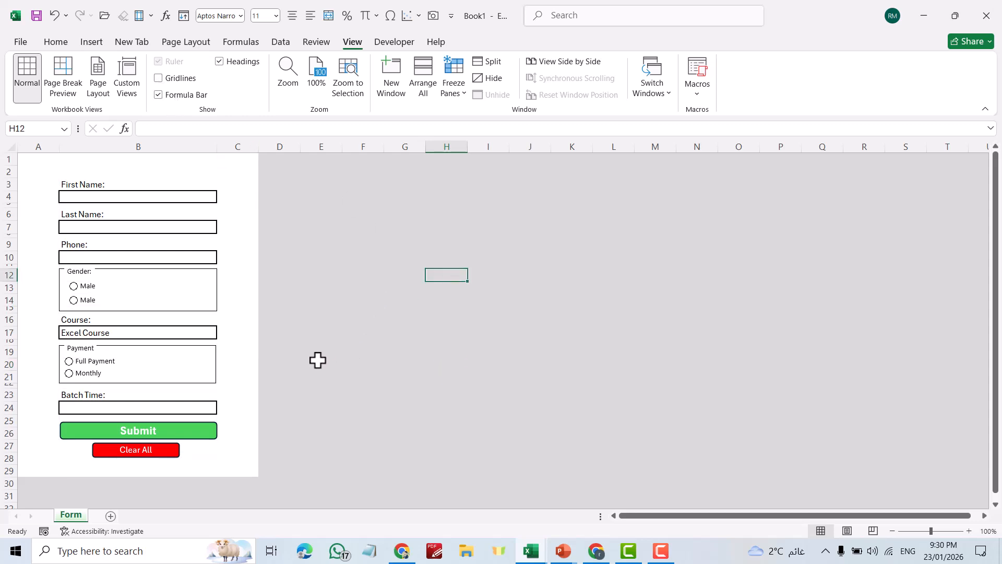
scroll(317, 361, up, 1)
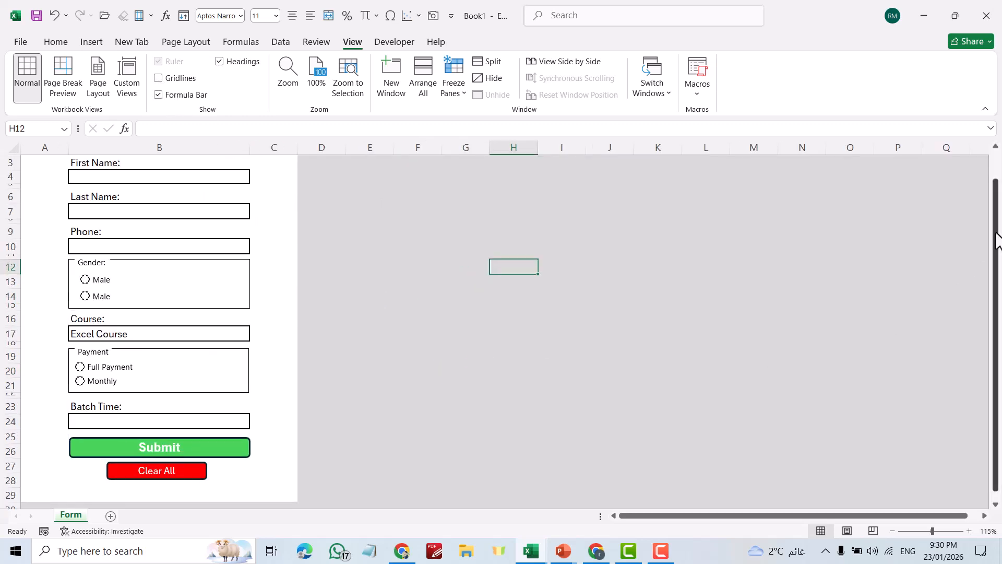
mouse_move(998, 239)
mouse_down()
mouse_move(998, 213)
mouse_move(998, 225)
mouse_up()
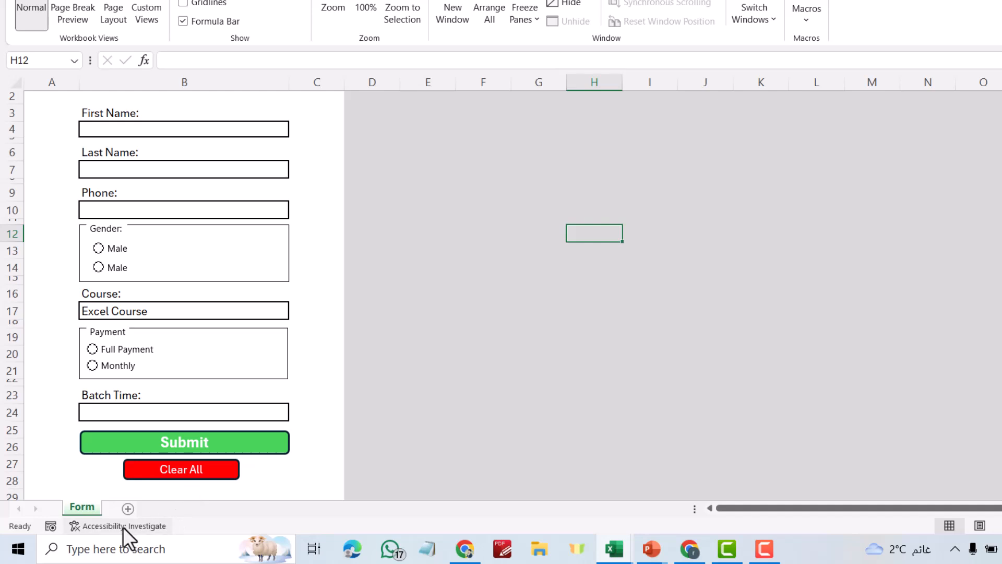
Add a new worksheet and rename it 'Helper'
click(127, 508)
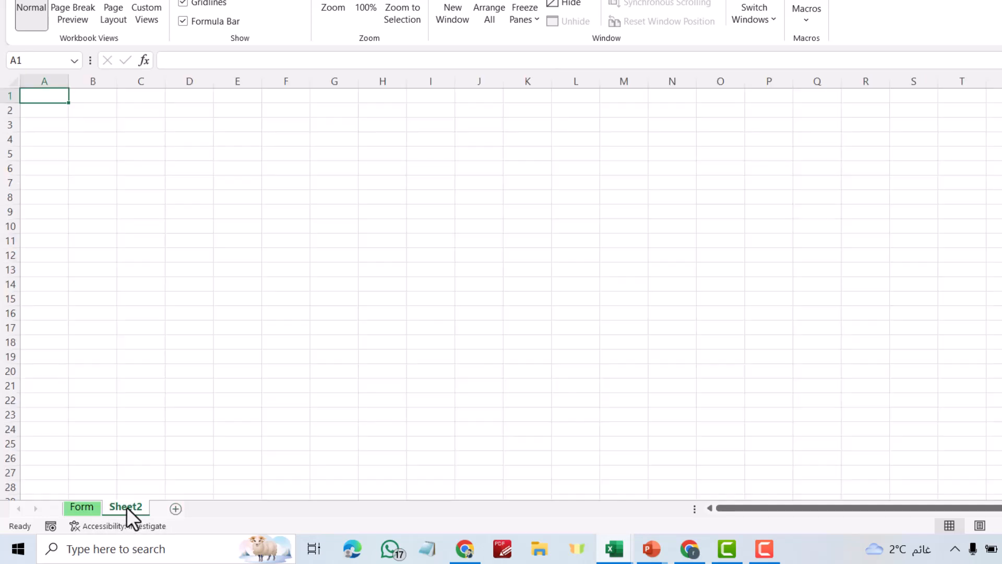
right_click(126, 506)
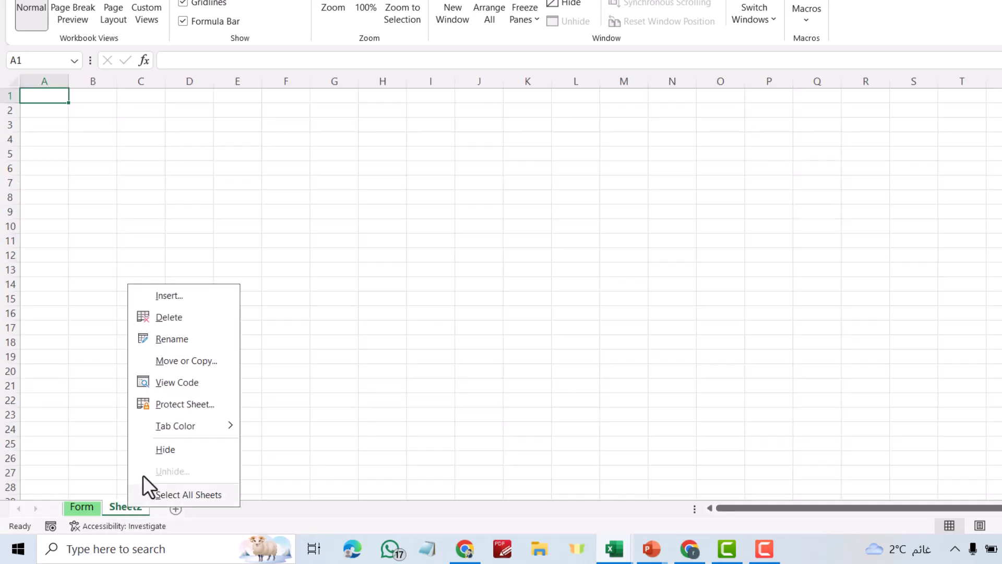
click(187, 340)
text(Helper)
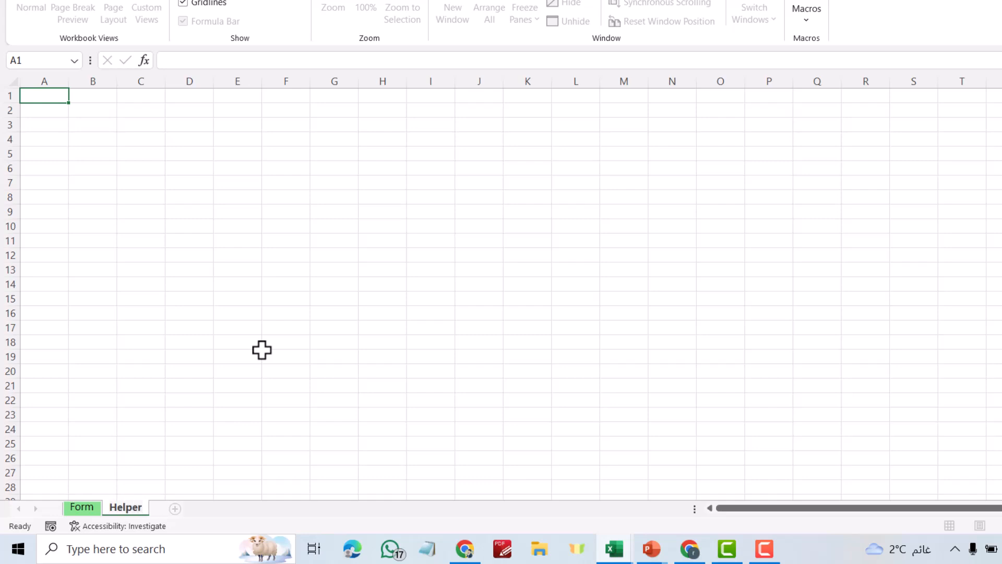
click(252, 267)
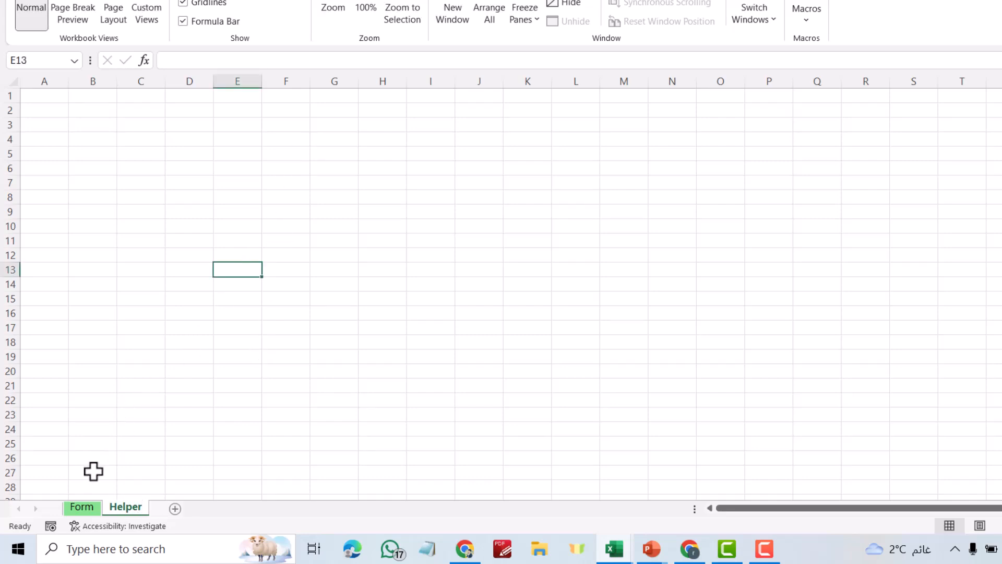
Copy the First Name, Last Name, Phone, Course and Batch Time labels into Helper A2:A6
click(82, 508)
click(272, 129)
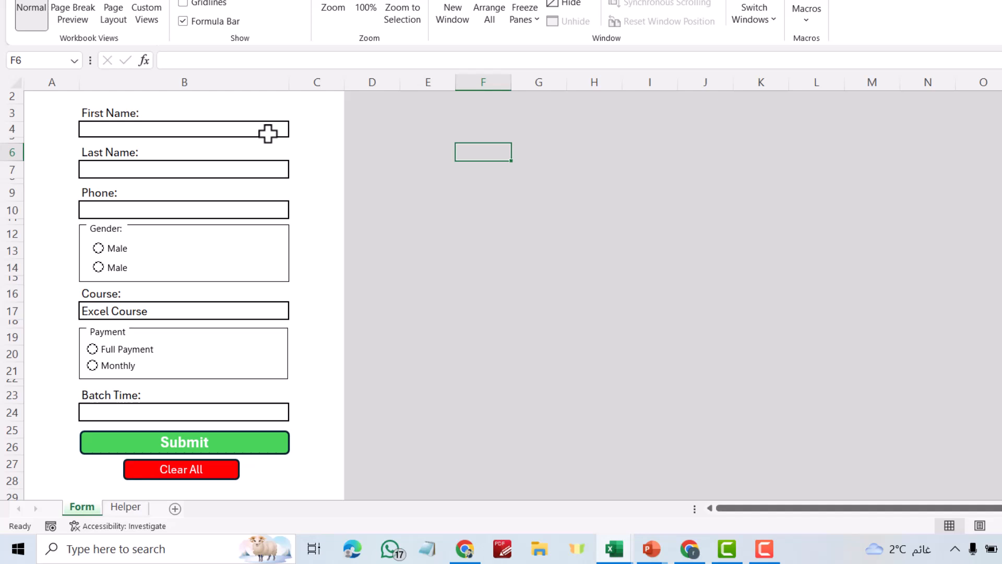
click(111, 112)
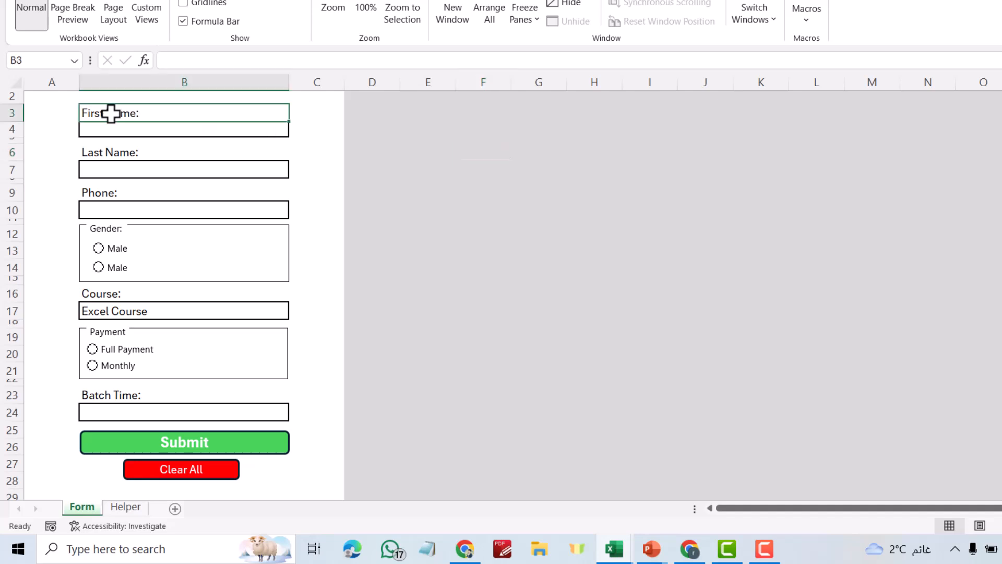
ctrl+click(112, 153)
ctrl+click(106, 194)
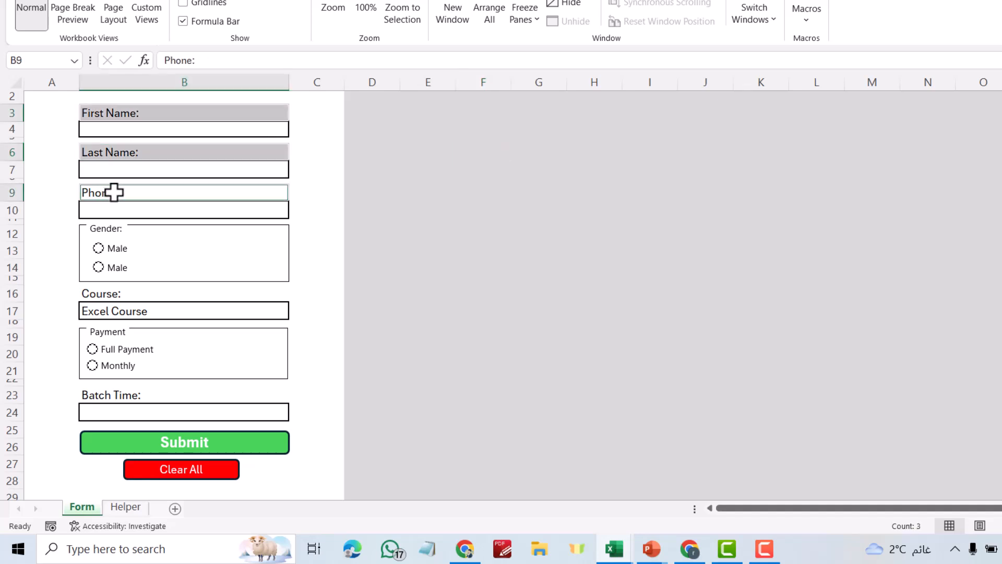
ctrl+click(104, 292)
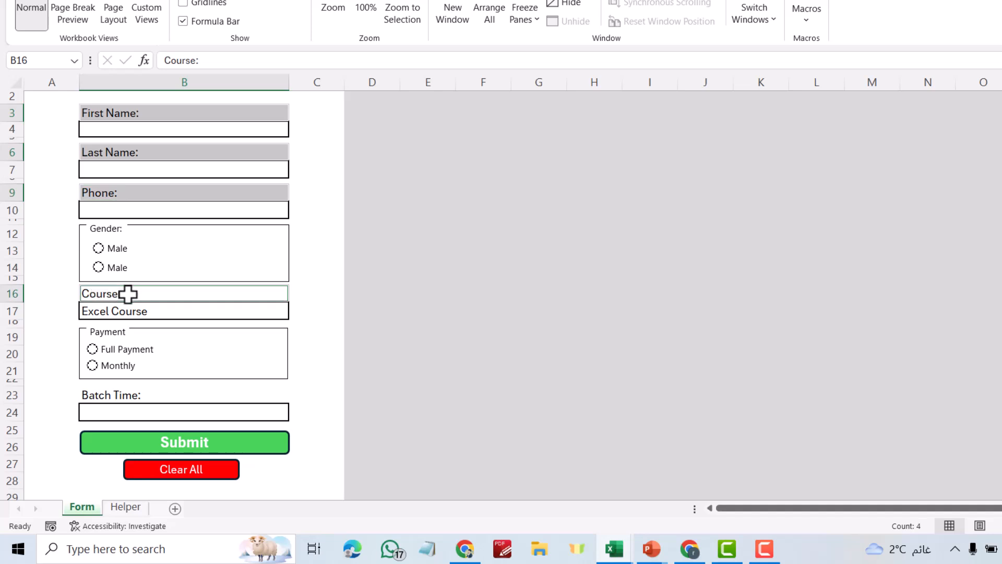
ctrl+click(96, 396)
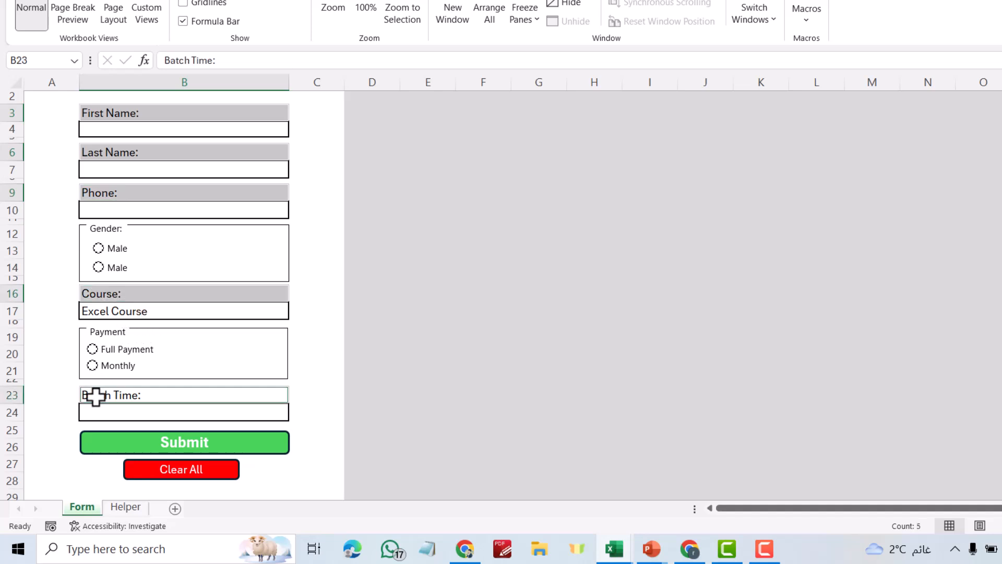
key(ctrl+c)
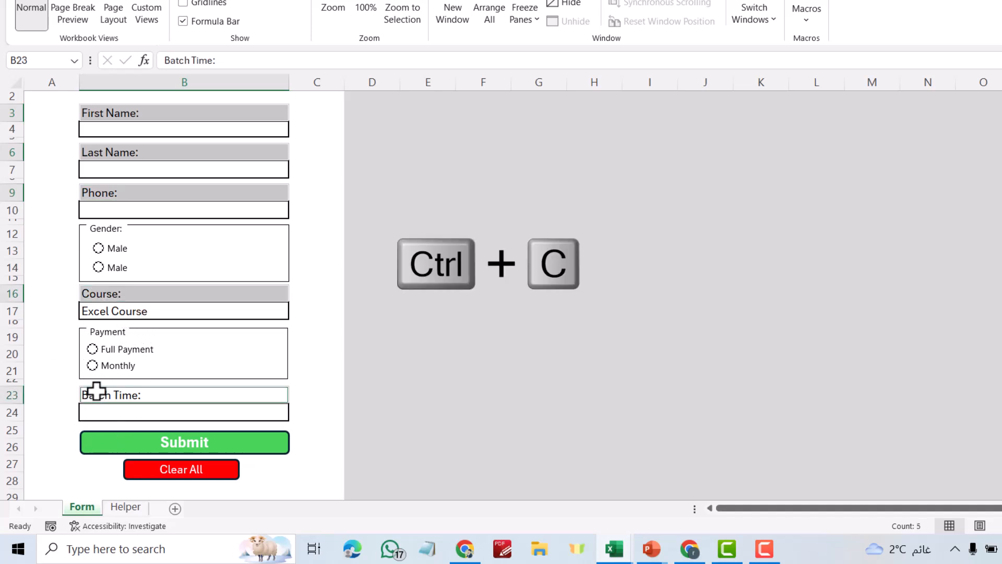
click(124, 509)
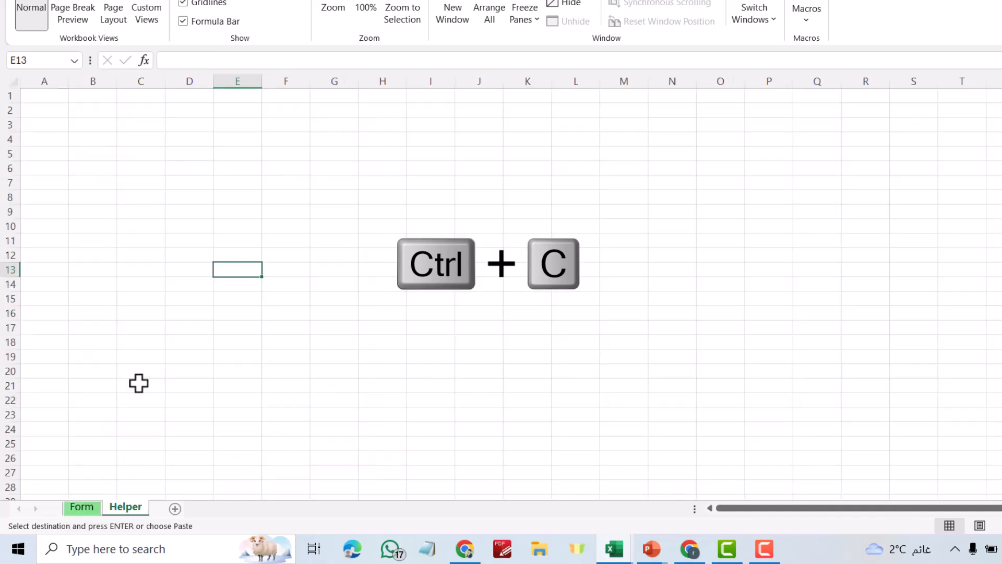
click(47, 110)
key(ctrl+v)
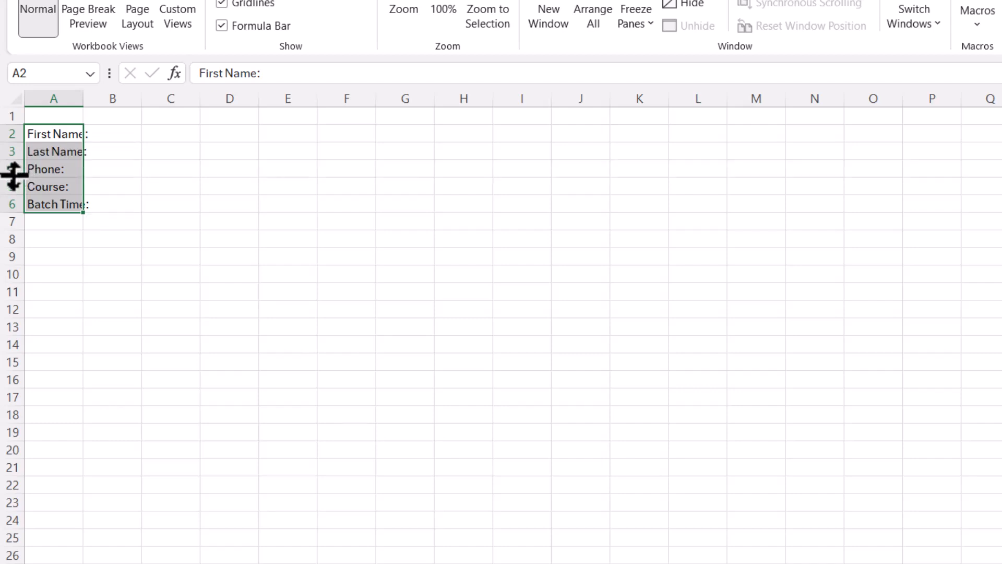
Insert a row above Course: and label the new cell A5 Gender
click(40, 188)
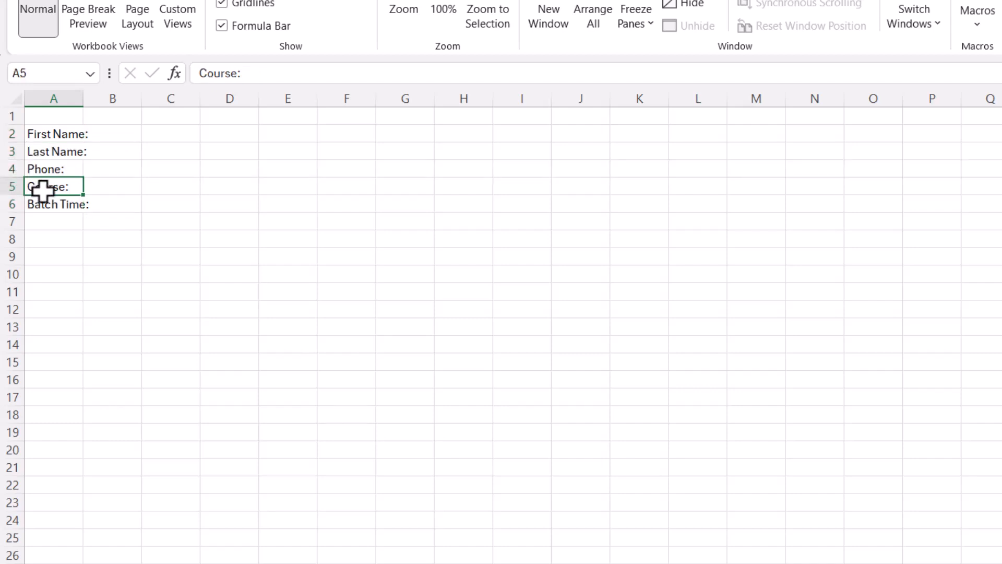
right_click(12, 187)
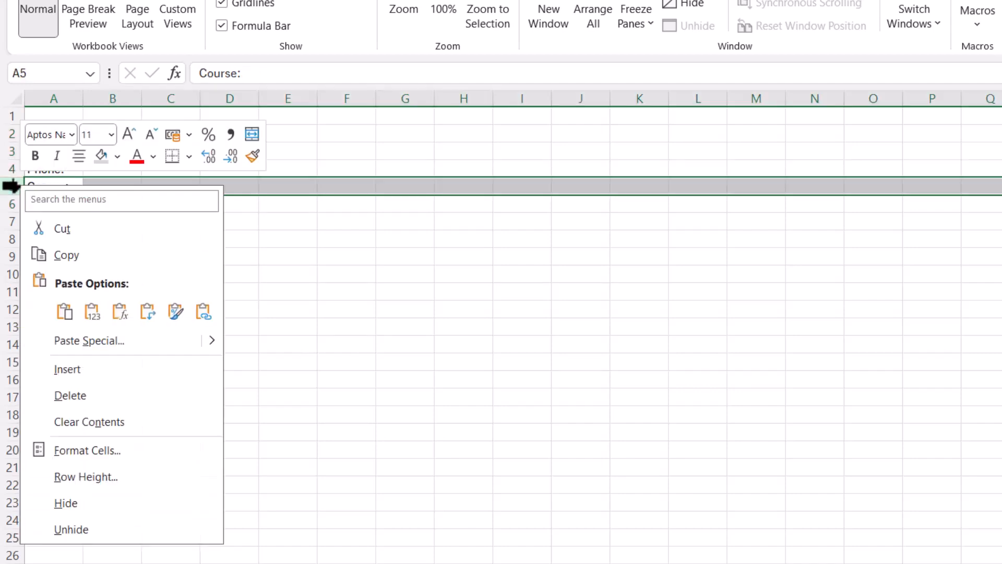
click(64, 369)
click(58, 187)
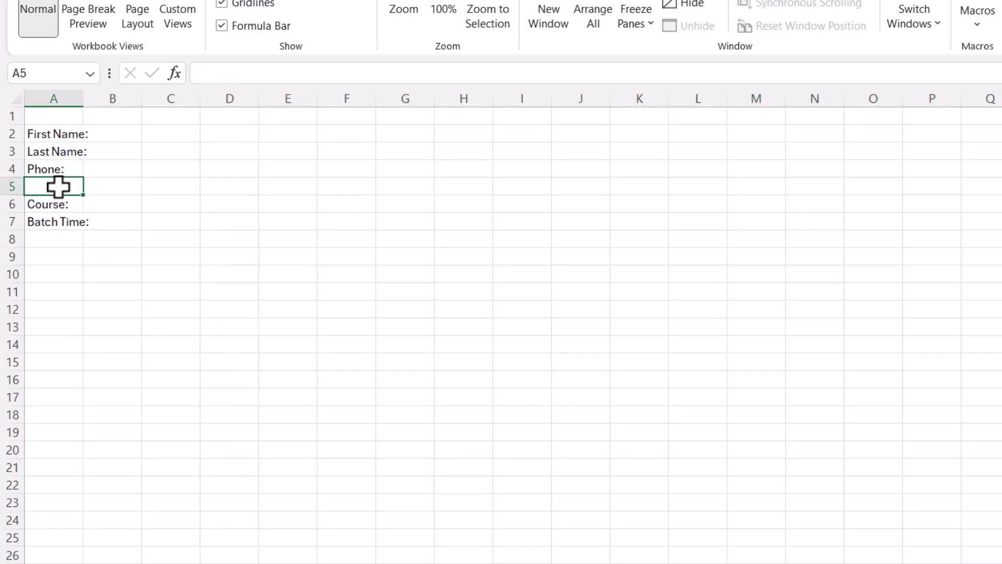
text(Gender)
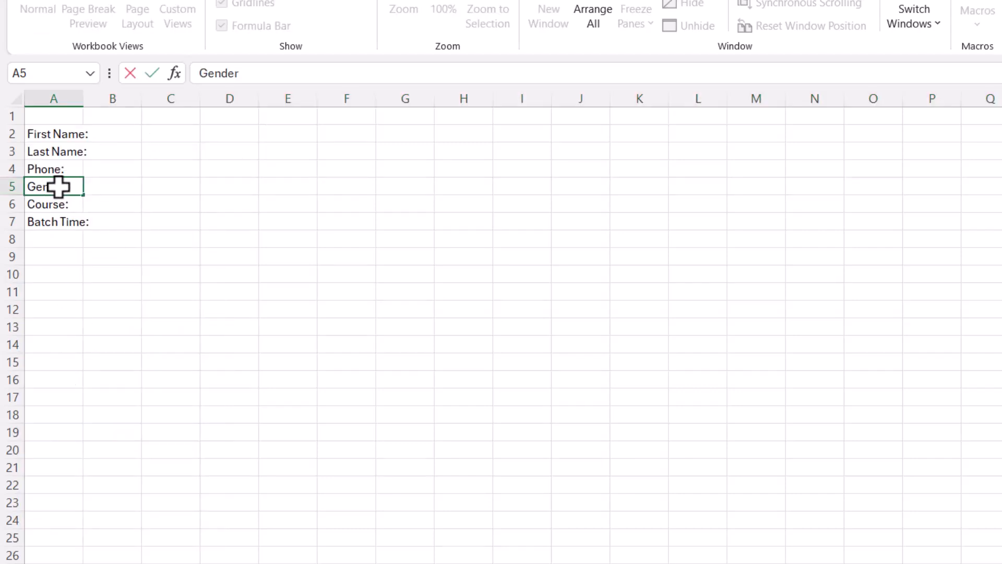
click(895, 241)
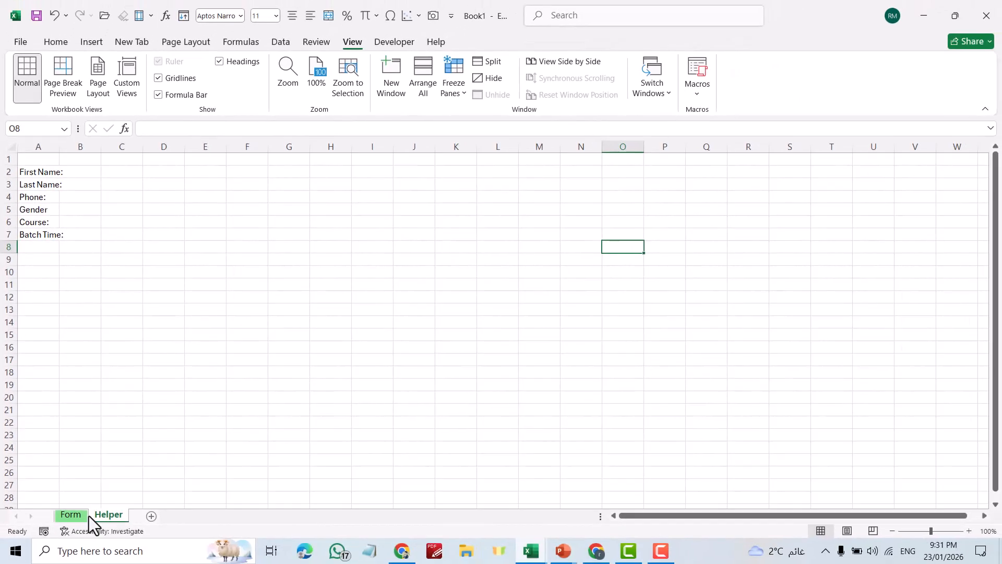
Insert a Payment: label in A7 above Batch Time: and widen column A
click(71, 515)
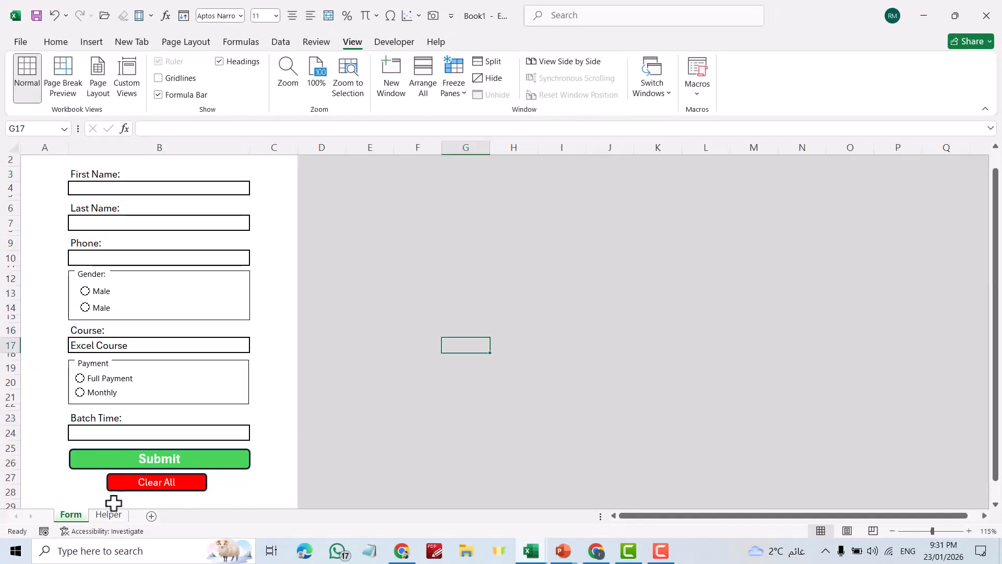
click(109, 516)
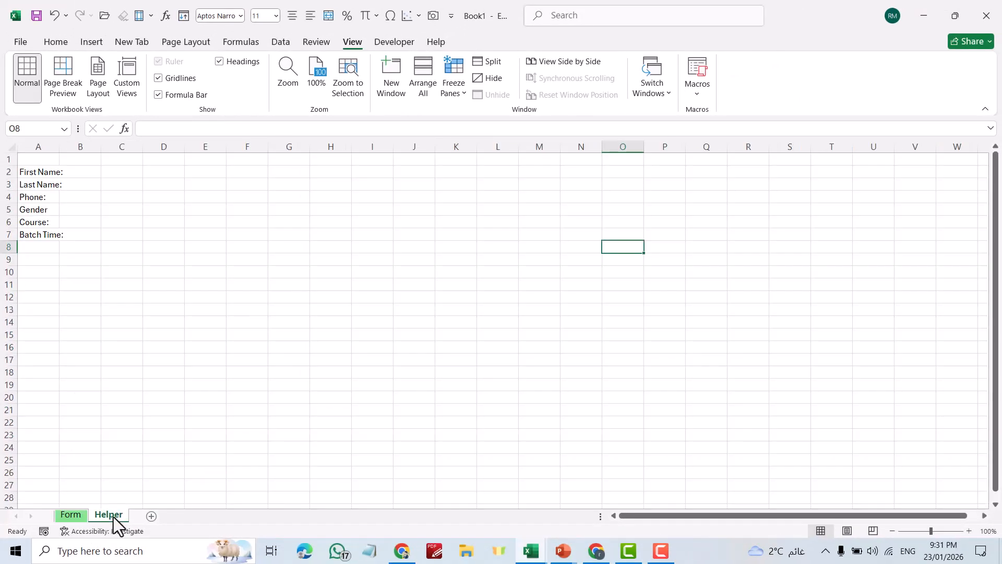
click(8, 235)
right_click(6, 234)
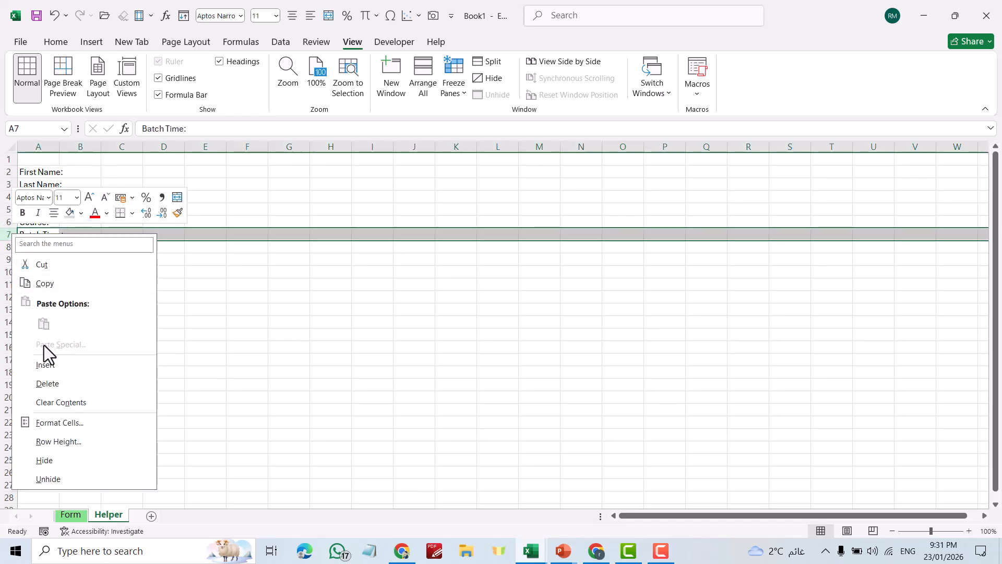
click(45, 365)
click(34, 232)
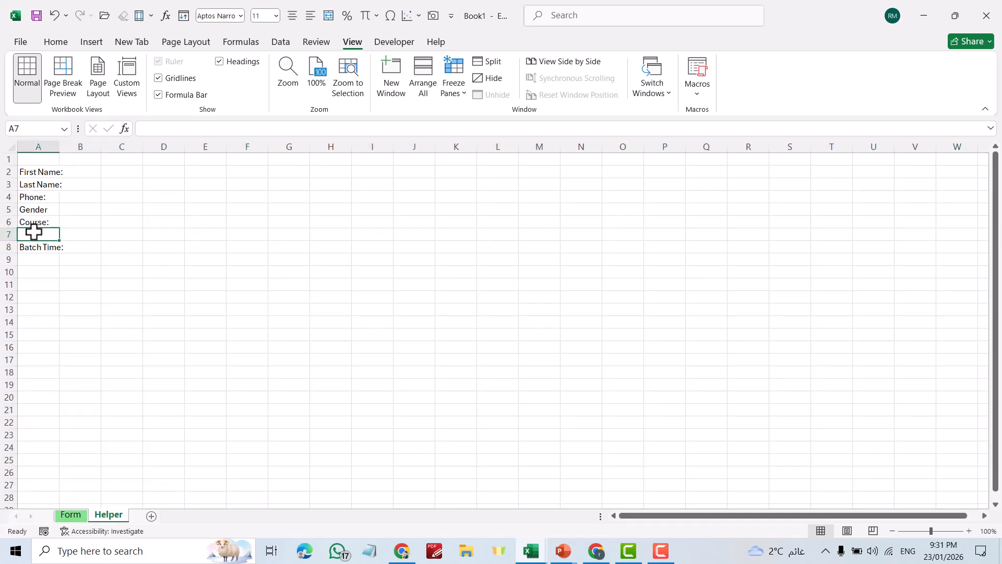
text(Paymen)
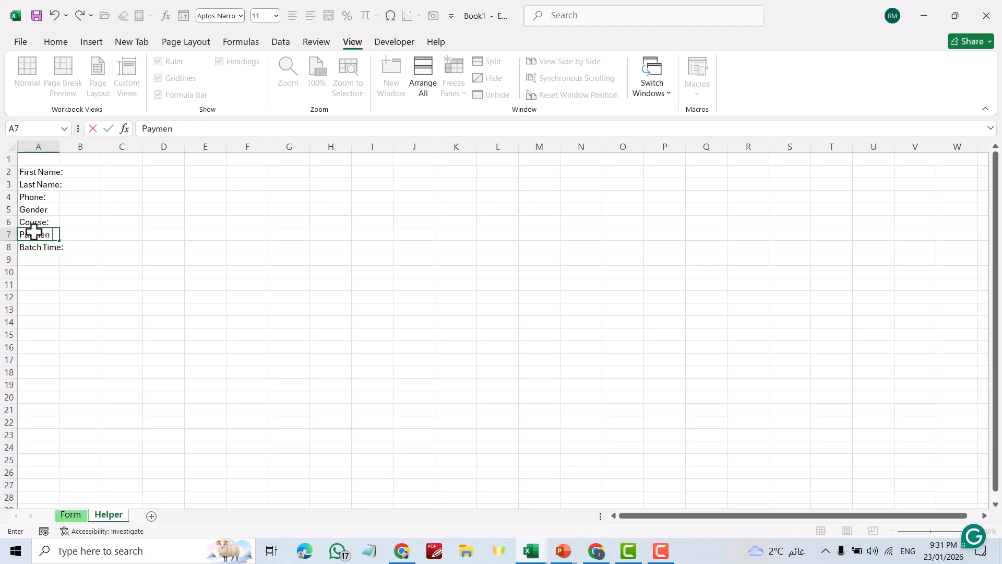
text(t:)
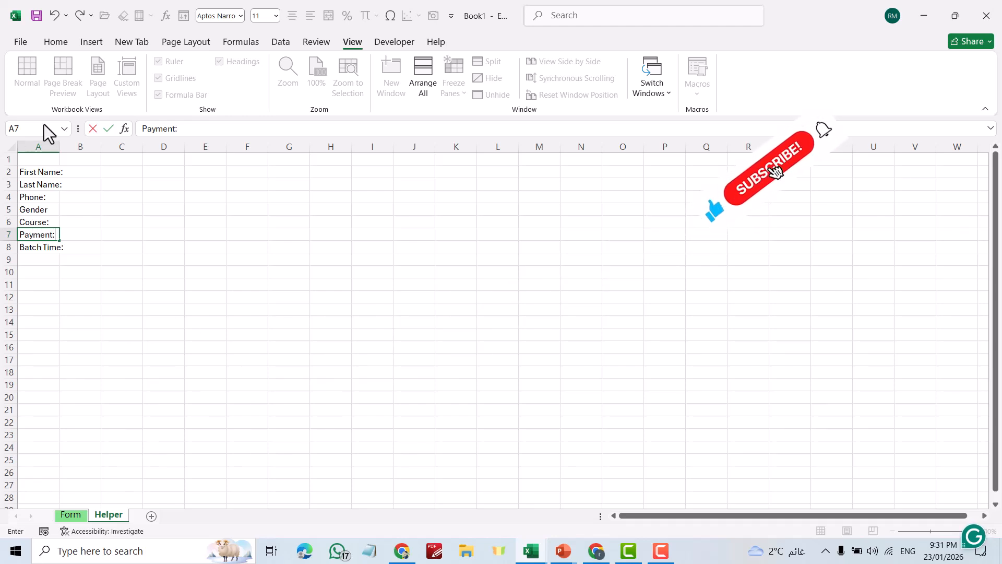
click(214, 296)
drag(60, 144, 71, 146)
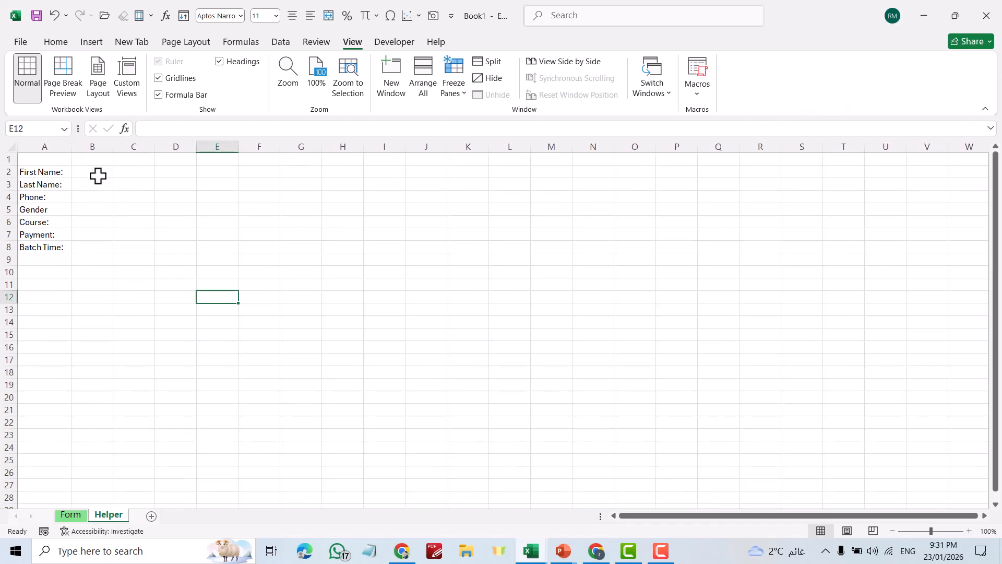
Link Helper B2 to the Form's First Name box B4 and enter Rashad there
click(89, 171)
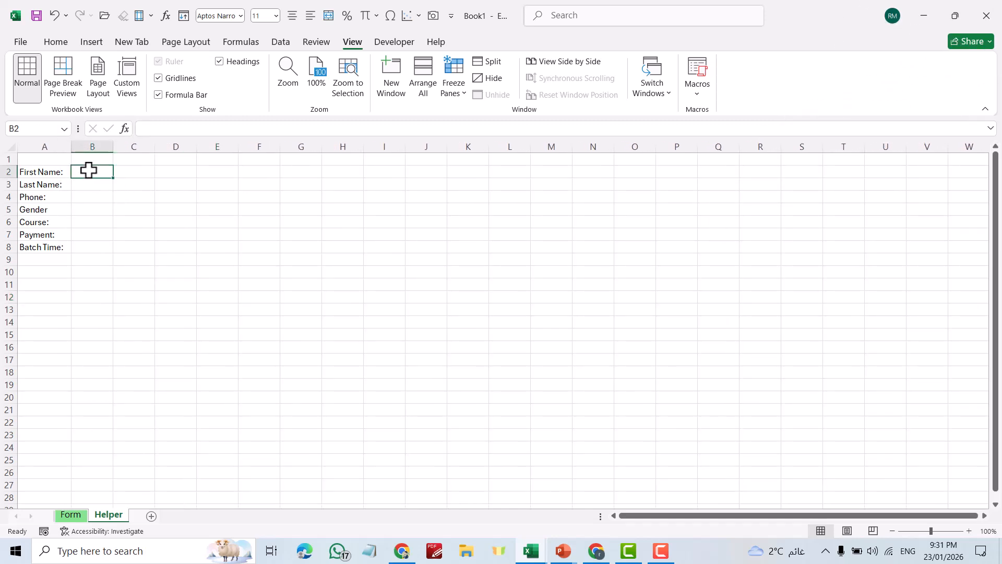
text(=)
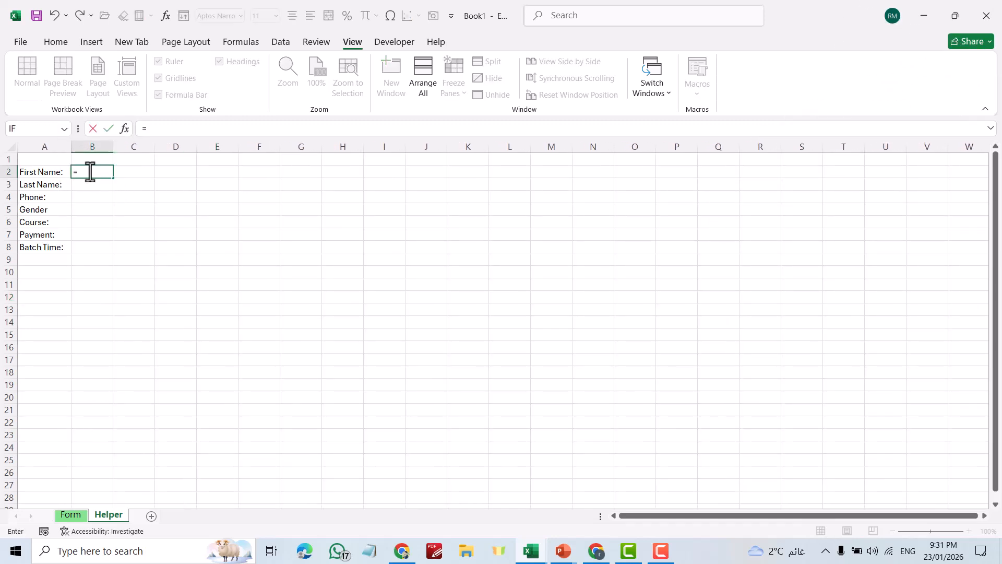
click(73, 516)
click(107, 190)
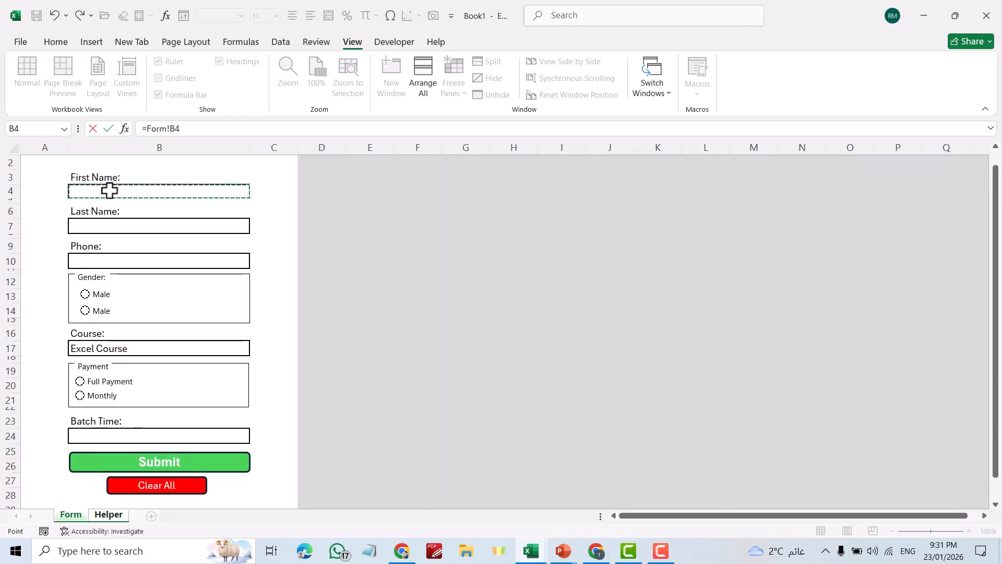
key(Return)
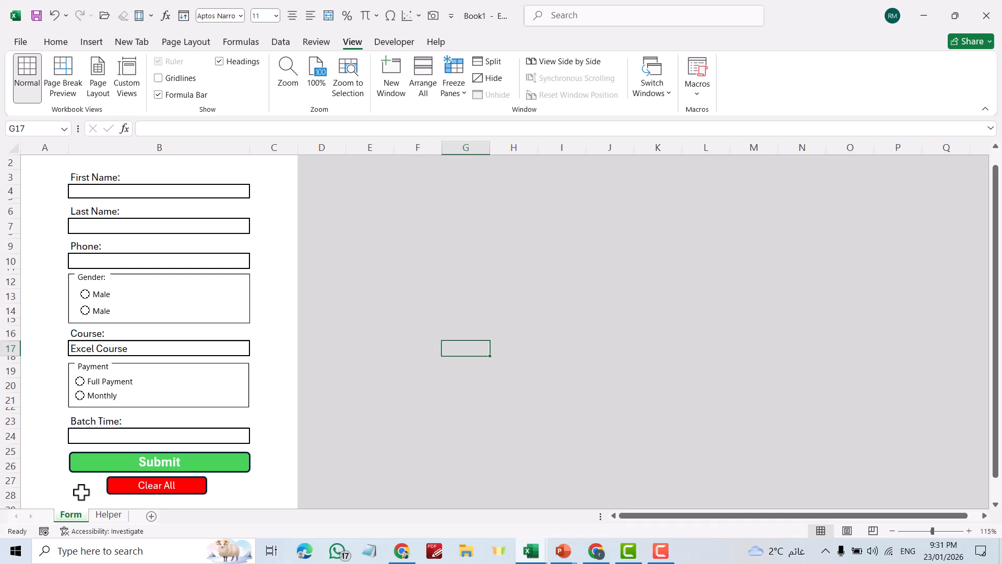
click(169, 191)
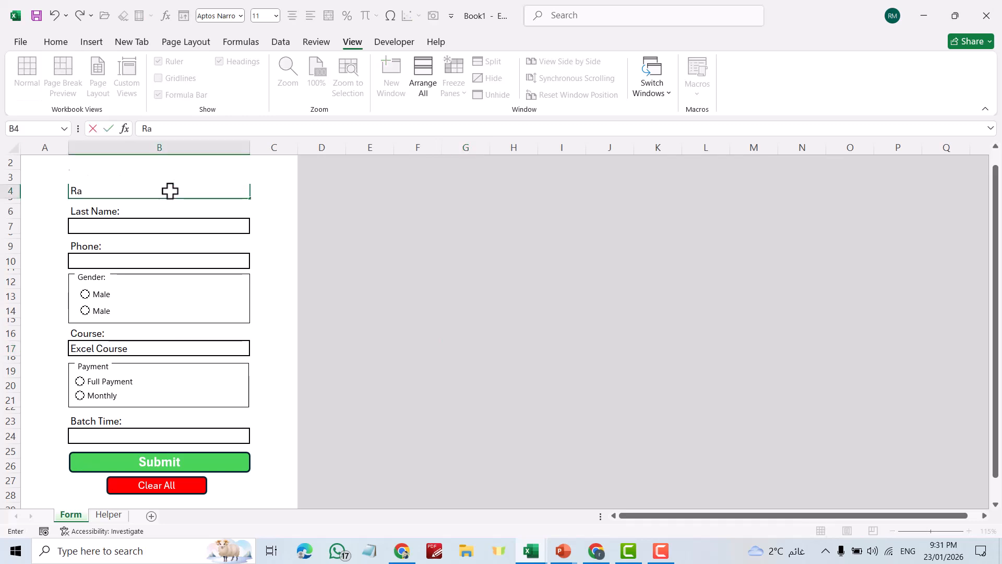
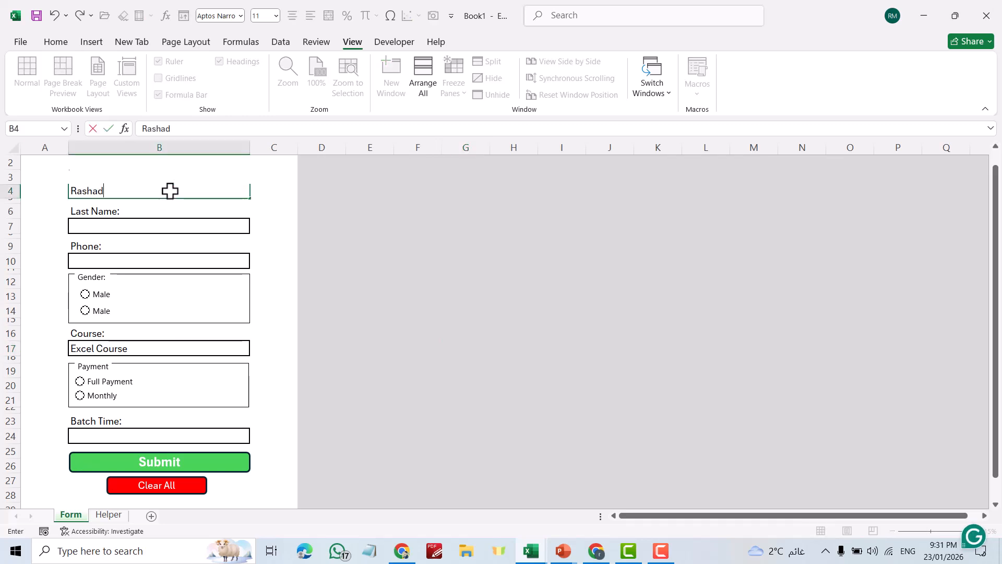
key(Return)
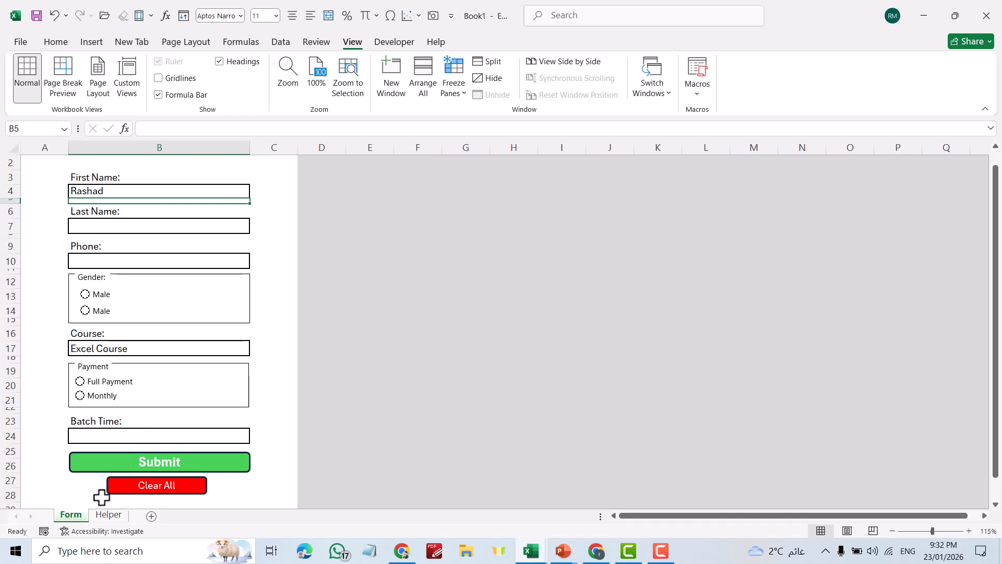
Link Helper B3 and B4 to the Form's Last Name (B7) and Phone (B10) boxes
click(108, 515)
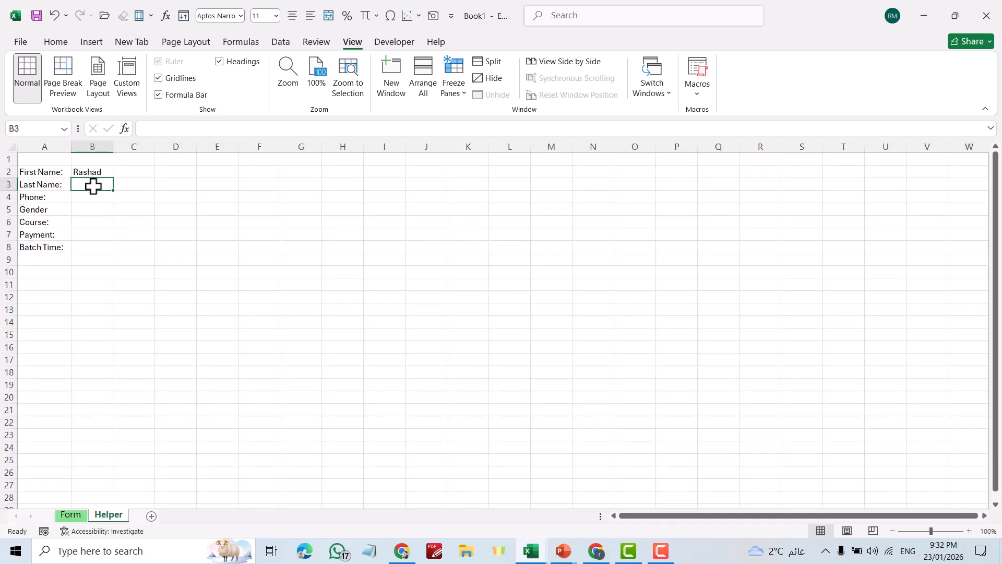
text(=)
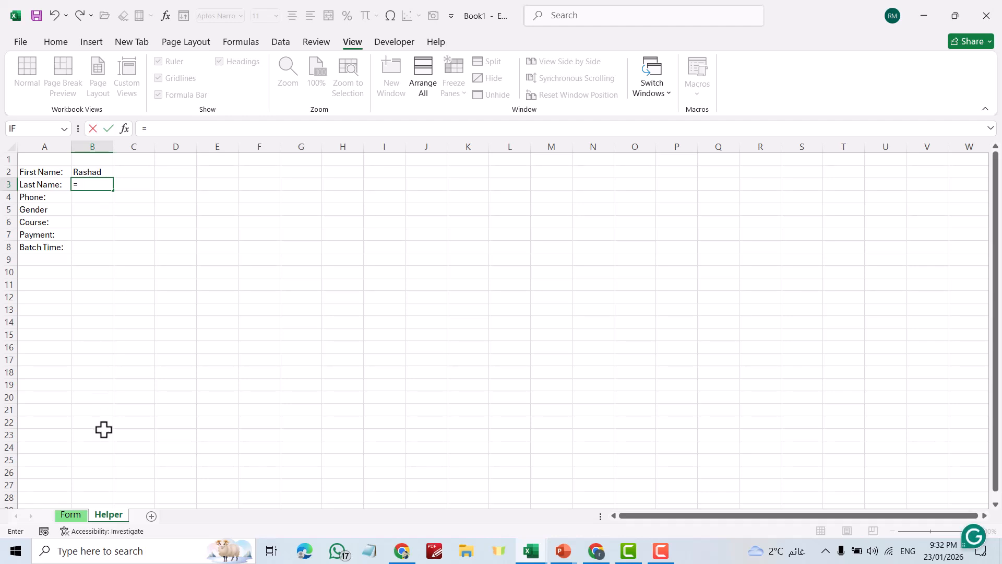
click(73, 515)
click(93, 223)
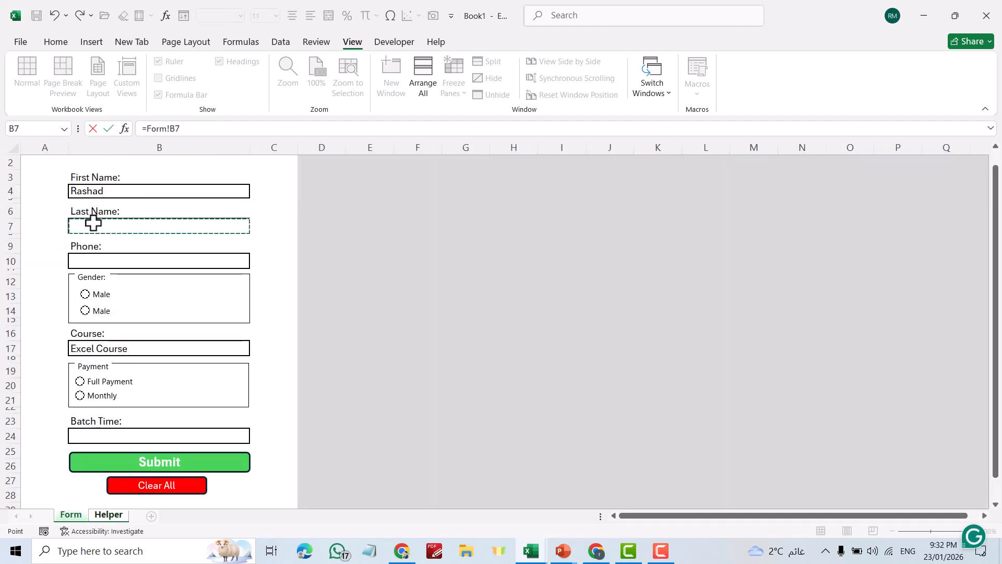
key(Return)
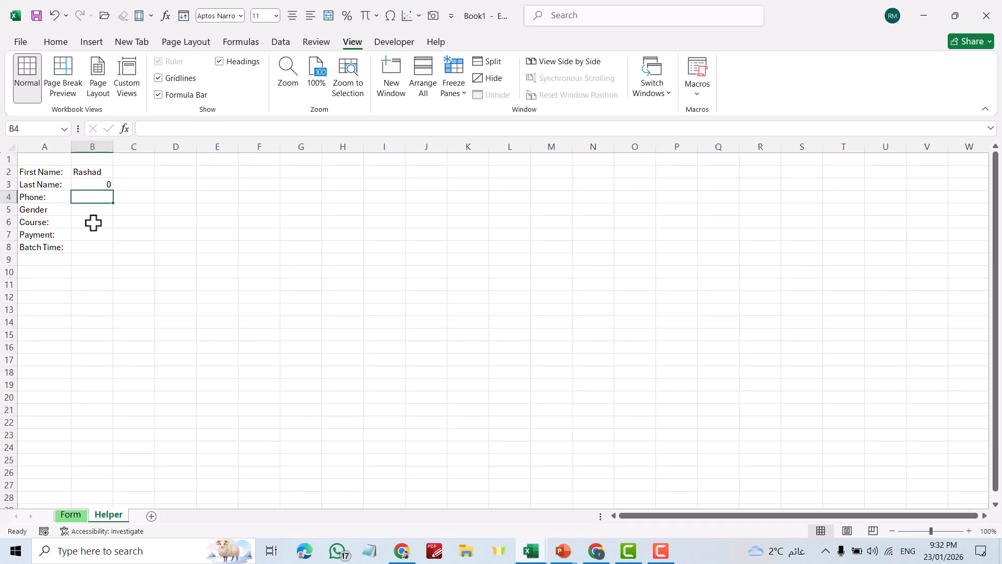
text(=)
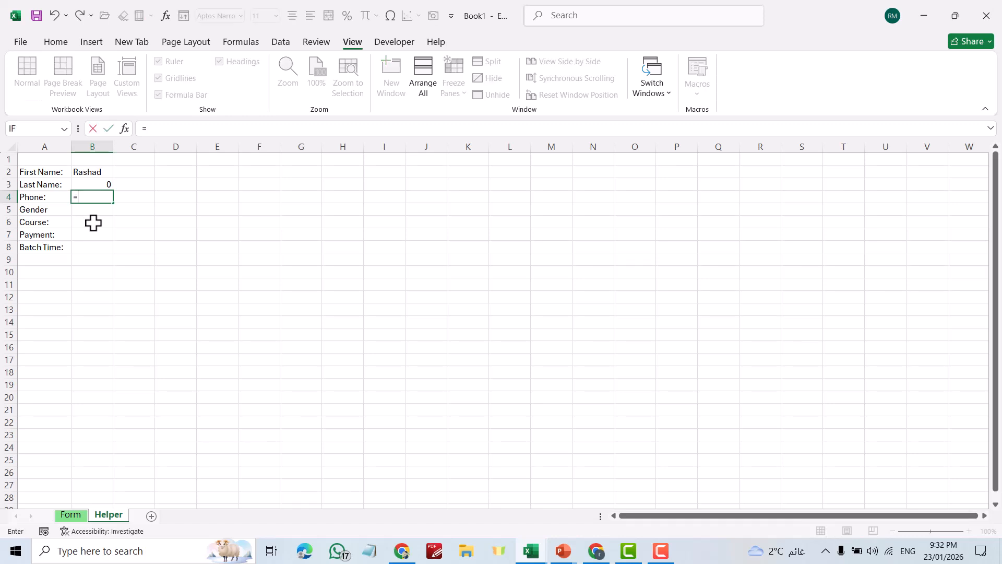
click(72, 516)
click(112, 260)
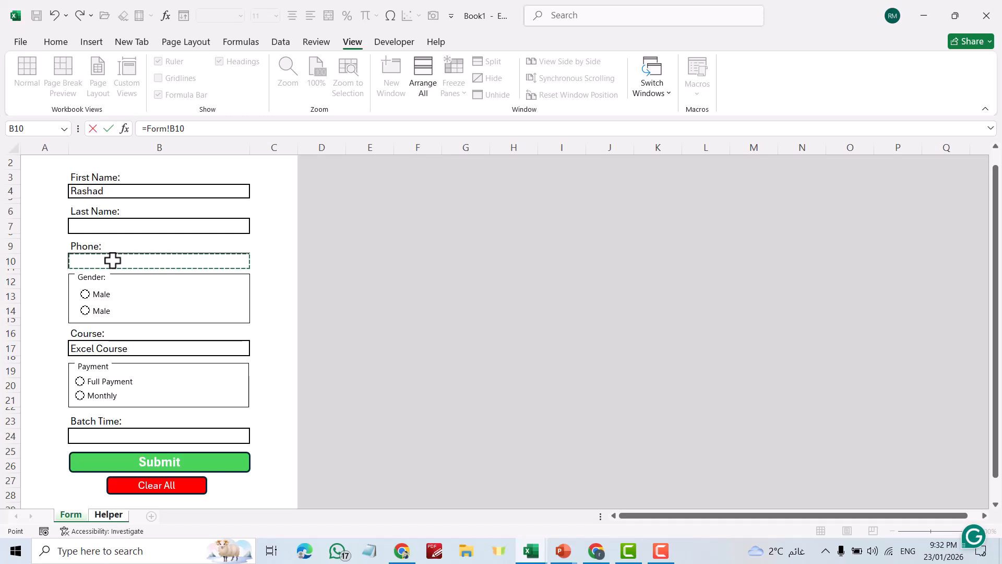
key(Return)
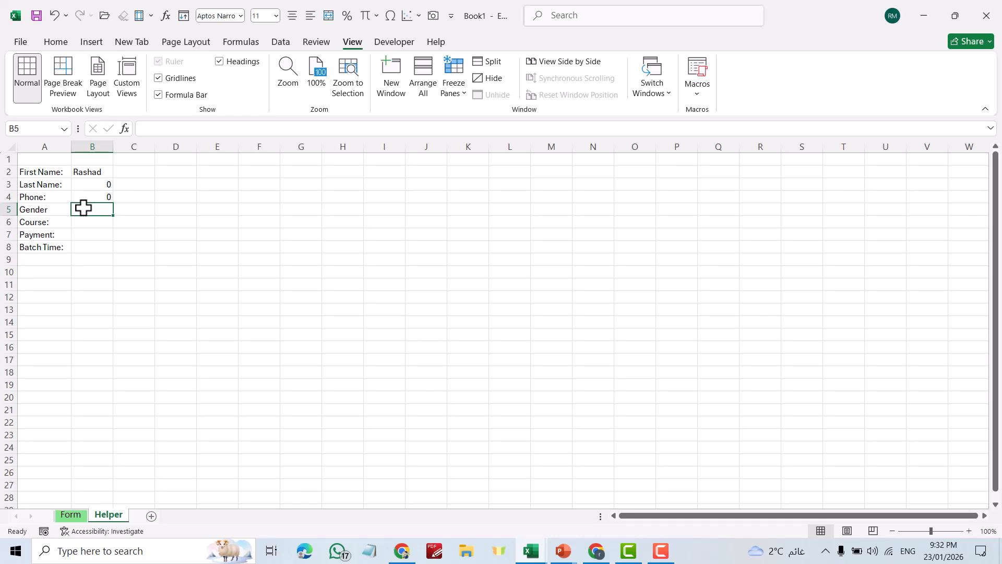
Set the first Gender option button's cell link to Helper!$C$5 in Format Control
click(71, 515)
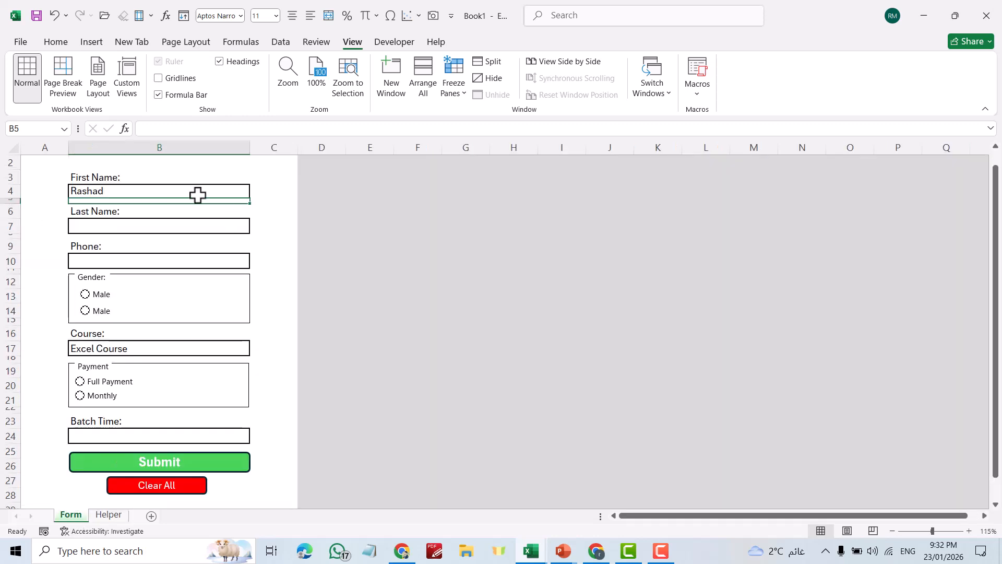
ctrl+click(104, 295)
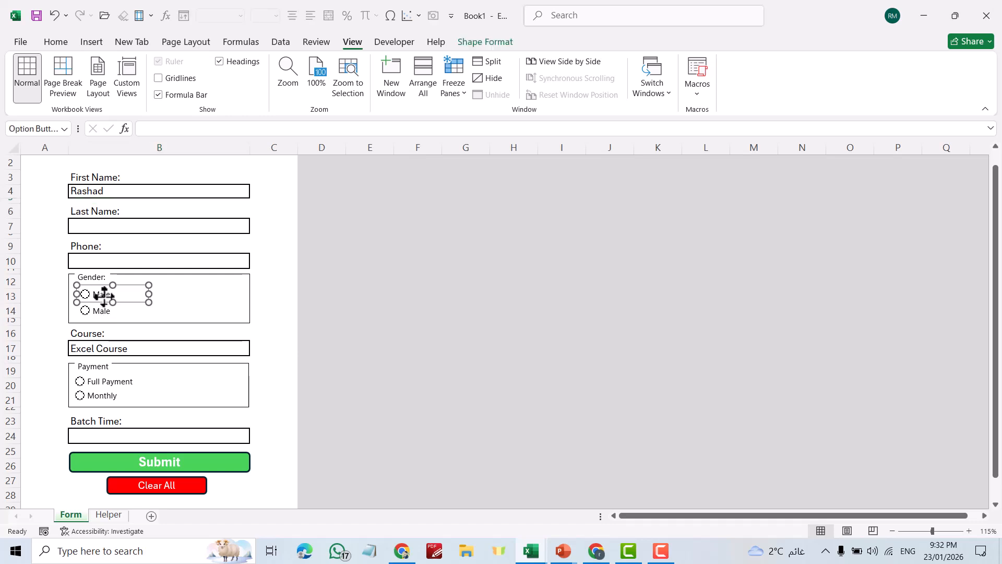
right_click(103, 293)
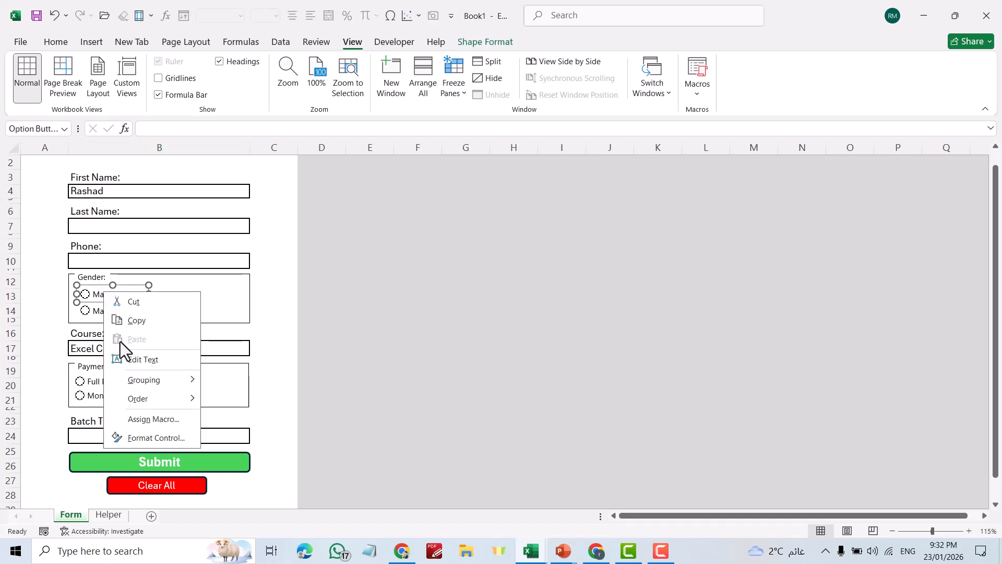
click(158, 436)
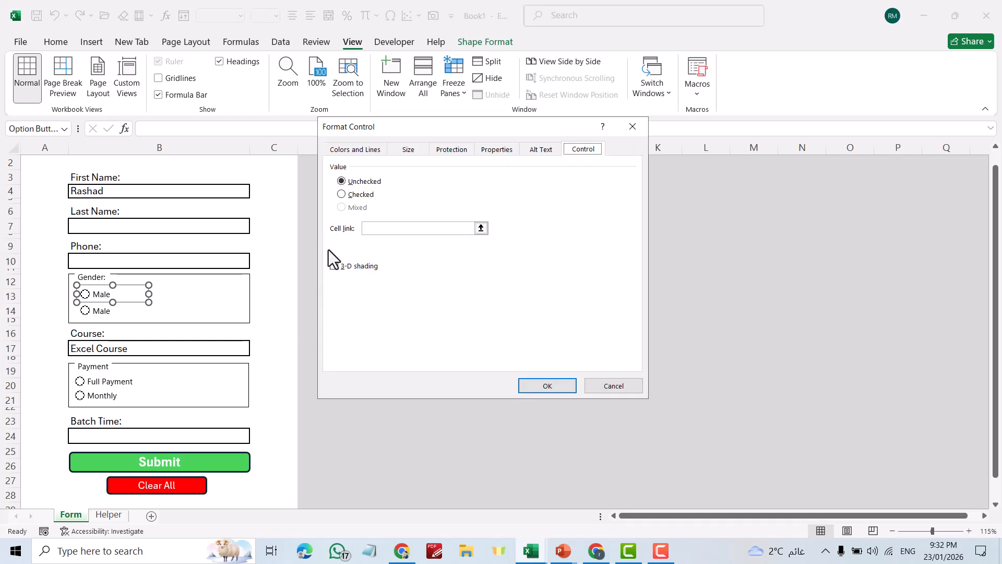
click(480, 229)
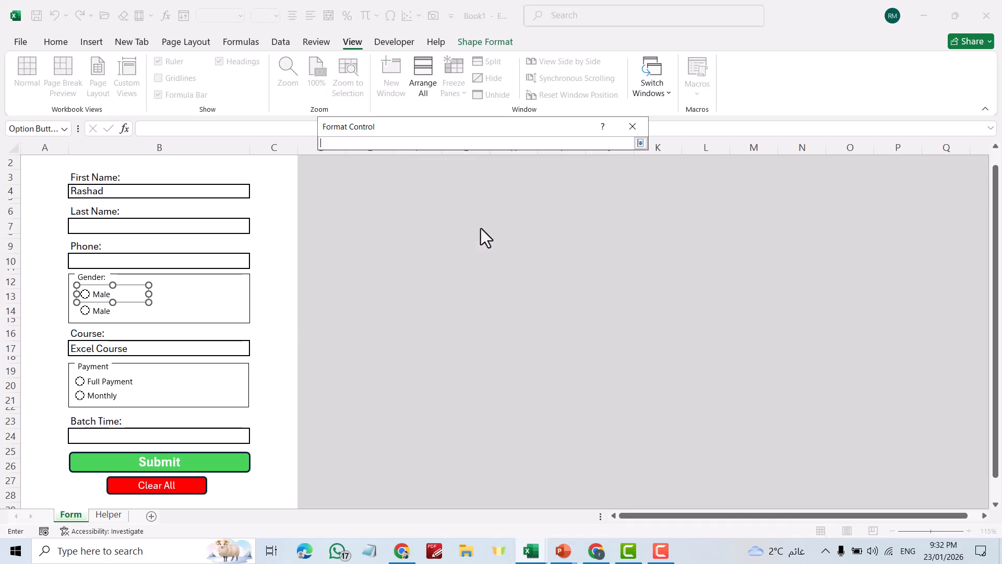
click(109, 514)
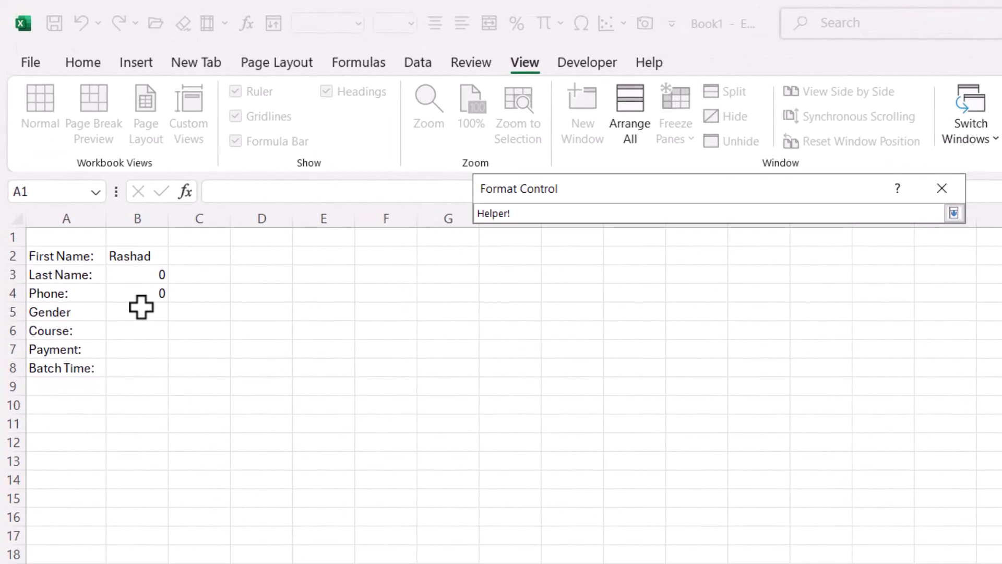
click(207, 313)
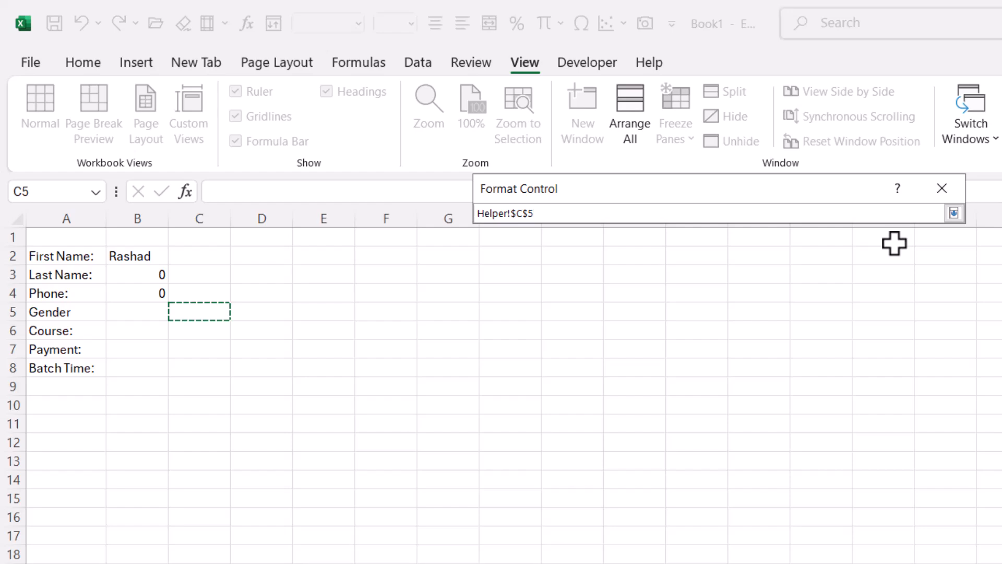
key(Return)
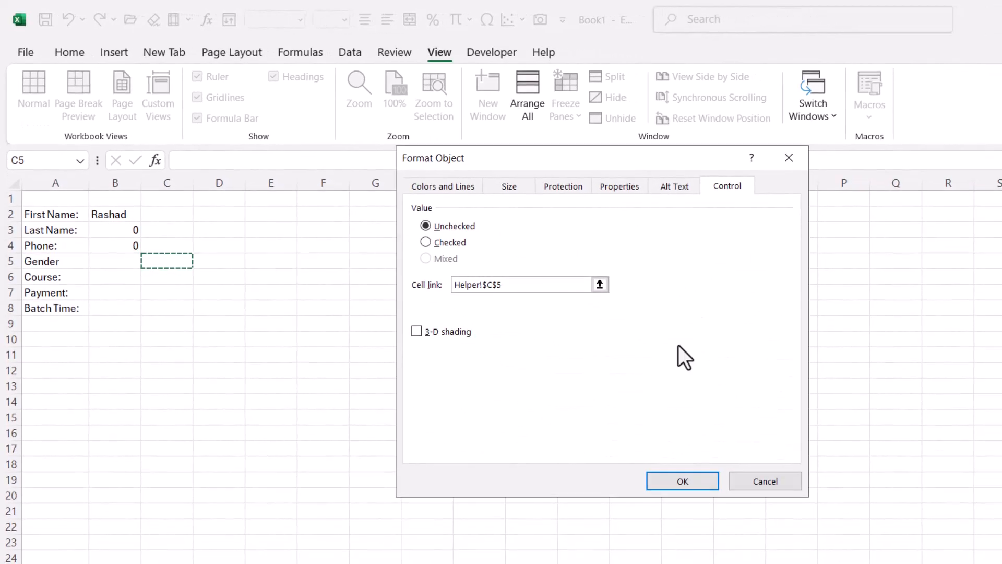
click(678, 481)
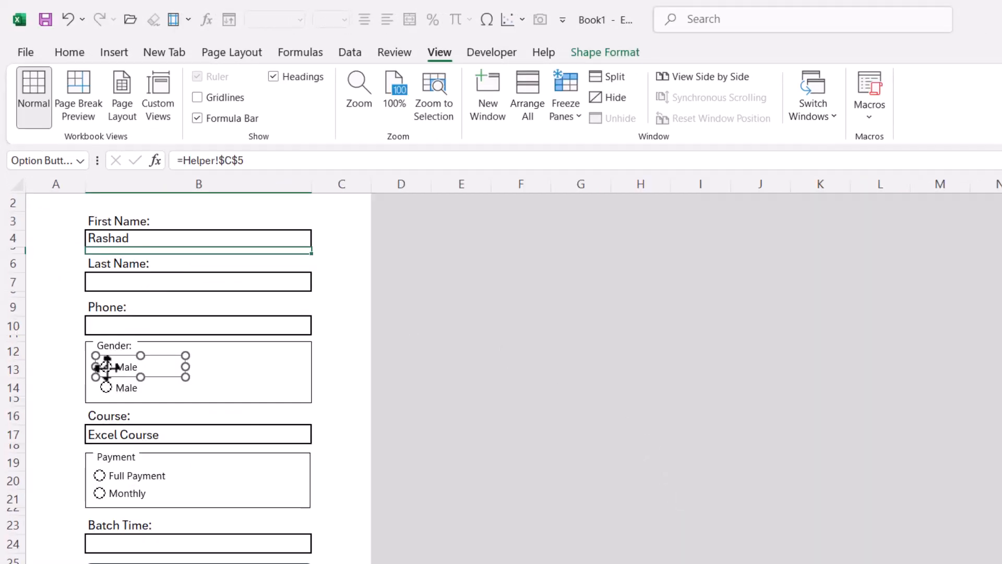
Choose the first Male option and confirm Helper C5 reads 1
click(148, 388)
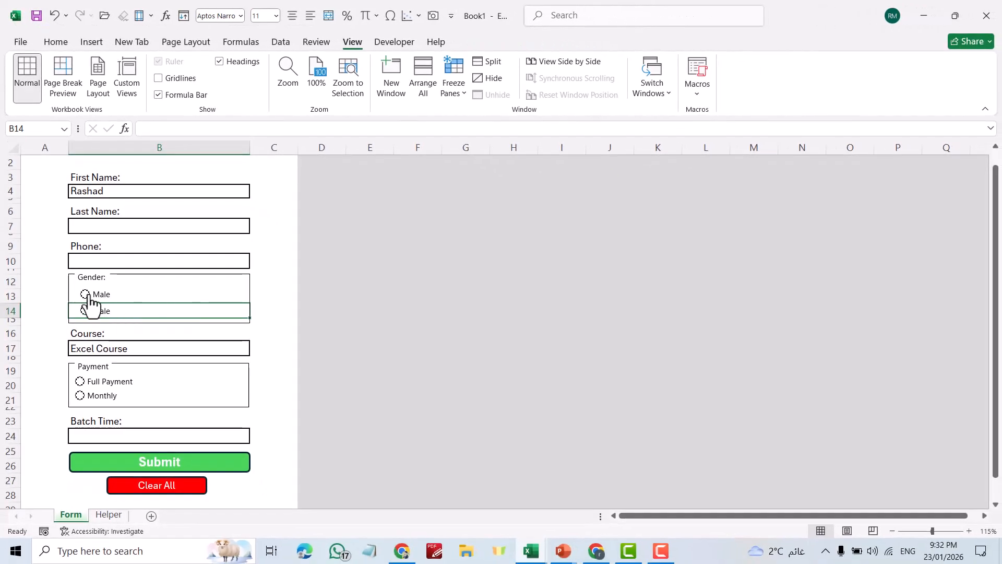
click(90, 296)
click(108, 515)
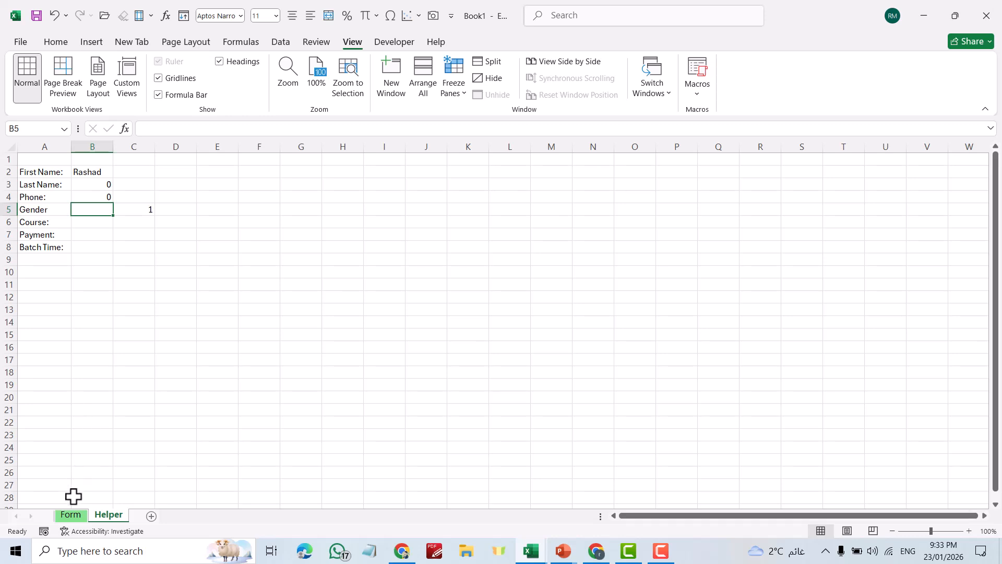
click(73, 516)
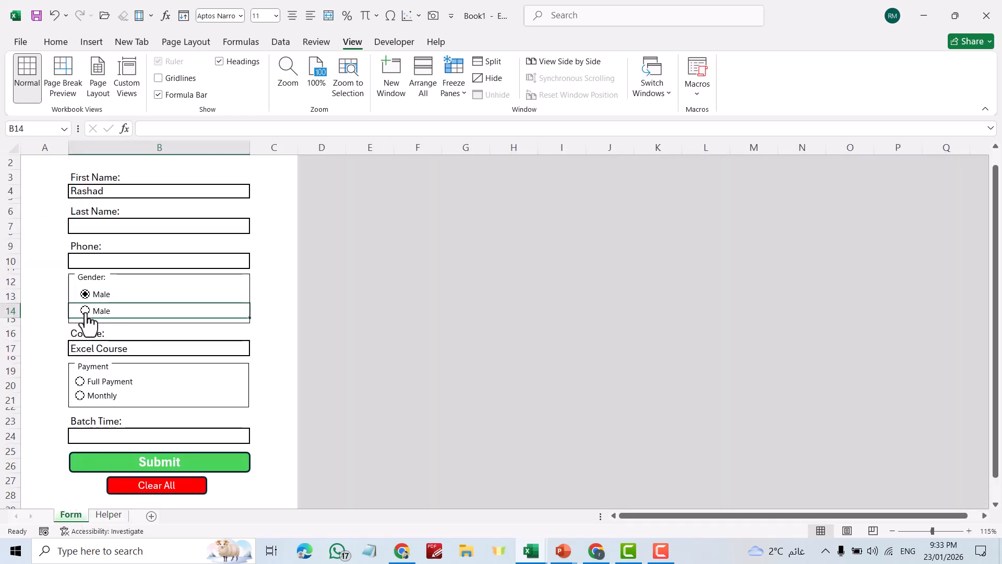
click(97, 297)
Select the second Gender option's Male caption text for editing
ctrl+click(104, 311)
click(95, 313)
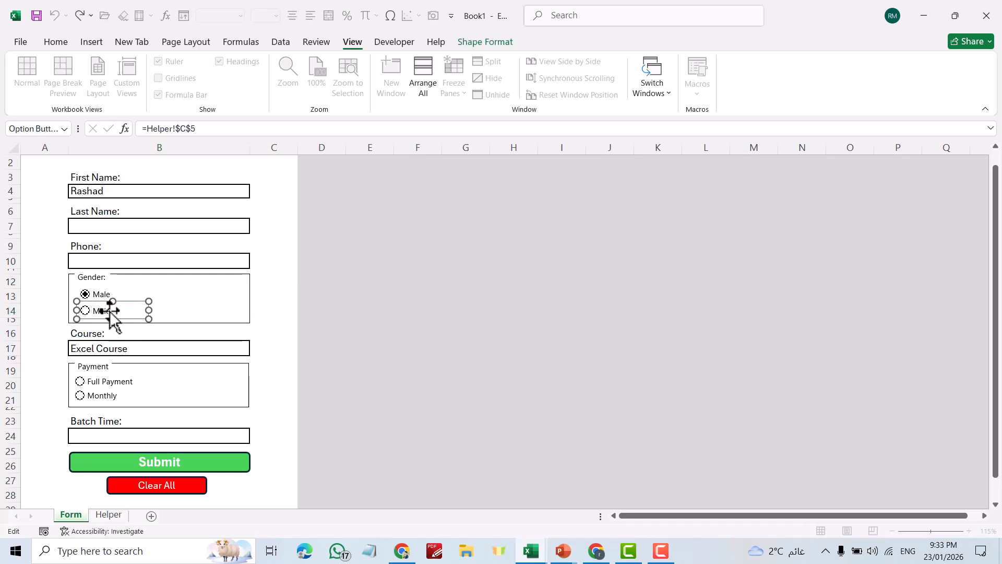
drag(118, 312, 95, 310)
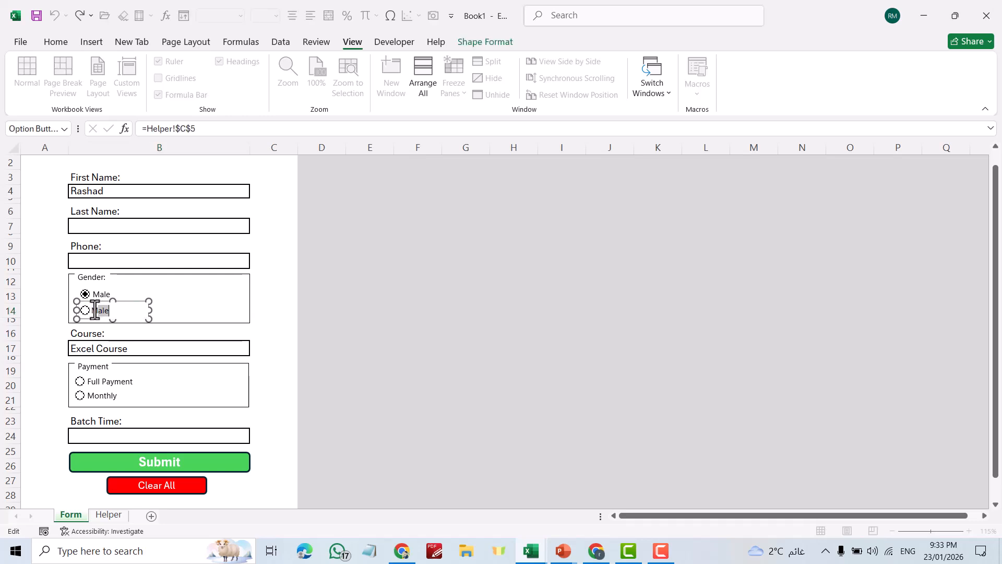
Rename the second option to Female, then toggle Female and Male to check Helper C5
text(Female)
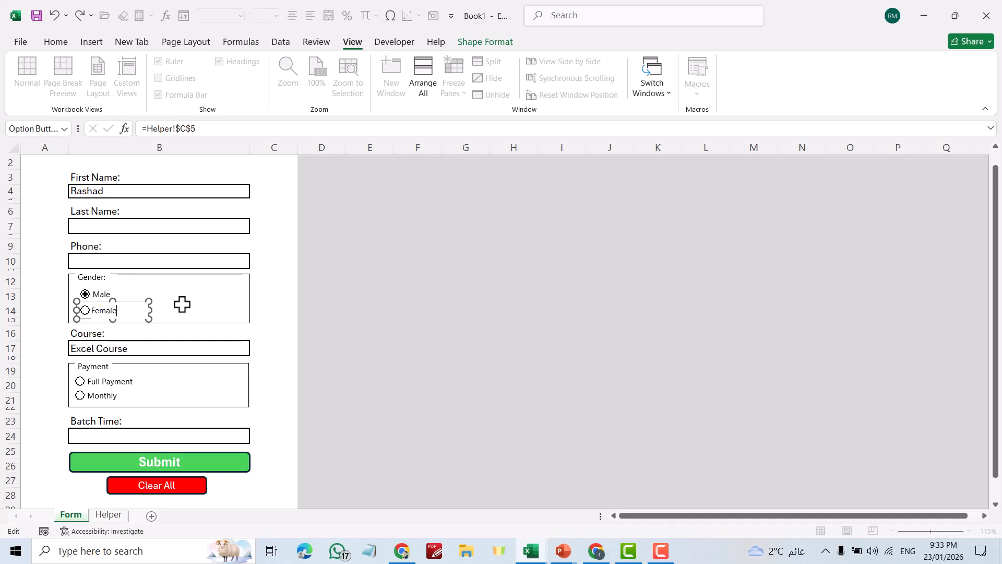
click(328, 310)
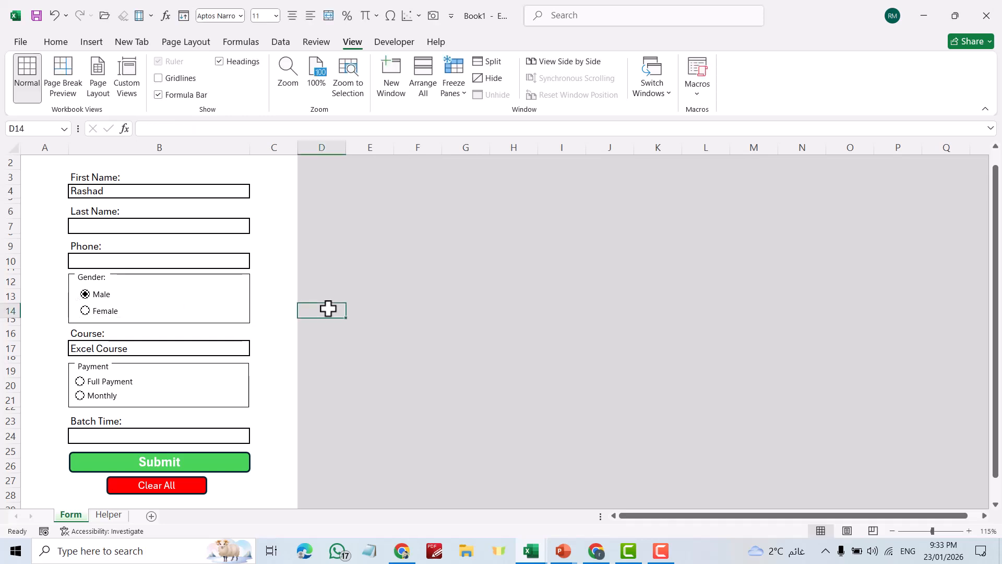
click(87, 312)
click(108, 516)
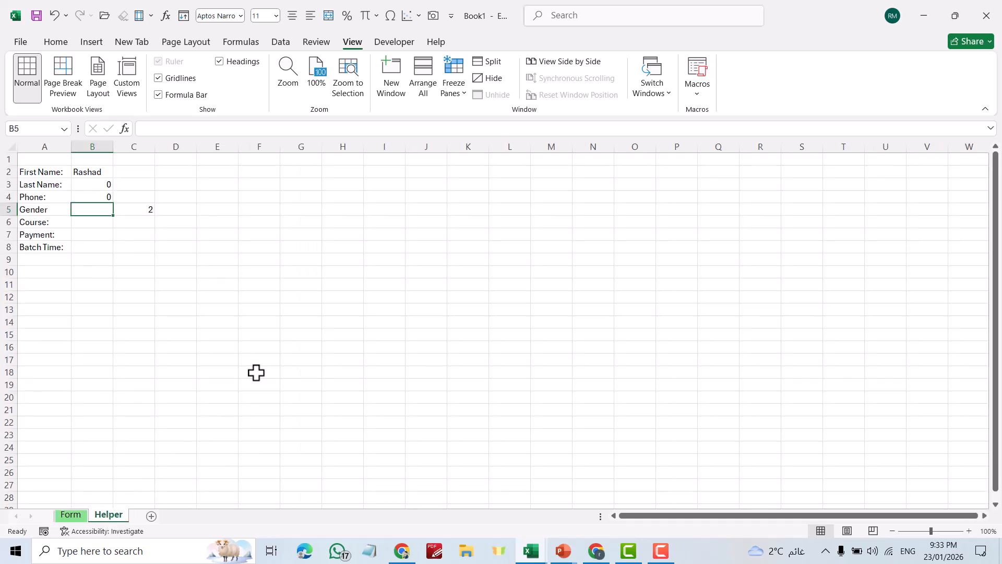
click(70, 515)
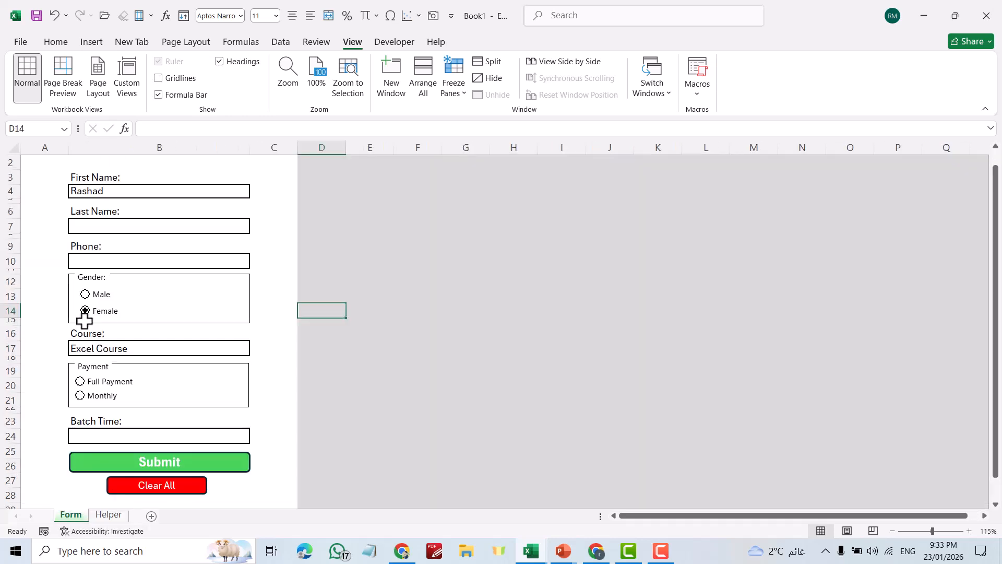
click(85, 294)
On the Helper sheet, select cell B5 for the Gender formula
click(110, 515)
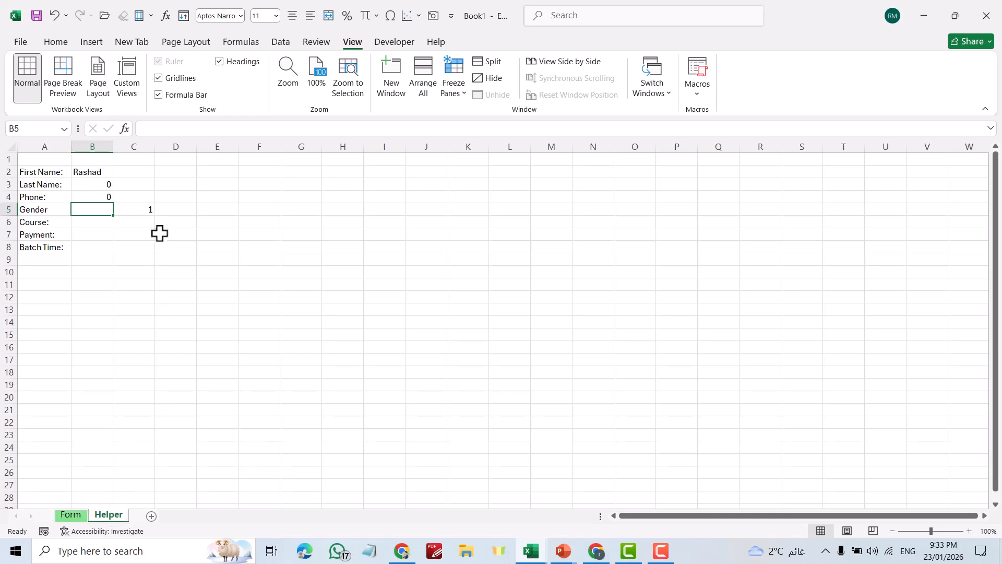
key(F2)
click(296, 282)
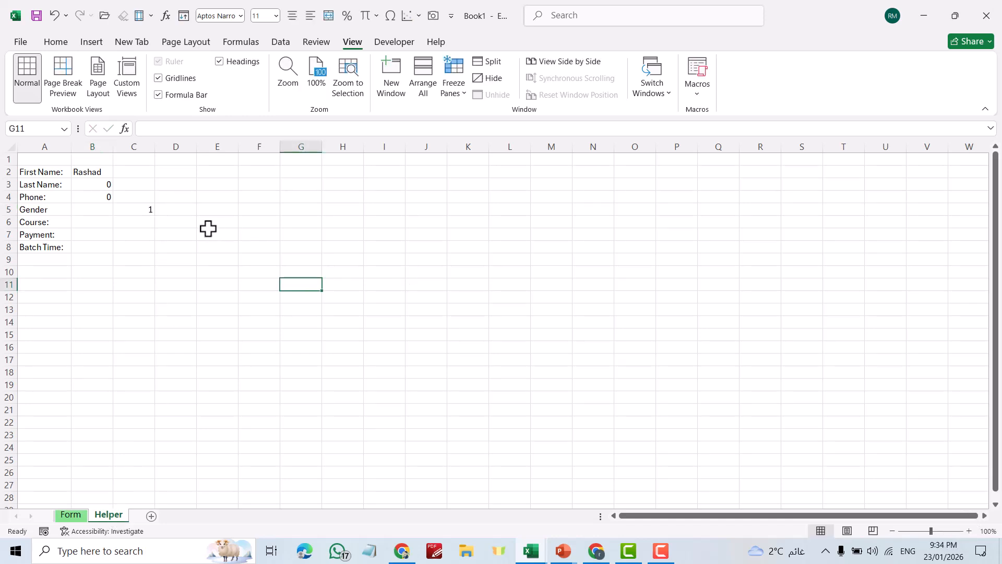
click(92, 209)
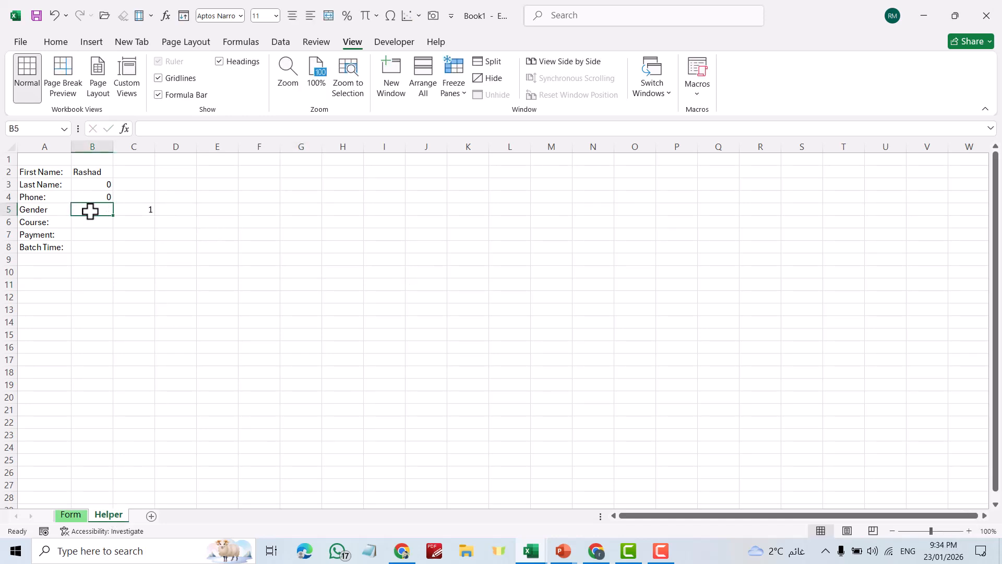
Enter =IF(C5=1,"Male","Female") in Helper cell B5
text(=if)
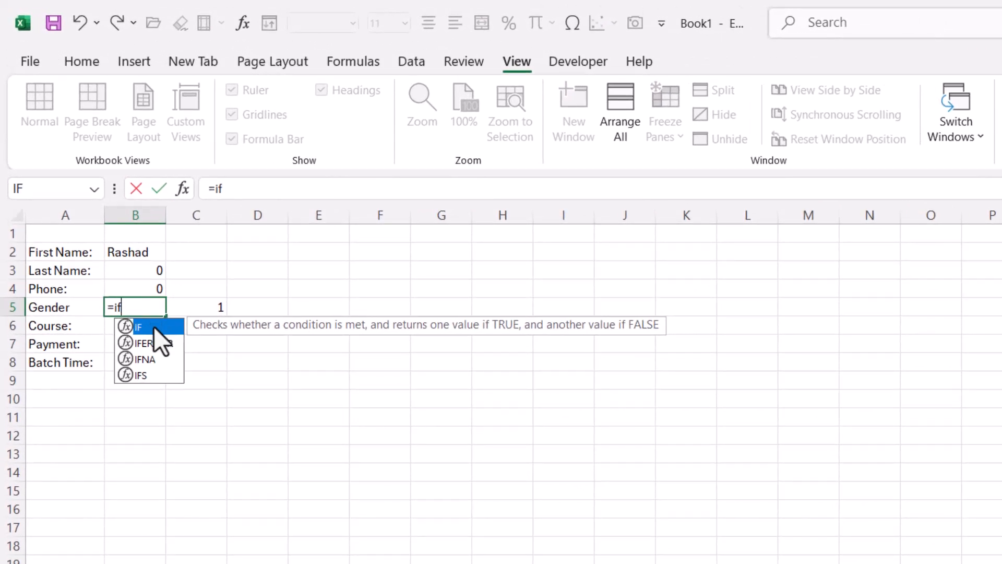
key(Tab)
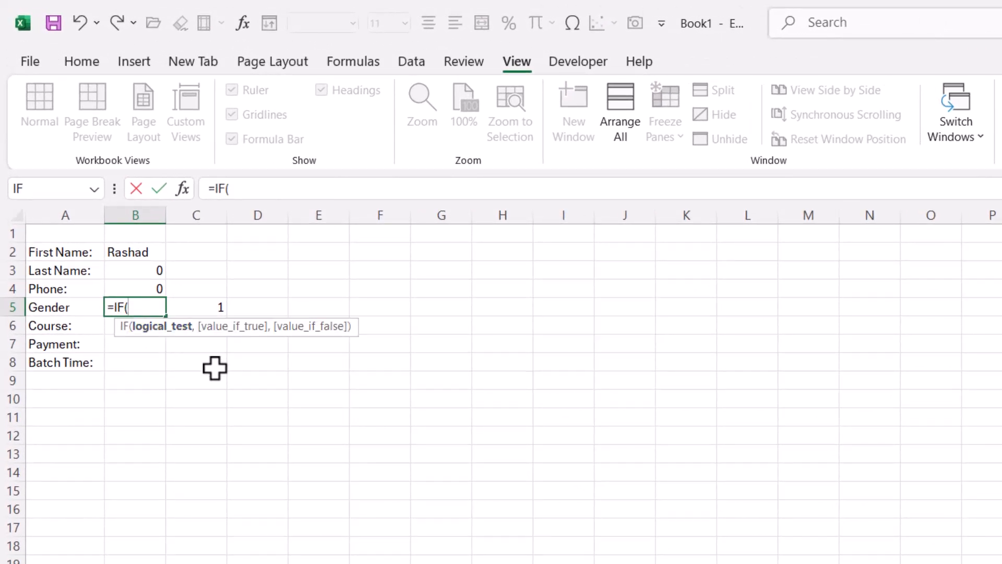
click(208, 302)
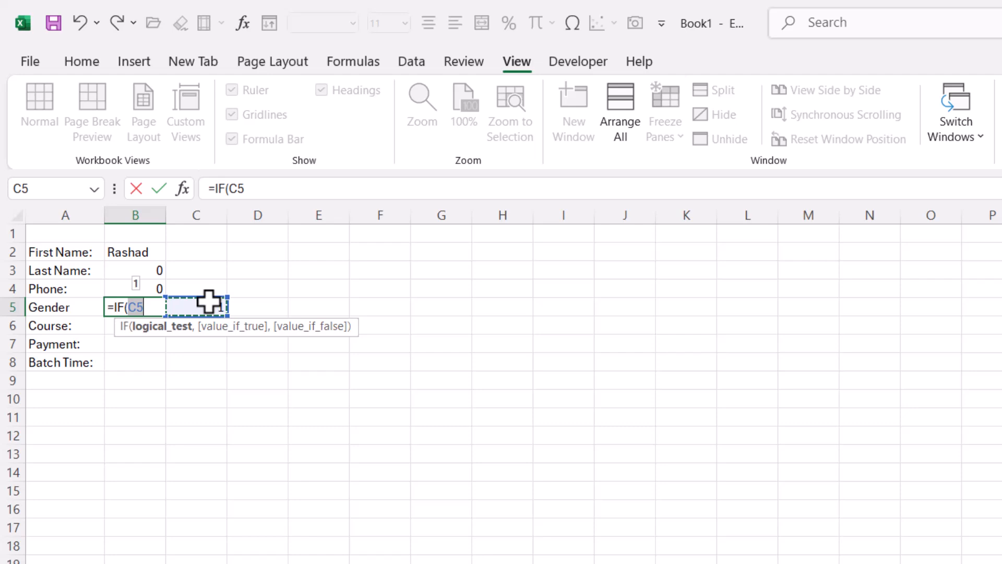
text(=)
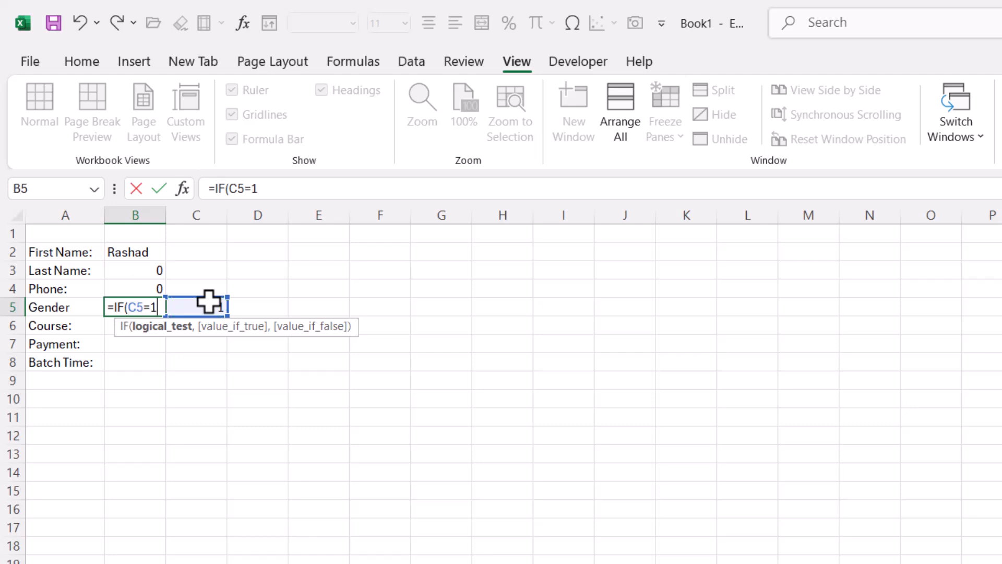
text(1,)
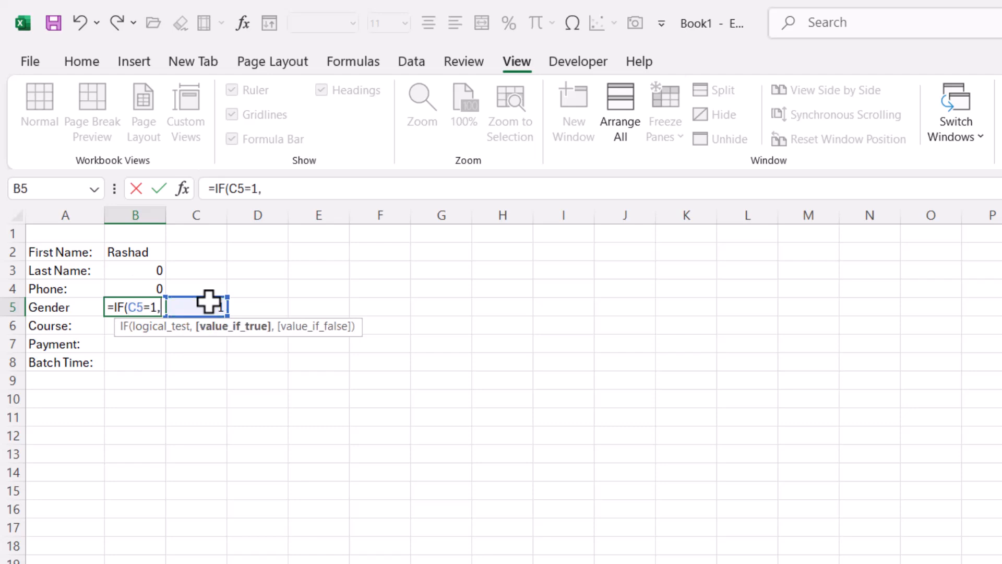
text("Ma)
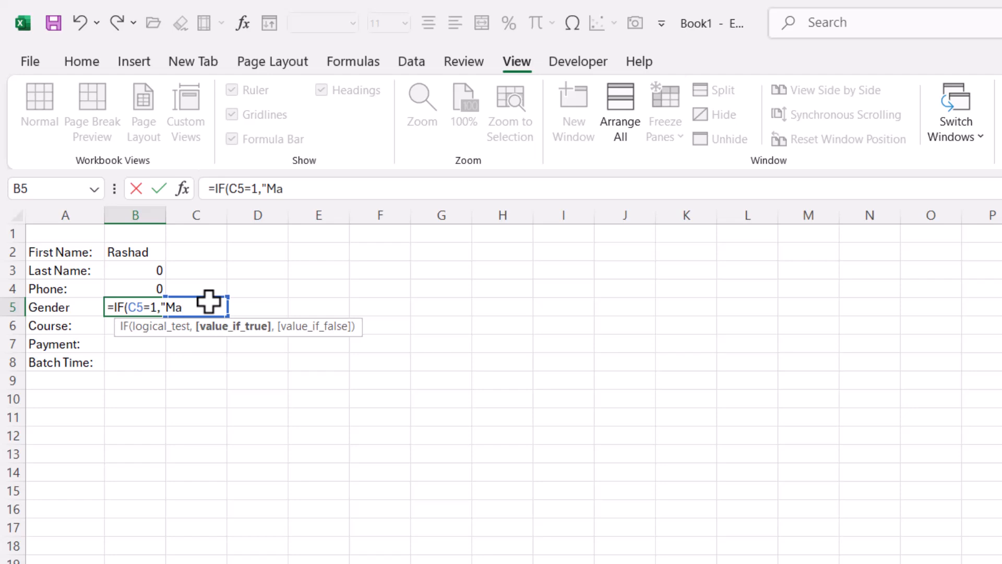
text(le","Fema)
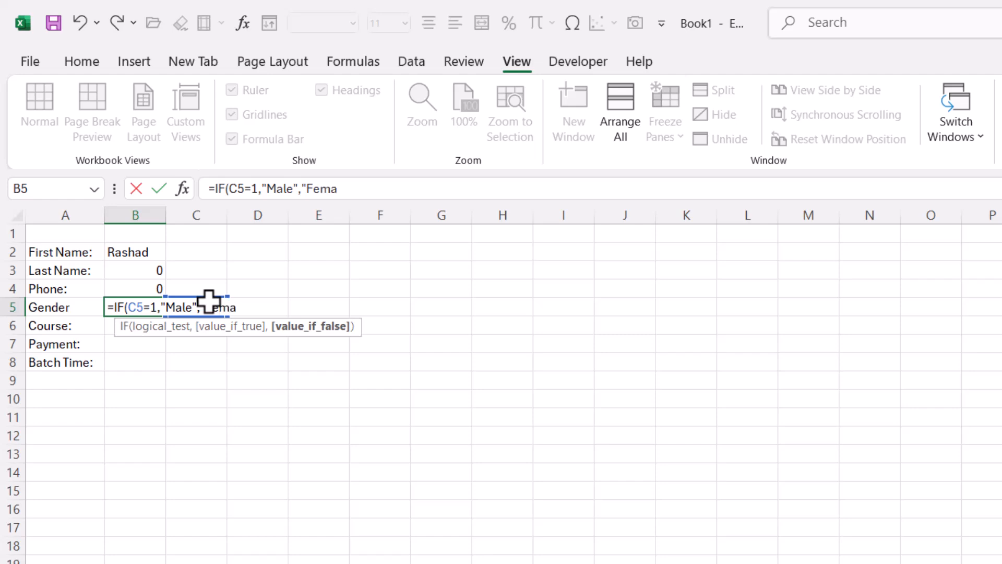
text(le"))
key(Return)
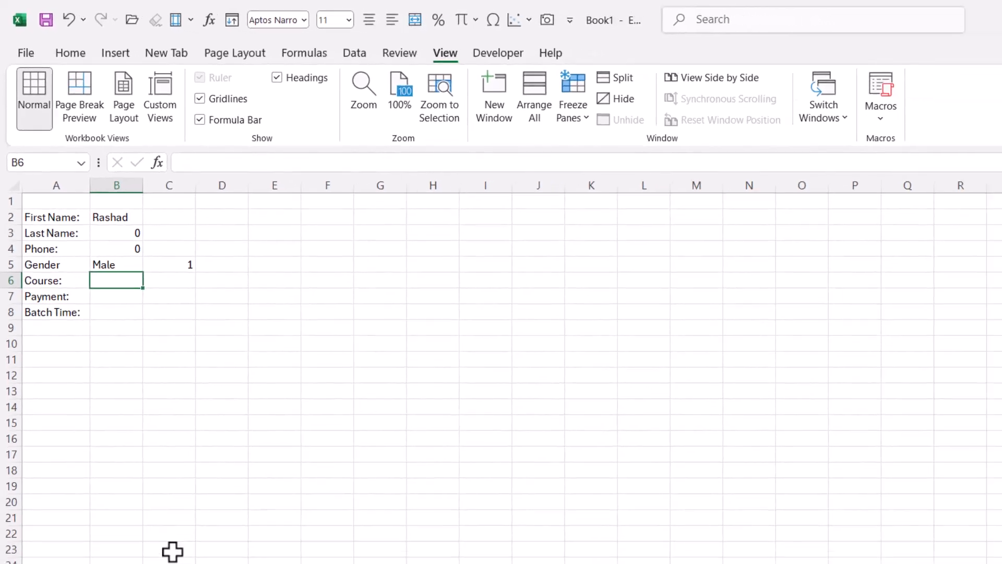
Choose Female as the gender on the Form sheet
click(72, 516)
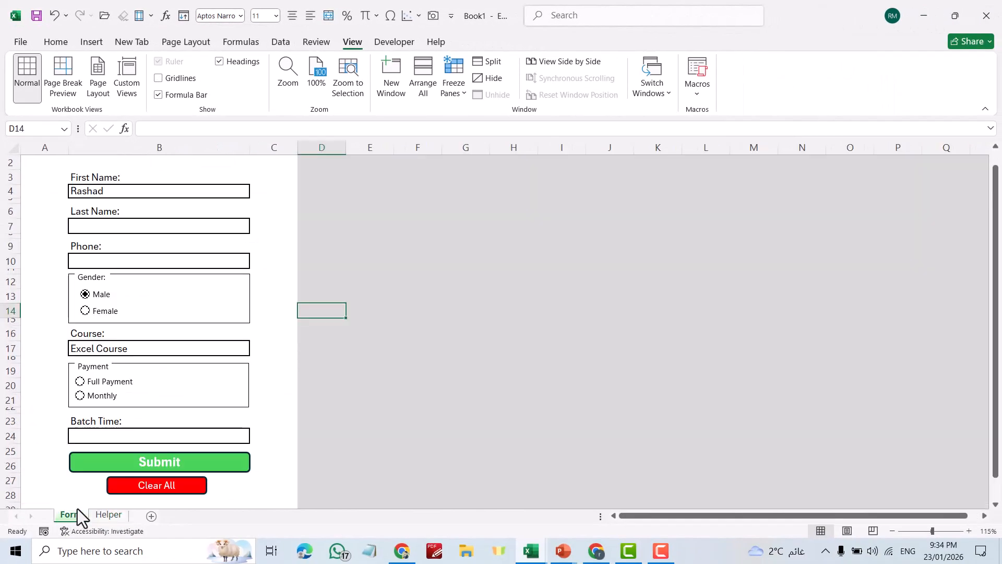
click(86, 313)
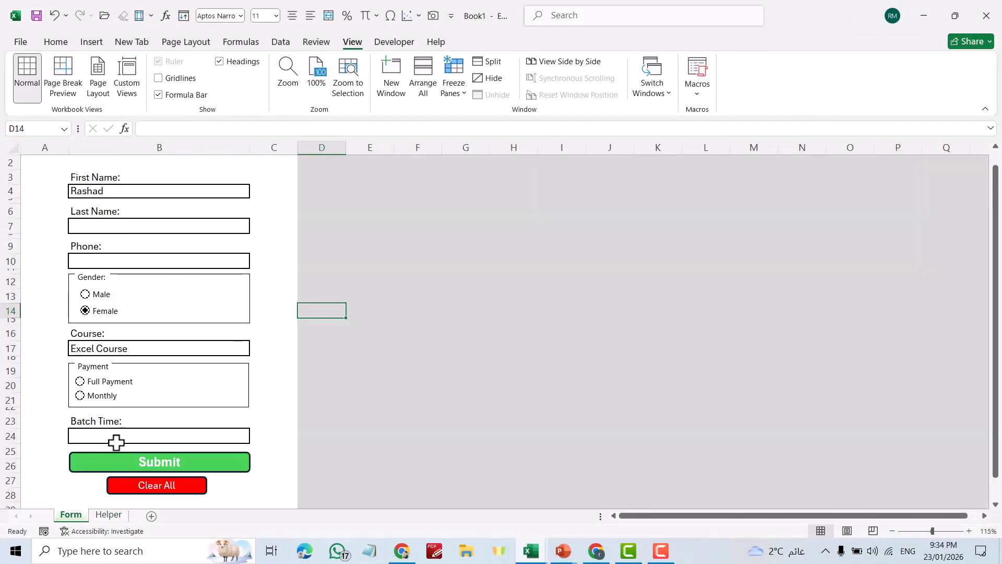
click(108, 516)
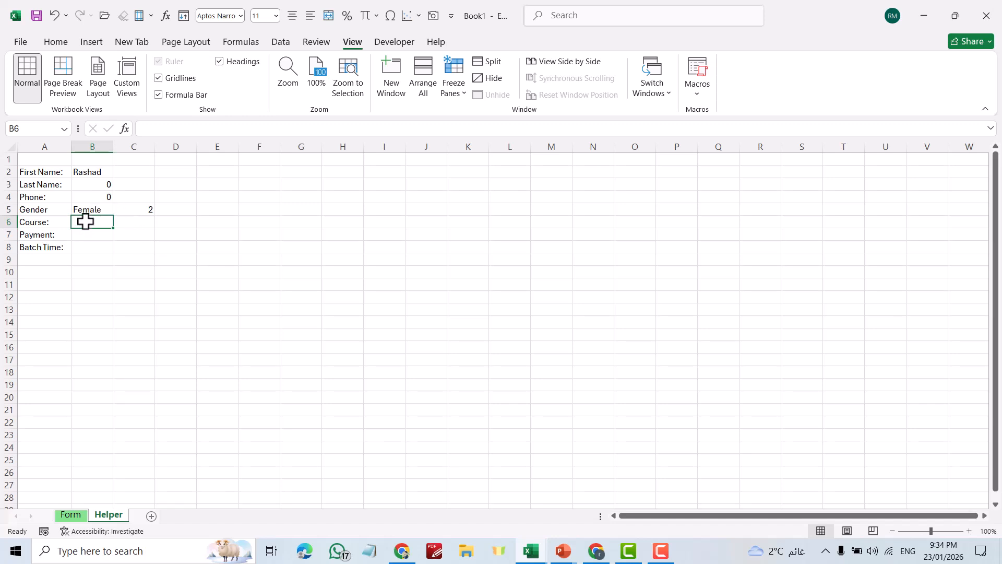
Enter =Form!B17 in Helper B6 so it shows Excel Course
text(=)
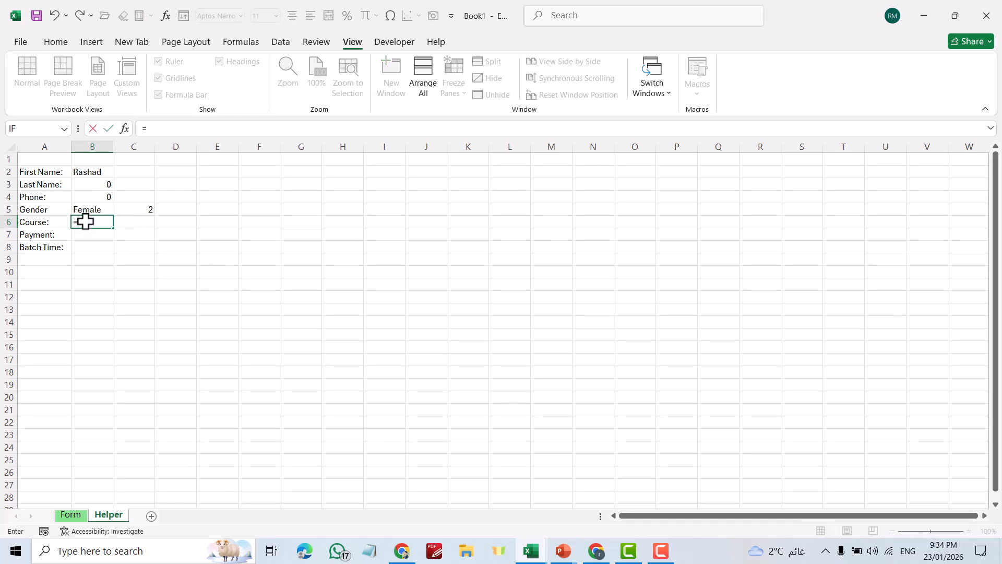
click(77, 518)
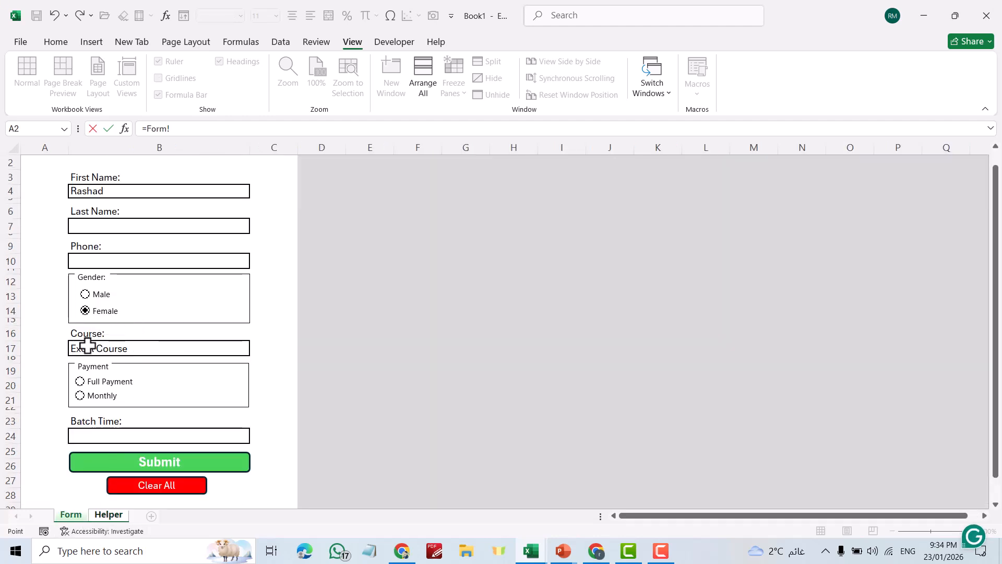
click(107, 349)
key(Return)
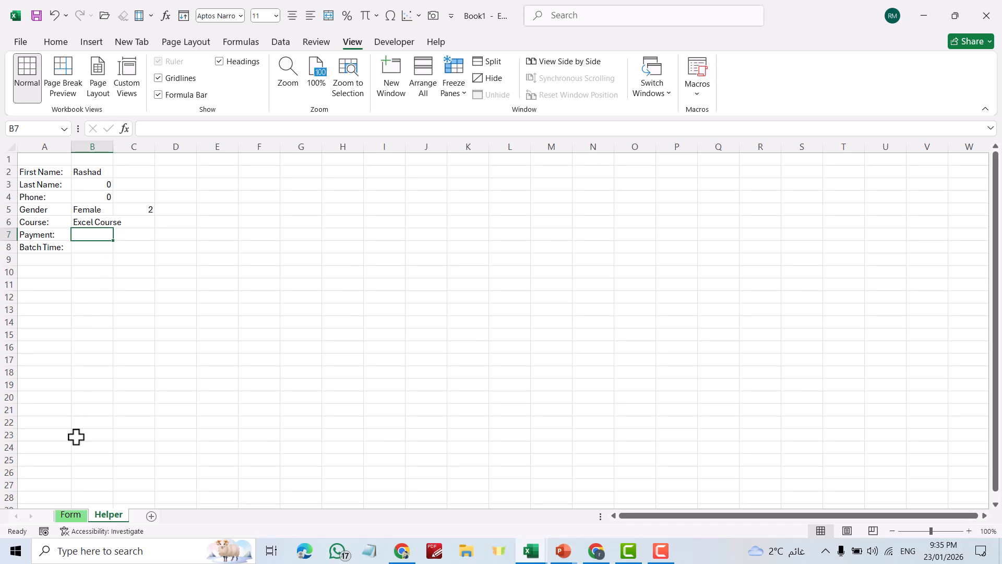
Set the Full Payment option's cell link to Helper!$C$7 in Format Control
click(71, 517)
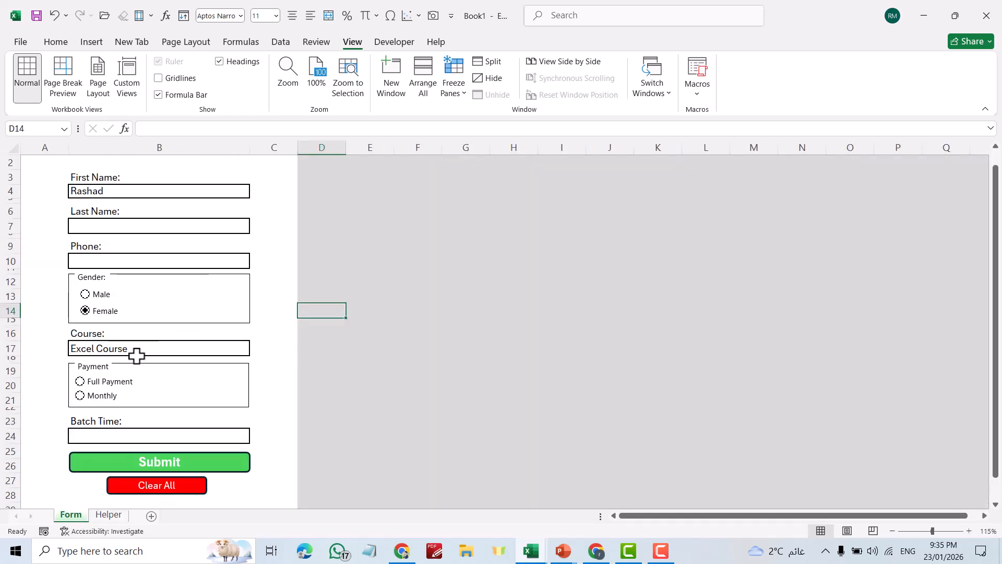
ctrl+click(116, 381)
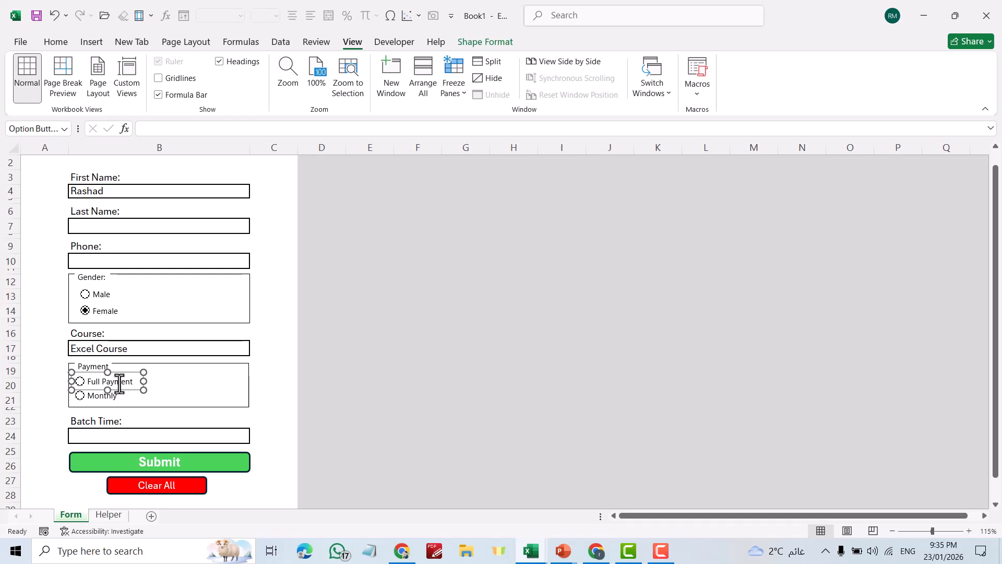
right_click(119, 381)
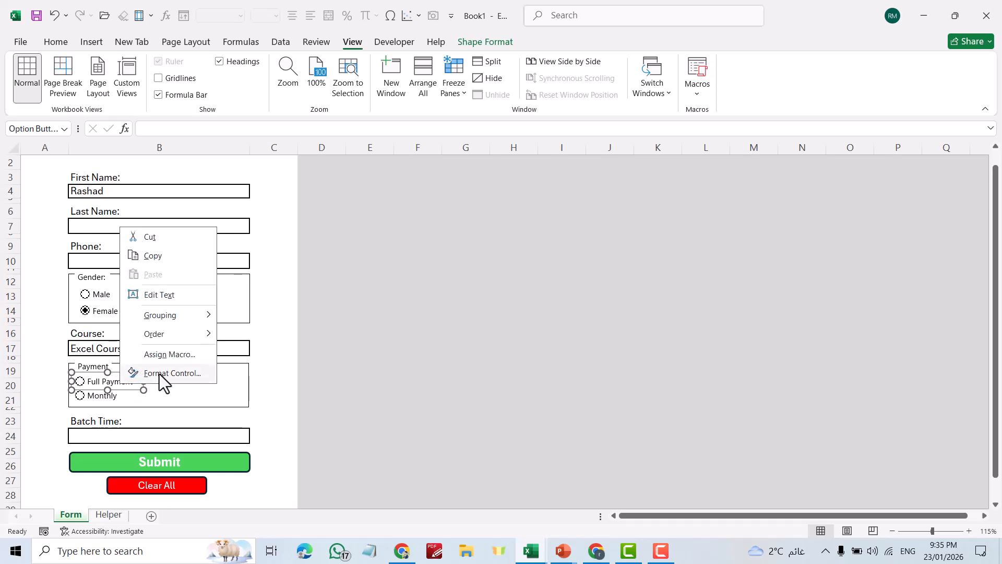
click(159, 374)
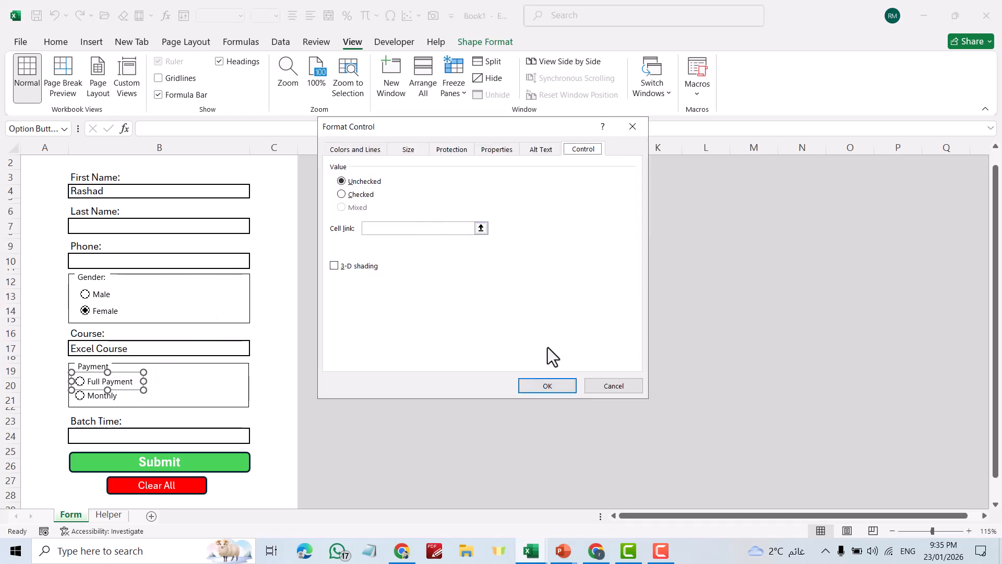
click(478, 228)
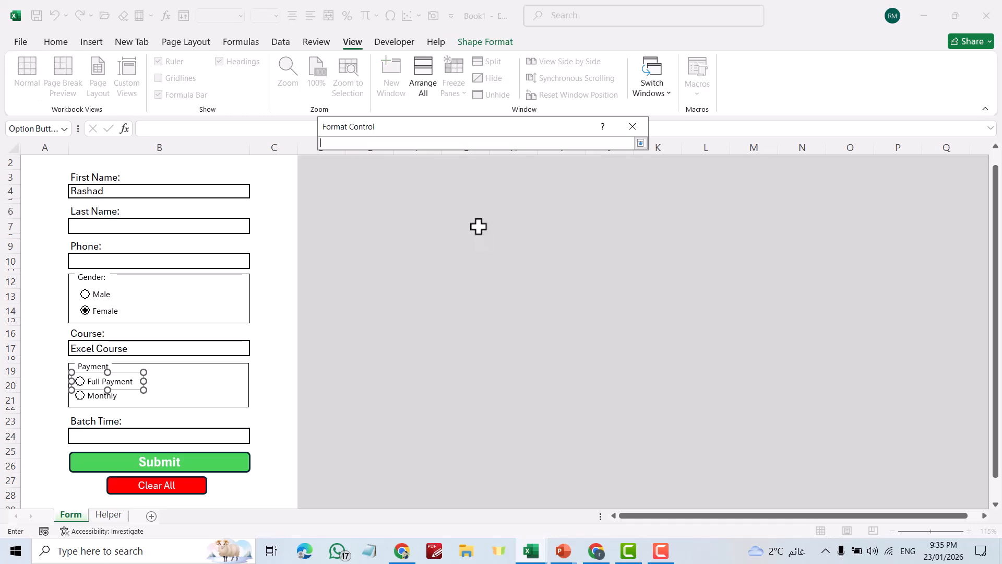
click(108, 516)
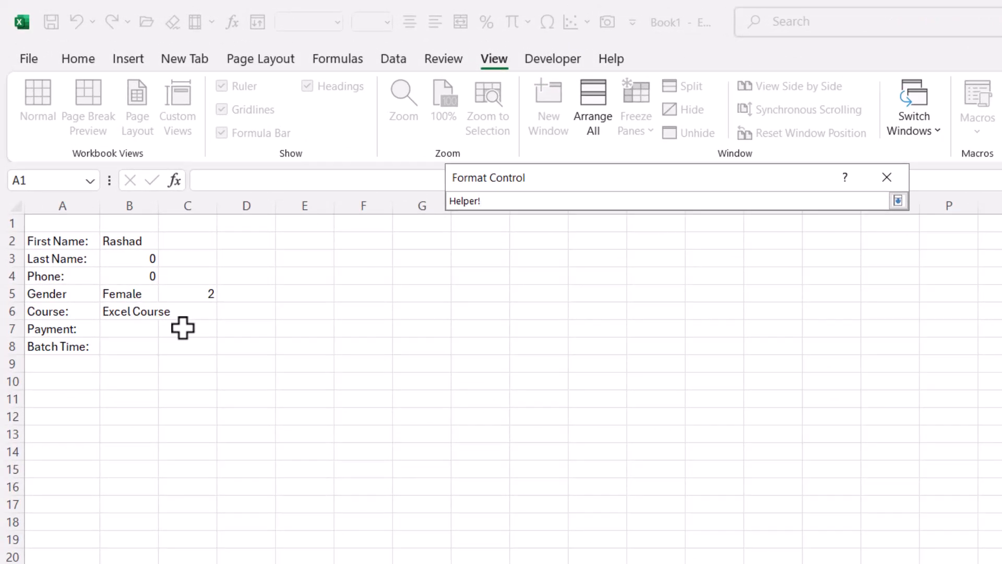
click(184, 328)
key(Return)
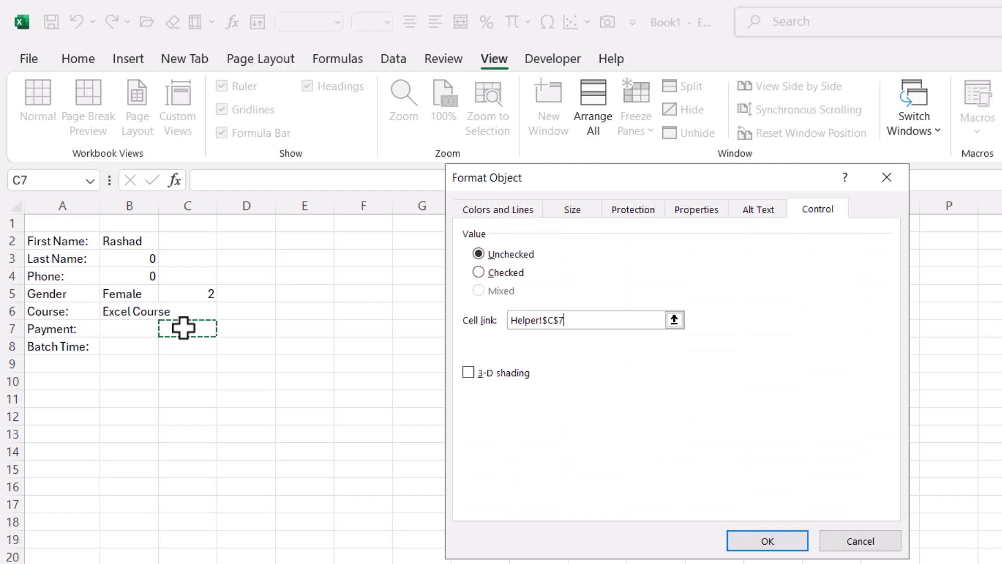
click(768, 542)
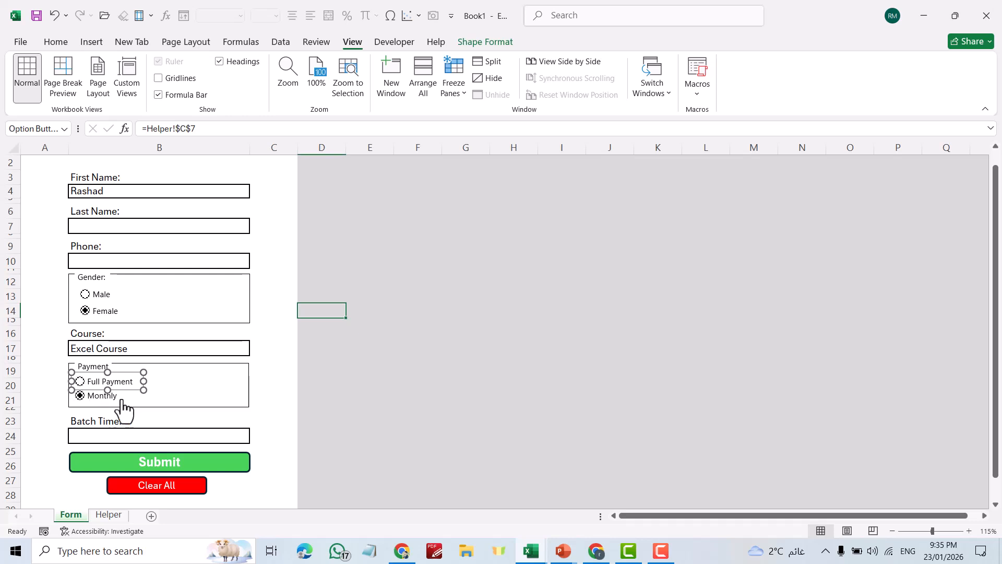
Test Full Payment and then Monthly, checking Helper C7 reads 2 for Monthly
click(139, 396)
click(81, 382)
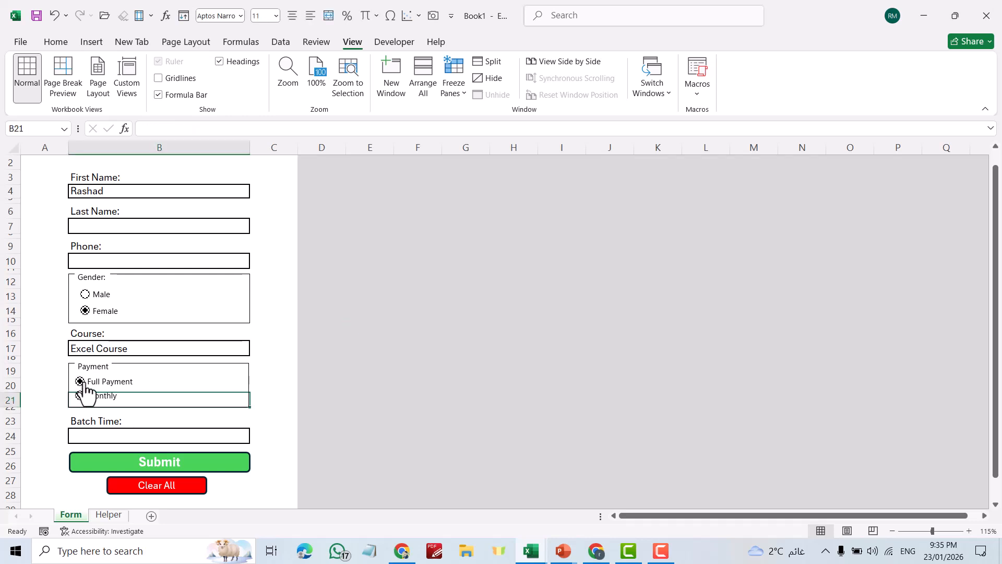
click(109, 514)
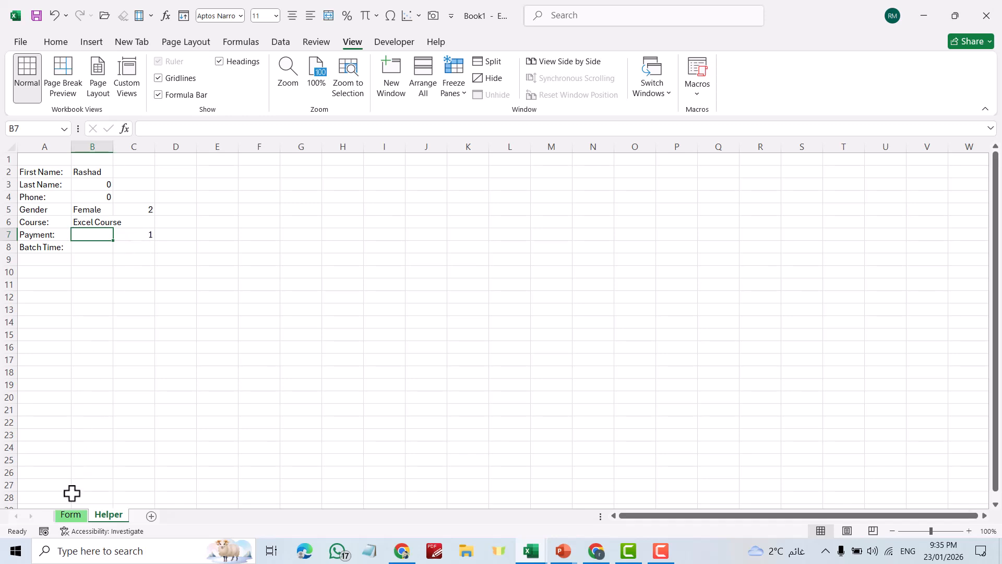
click(71, 516)
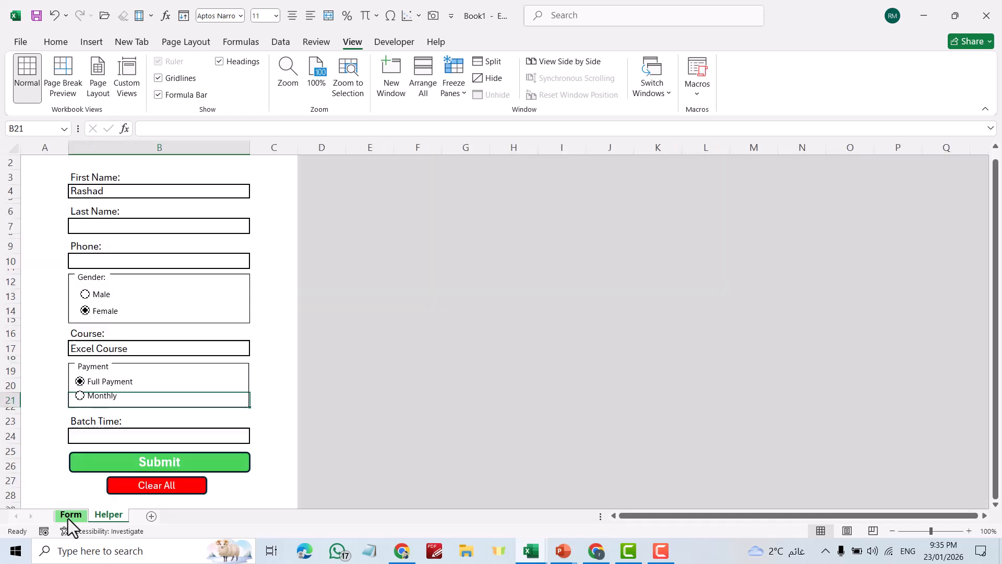
click(84, 397)
click(116, 514)
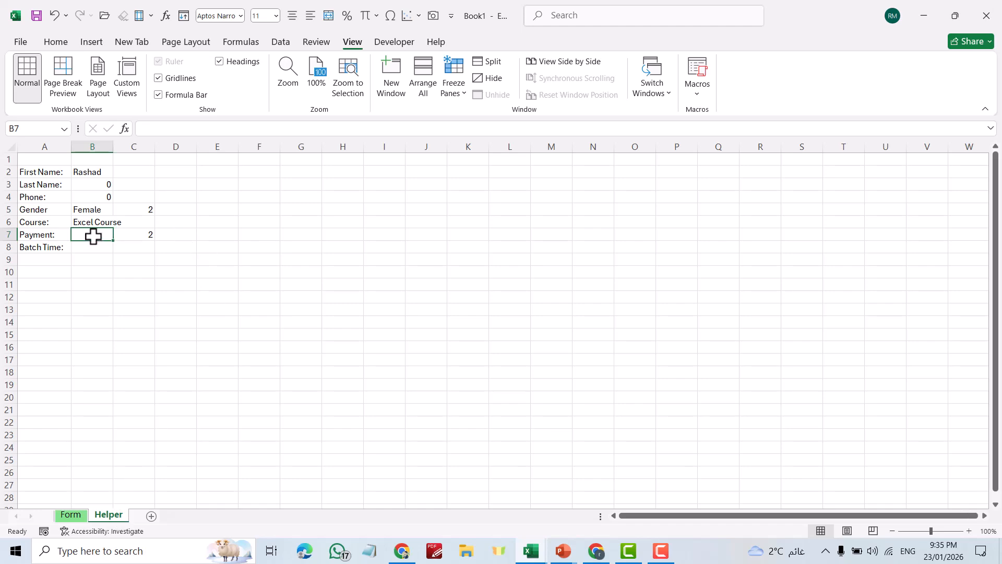
Begin the formula =IF(C7=1,"Fully Payment", in Helper cell B7
text(=if)
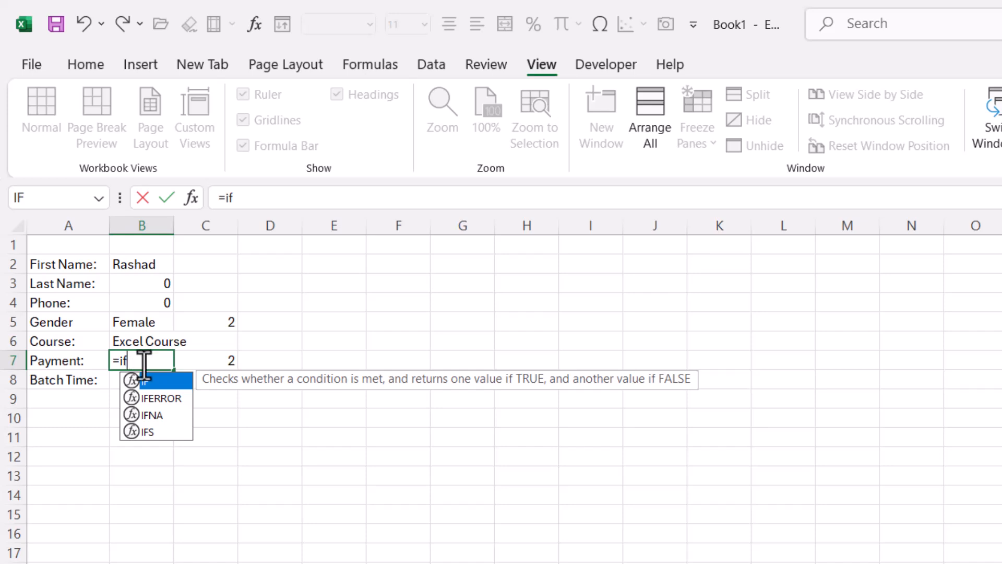
double_click(146, 382)
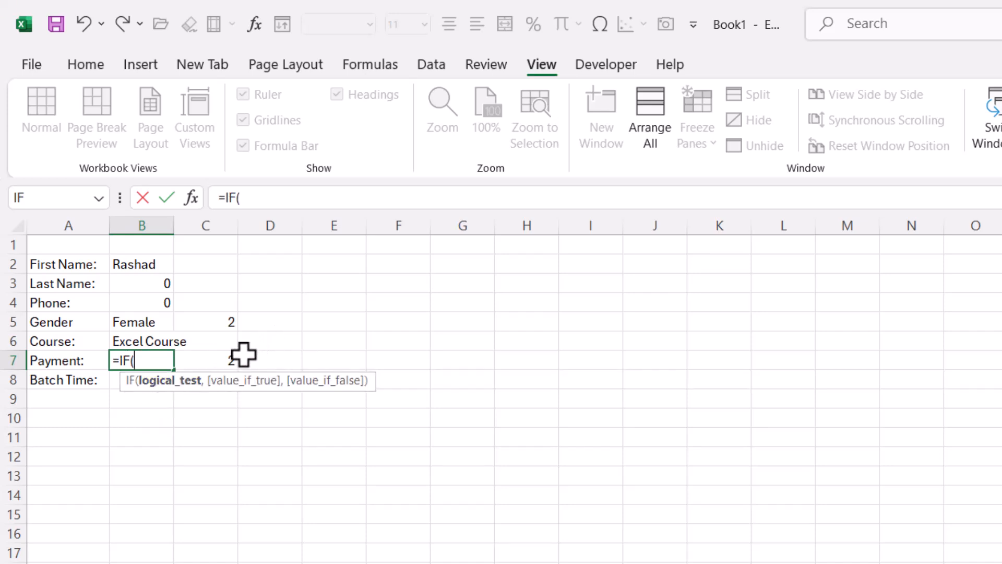
click(226, 359)
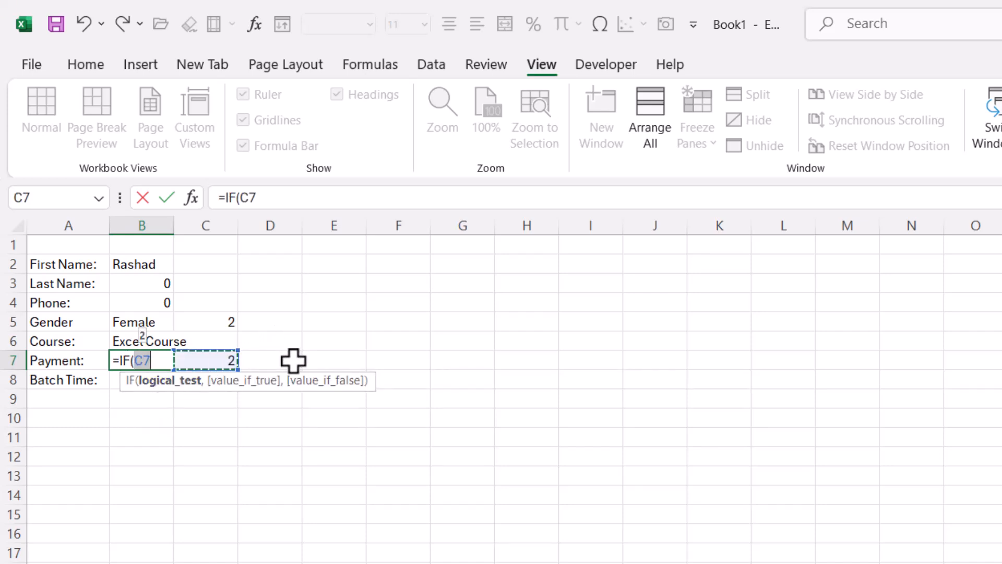
text(=)
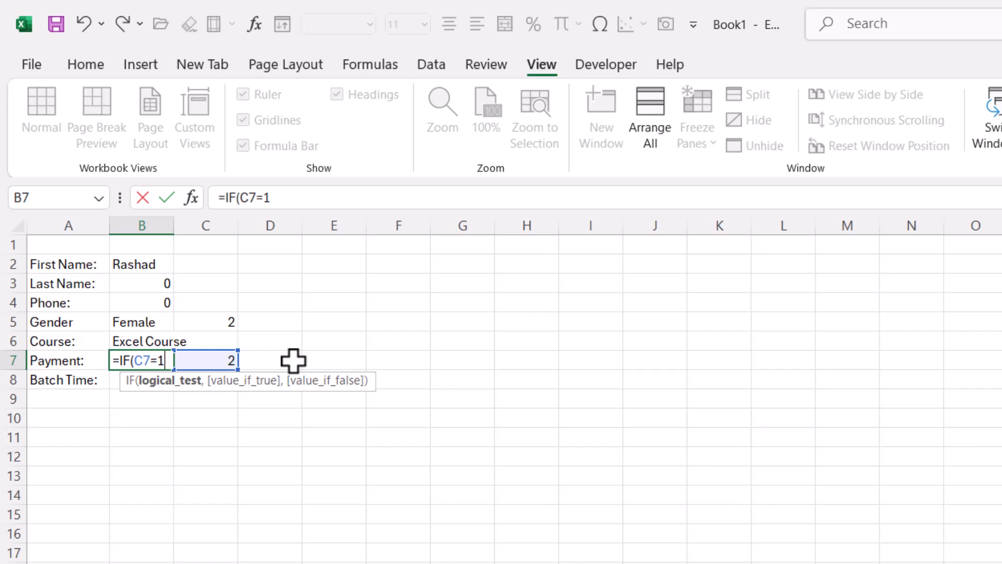
text(1,"Fully P)
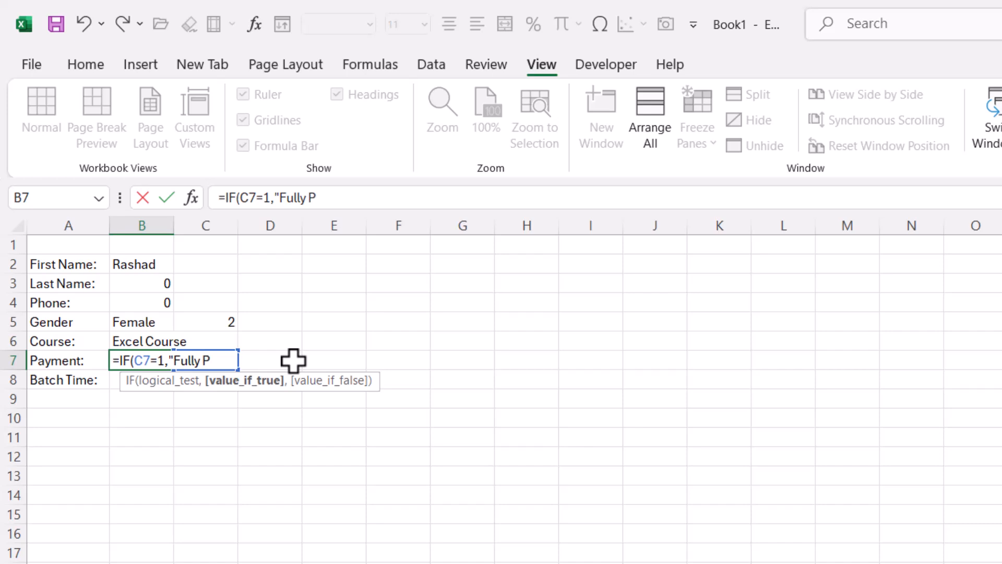
text(ayment)
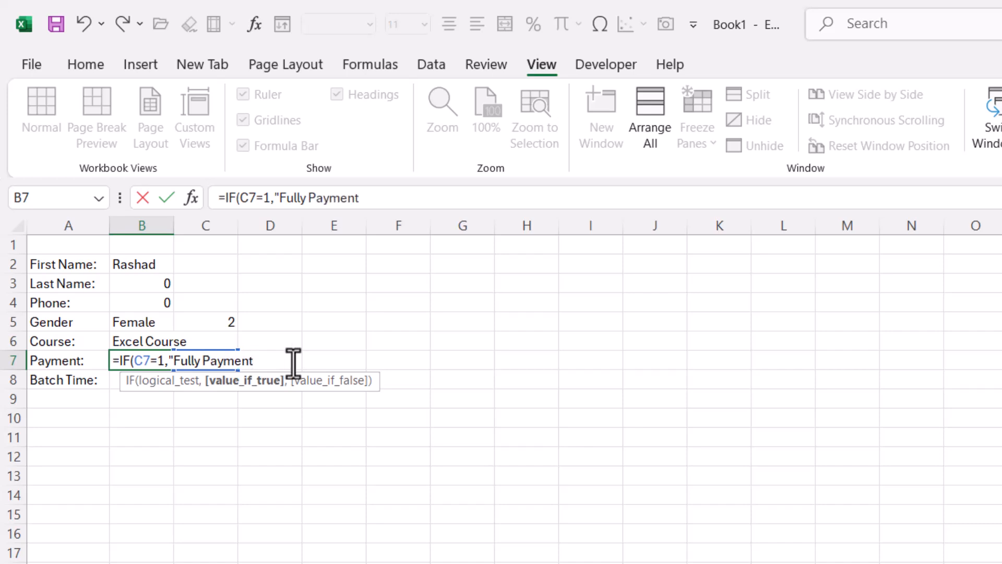
text(","Monthly")
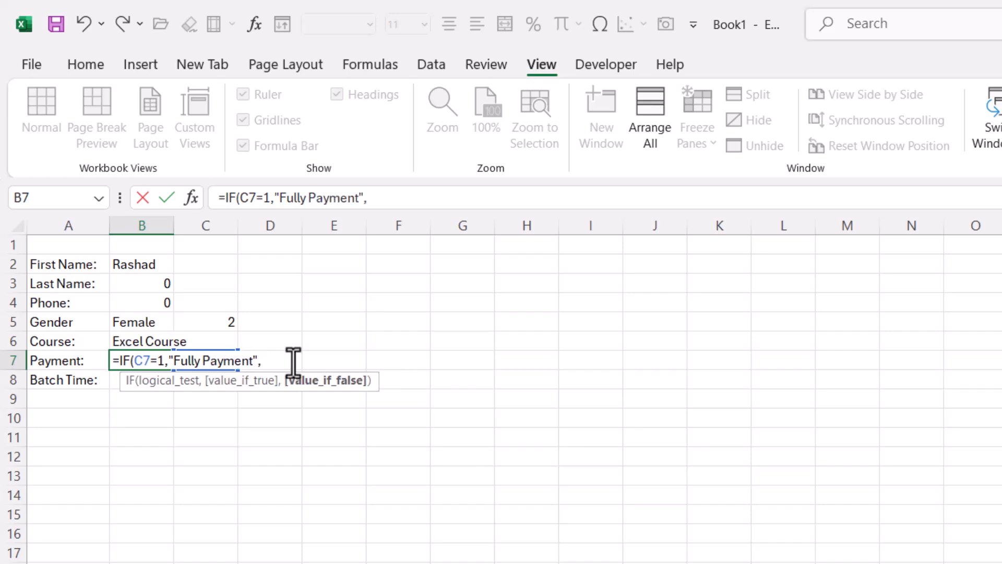
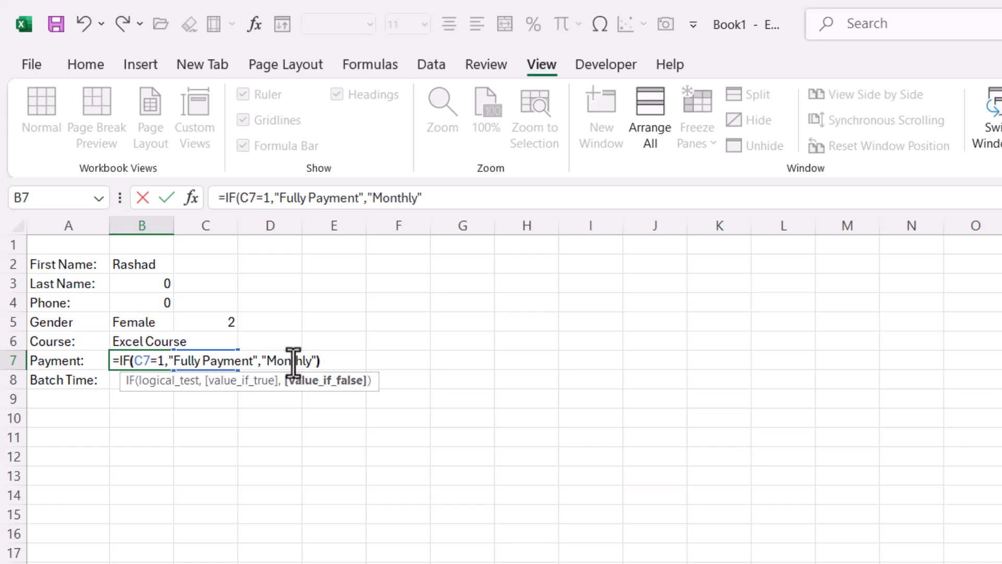
Commit the IF formula, confirm Full Payment makes B7 read 'Fully Payment', and widen column B
key(Return)
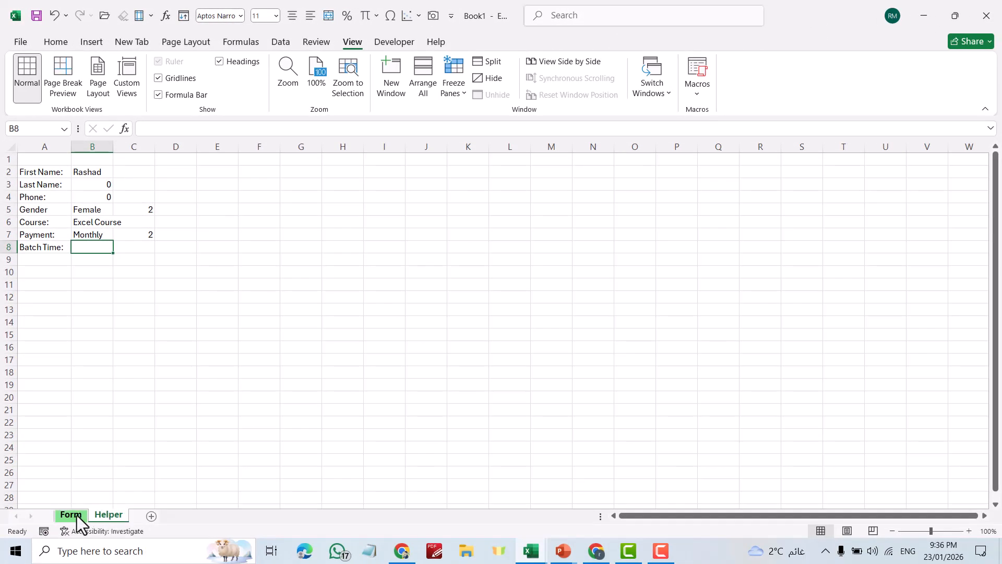
click(73, 516)
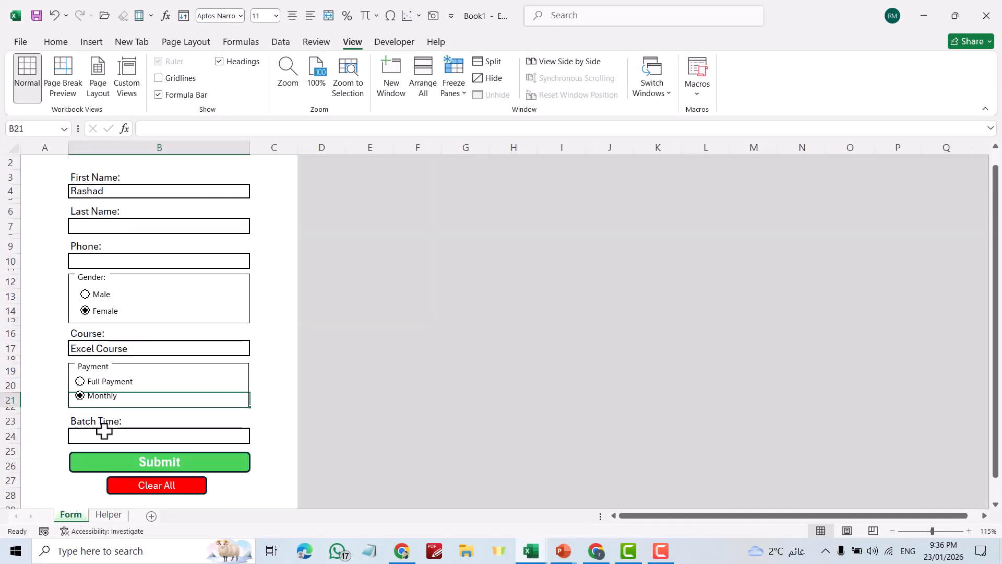
click(80, 381)
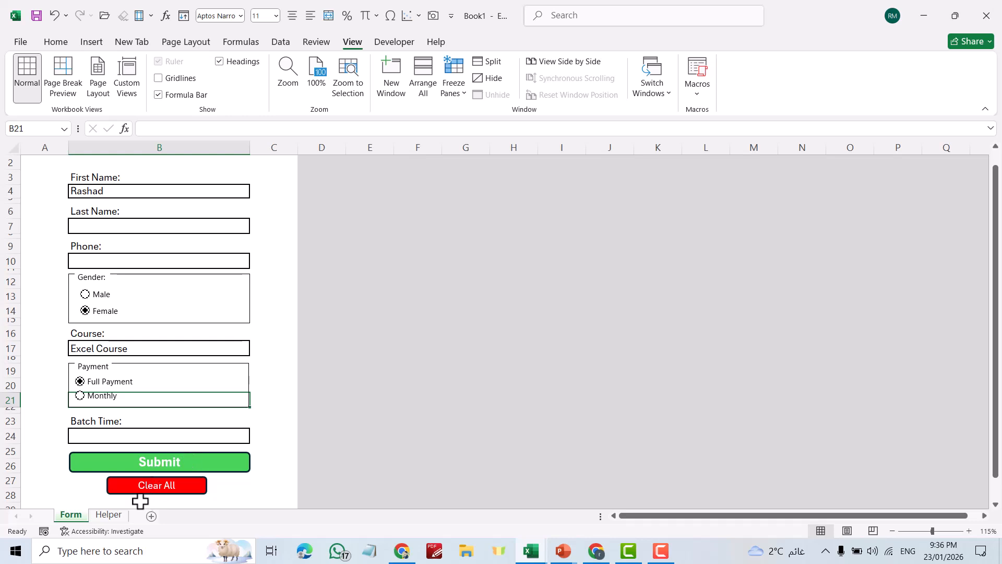
click(109, 515)
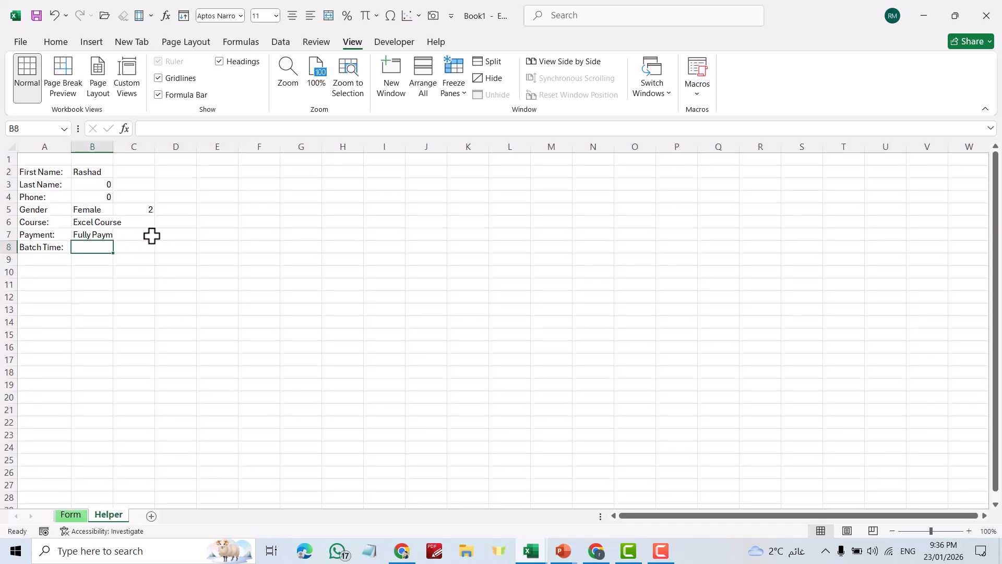
drag(110, 149, 127, 152)
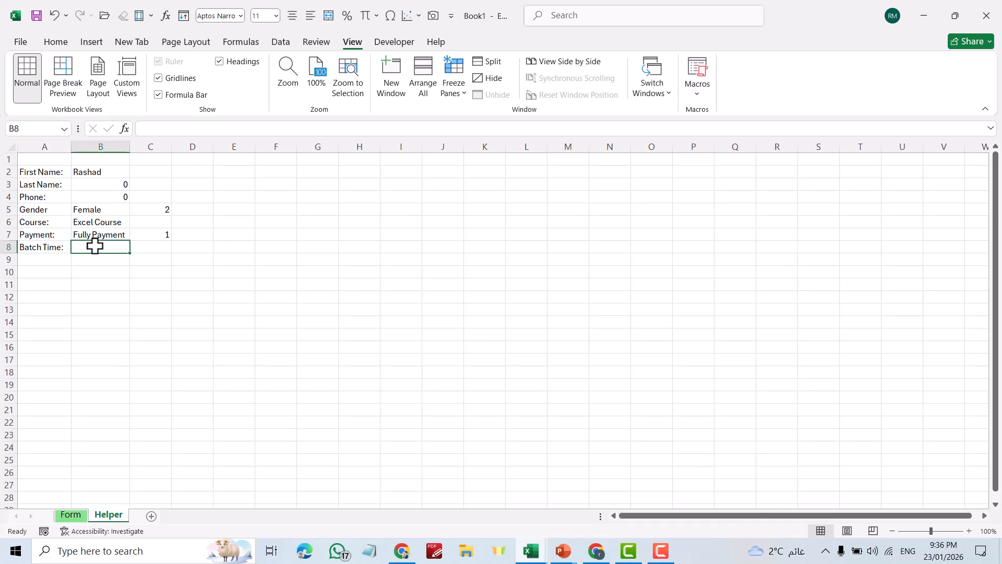
Enter =Form!B24 in Helper cell B8 to mirror the Batch Time box
text(=)
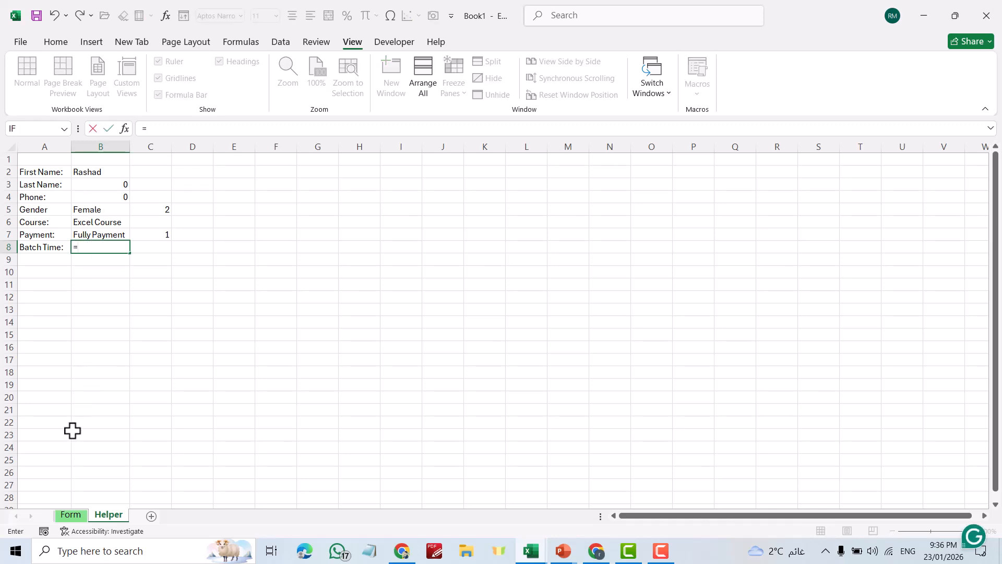
click(73, 517)
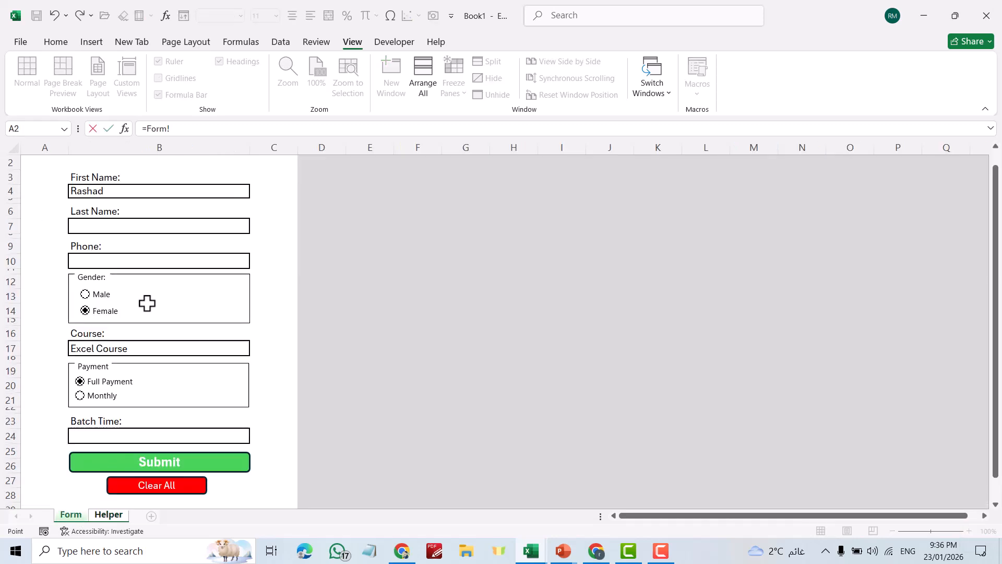
click(103, 436)
key(Return)
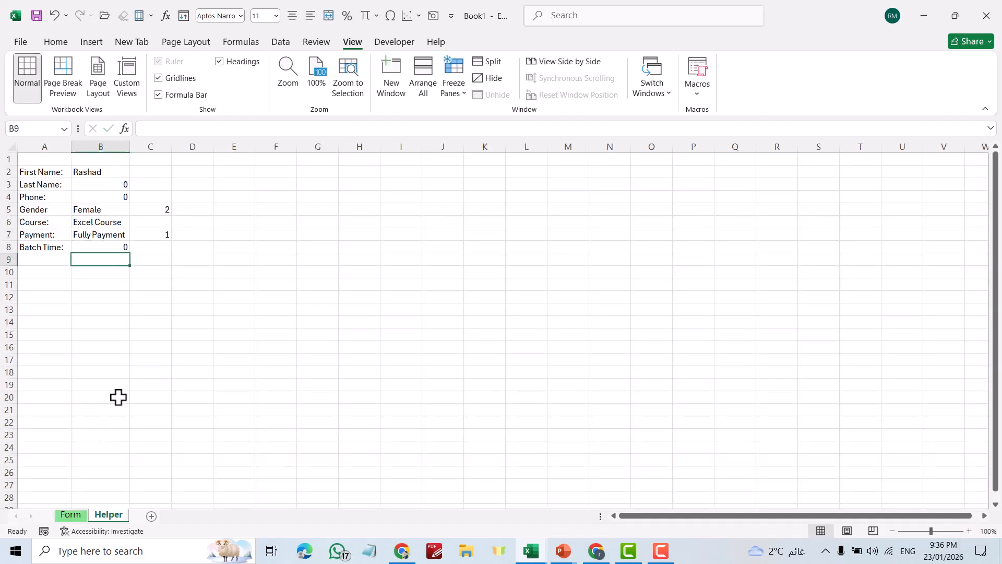
Add a new sheet and rename it Database
click(150, 517)
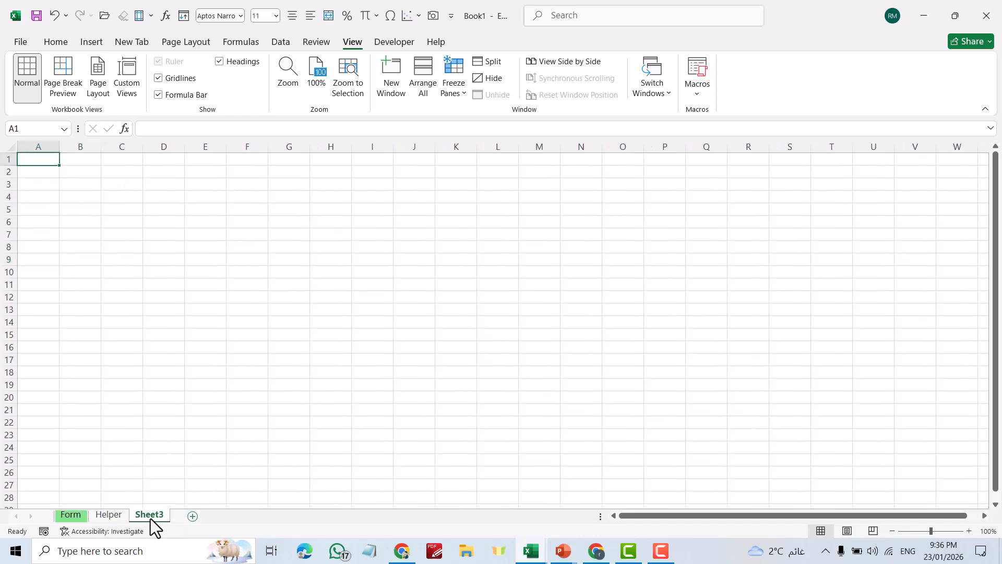
right_click(151, 517)
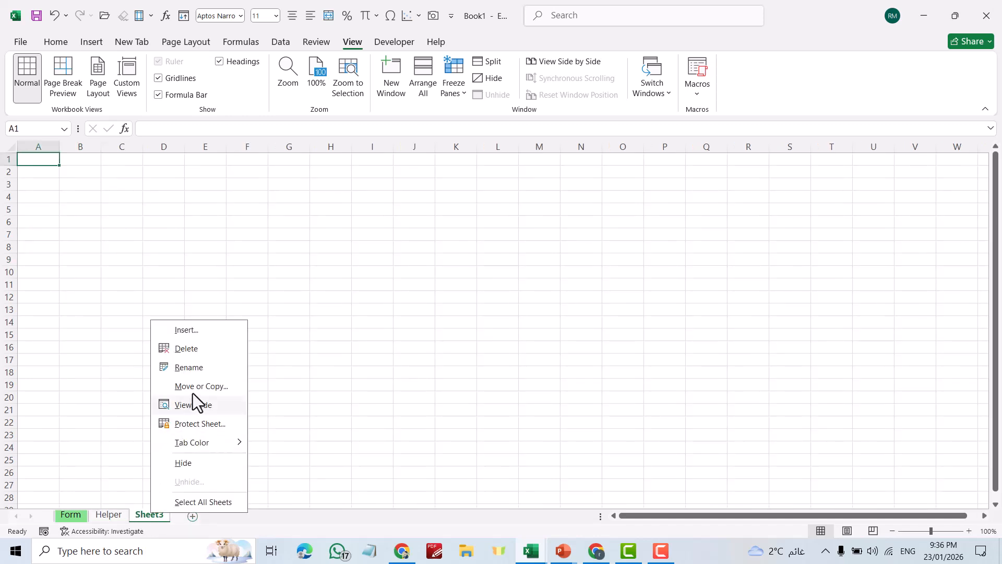
click(197, 368)
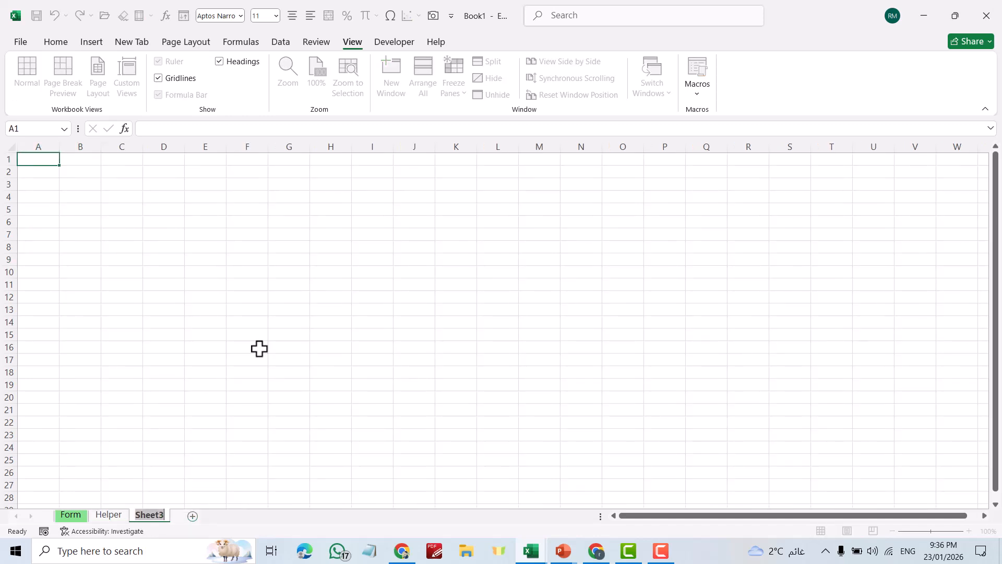
text(Database)
click(278, 270)
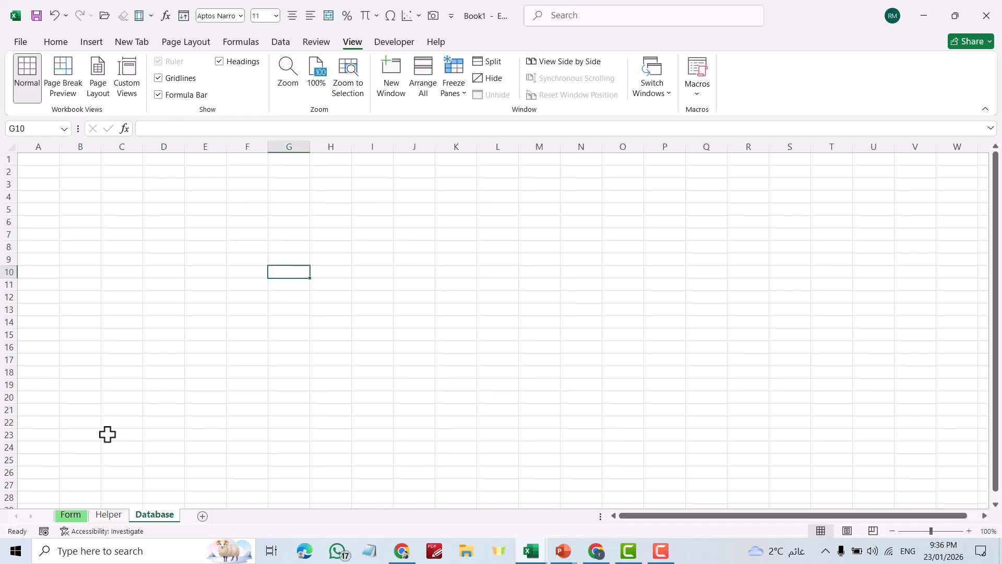
Copy Helper labels A2:A8 and paste them as transposed values into Database B2:H2
click(108, 516)
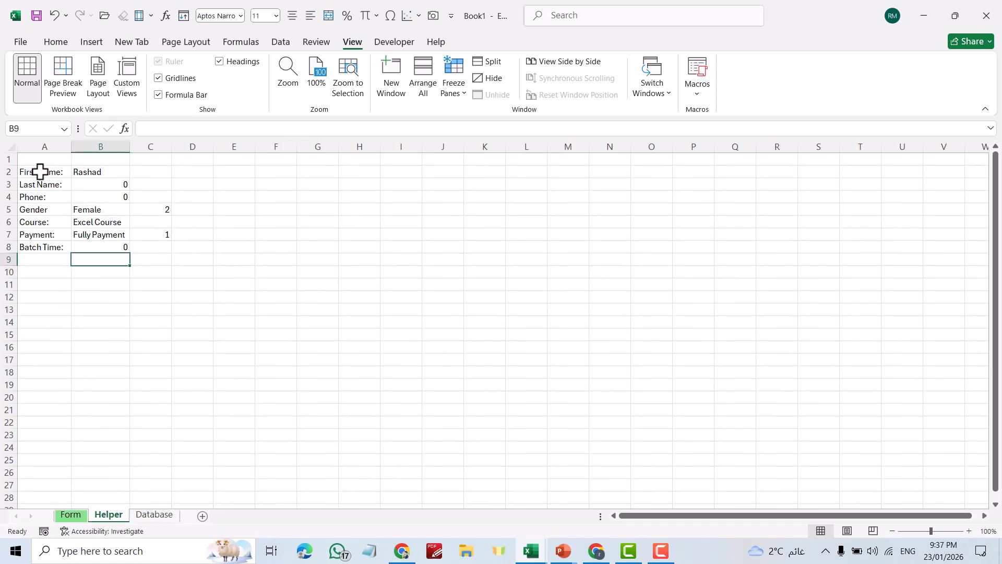
drag(40, 171, 38, 242)
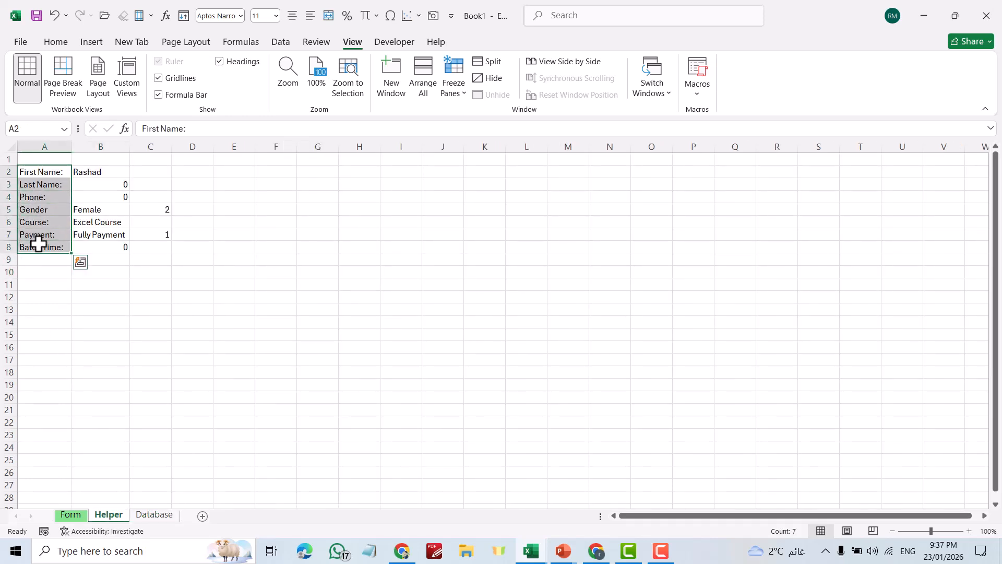
key(ctrl+c)
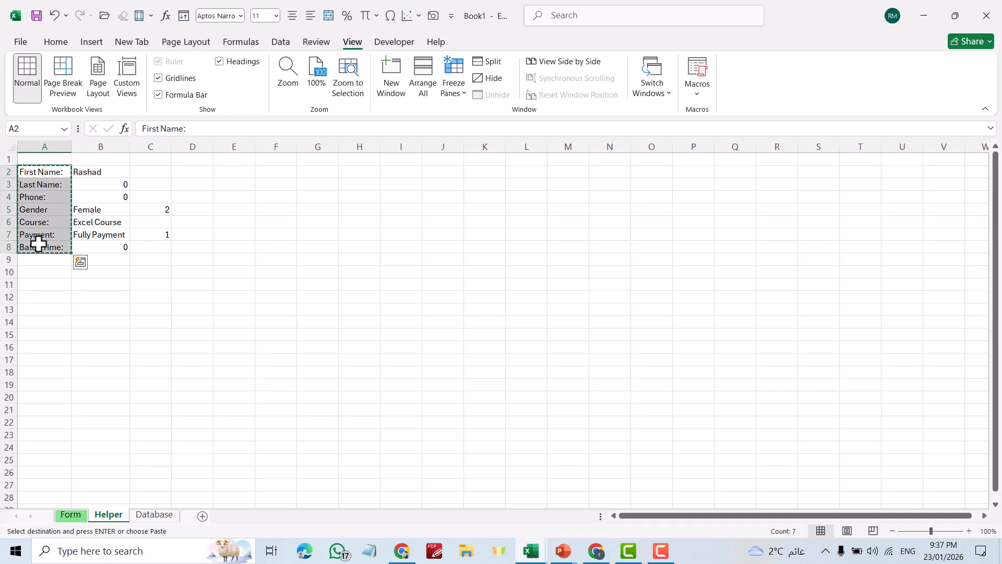
click(155, 516)
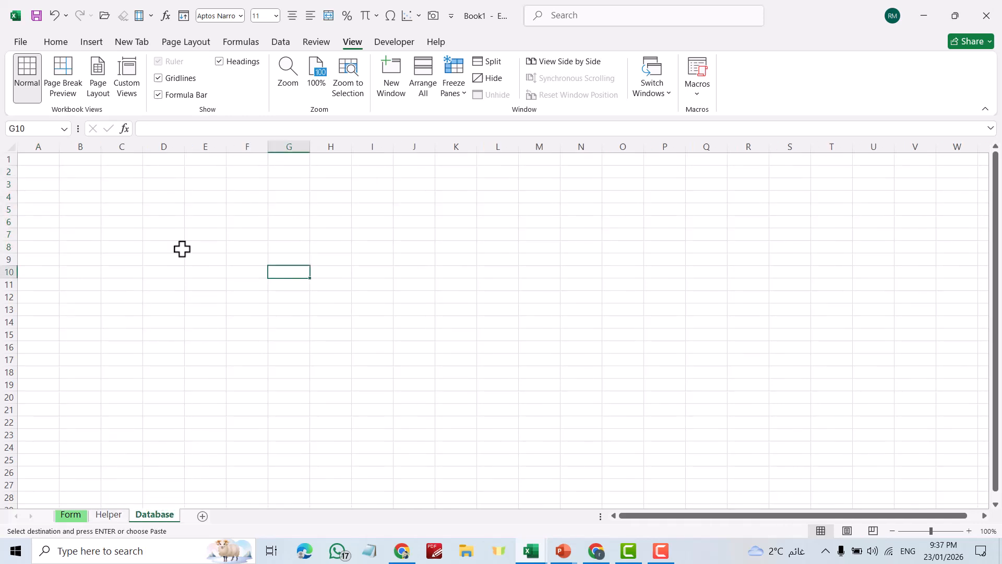
click(72, 174)
right_click(72, 174)
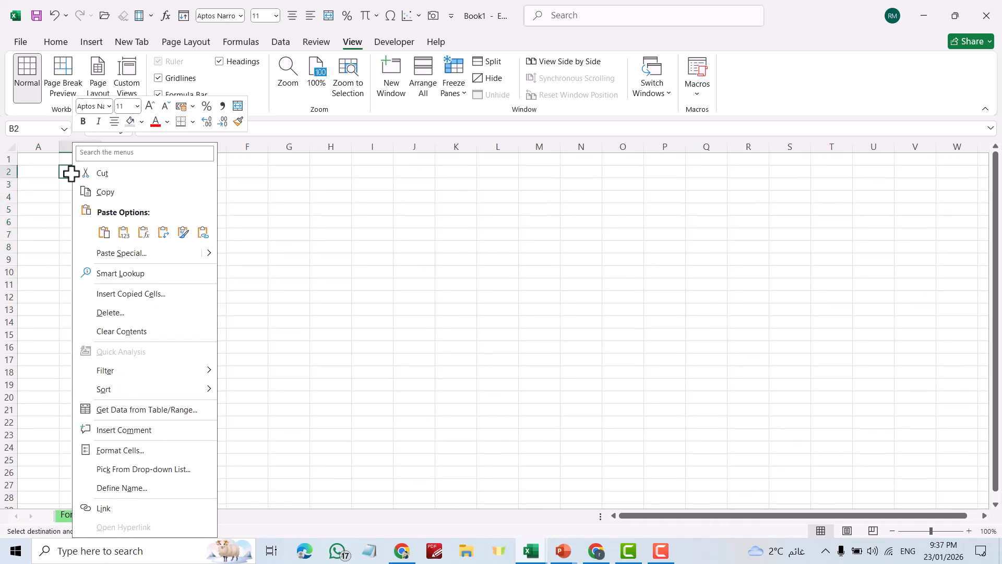
click(117, 254)
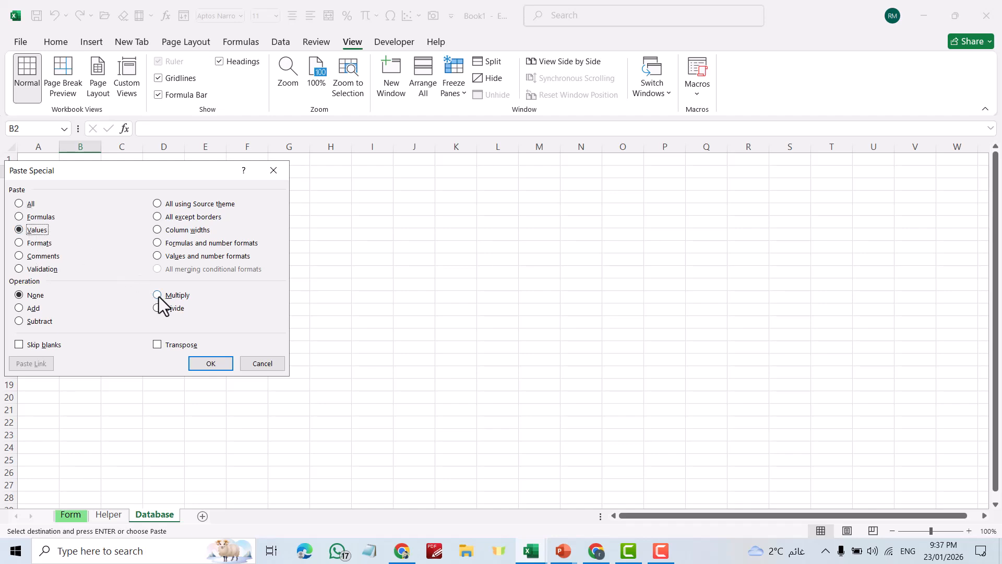
click(159, 346)
click(211, 363)
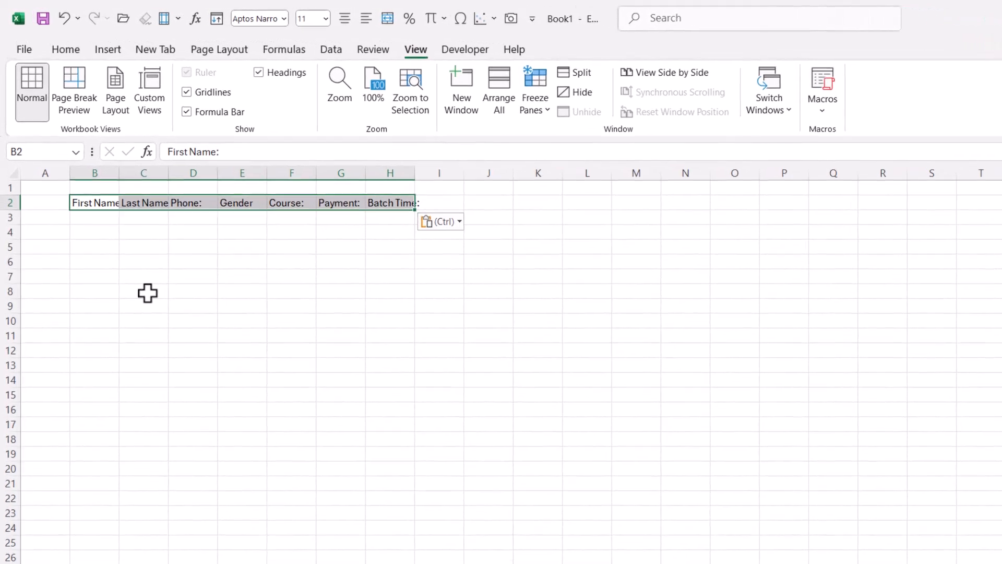
Widen columns B to H and apply All Borders to header cells B2:H2
drag(414, 173, 442, 180)
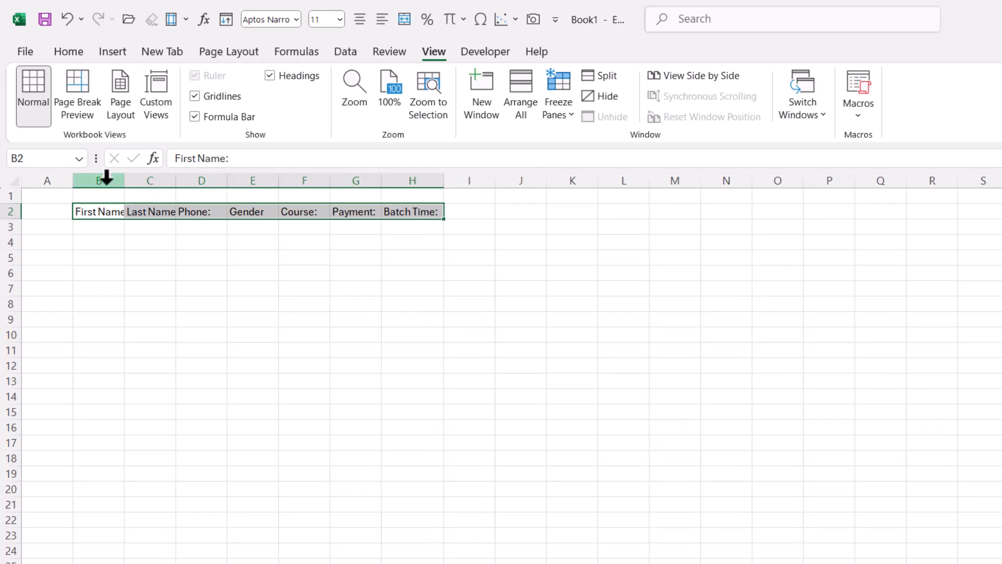
drag(99, 178, 467, 183)
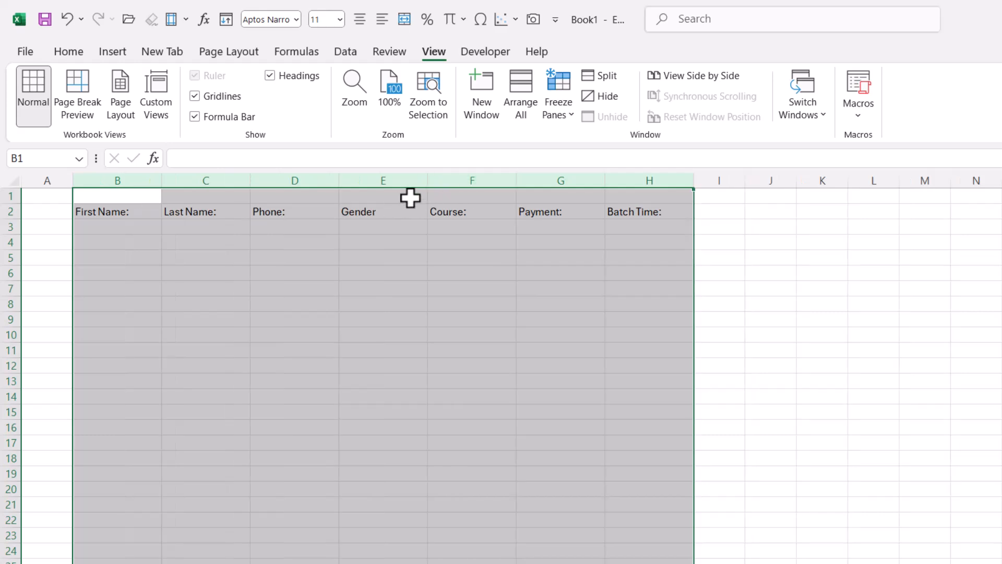
drag(99, 212, 631, 206)
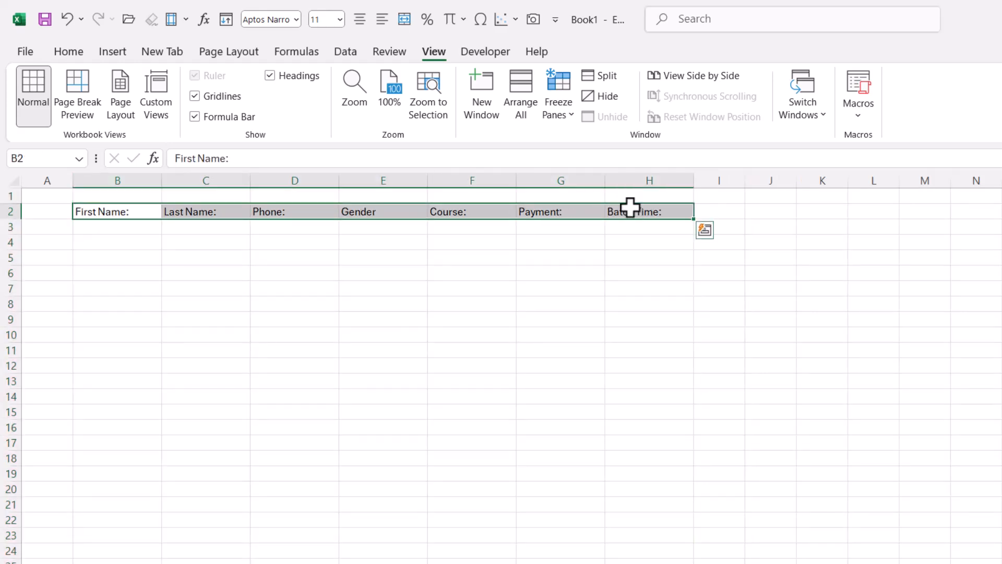
click(63, 50)
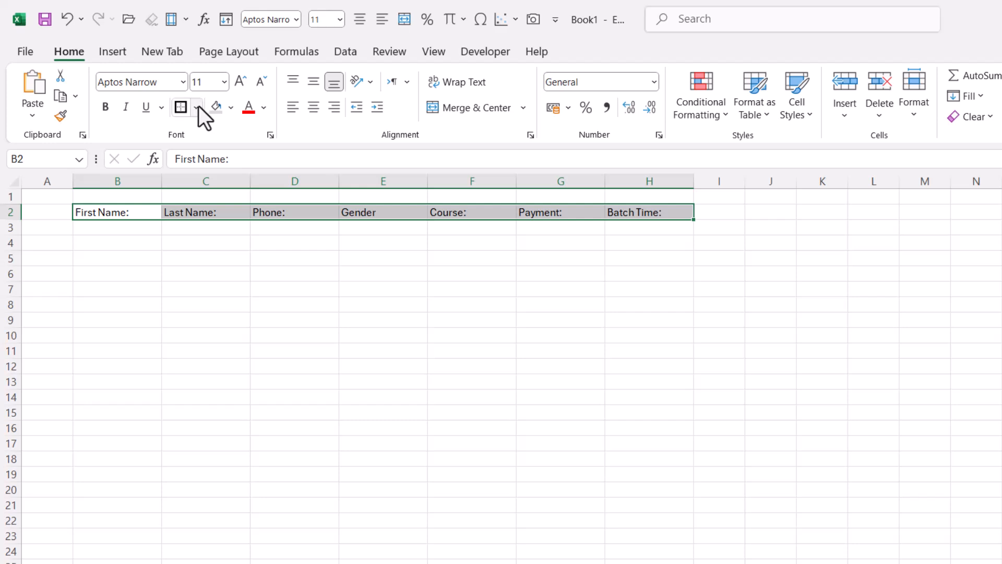
click(197, 106)
click(189, 271)
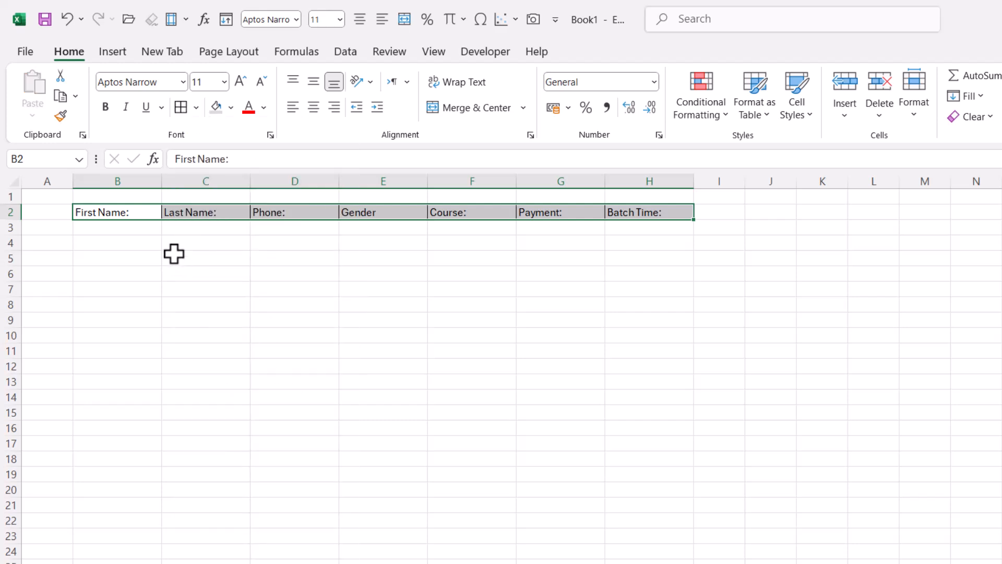
Make the headers bold, centred horizontally and vertically, size 12, with a light blue fill
click(104, 108)
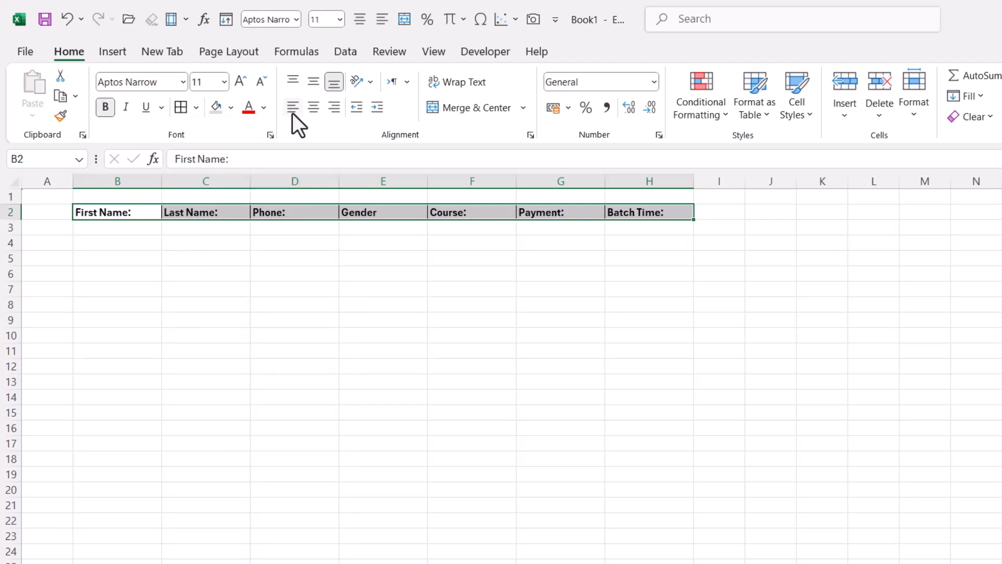
click(312, 108)
click(312, 80)
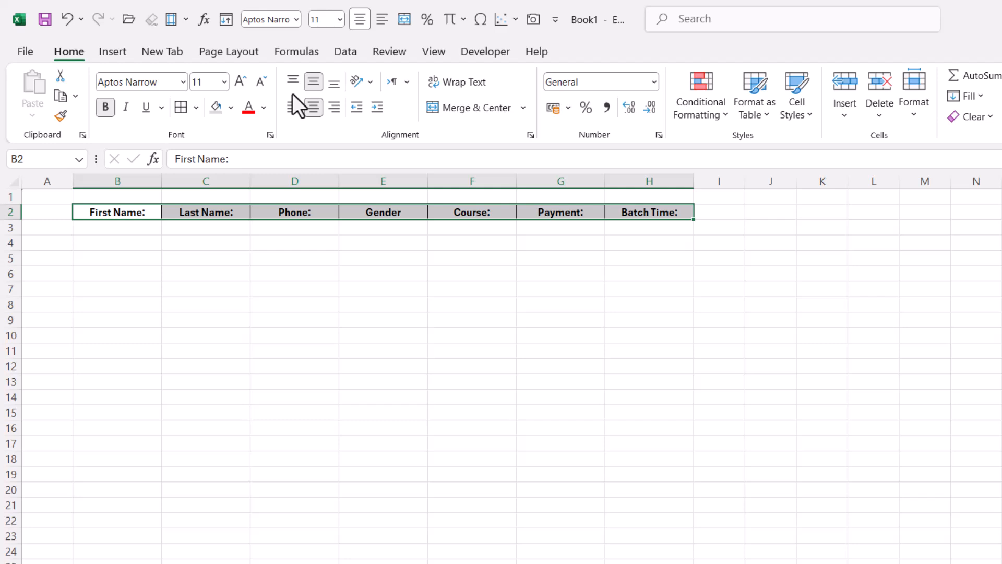
click(206, 83)
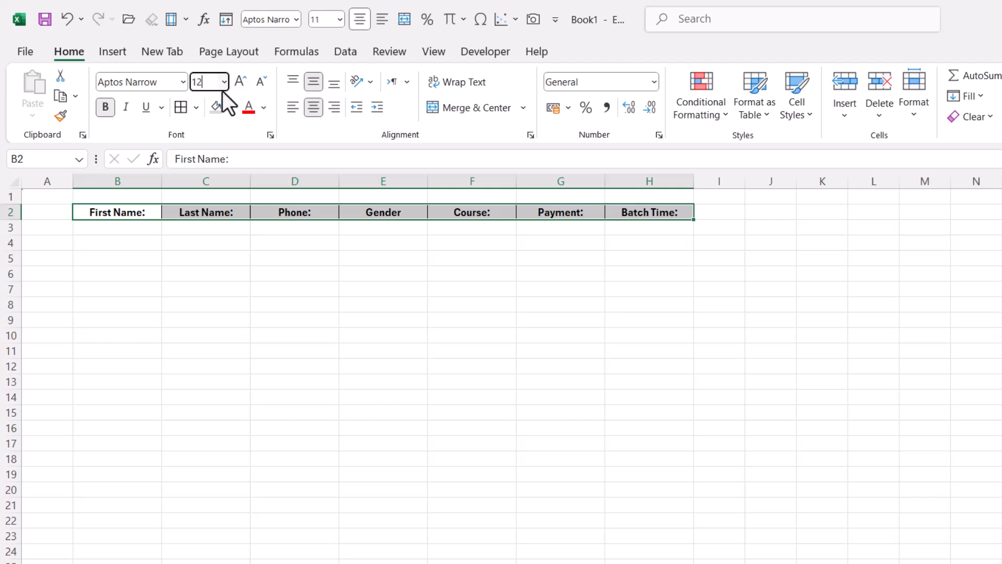
key(Return)
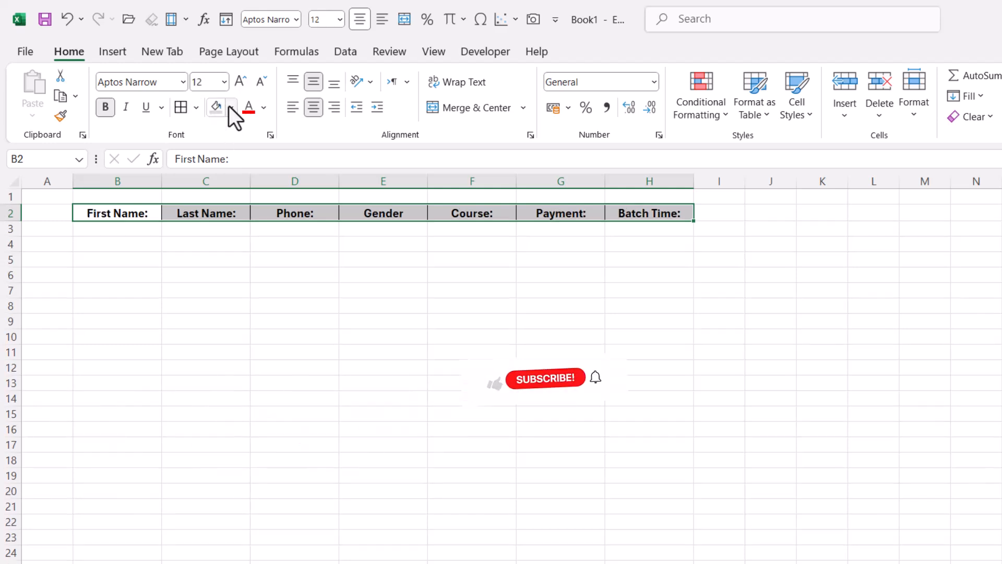
click(231, 108)
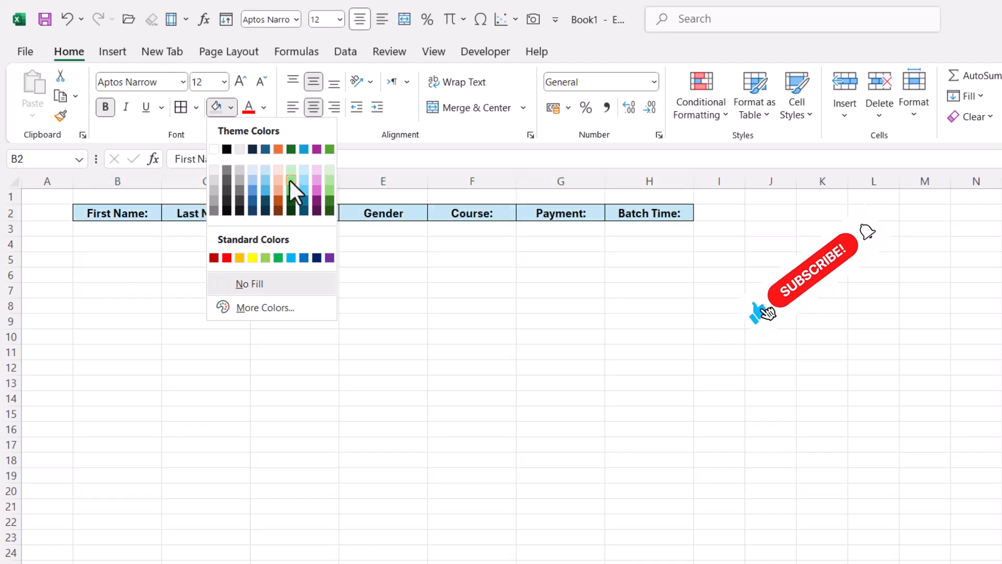
click(301, 190)
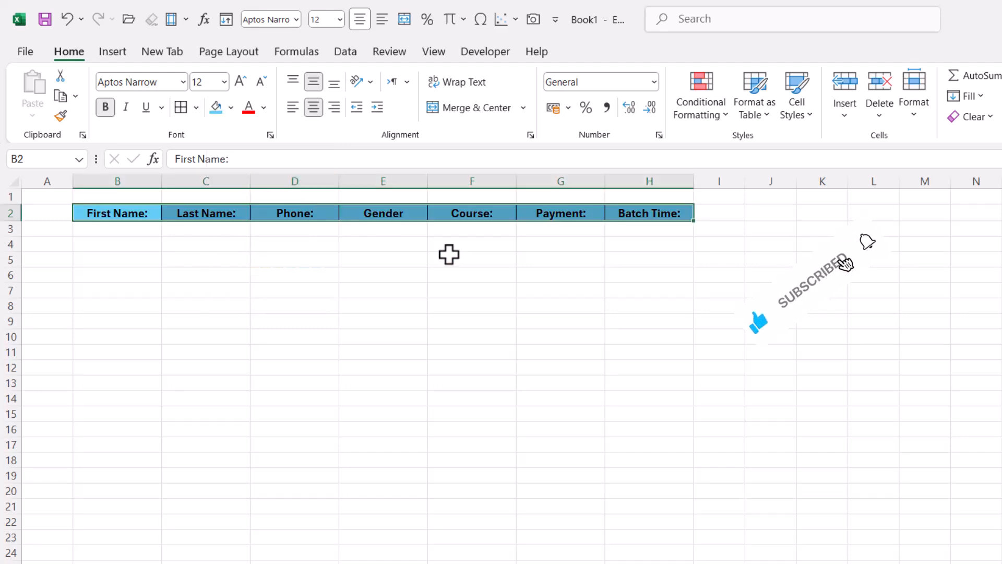
click(512, 308)
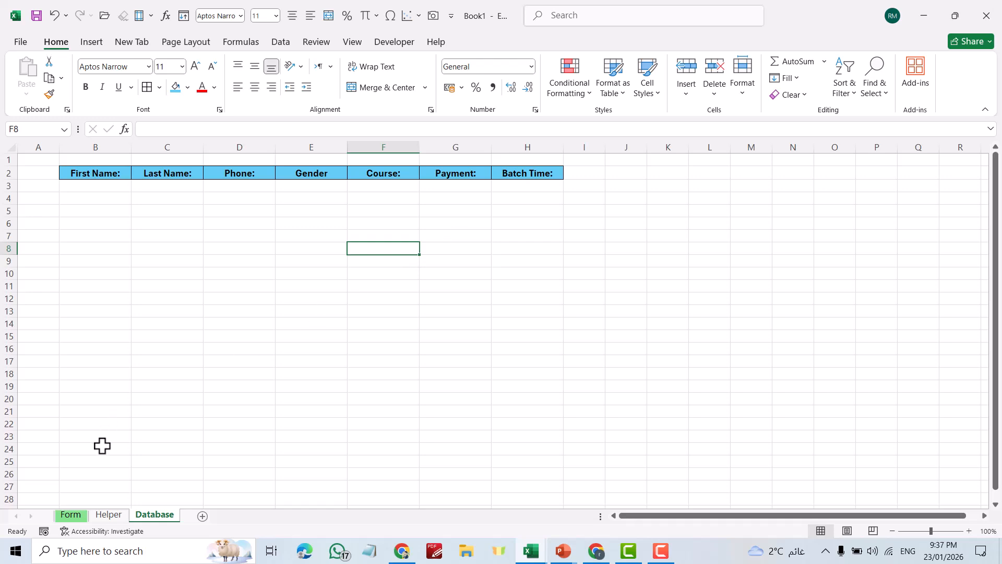
Enter the student's last name and phone number on the form
click(80, 515)
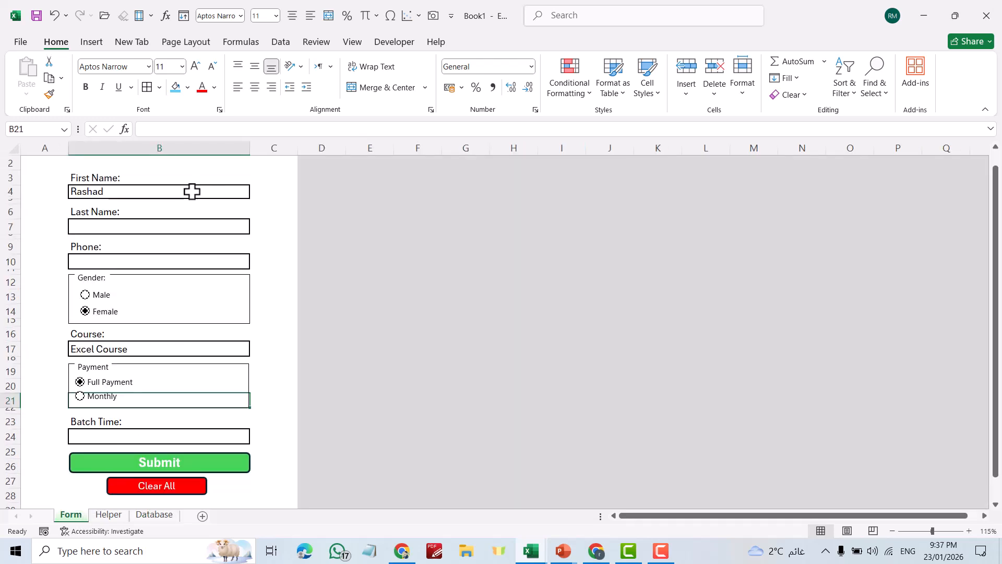
click(127, 225)
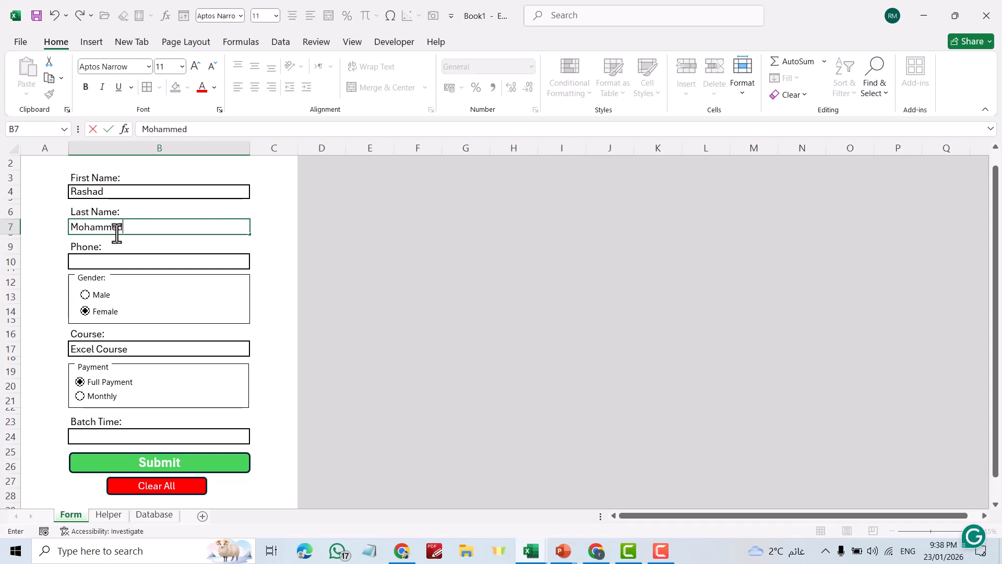
click(101, 257)
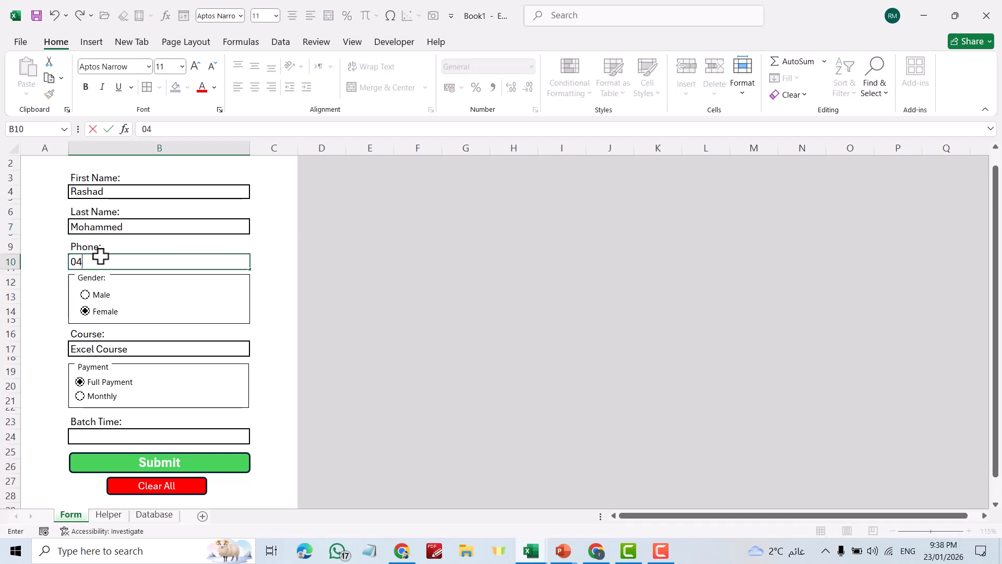
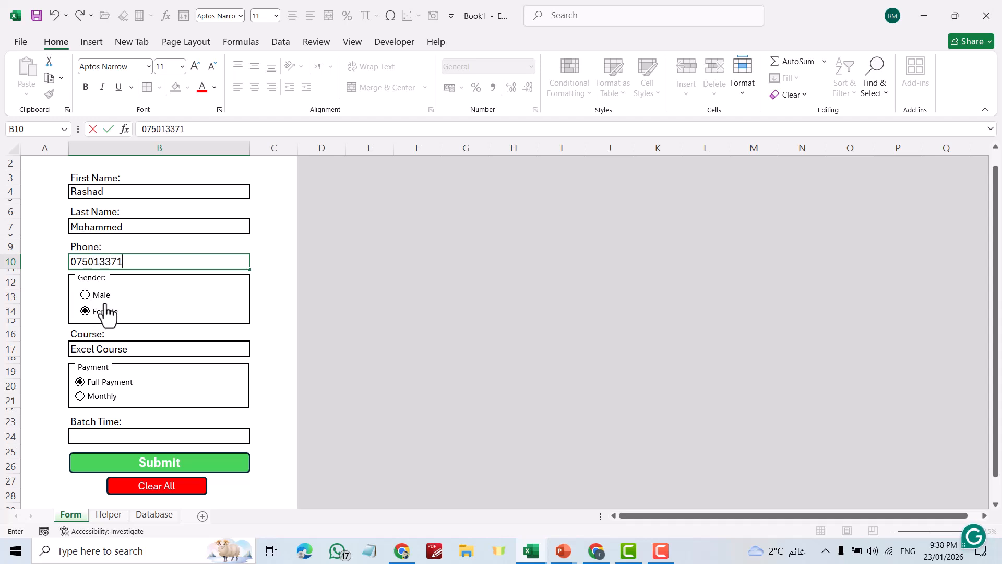
Choose Male gender, Monthly payment and Evening batch time, then verify on the Helper sheet
click(86, 297)
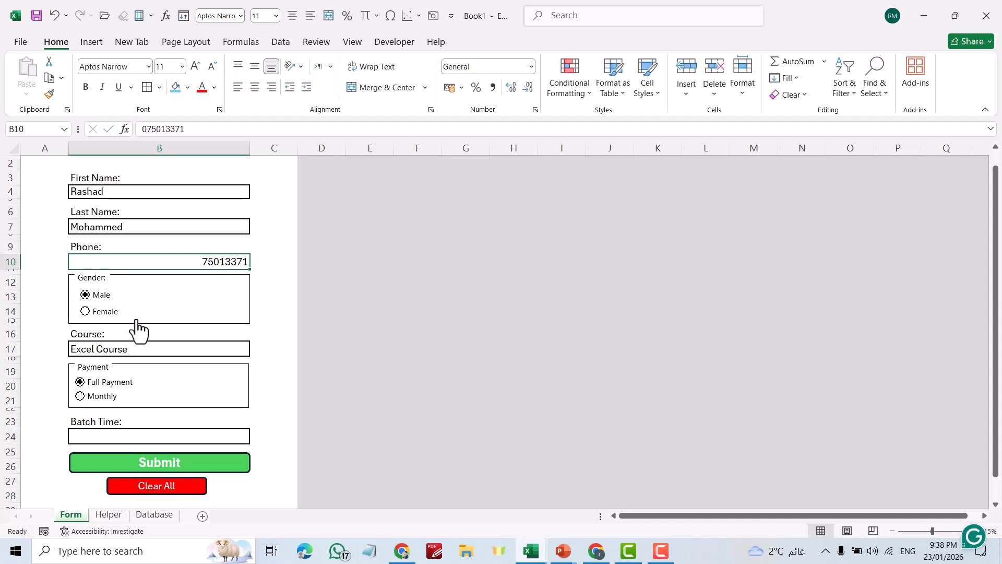
click(81, 397)
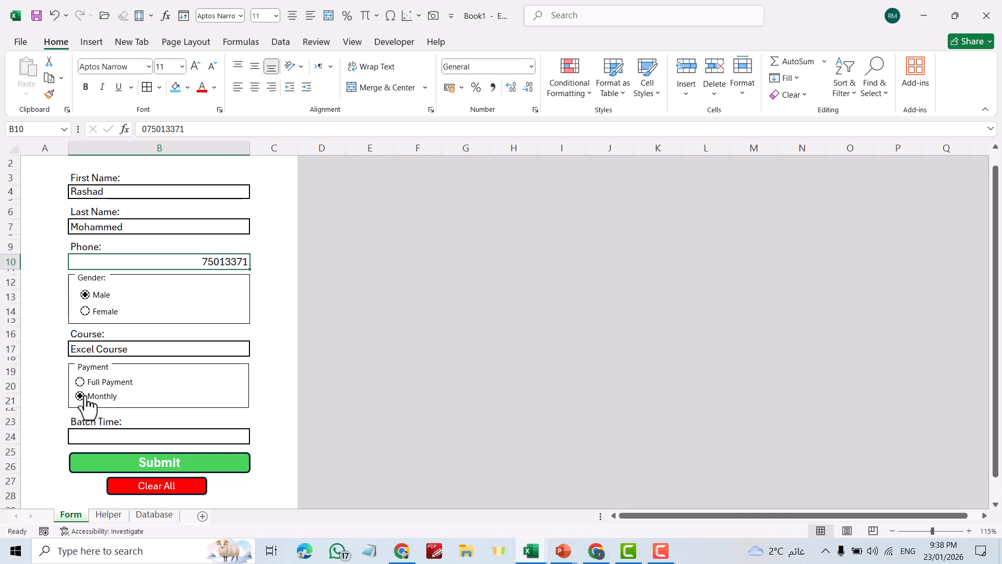
click(107, 441)
click(256, 438)
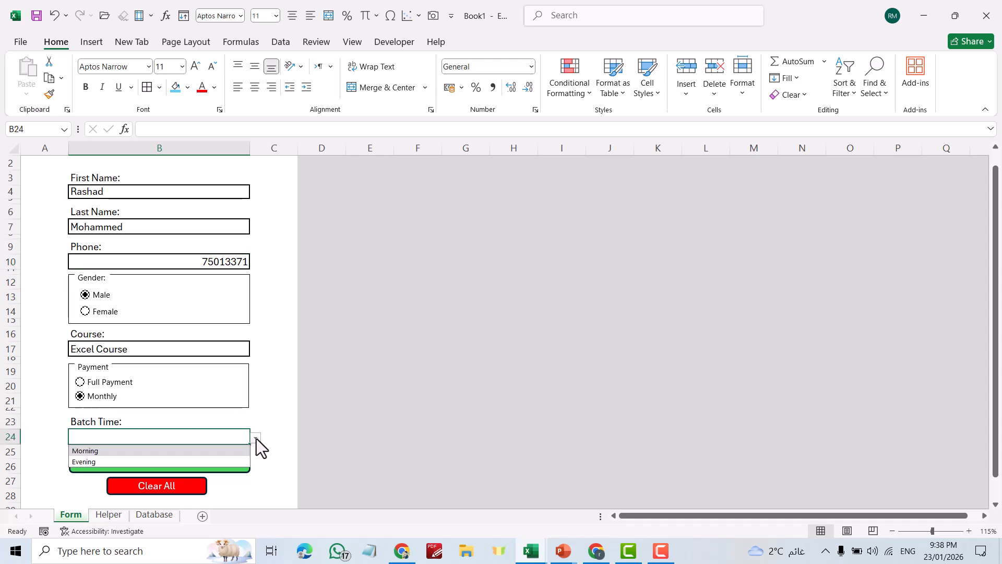
click(118, 461)
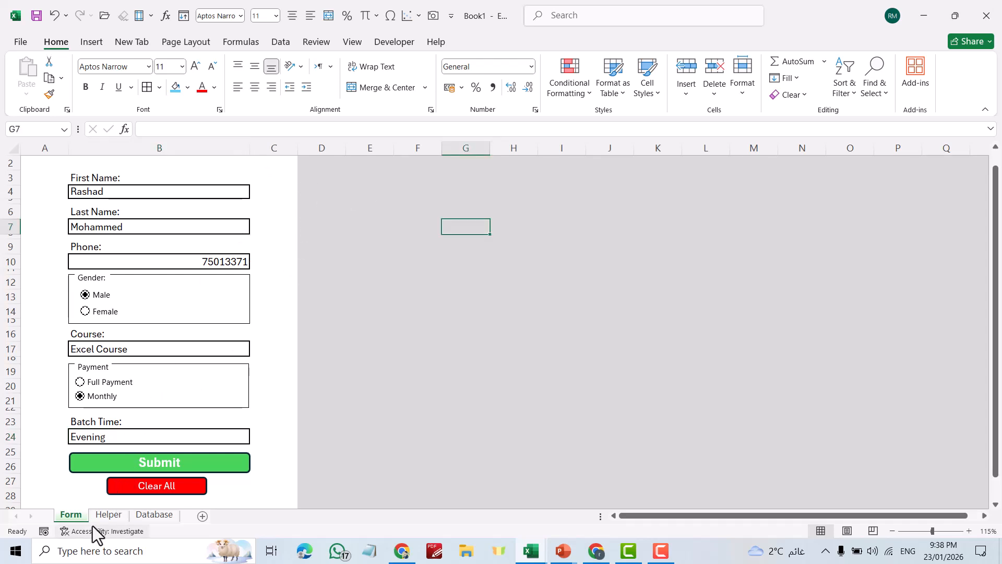
click(108, 515)
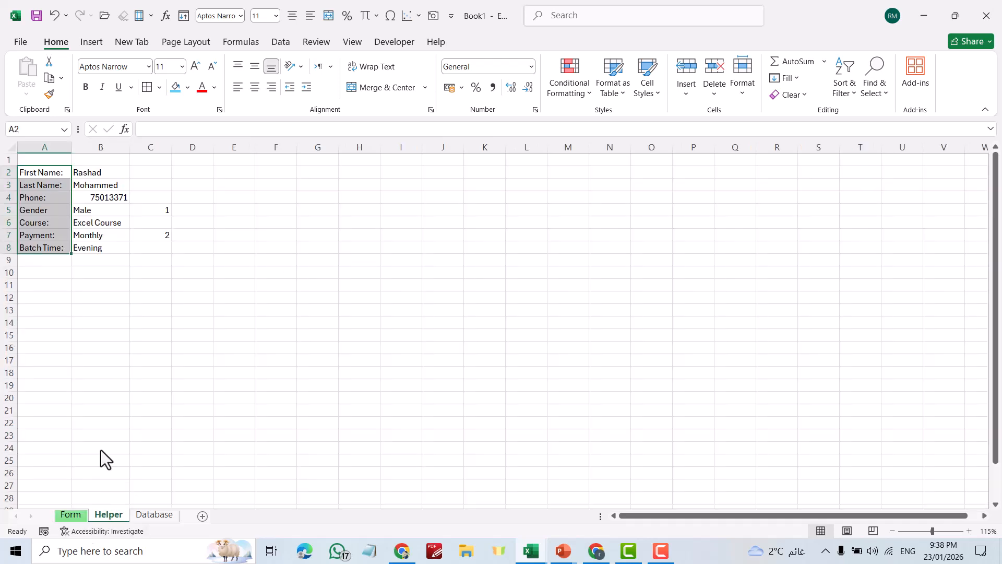
click(70, 514)
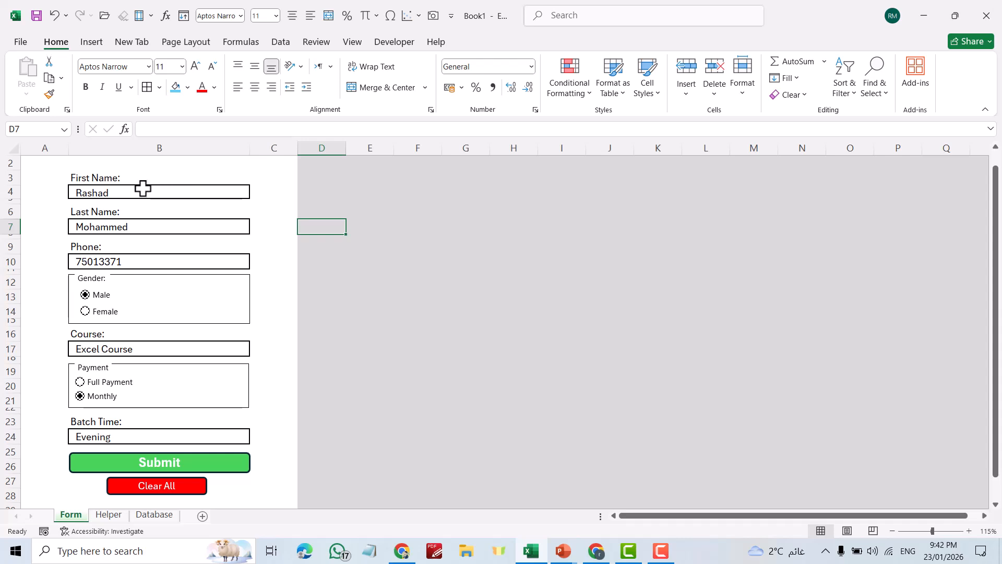
click(141, 192)
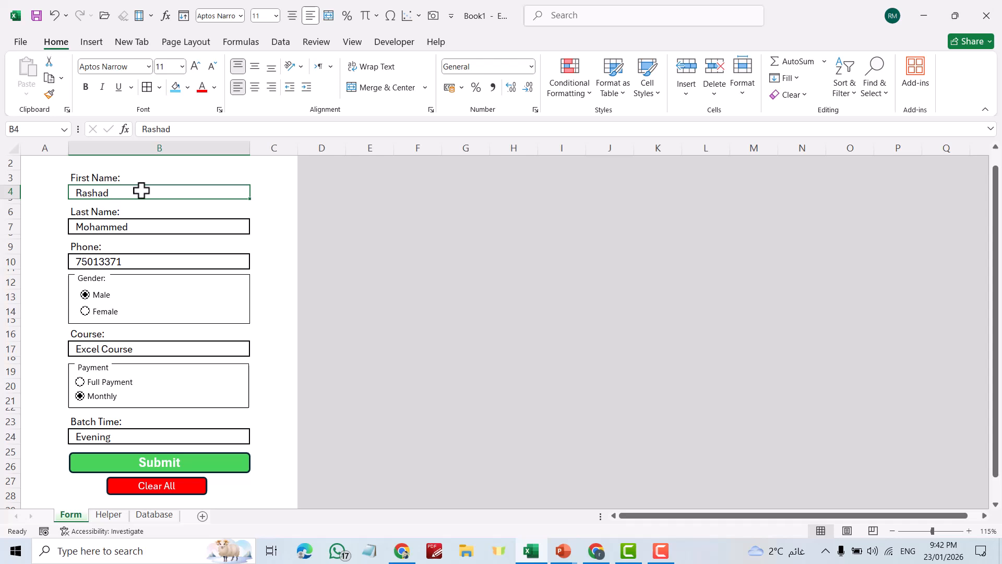
Make the Last Name, Phone, Batch Time and Course entries bold, right-aligned, indented and vertically centred
ctrl+click(128, 226)
ctrl+click(120, 262)
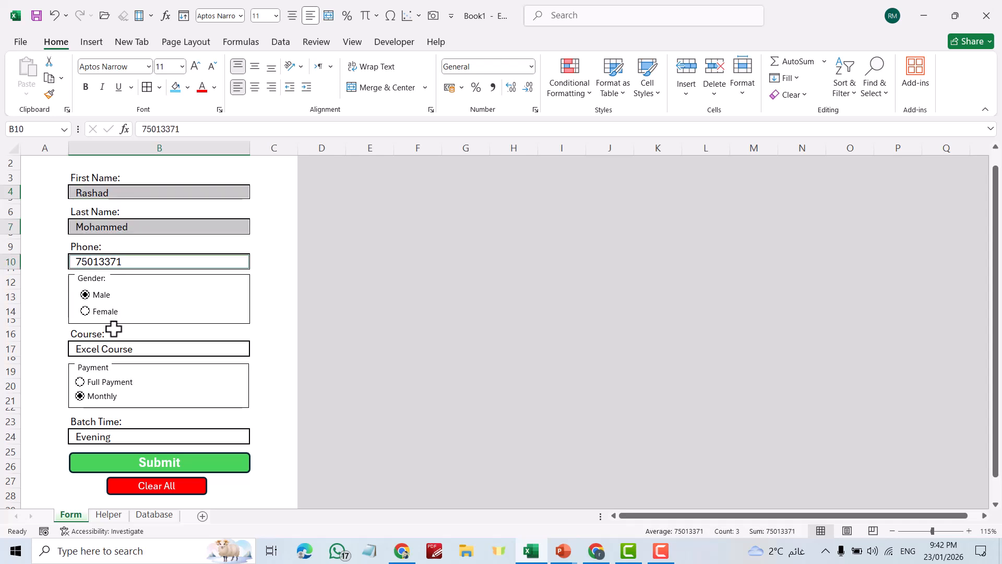
ctrl+click(102, 435)
ctrl+click(109, 349)
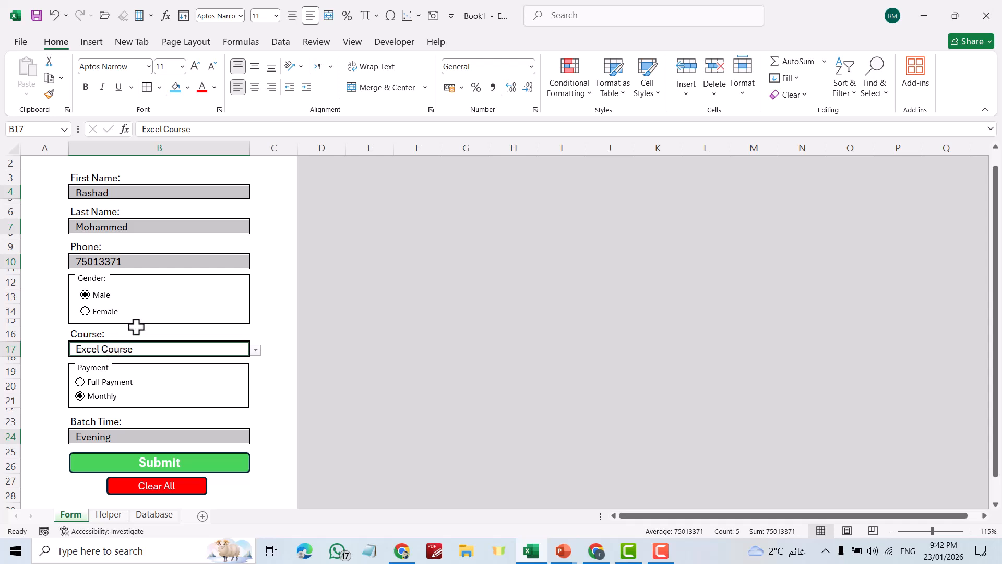
click(255, 68)
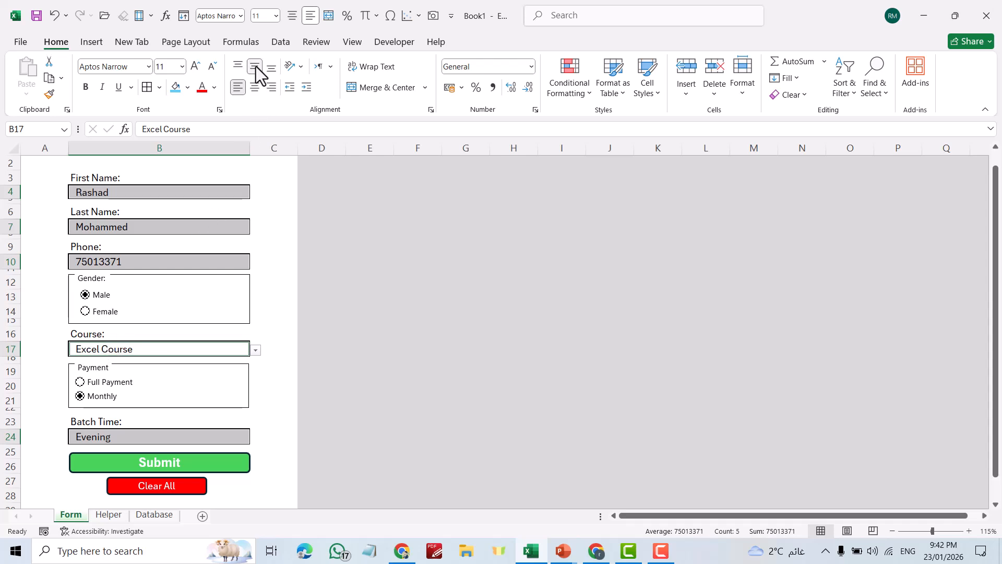
click(255, 87)
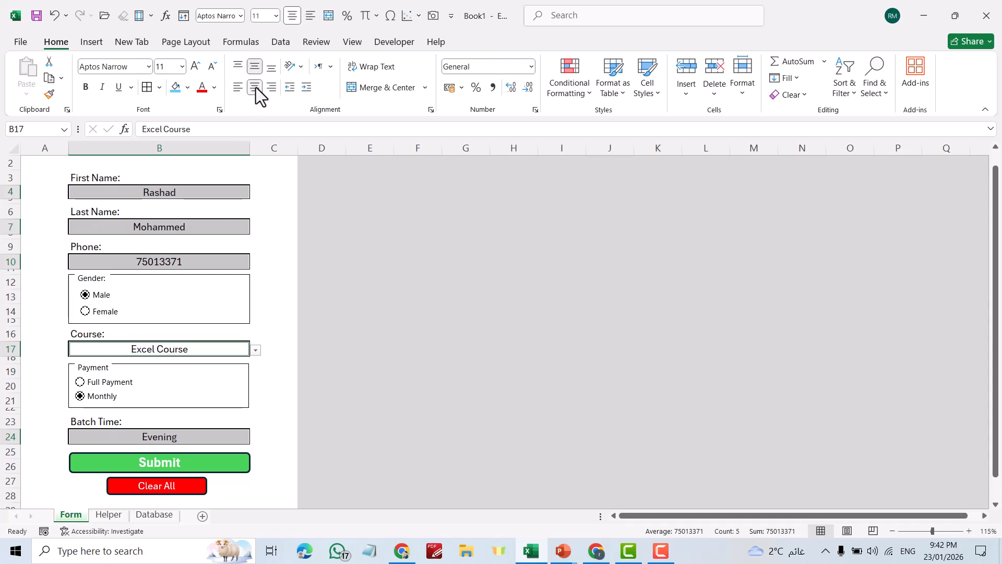
click(272, 87)
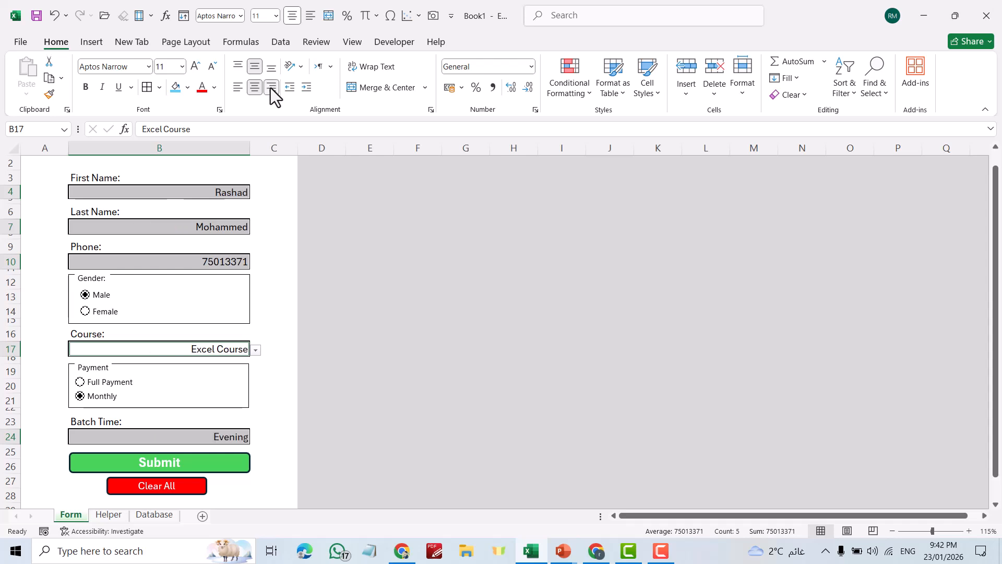
click(306, 88)
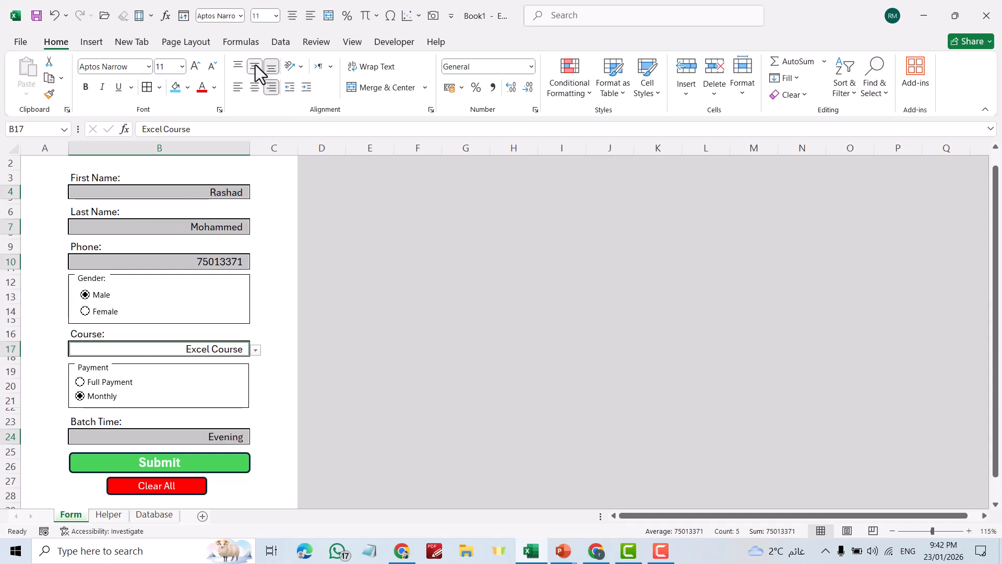
click(85, 87)
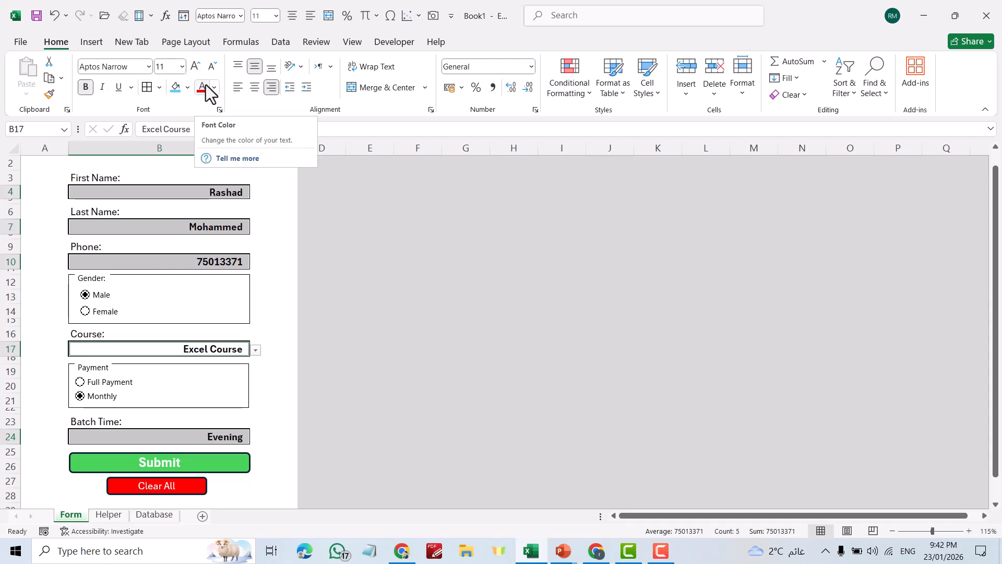
click(349, 347)
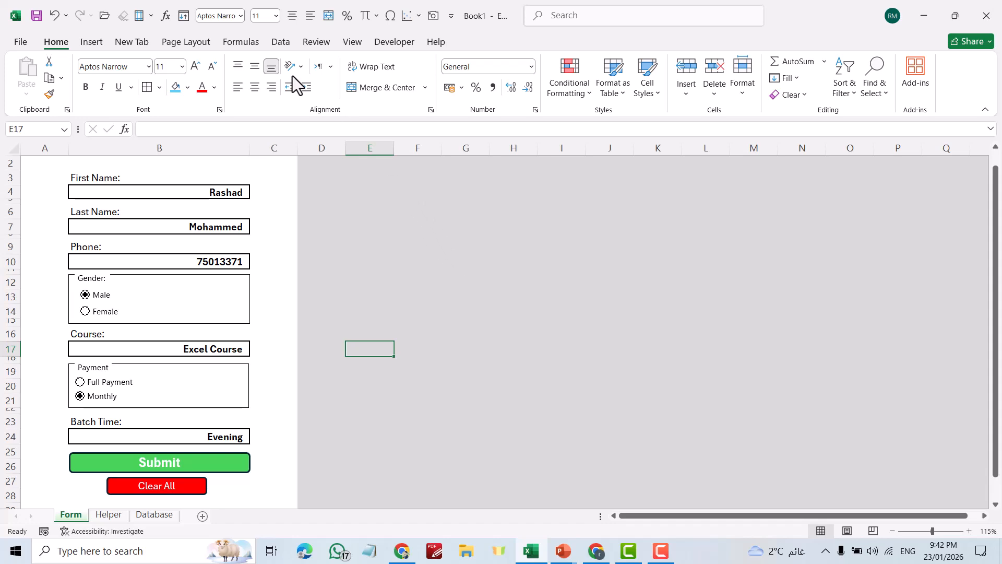
Start recording the Submit macro
click(391, 43)
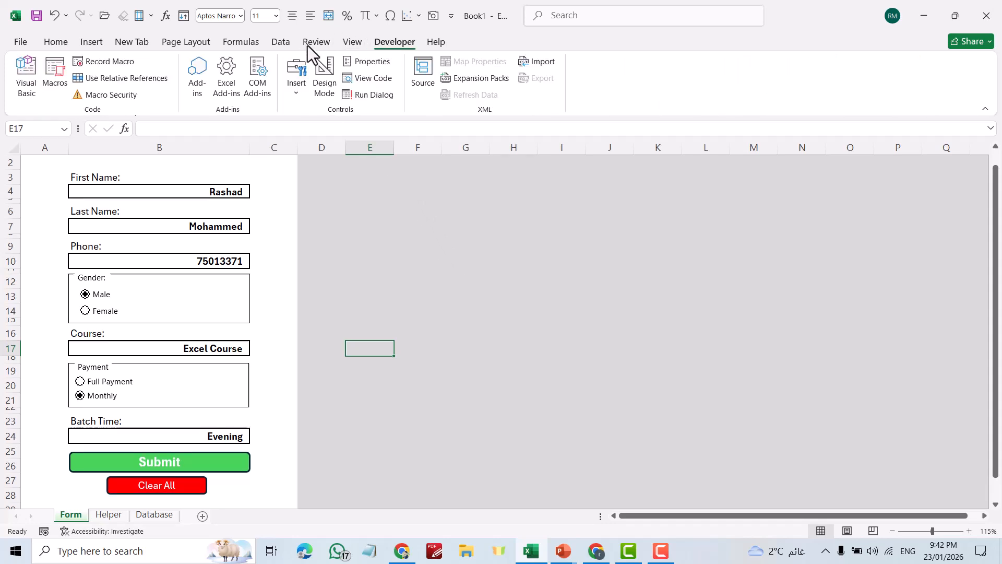
click(117, 61)
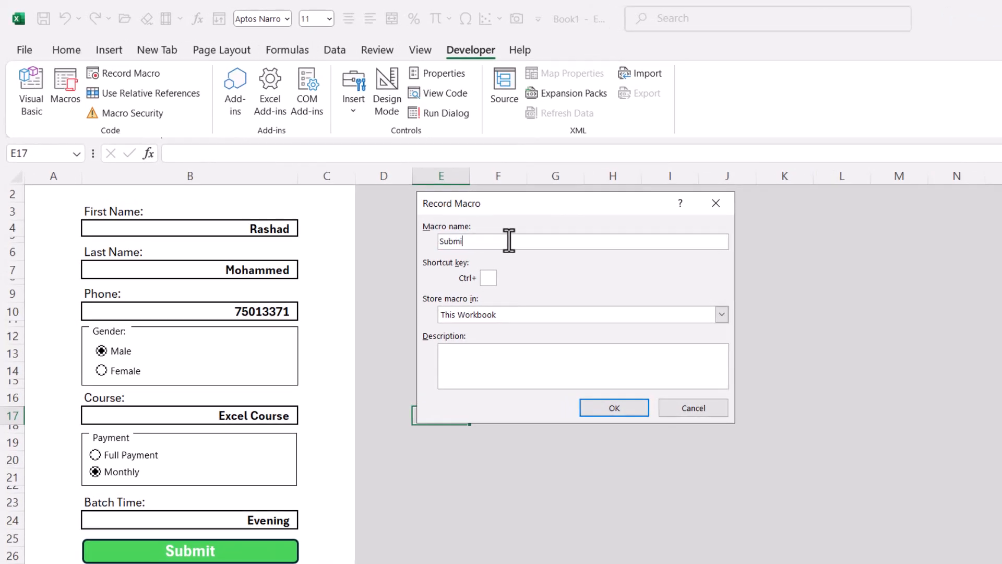
click(615, 407)
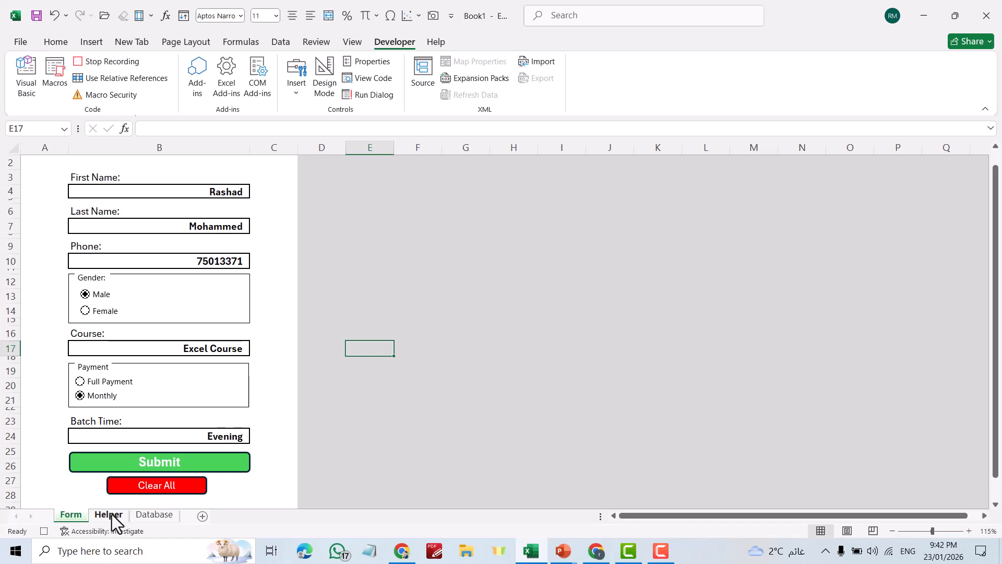
click(109, 515)
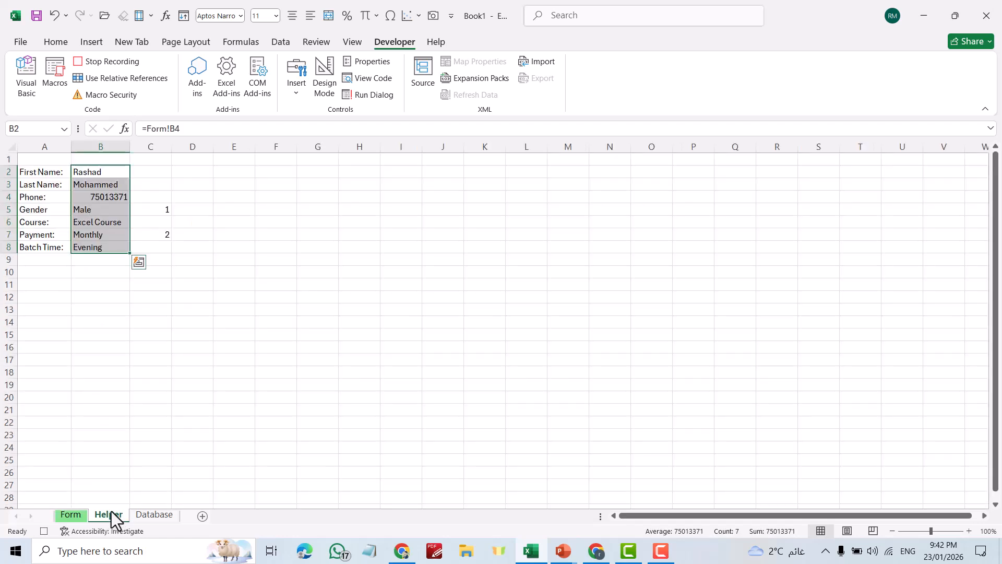
click(102, 169)
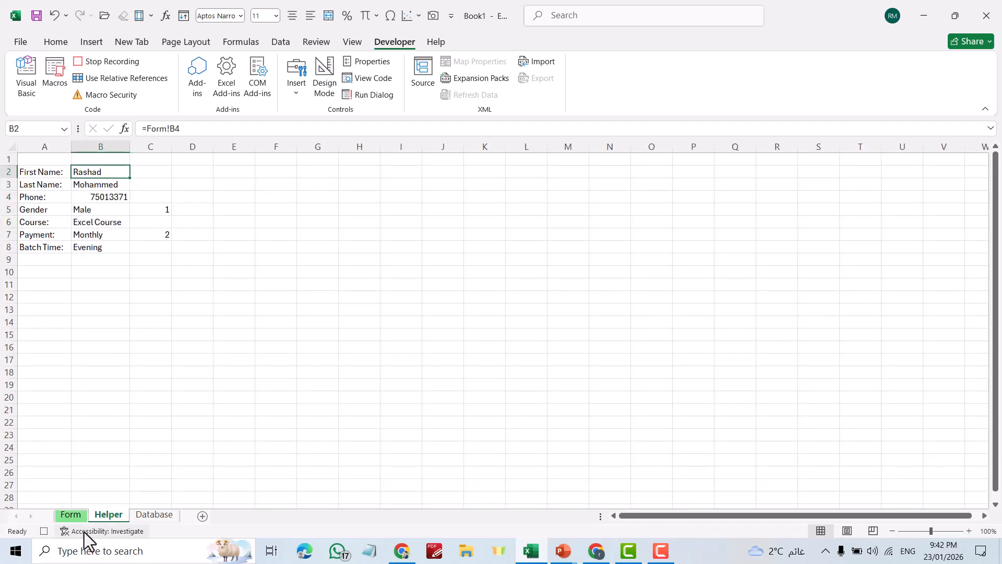
Insert a new row above Database row 3, formatted like the row below
click(71, 516)
click(151, 516)
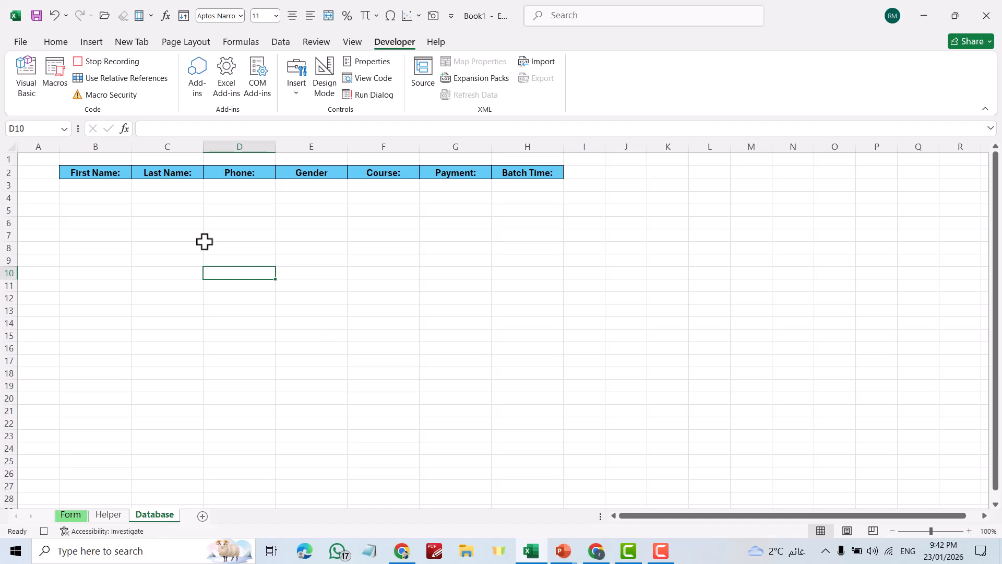
click(89, 185)
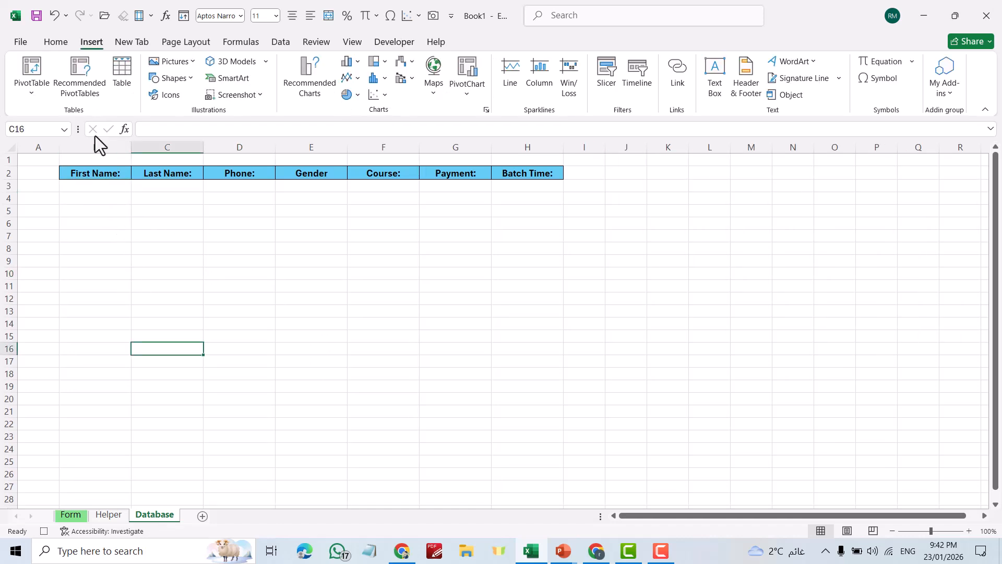
click(86, 188)
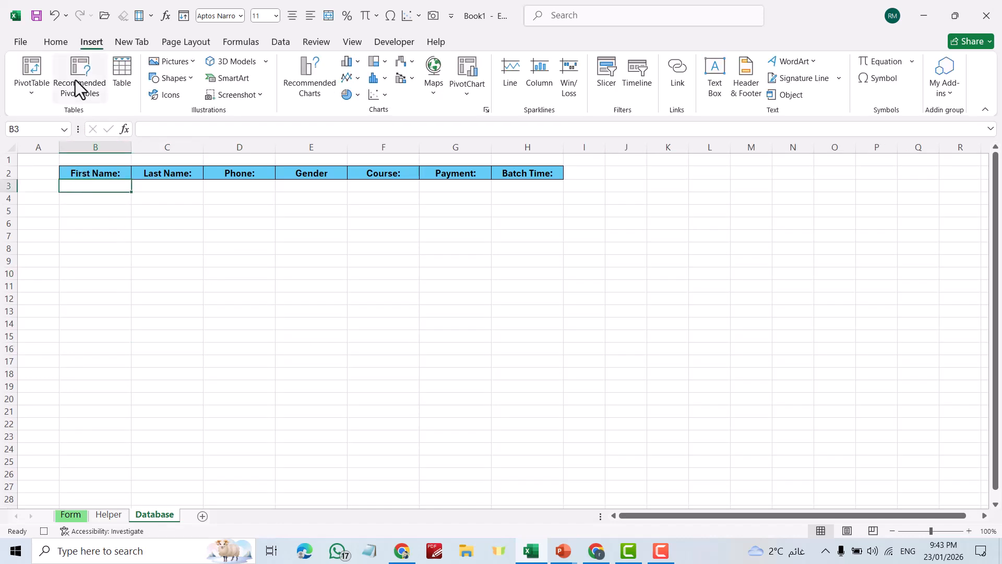
click(57, 41)
click(688, 94)
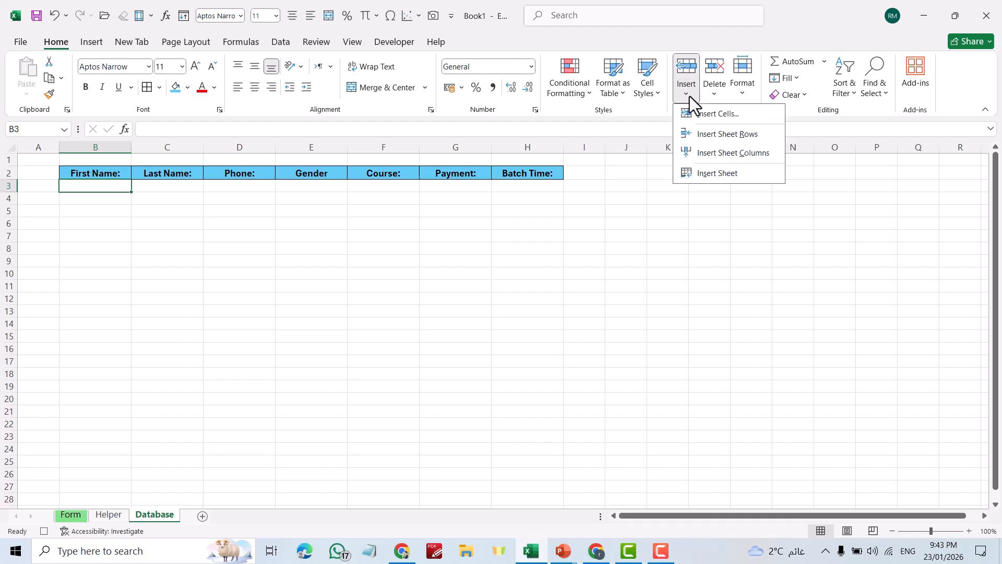
click(703, 133)
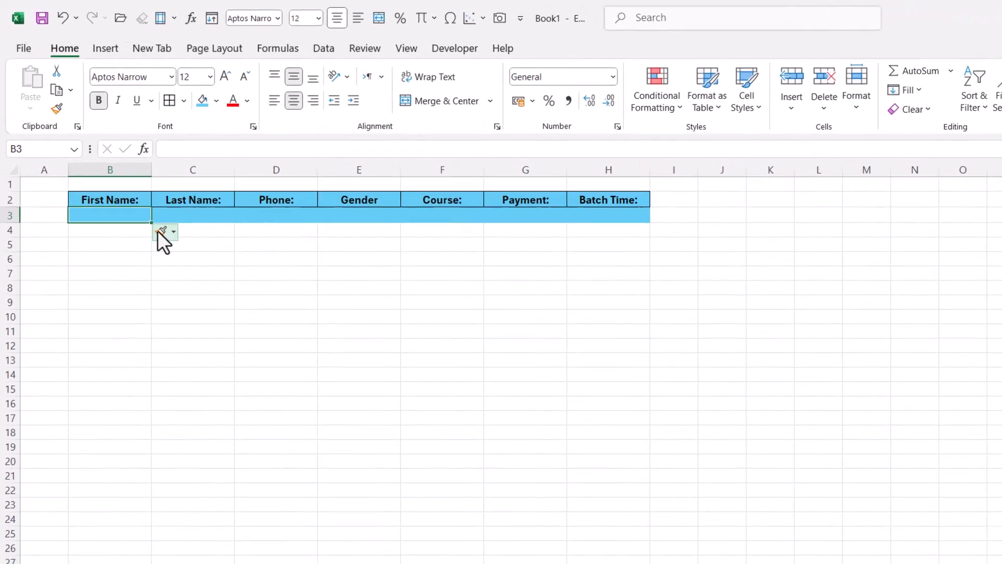
click(139, 201)
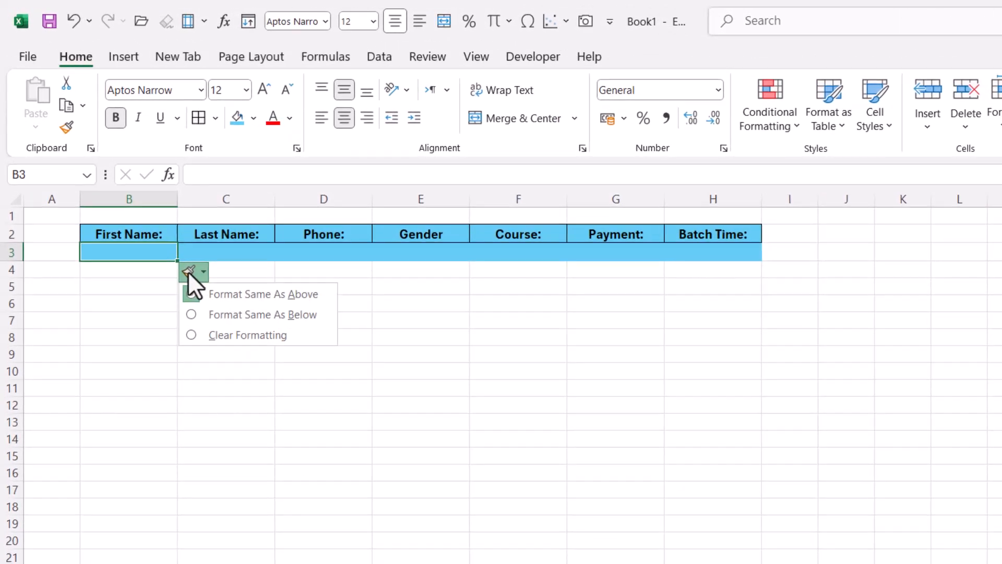
click(210, 310)
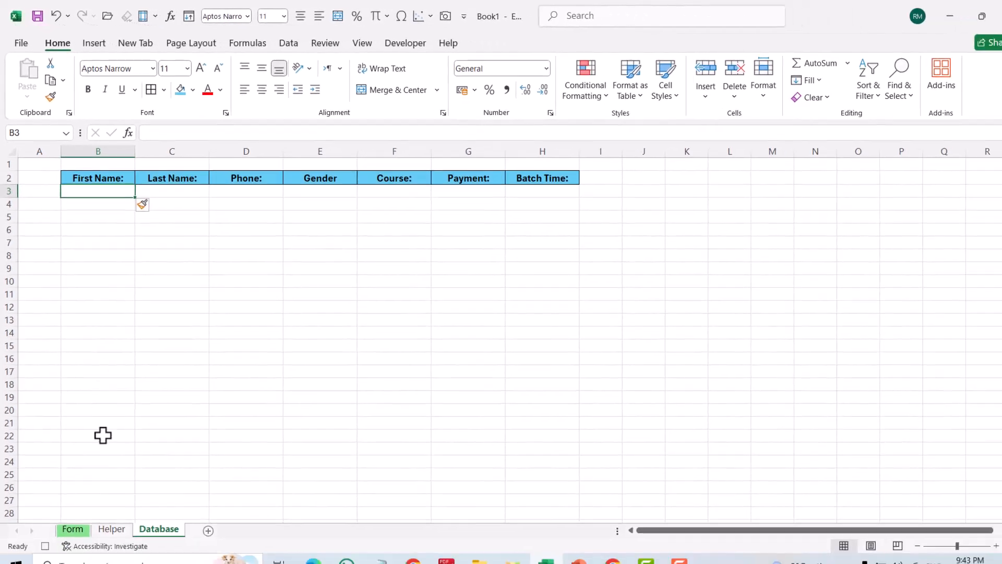
Copy Helper B2:B8 and paste it as transposed values into Database B3:H3
click(110, 516)
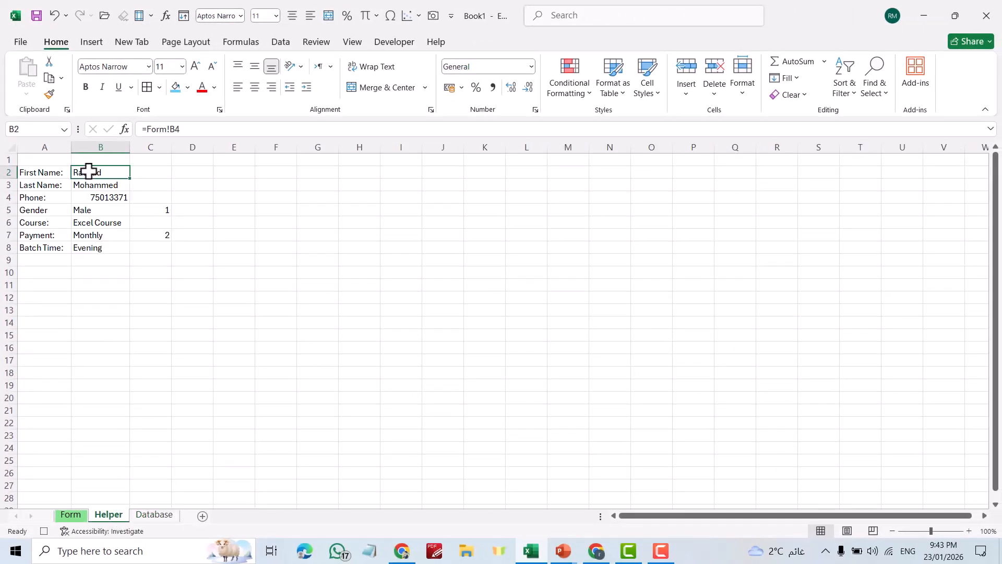
drag(89, 170, 94, 249)
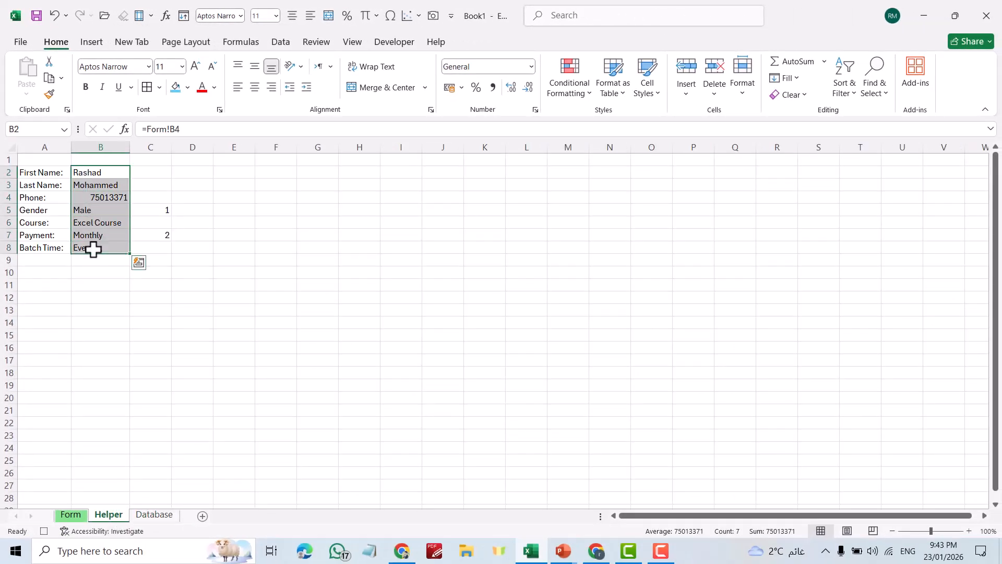
key(ctrl+c)
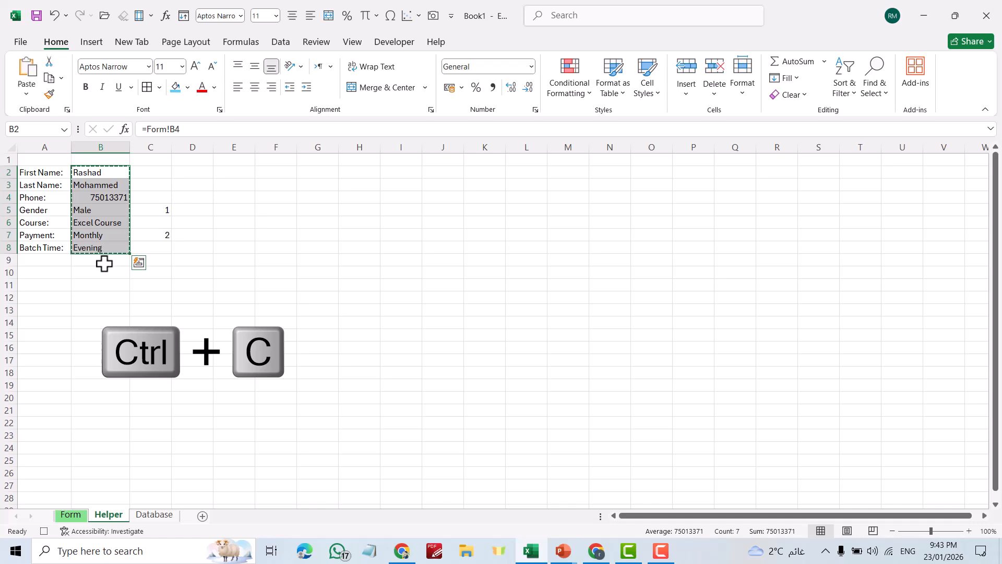
click(153, 514)
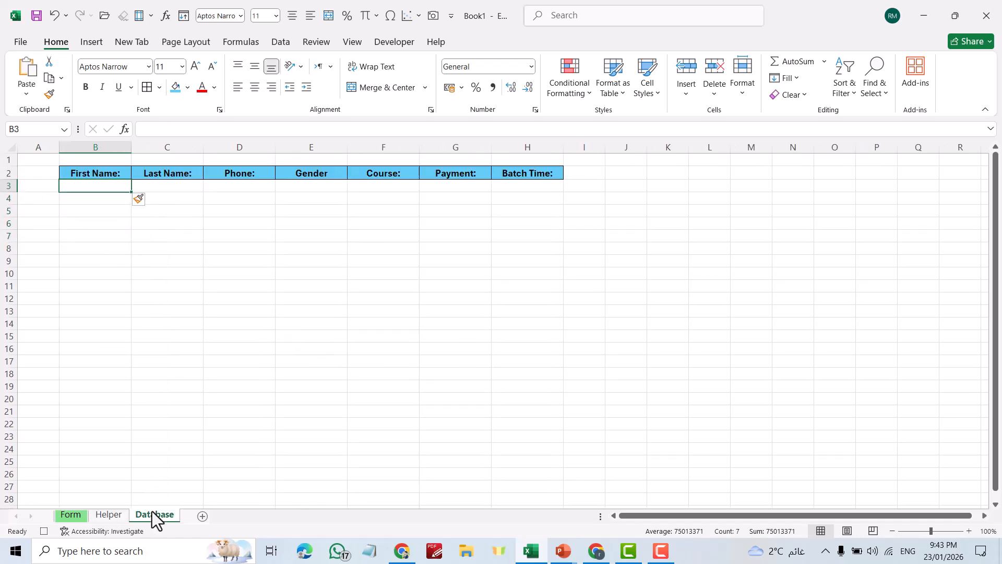
right_click(91, 189)
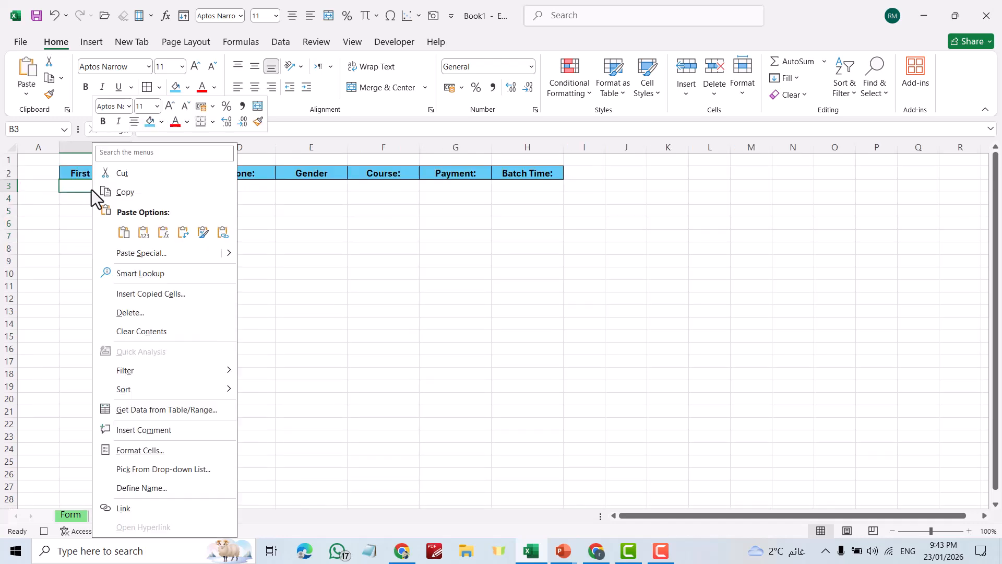
click(137, 253)
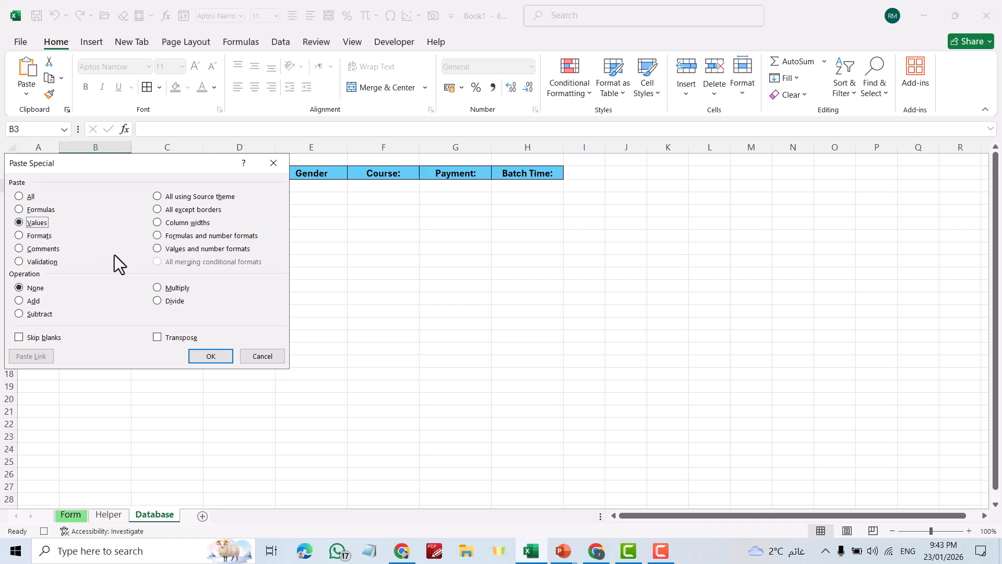
click(170, 339)
click(209, 356)
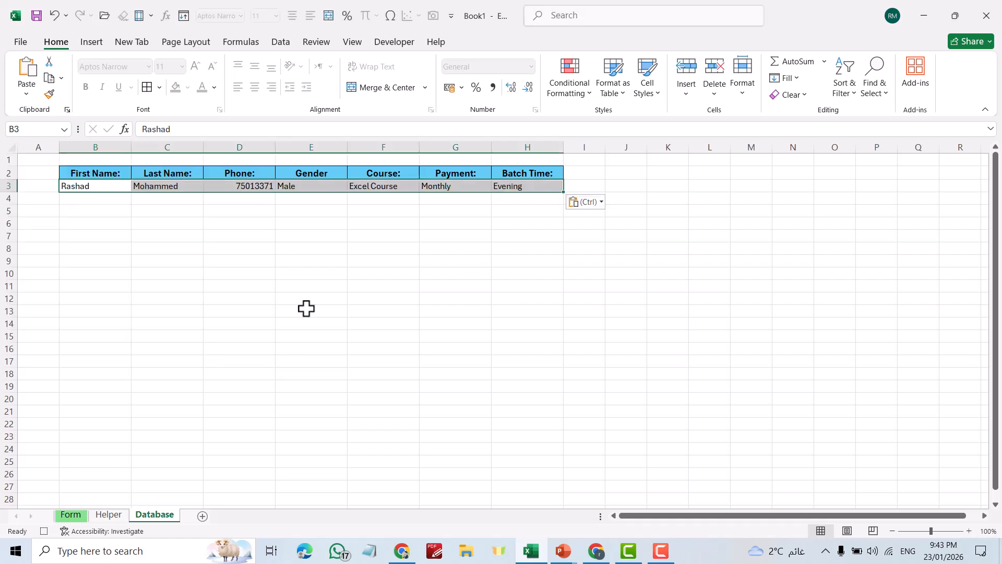
Delete the First Name, Last Name and Phone entries on the form
click(72, 514)
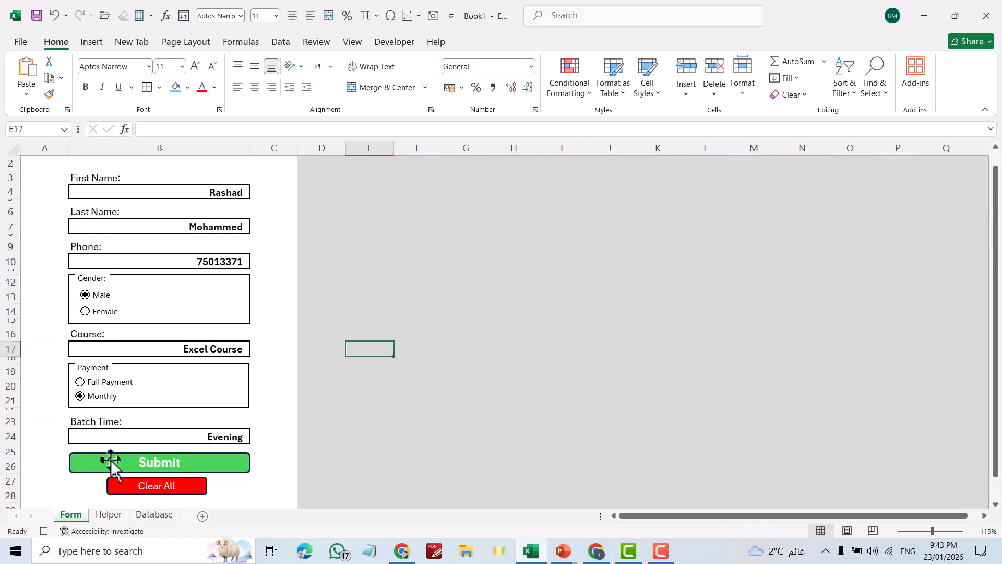
click(231, 193)
key(Delete)
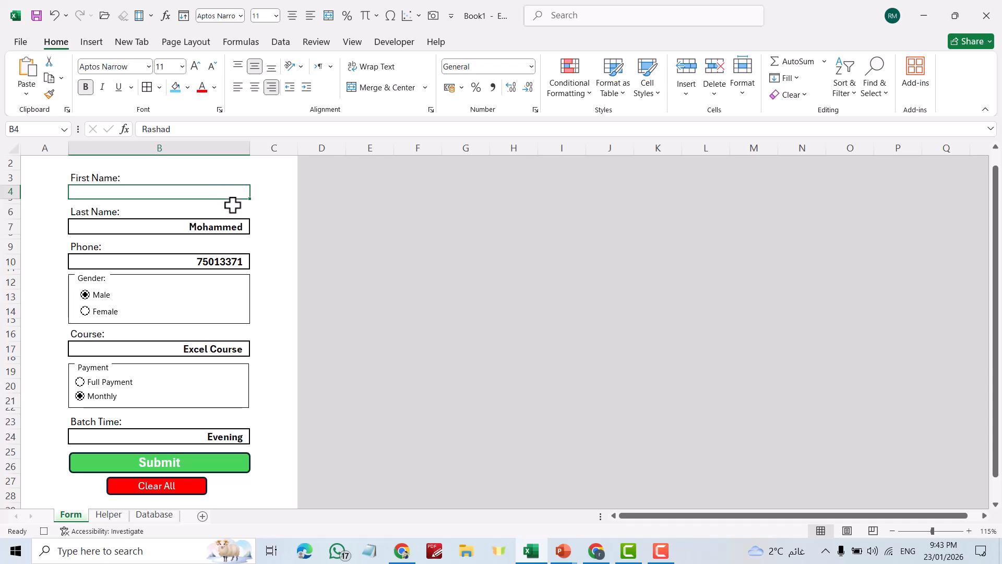
click(226, 226)
key(Delete)
click(222, 259)
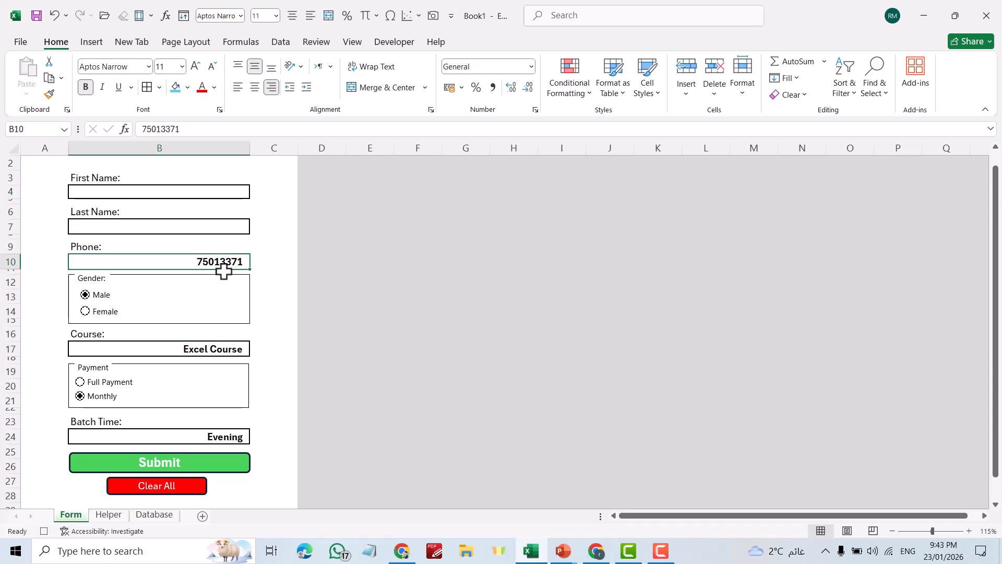
key(Delete)
Clear the Batch Time entry and stop the macro recording
key(Delete)
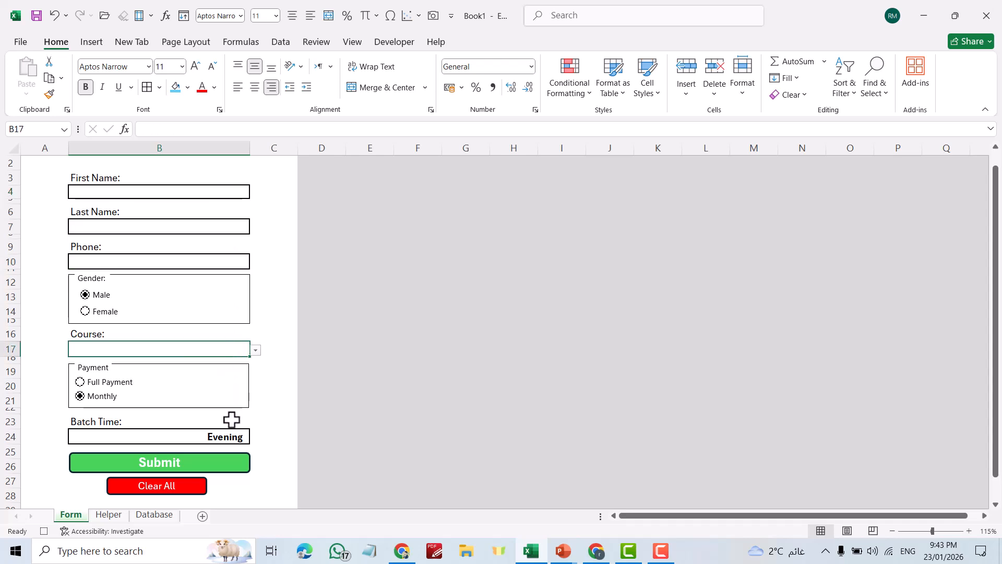
click(230, 436)
key(Delete)
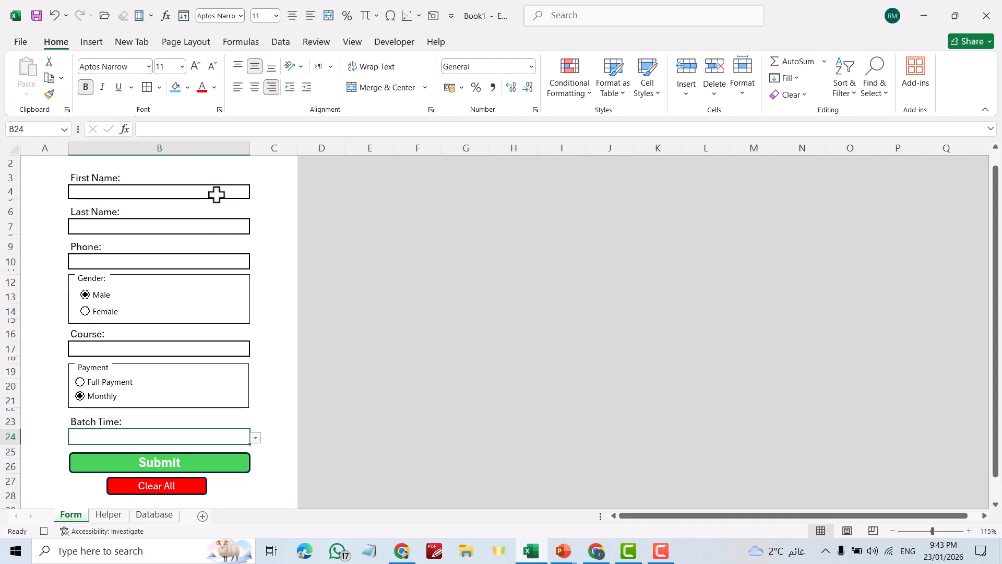
click(217, 194)
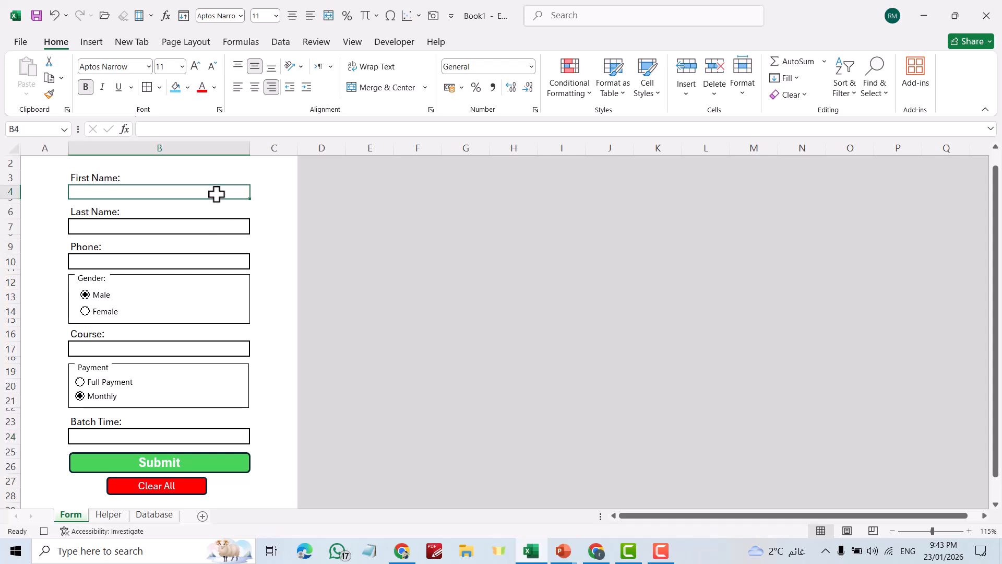
click(395, 42)
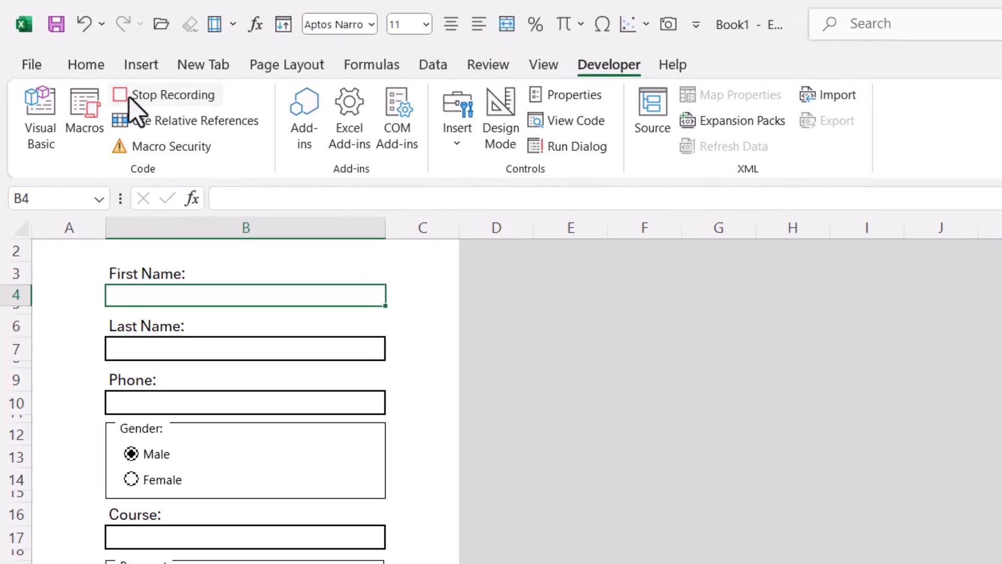
click(82, 63)
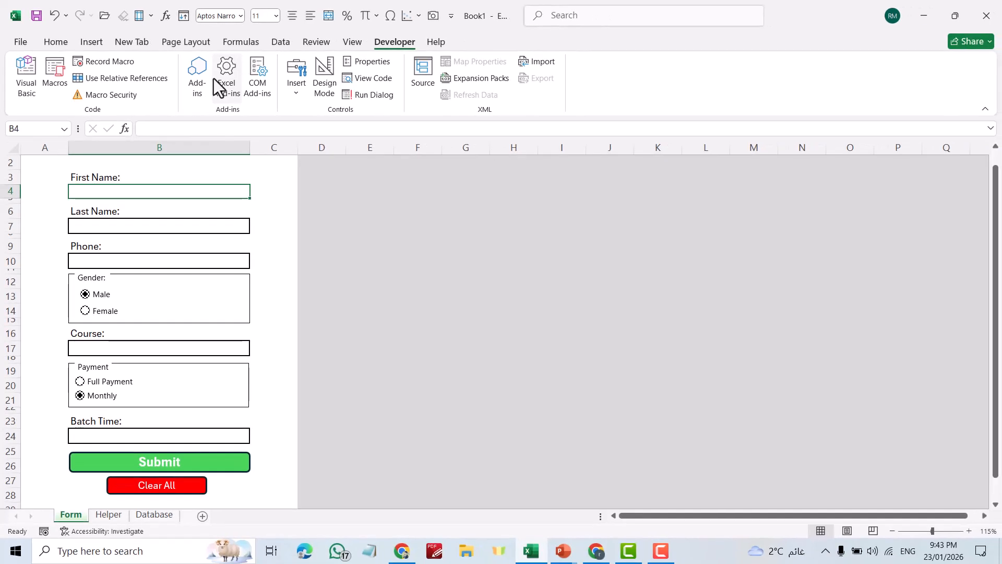
Assign the Submit macro to the green Submit button shape
click(466, 257)
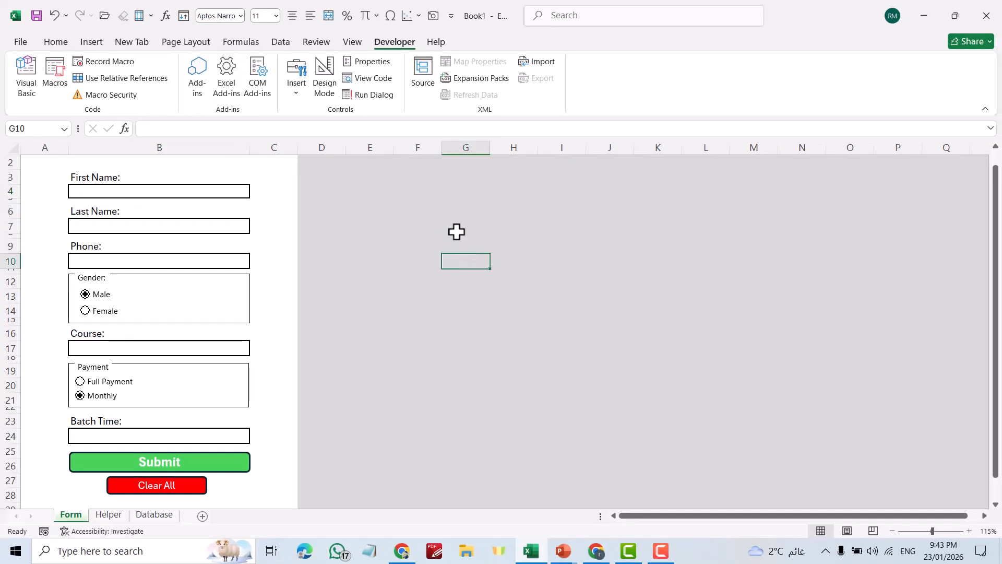
click(169, 461)
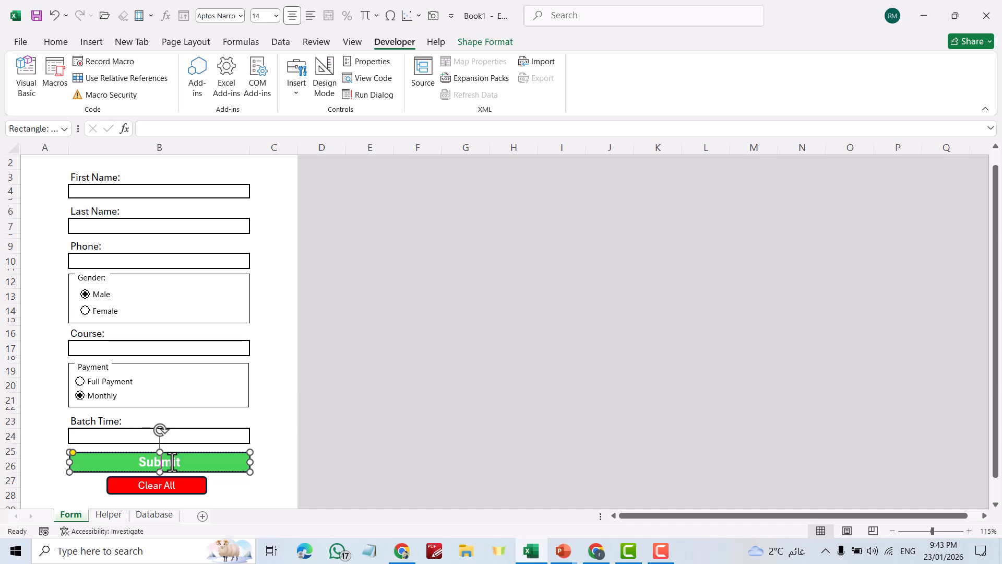
right_click(171, 462)
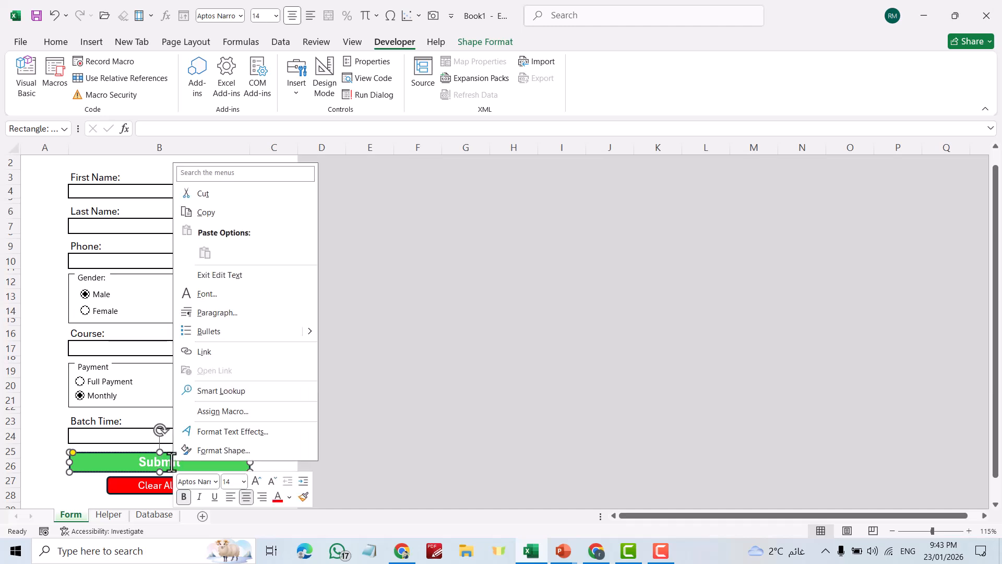
click(215, 411)
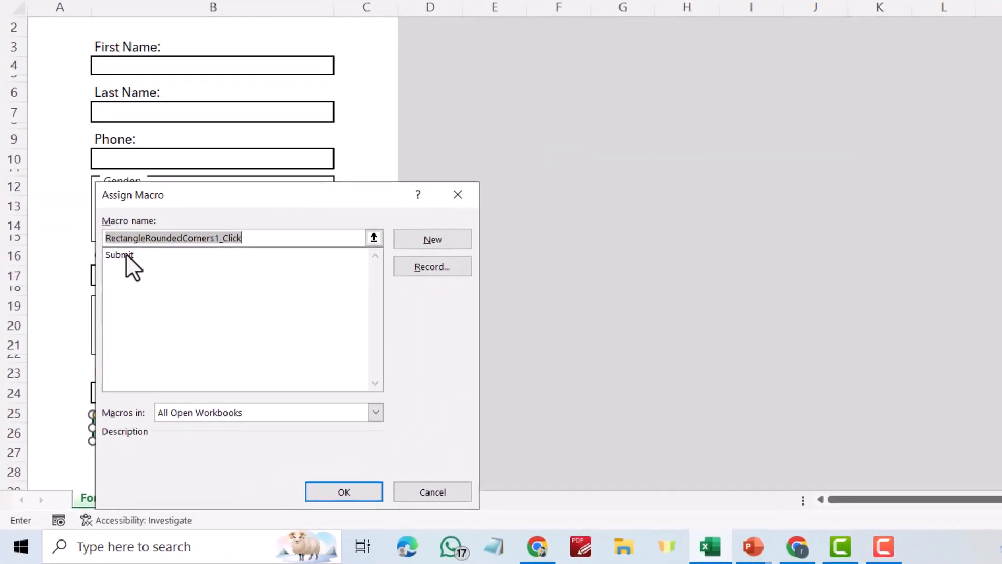
click(98, 325)
click(344, 493)
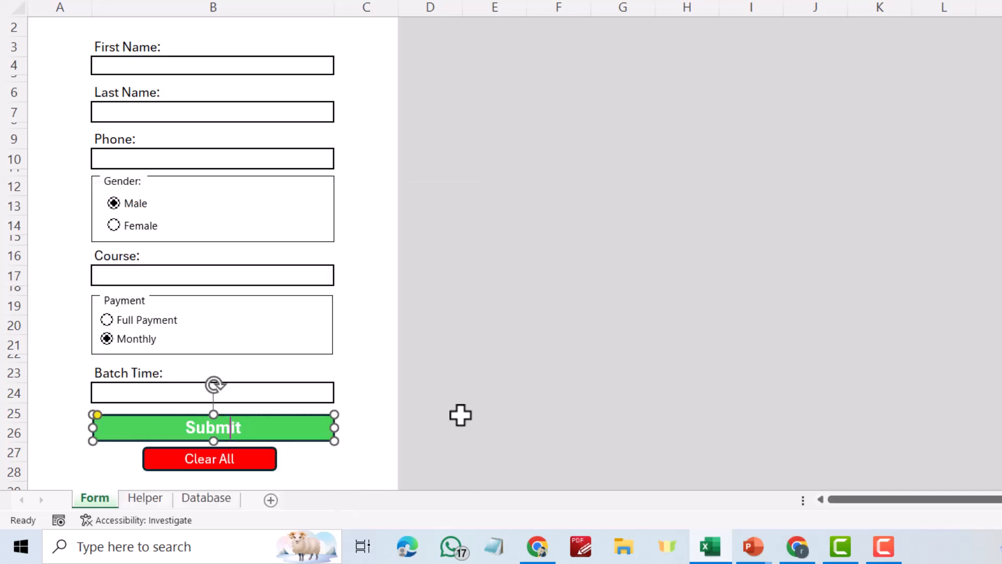
Enter a new student's first name, last name and phone number on the form
click(215, 70)
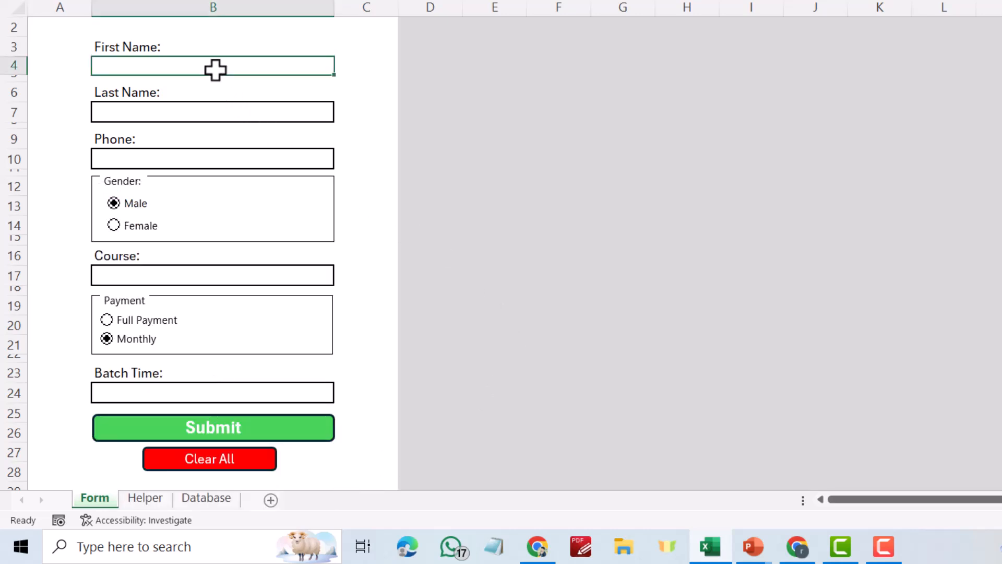
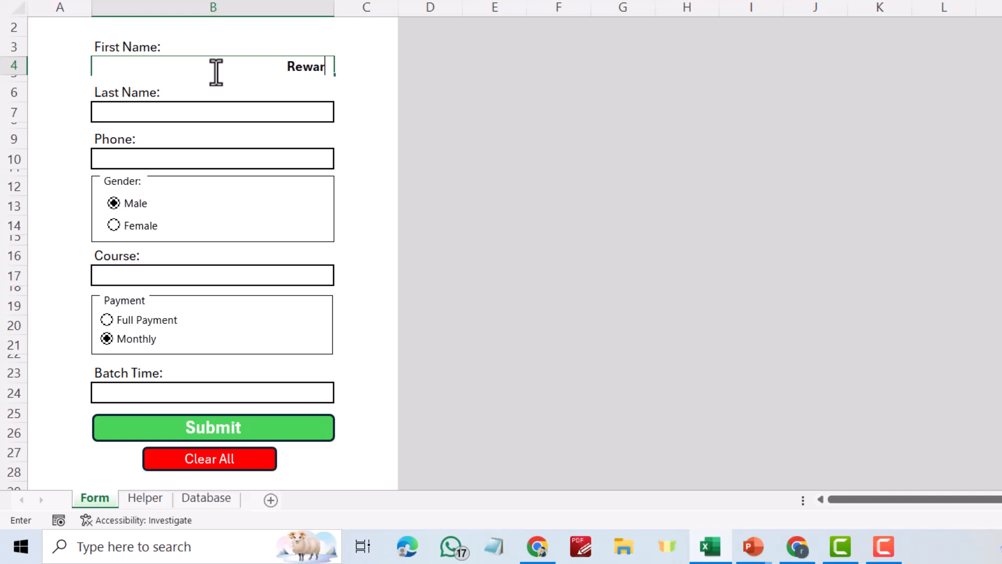
click(230, 111)
click(195, 161)
text(07500)
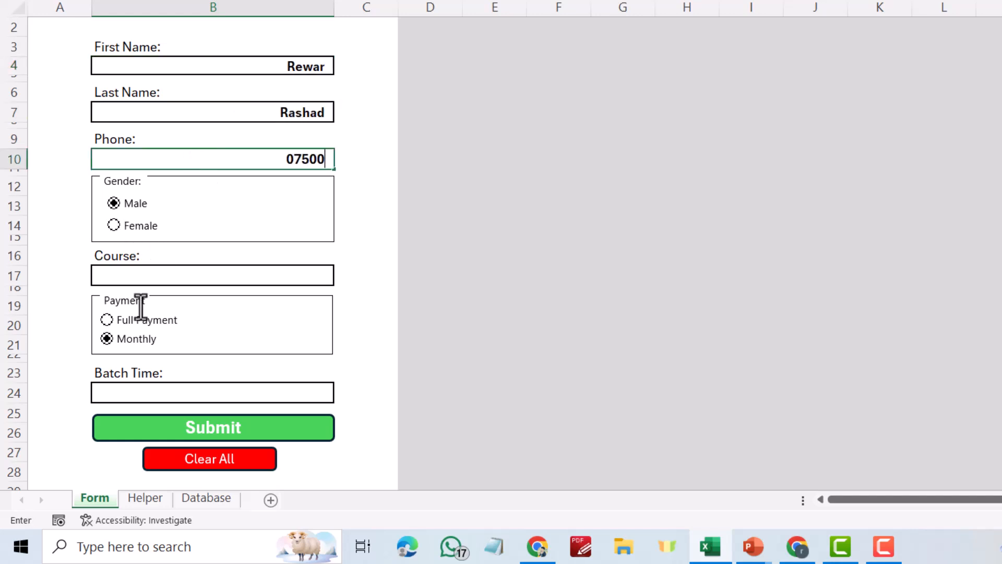
Choose Full Payment, Autocad Training as the course, and Evening batch time
click(139, 319)
click(167, 274)
click(343, 277)
click(305, 308)
click(319, 393)
click(342, 395)
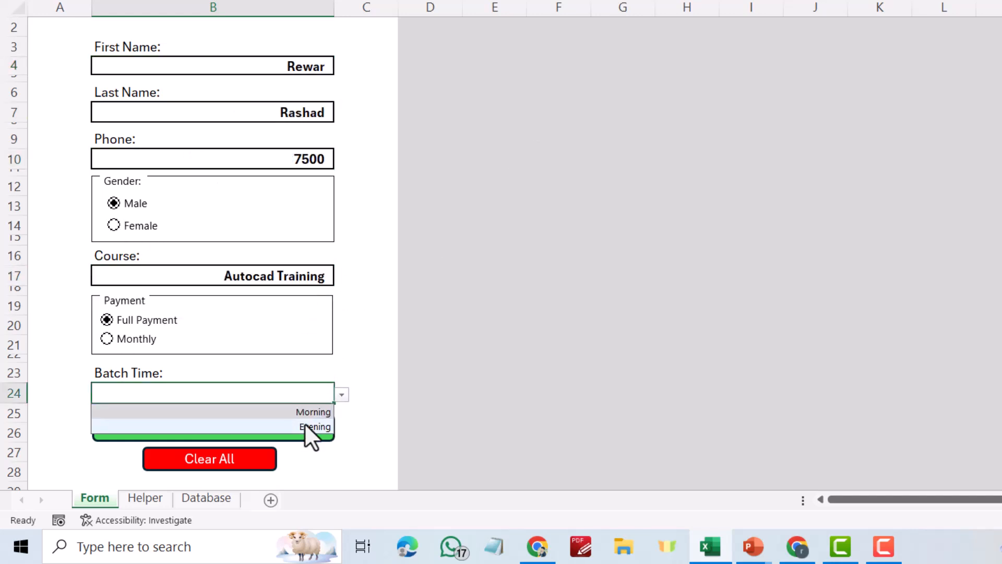
click(313, 426)
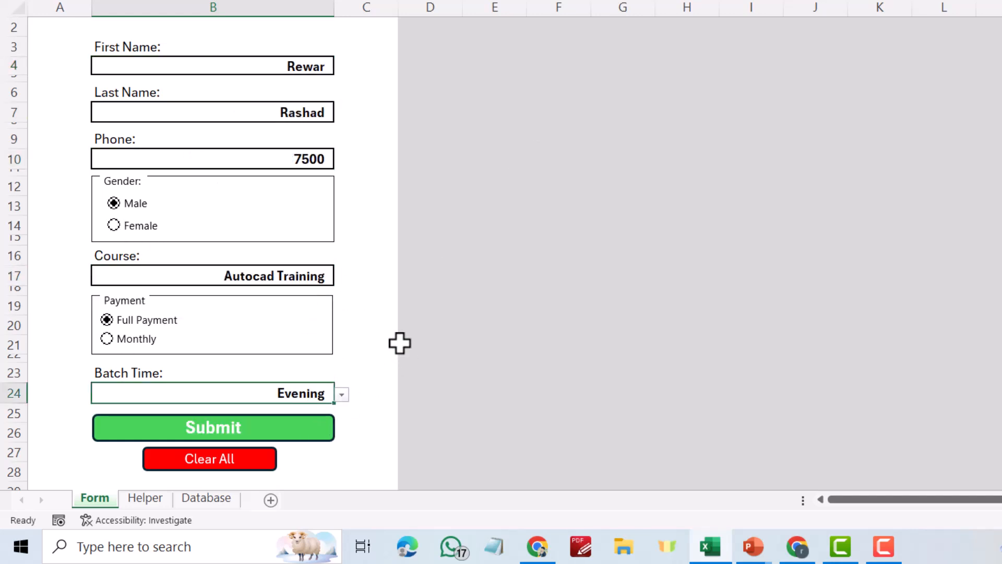
Submit the form and confirm the new record appears in Database row 3
click(198, 501)
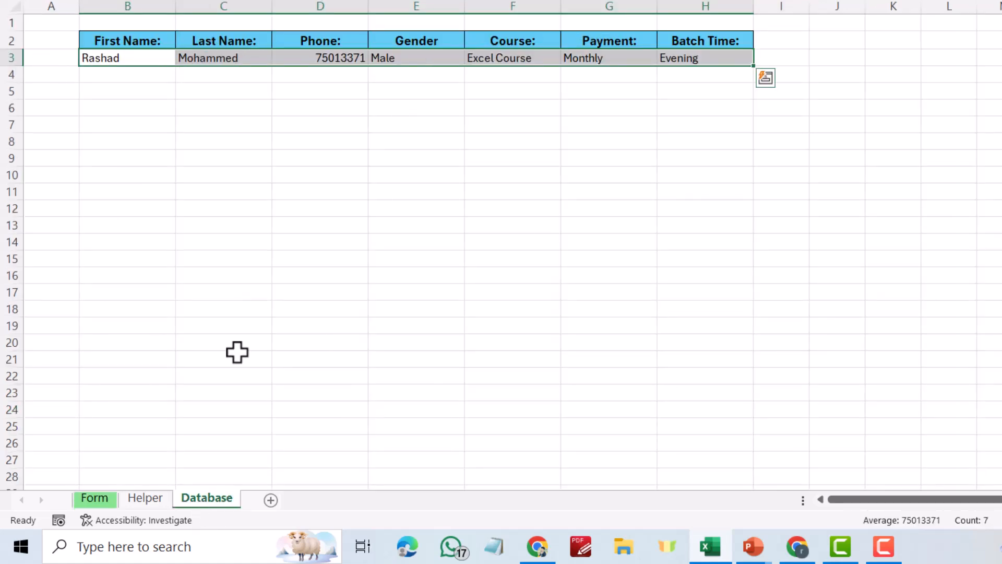
click(94, 498)
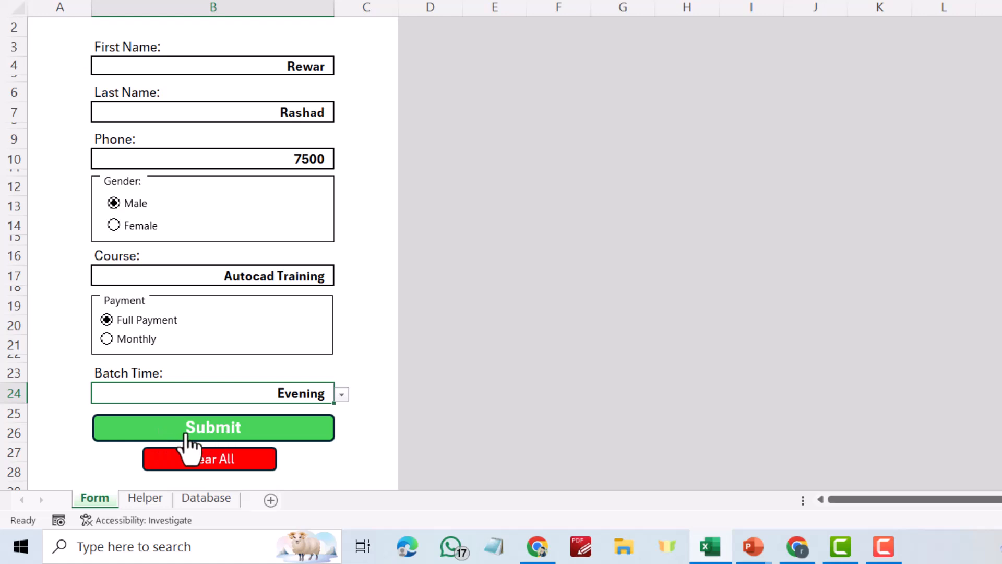
click(208, 440)
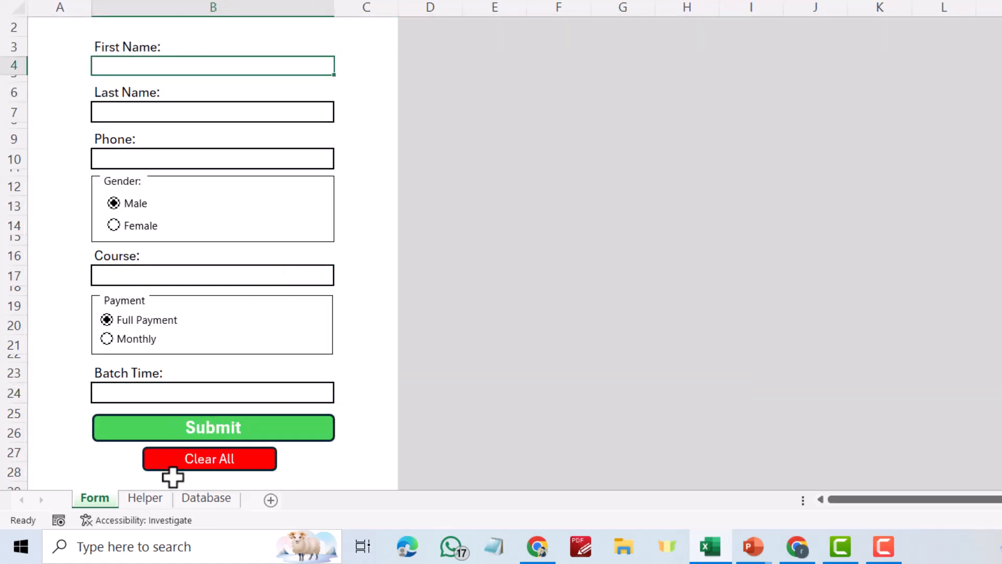
click(188, 498)
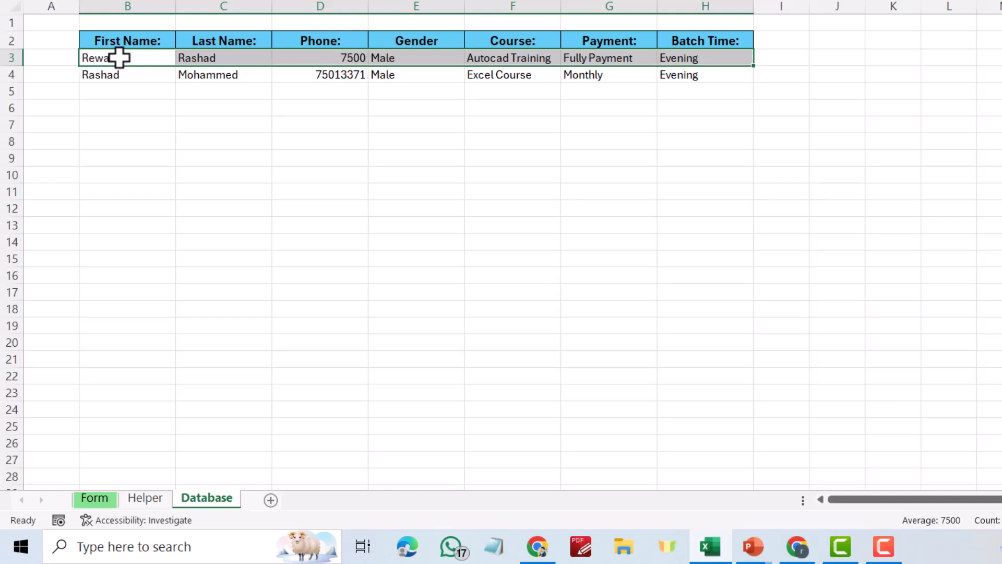
Fill in the student's first name, last name and phone number, with Monthly payment and Evening batch
click(95, 498)
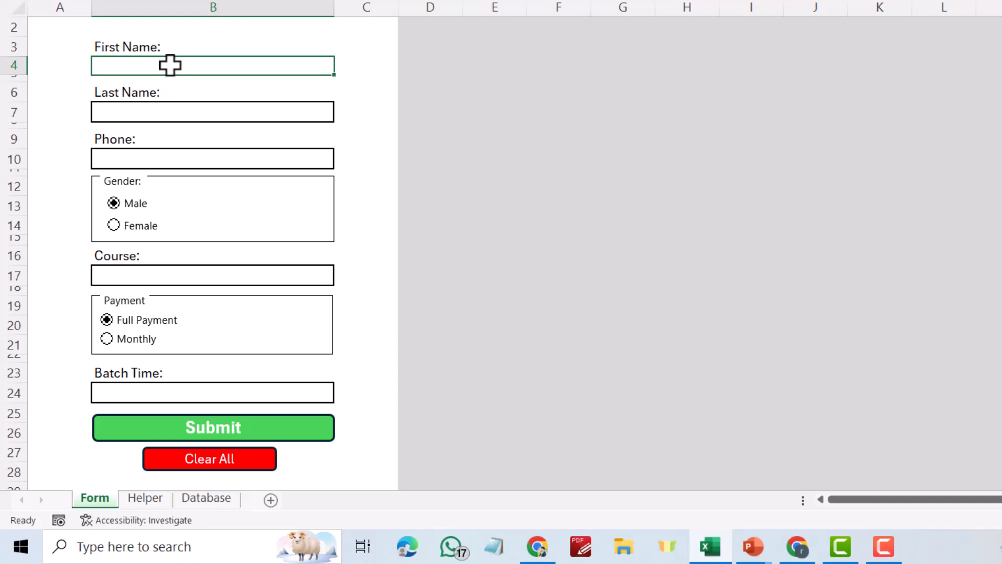
click(194, 112)
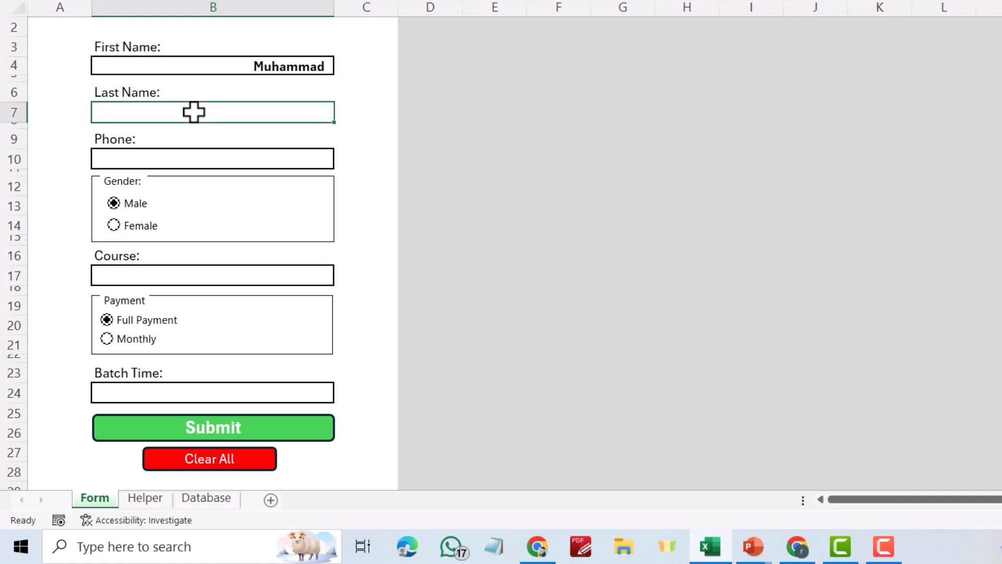
click(150, 155)
text(07522)
click(110, 339)
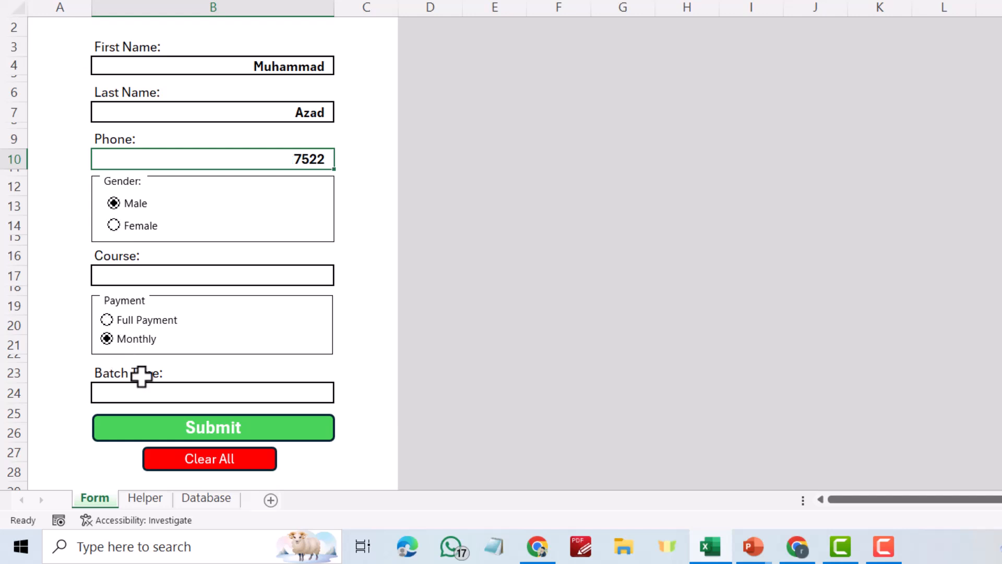
click(144, 392)
click(342, 395)
click(317, 424)
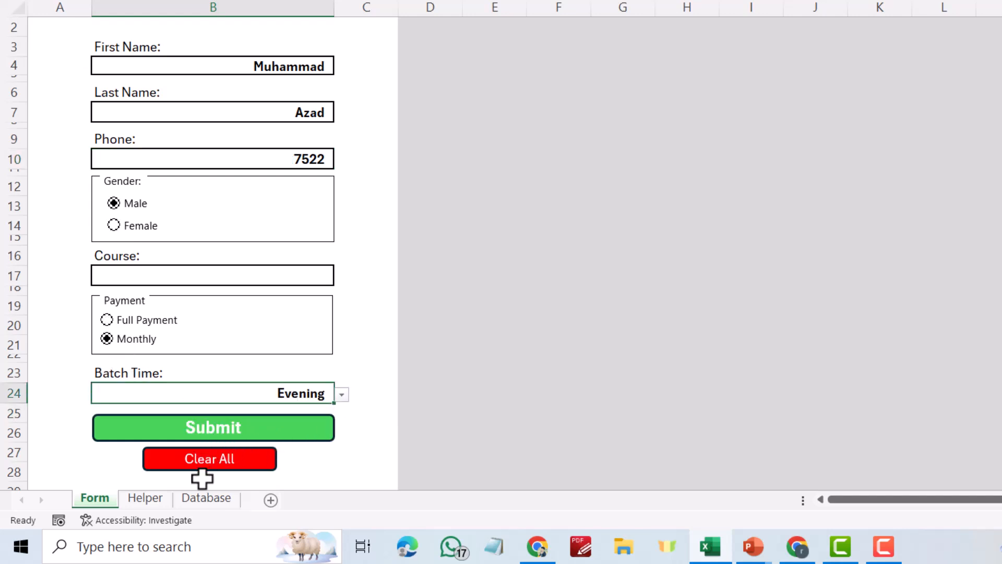
Submit the entry and confirm it now heads the Database sheet's records
click(207, 498)
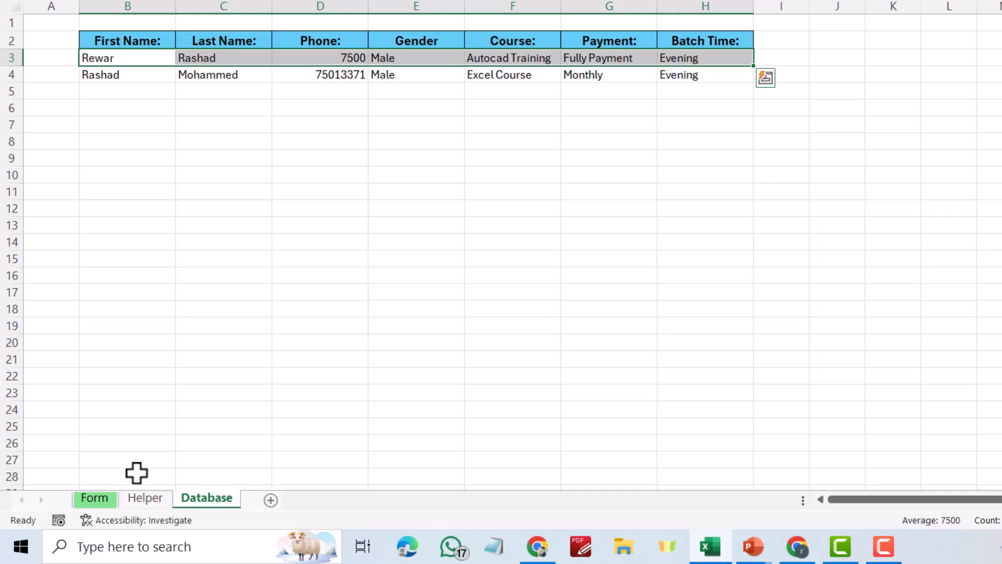
click(115, 496)
click(200, 428)
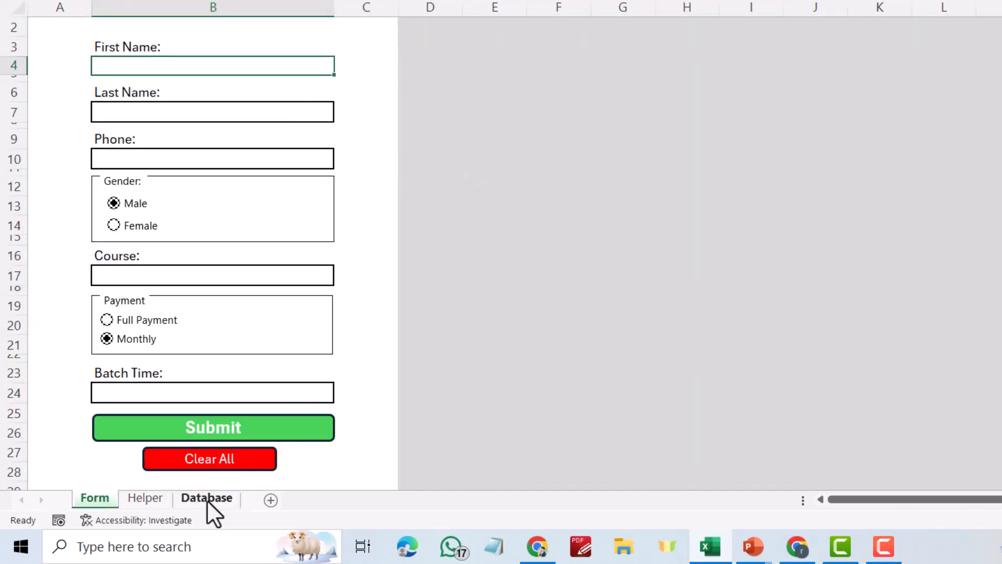
click(207, 498)
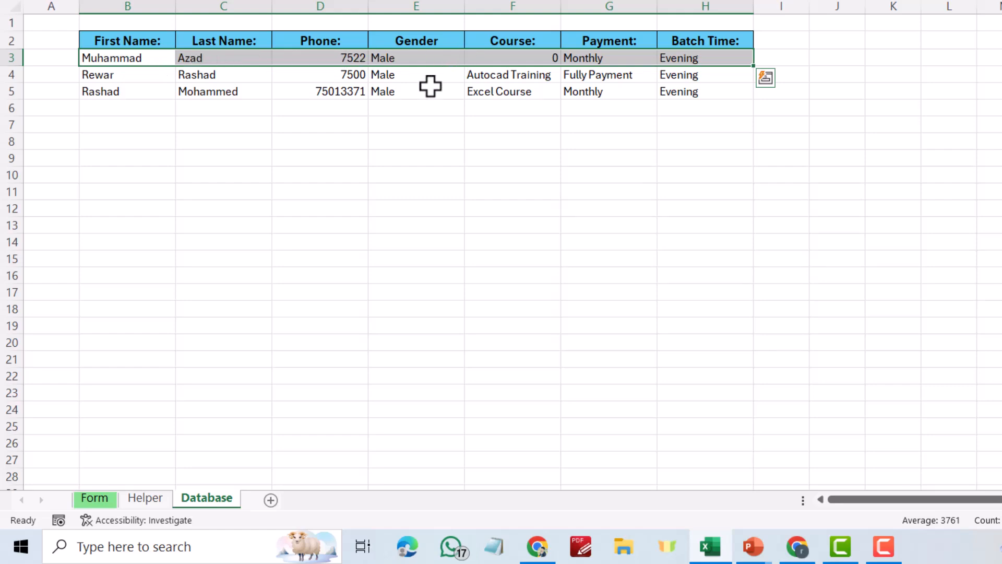
click(92, 498)
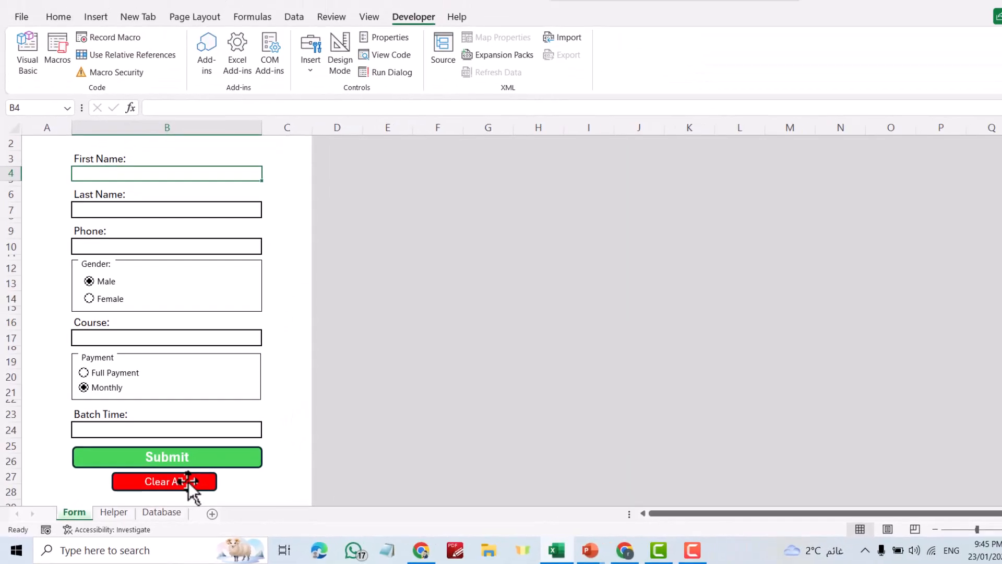
Enter placeholder values 't', 'y' and 'jj' in First Name, Last Name and Phone
ctrl+click(185, 482)
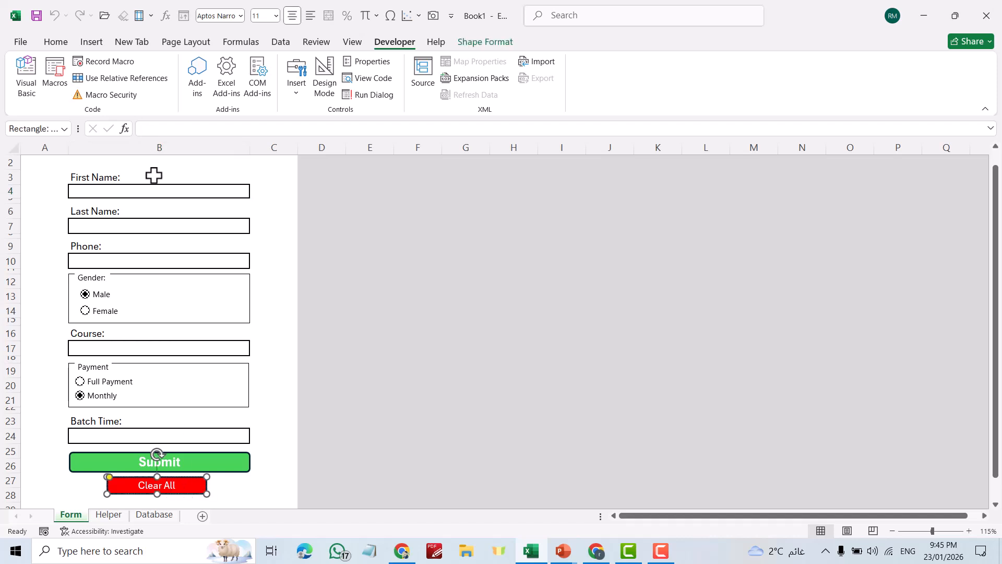
click(151, 187)
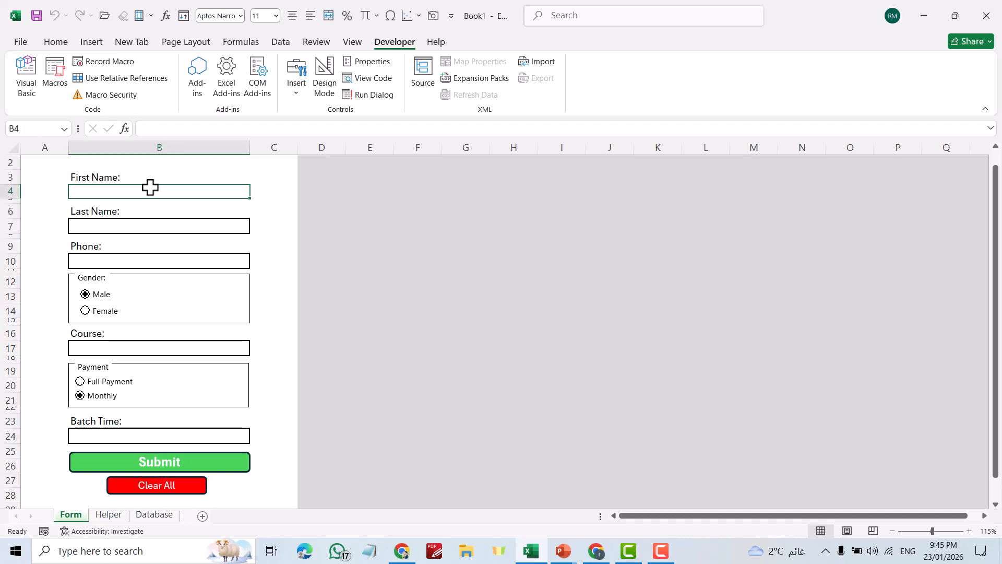
text(ty)
click(177, 226)
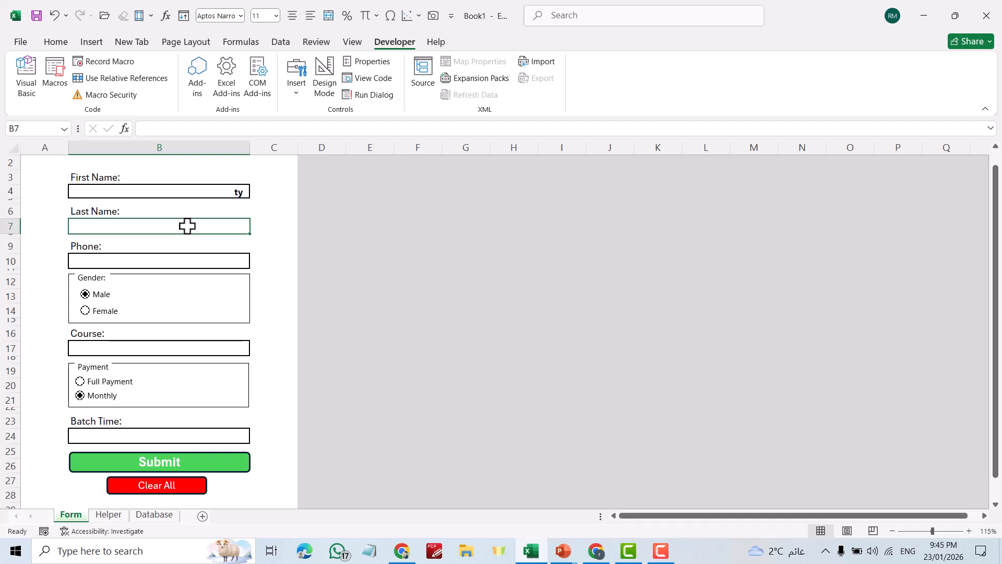
text(yy)
click(183, 258)
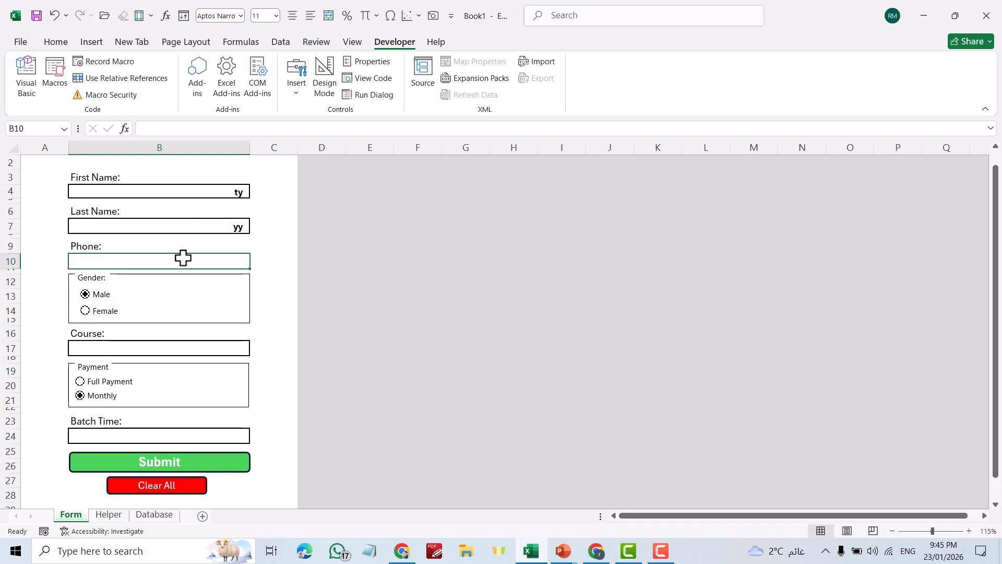
text(jj)
Choose Autocad Training as the course and Morning as the batch time, then open Record Macro
click(108, 345)
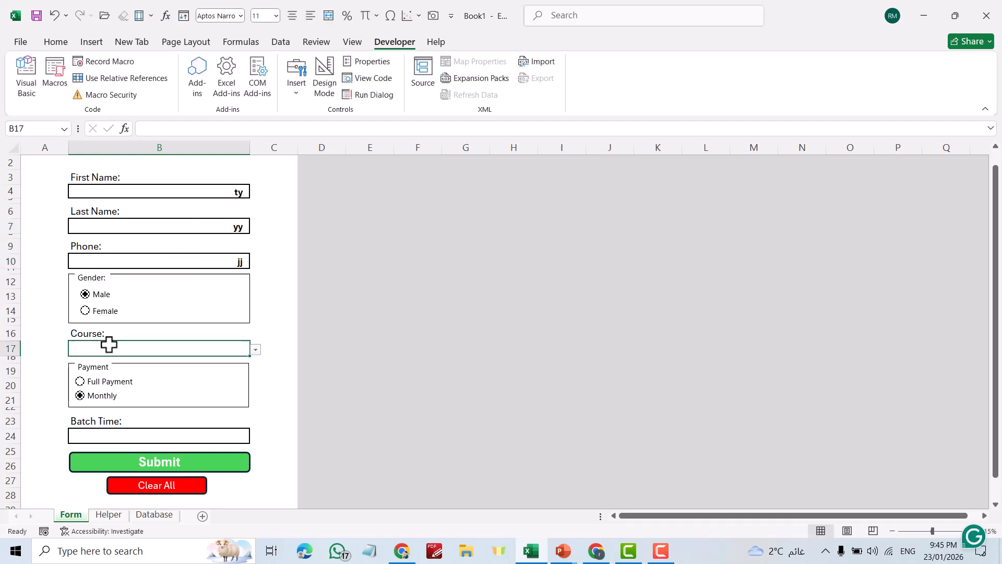
click(256, 350)
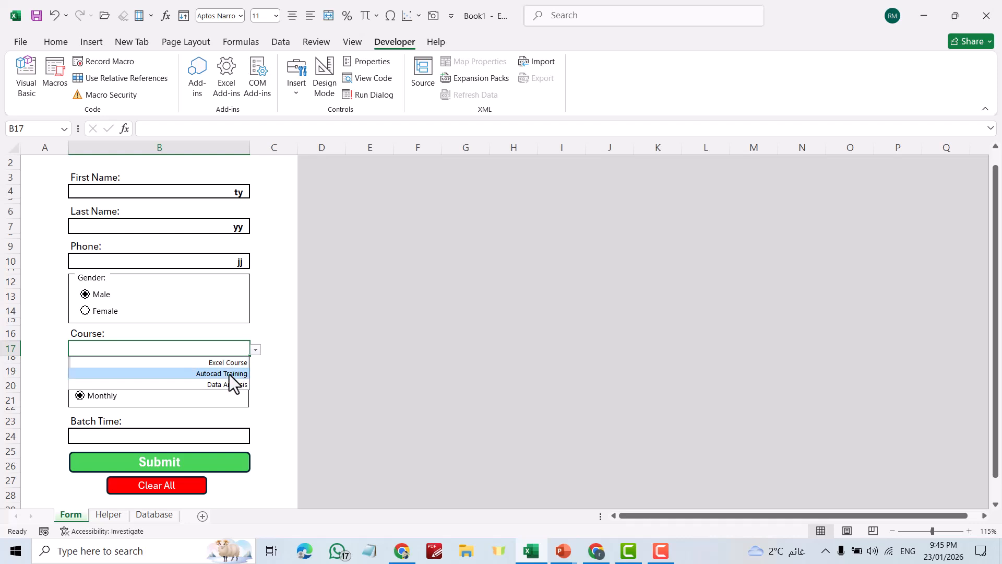
click(230, 373)
click(117, 433)
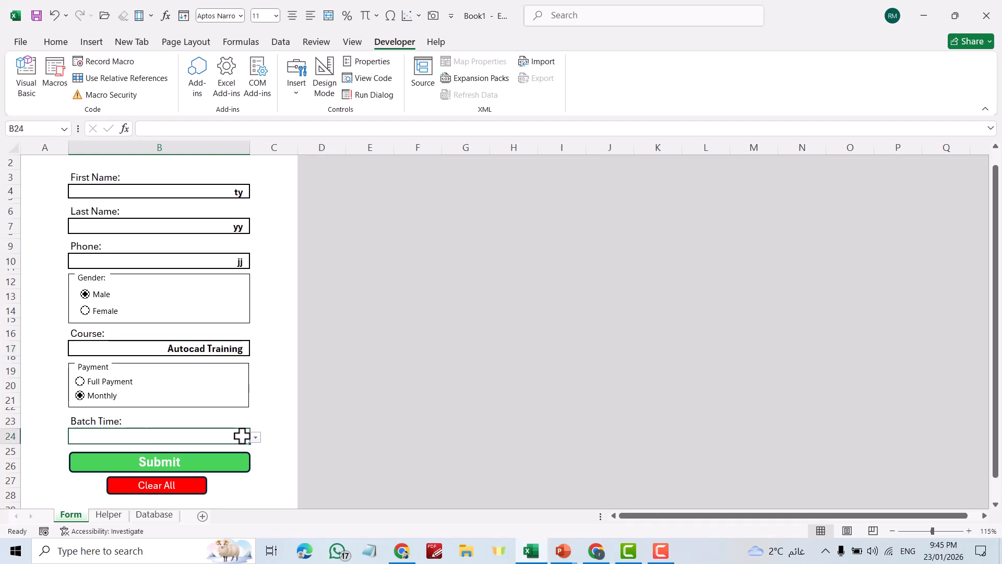
click(256, 438)
click(229, 451)
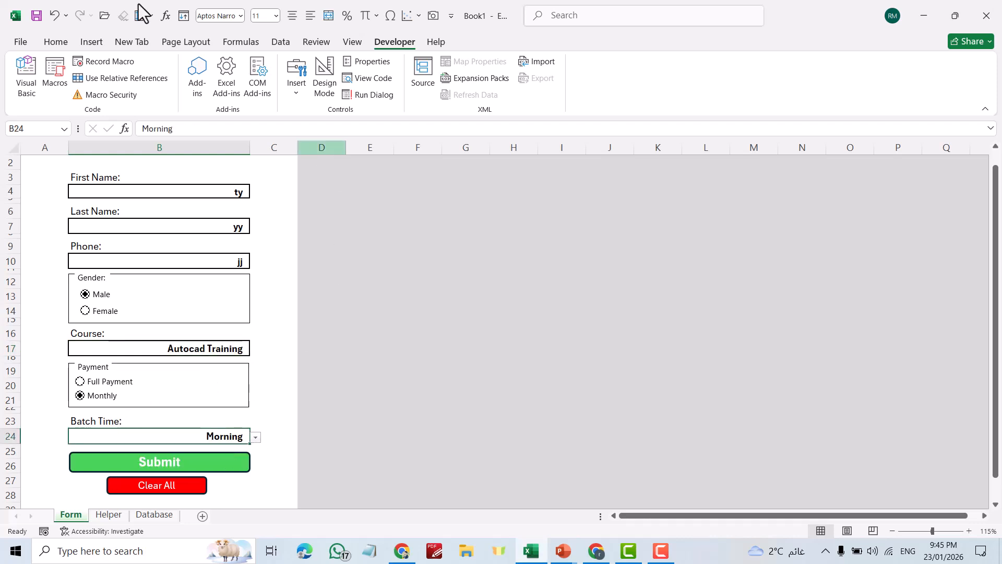
click(108, 61)
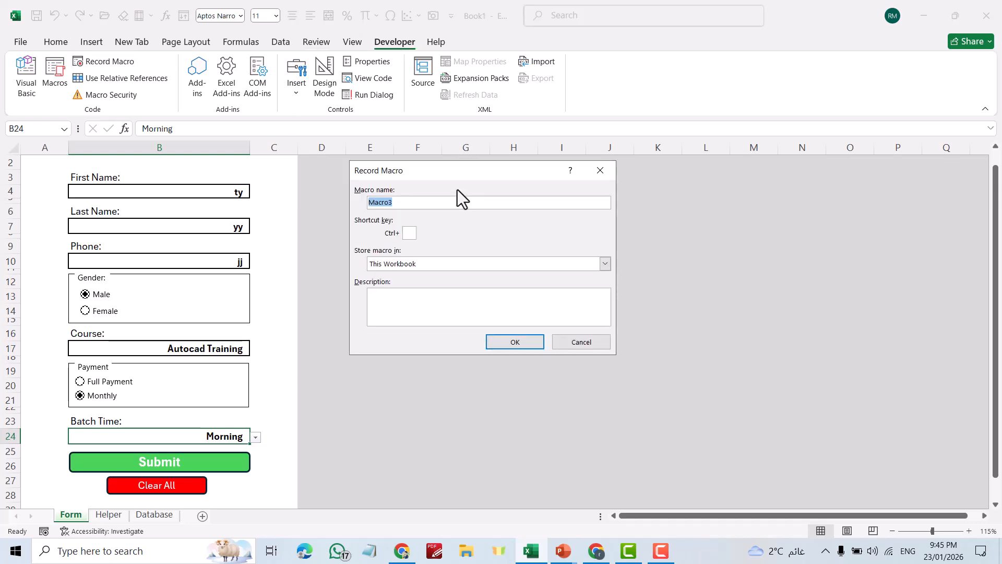
Start recording the ClearAll macro and clear the First Name and Last Name entries
text(ClearAll)
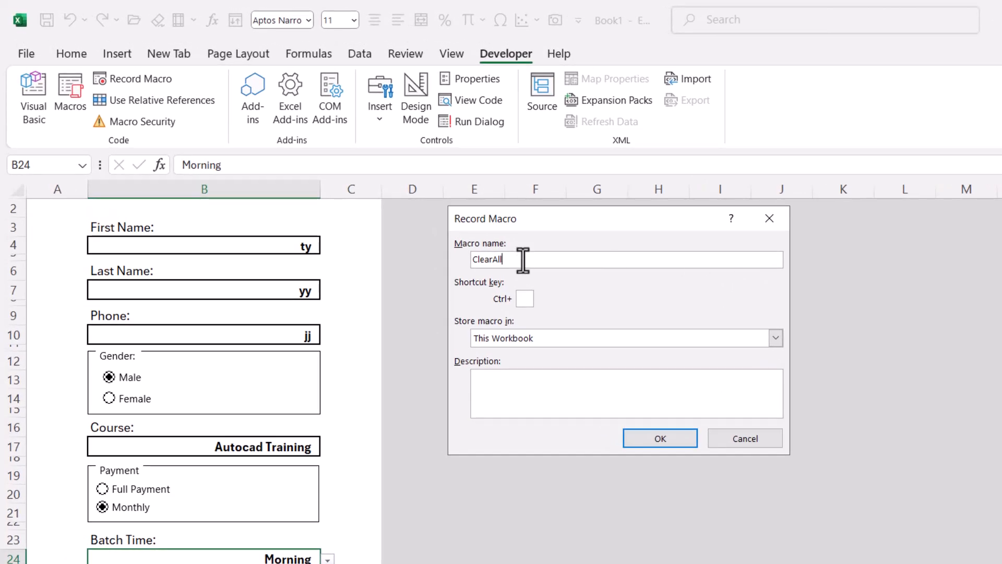
click(679, 440)
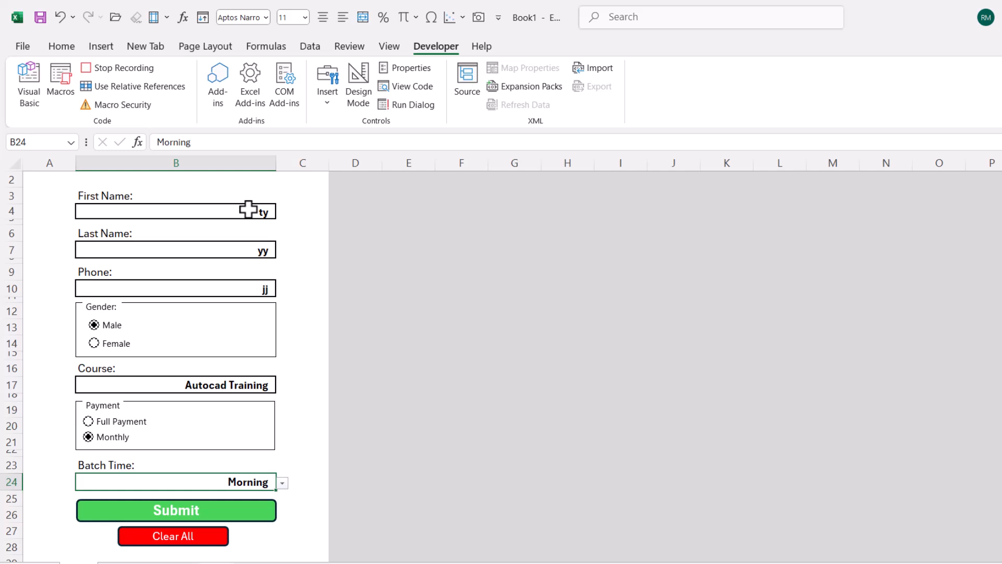
click(249, 210)
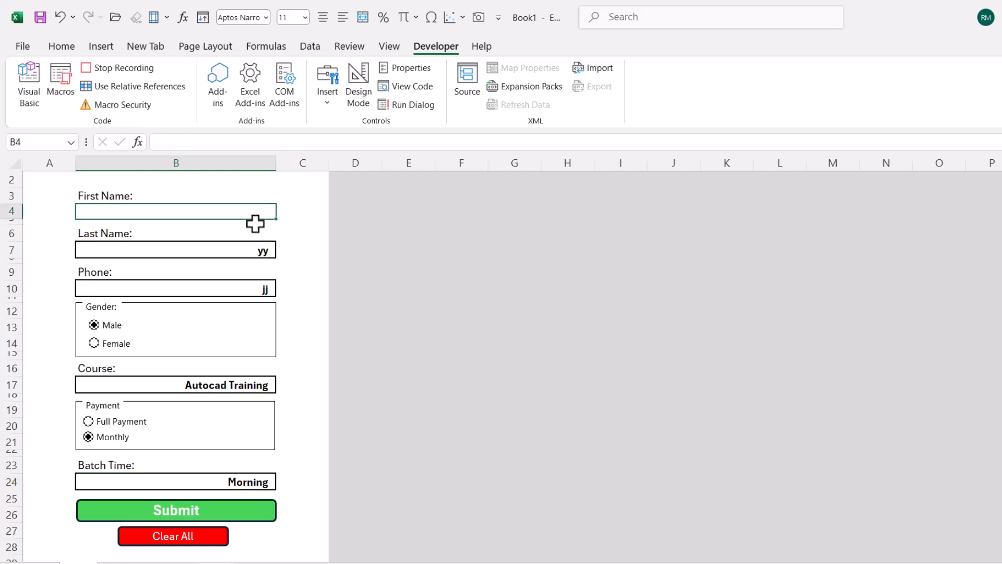
click(255, 249)
key(Delete)
Clear the Phone, Course and Batch Time entries, then stop the recording
click(260, 291)
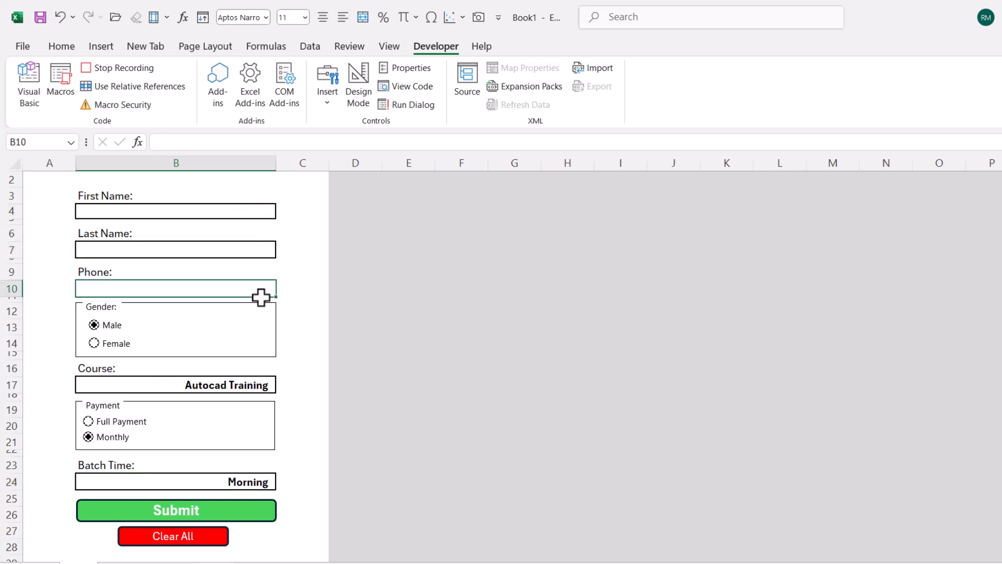
click(248, 380)
key(Delete)
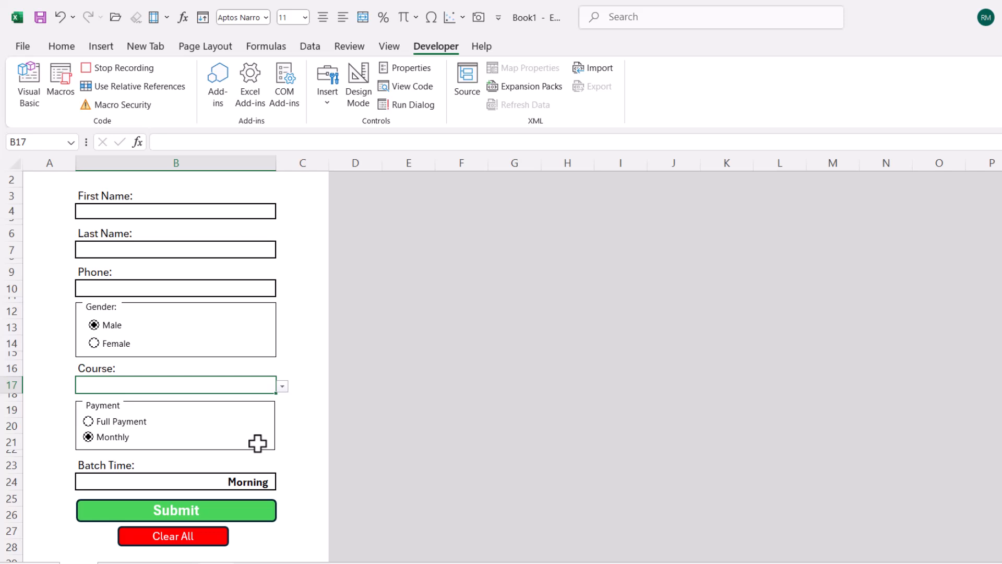
click(251, 479)
key(Delete)
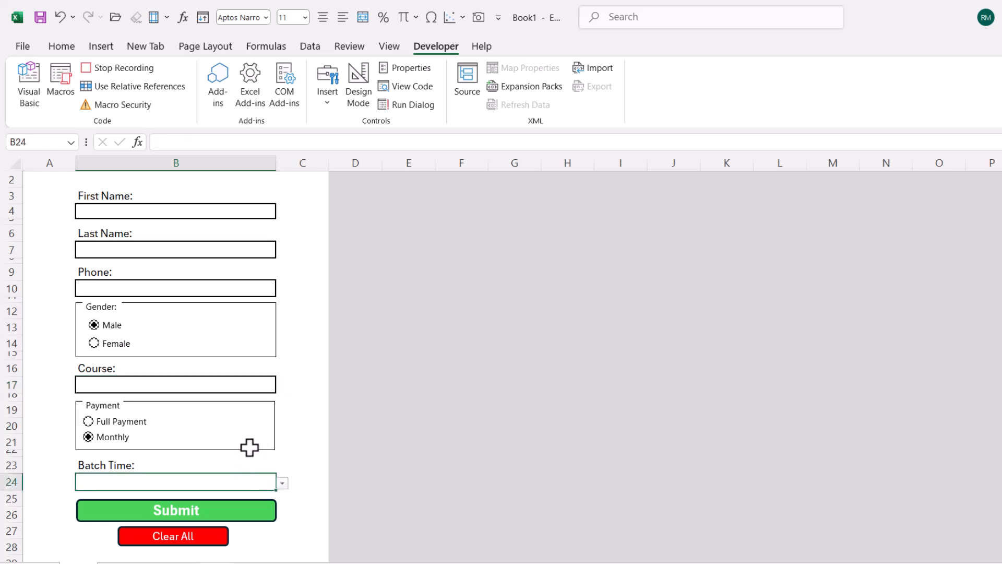
click(91, 67)
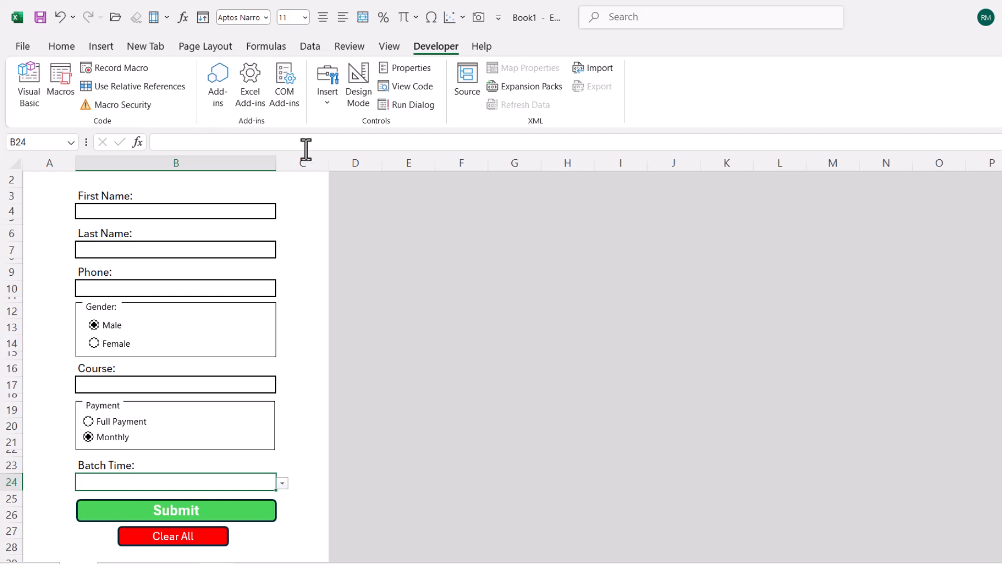
click(187, 541)
Assign the ClearAll macro to the red Clear All shape
right_click(187, 541)
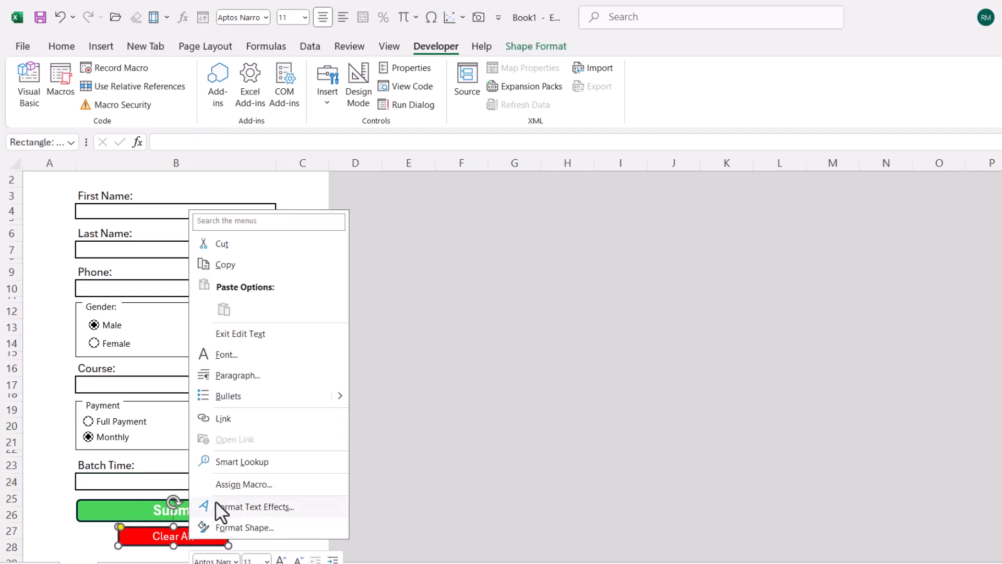
click(235, 484)
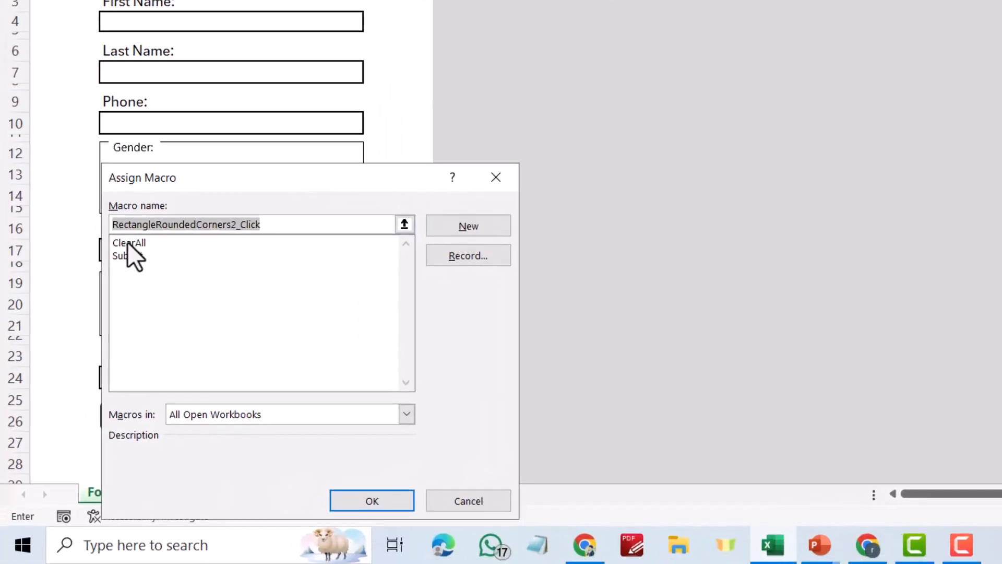
click(99, 378)
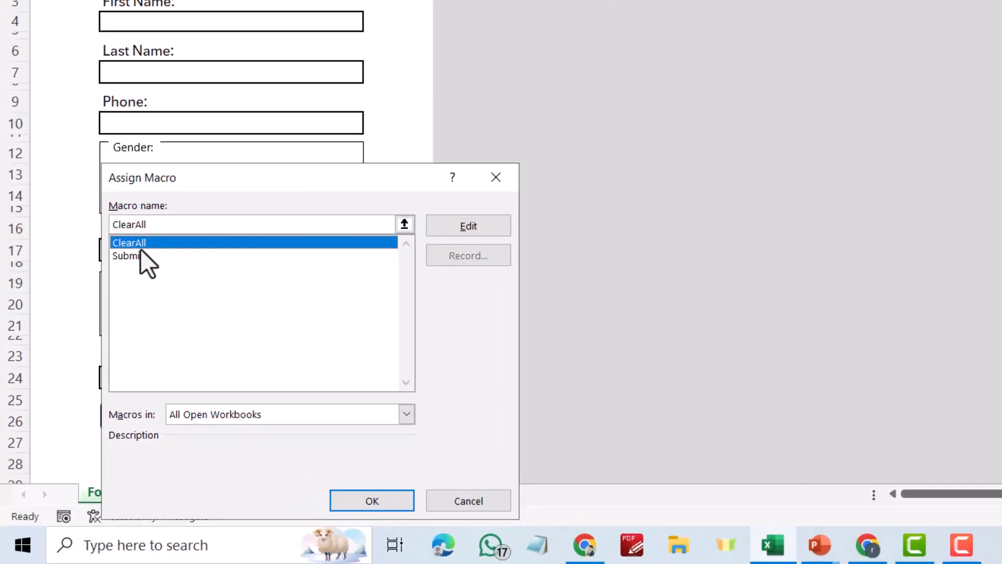
click(359, 497)
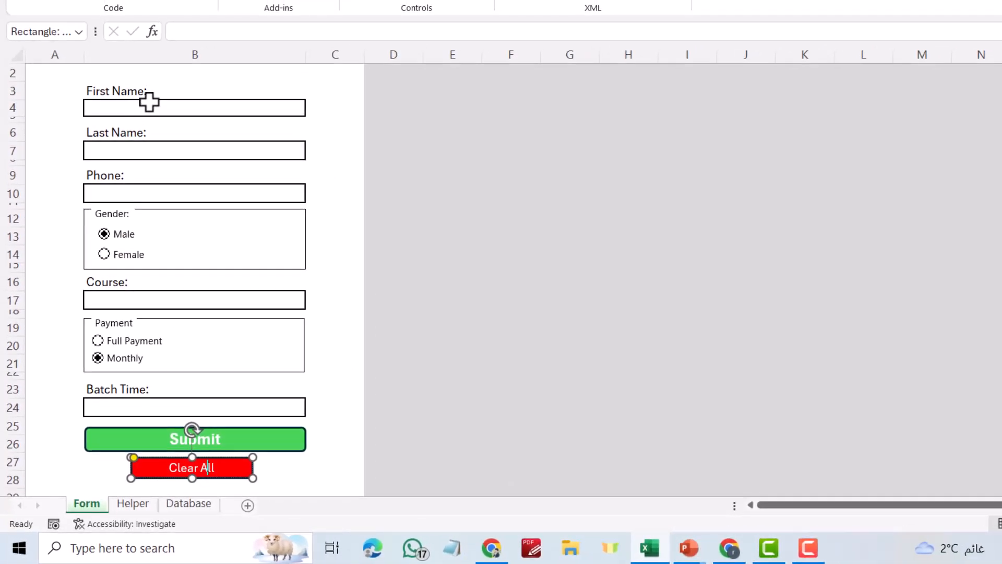
Fill a test entry with name, phone, Autocad Training and Morning, then empty it with Clear All
click(146, 108)
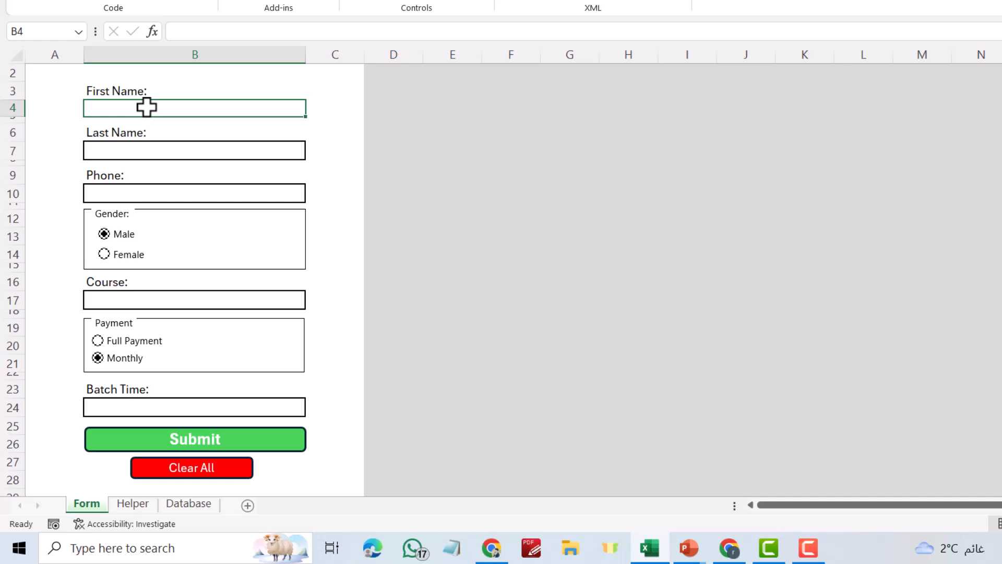
click(161, 149)
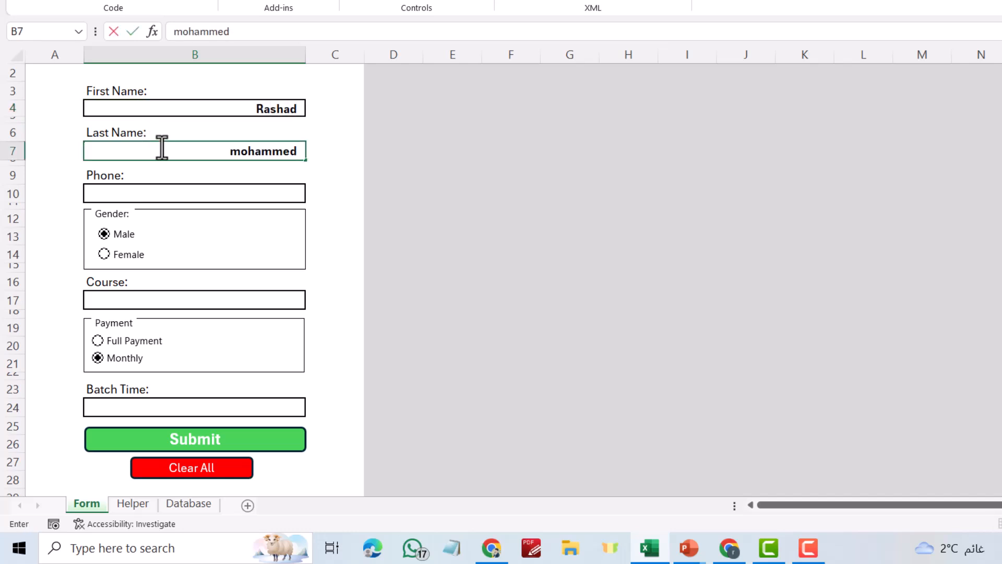
click(161, 194)
text(234)
click(141, 301)
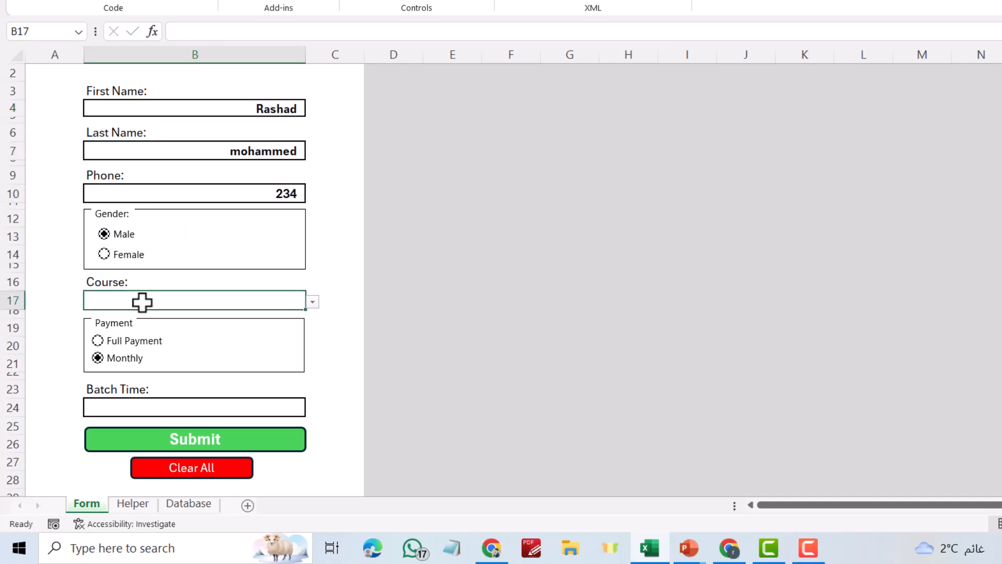
key(alt+Down)
click(222, 360)
click(295, 408)
click(312, 409)
click(287, 423)
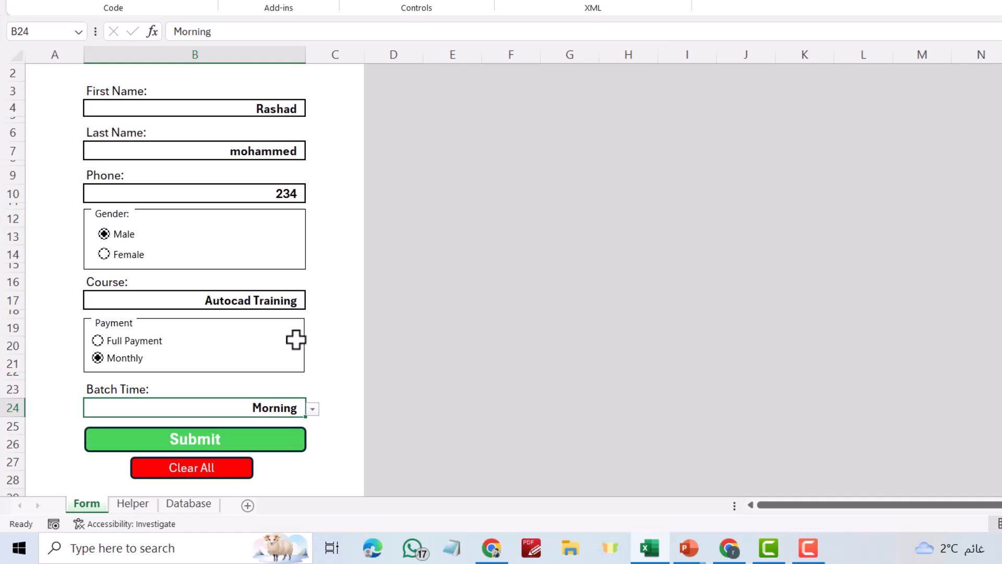
click(204, 472)
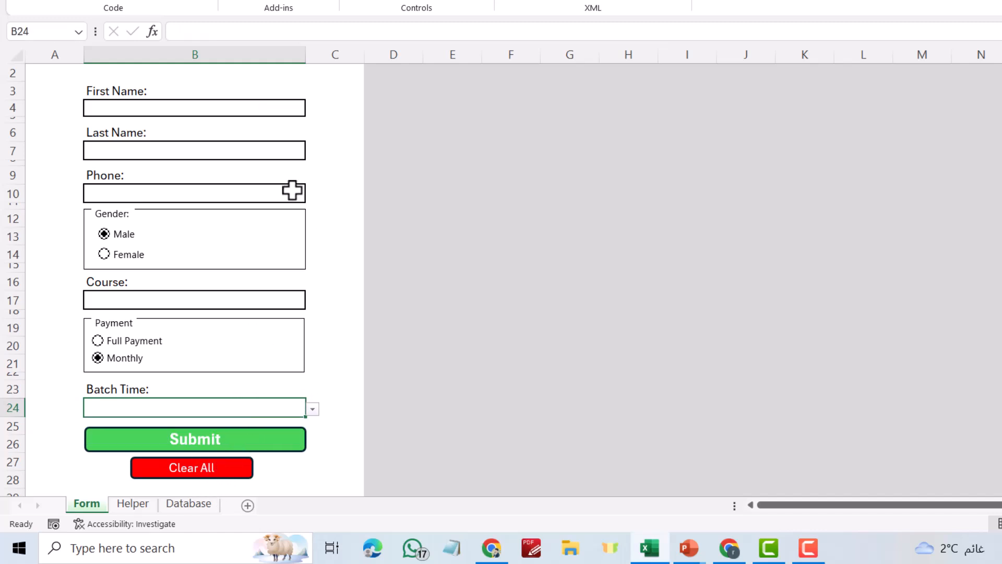